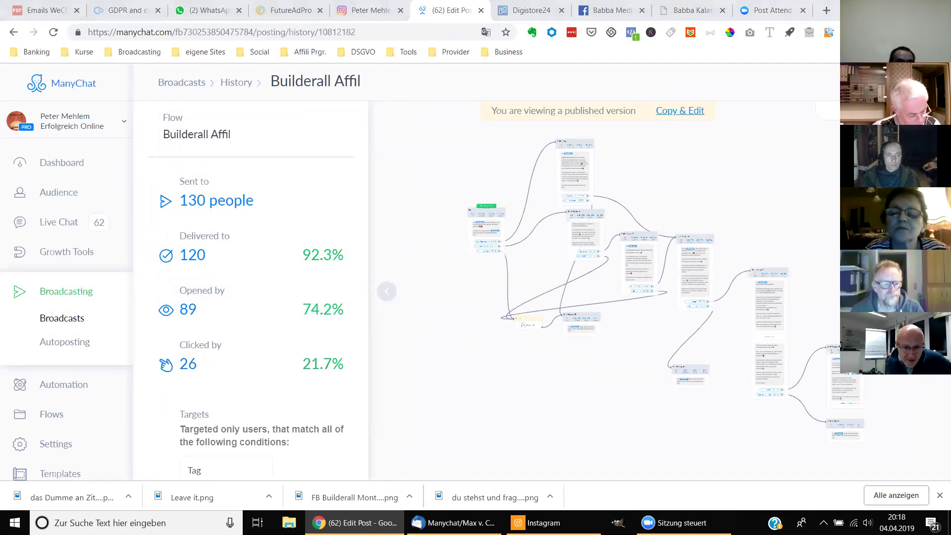
- Examine the sent, delivered, opened and clicked statistics of the starting post in the published Builderall Affil flow
scroll(545, 248, up, 5)
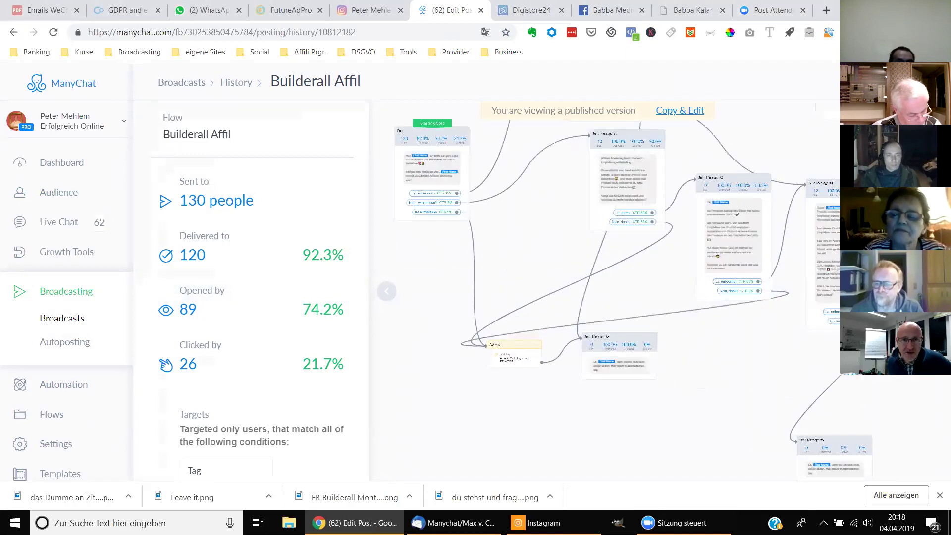
scroll(707, 250, up, 4)
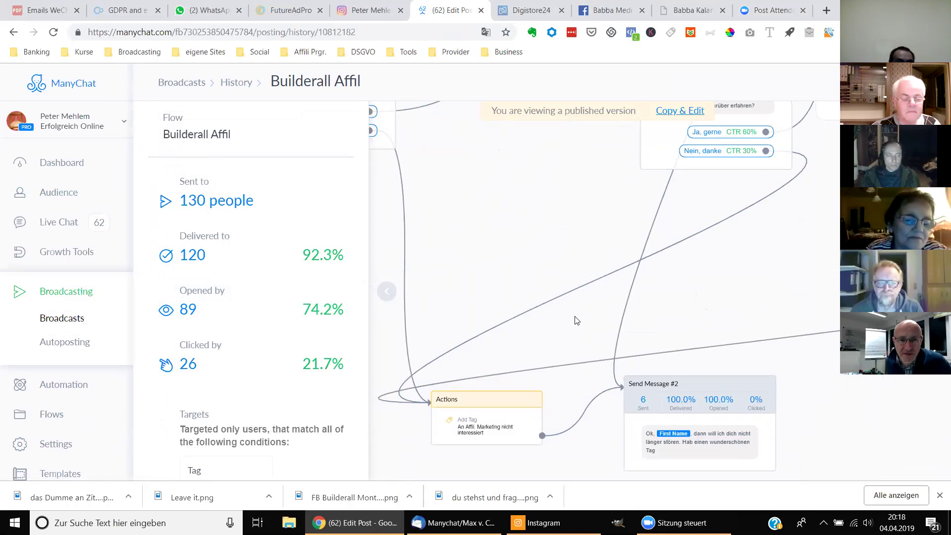
scroll(639, 360, up, 3)
scroll(639, 360, up, 3)
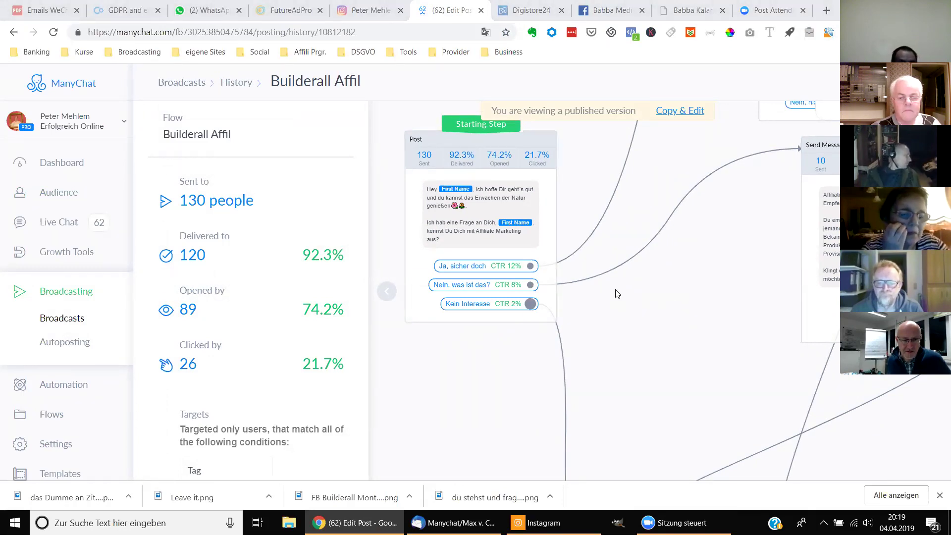
key(ctrl+a)
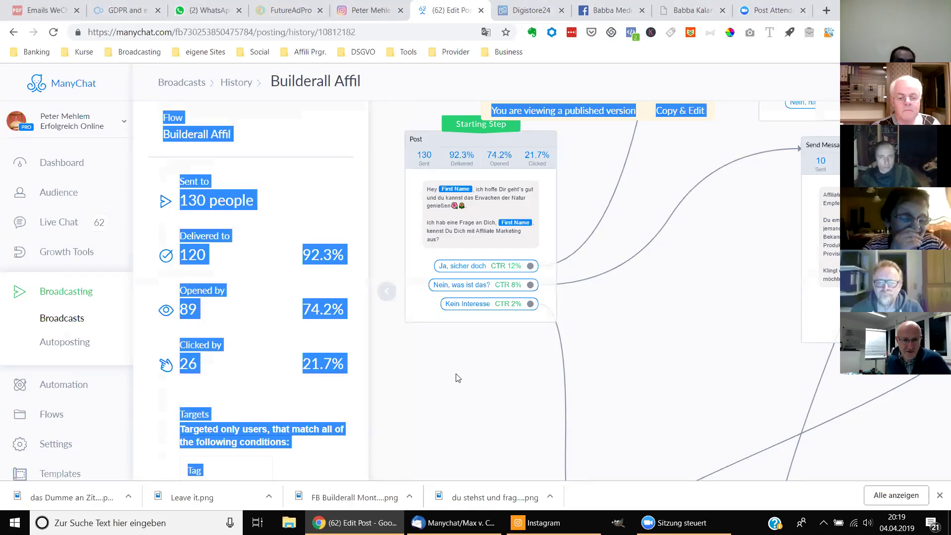
click(708, 342)
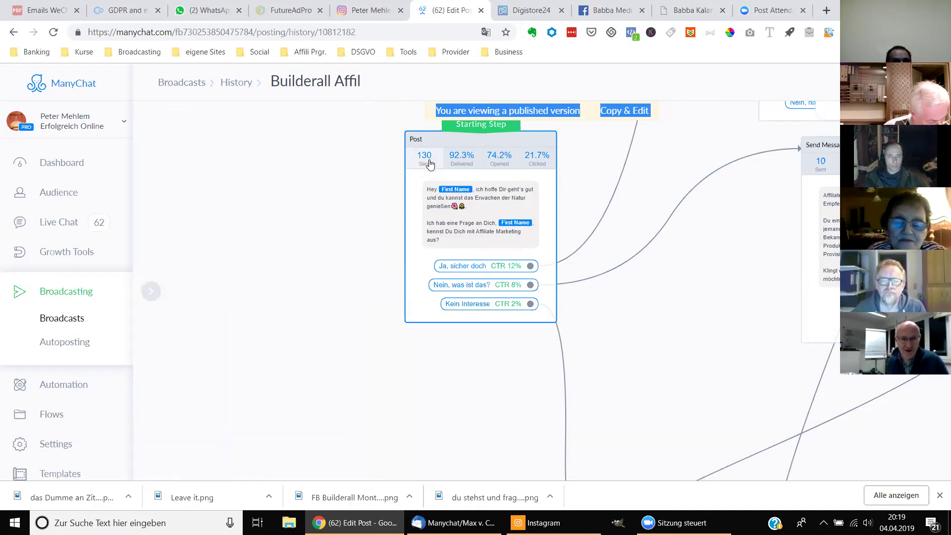
mouse_move(501, 164)
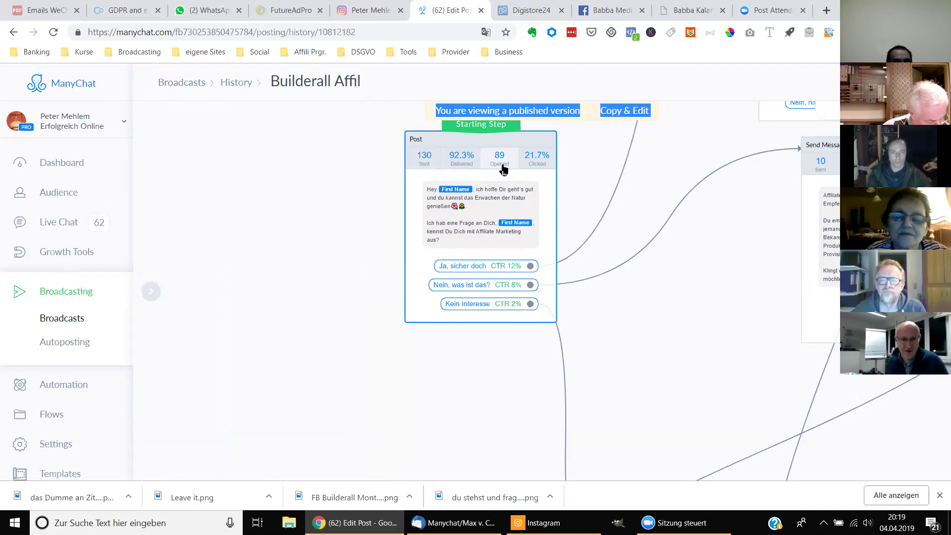
mouse_move(536, 168)
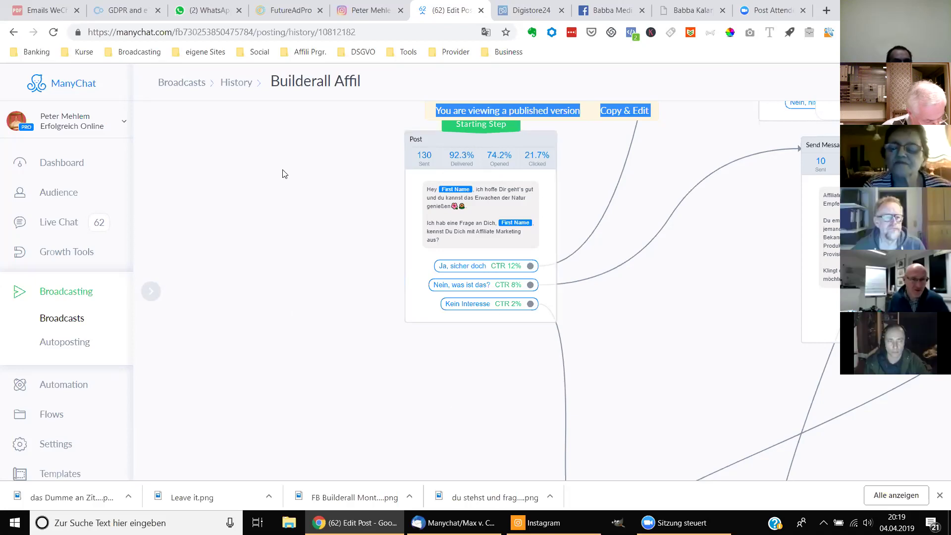
- Examine the follow-up messages and answer branches that lead on from the starting post in the published flow
drag(679, 335, 537, 418)
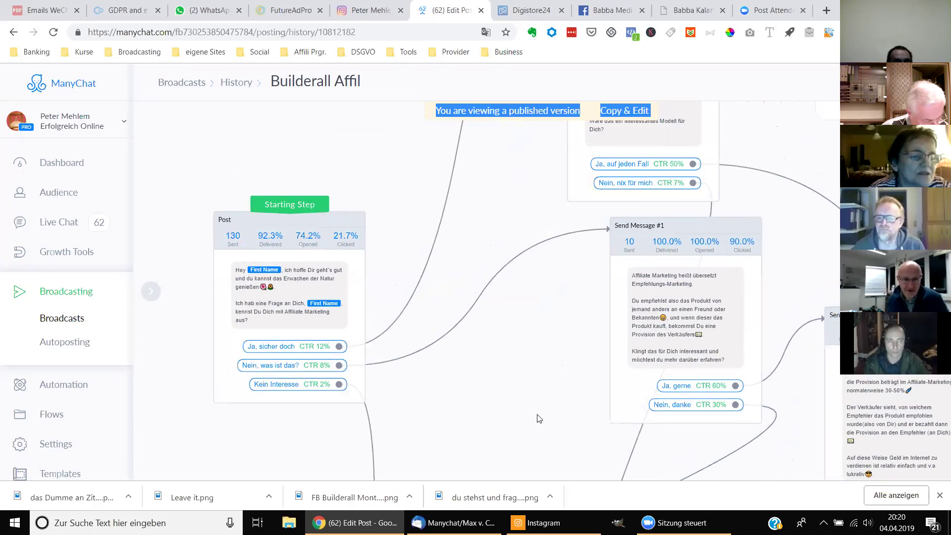
scroll(539, 418, up, 2)
scroll(539, 419, up, 1)
scroll(539, 418, down, 3)
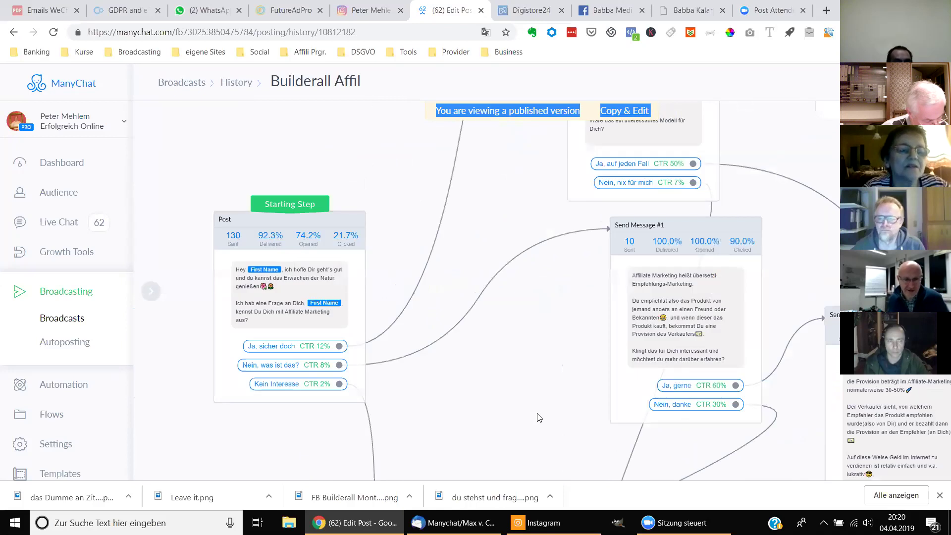
scroll(529, 365, down, 4)
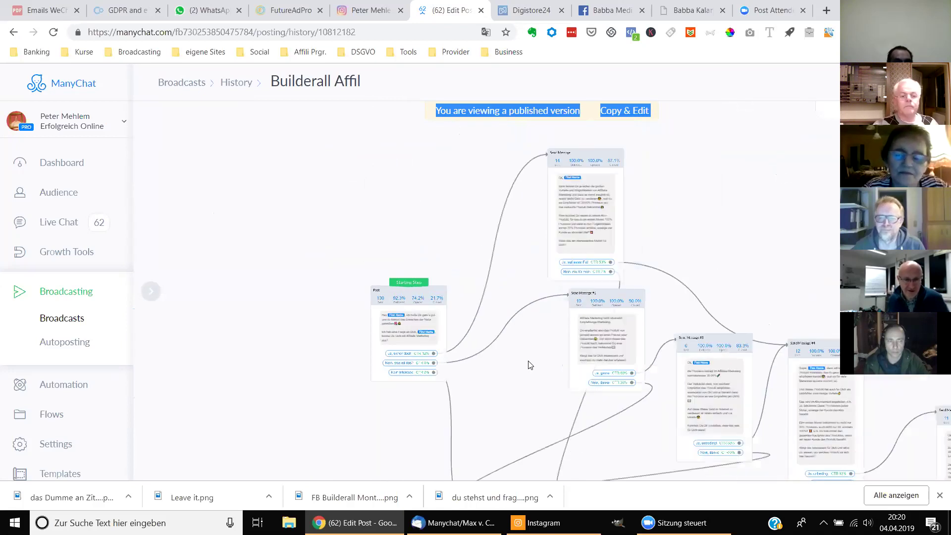
drag(453, 195, 317, 164)
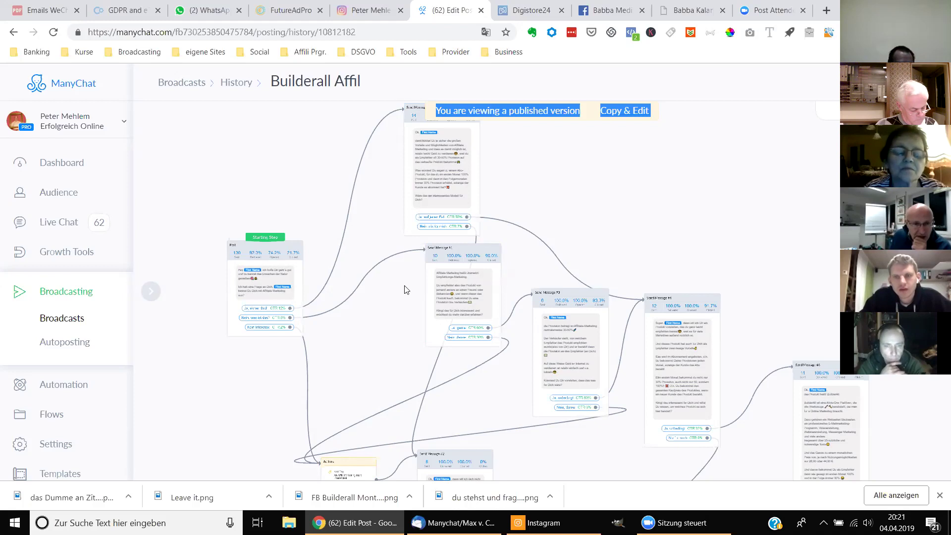
scroll(389, 327, up, 1)
scroll(390, 329, up, 3)
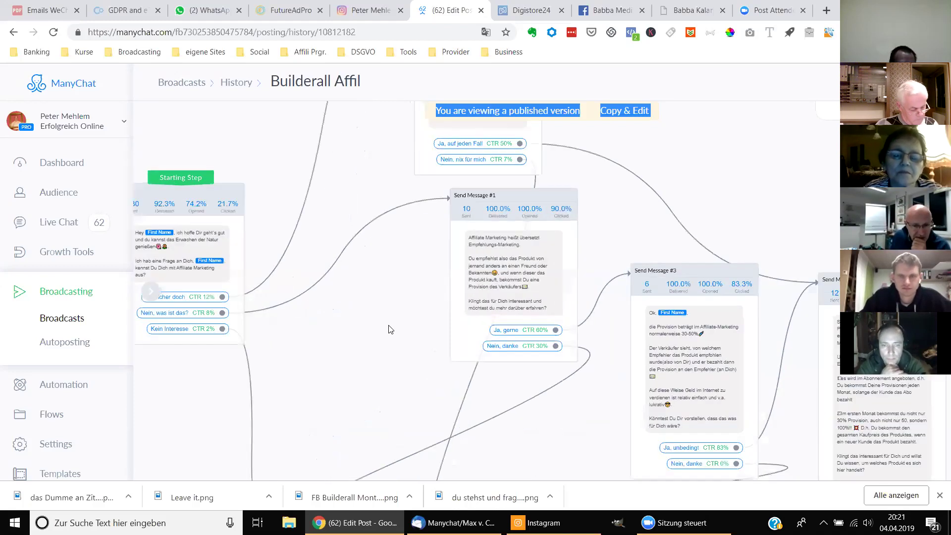
scroll(386, 348, down, 3)
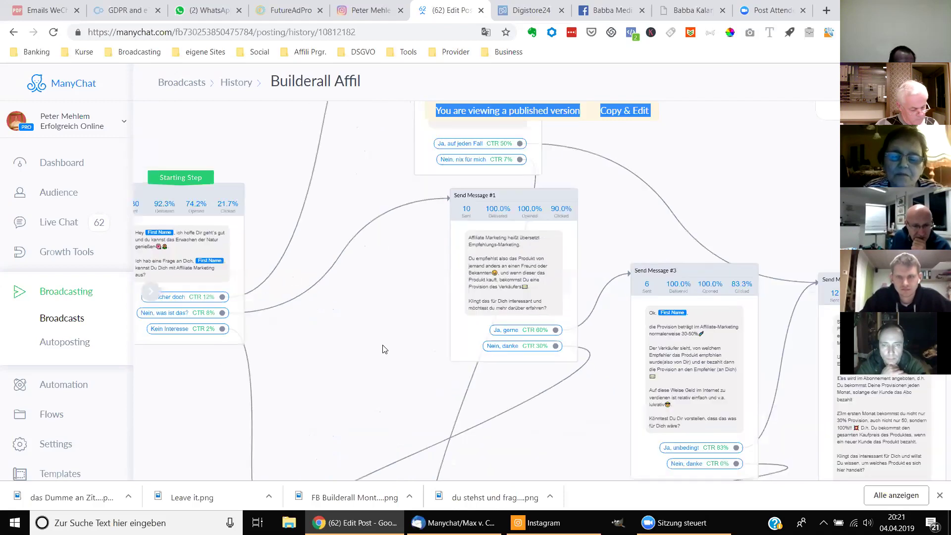
scroll(388, 346, down, 1)
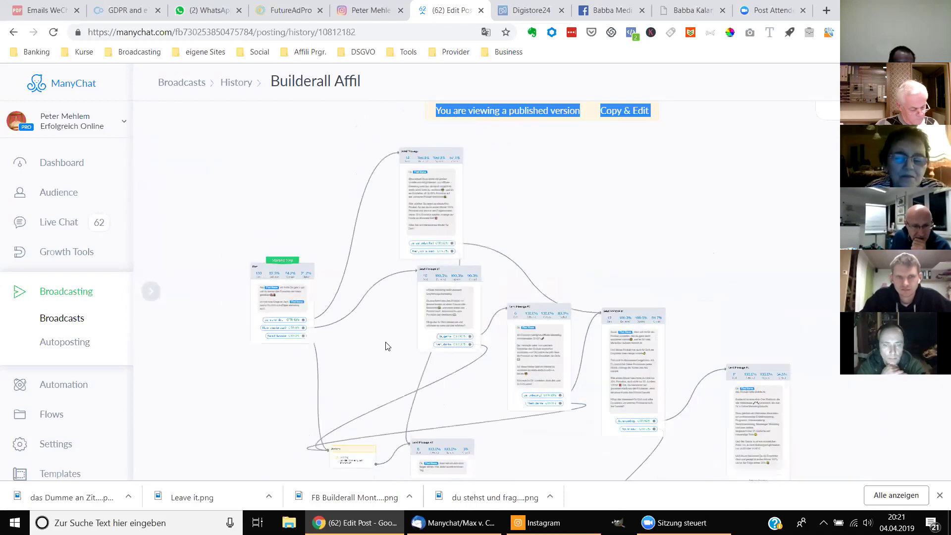
drag(388, 346, 335, 351)
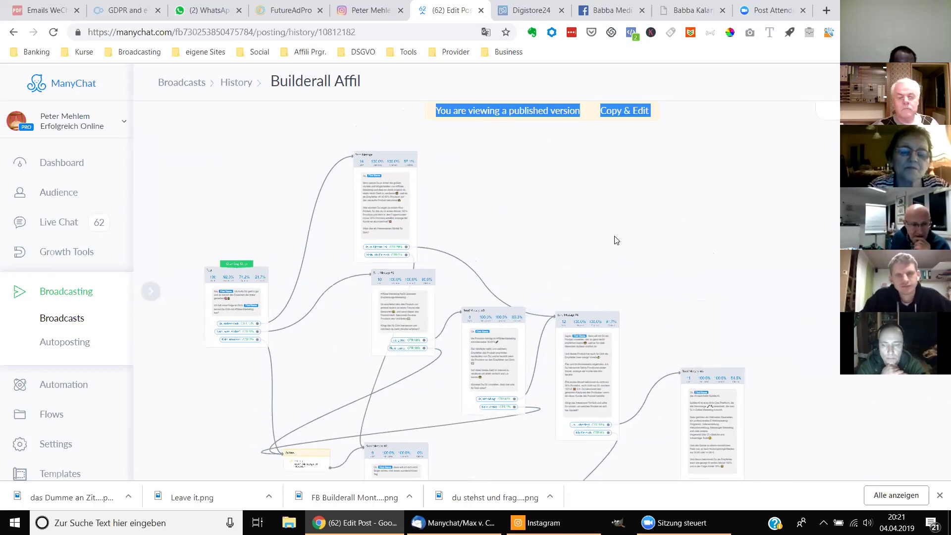
- Close the browser's downloads bar and create an editable copy of the published Builderall Affil broadcast
click(938, 496)
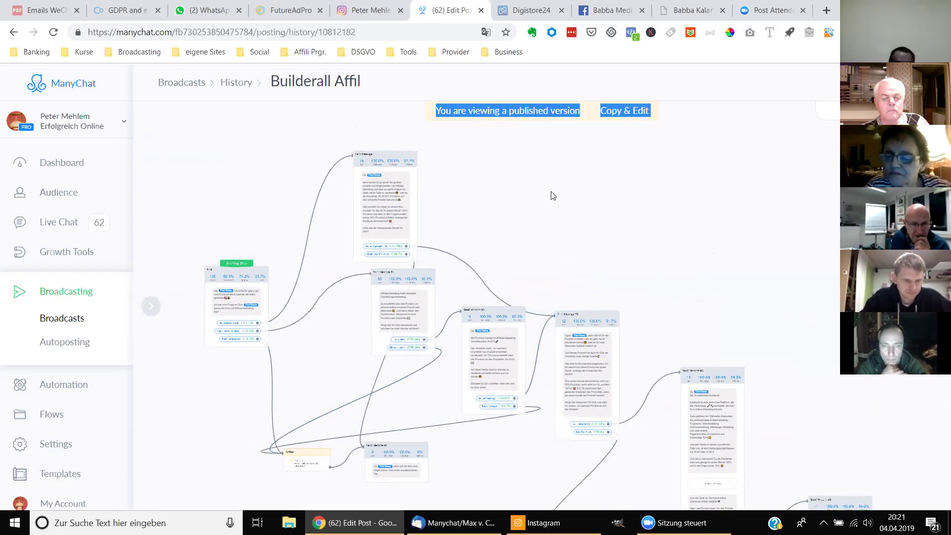
scroll(551, 188, down, 3)
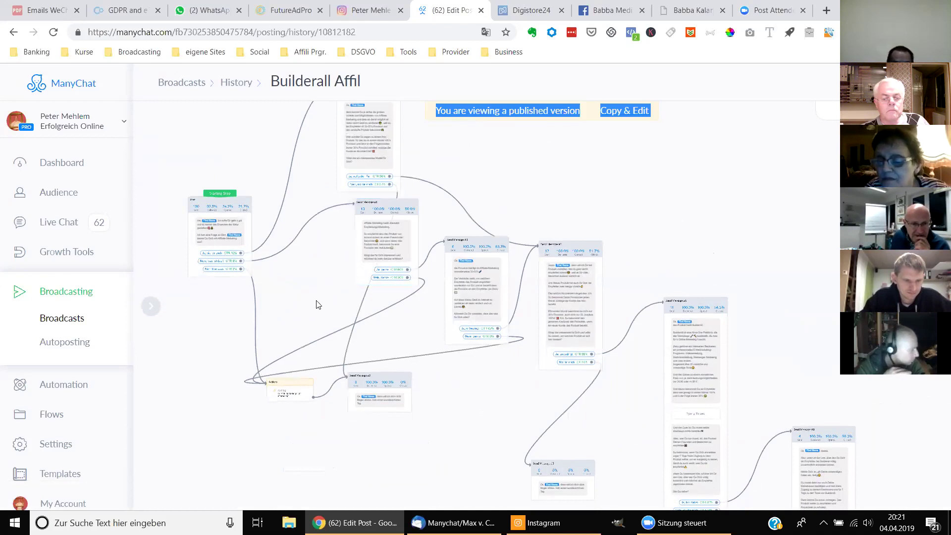
scroll(307, 321, up, 2)
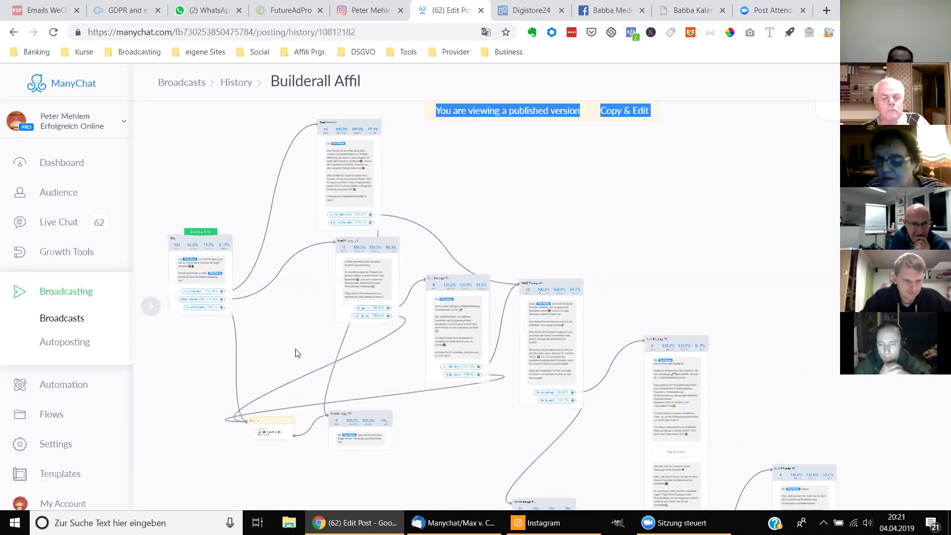
scroll(295, 355, down, 1)
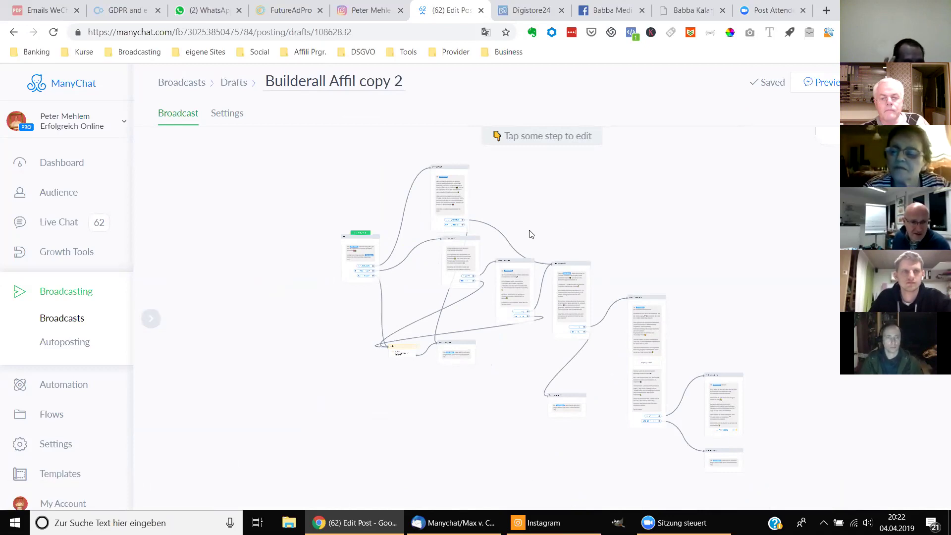
- Look over the complete message flow of the draft Builderall Affil copy 2
scroll(356, 382, up, 5)
scroll(418, 312, left, 2)
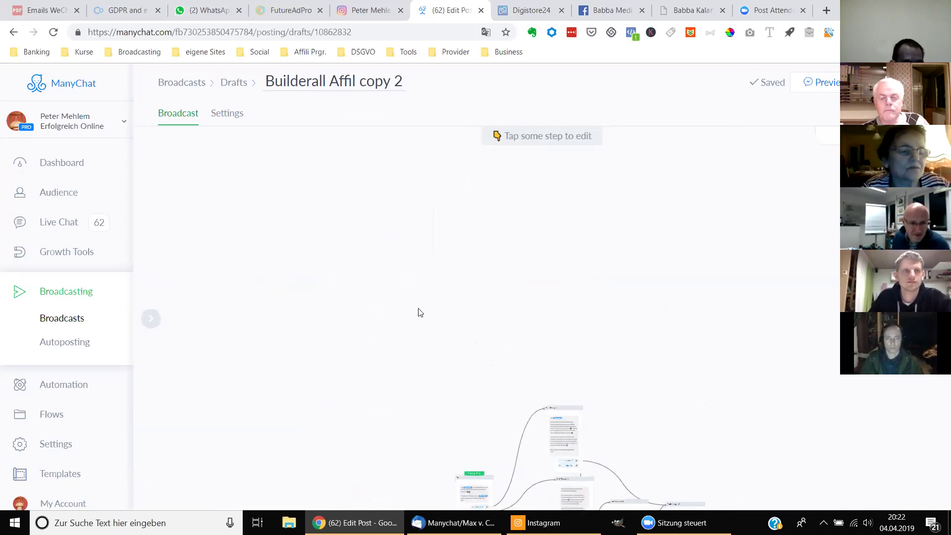
scroll(390, 245, down, 3)
drag(375, 212, 320, 167)
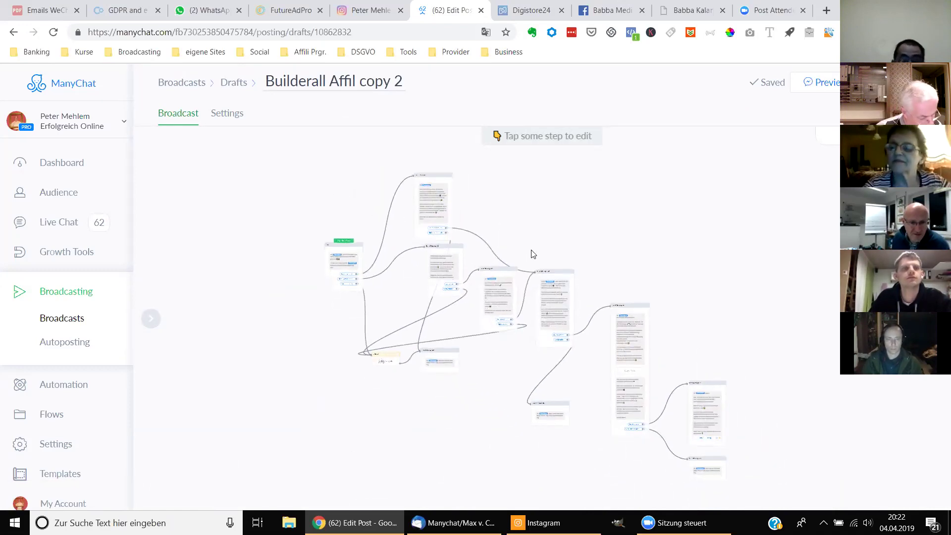
mouse_move(662, 267)
mouse_down()
mouse_move(657, 251)
mouse_move(650, 257)
mouse_up()
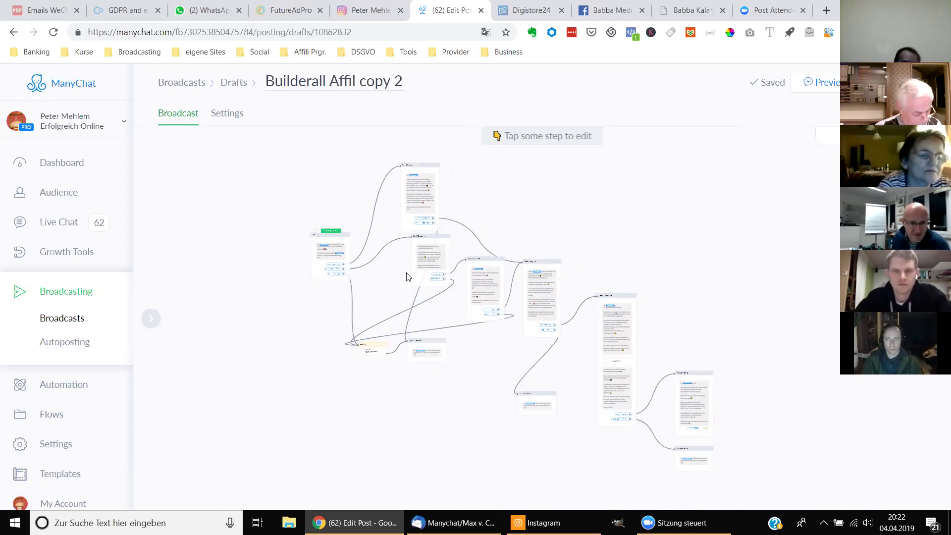
mouse_move(421, 280)
mouse_move(385, 263)
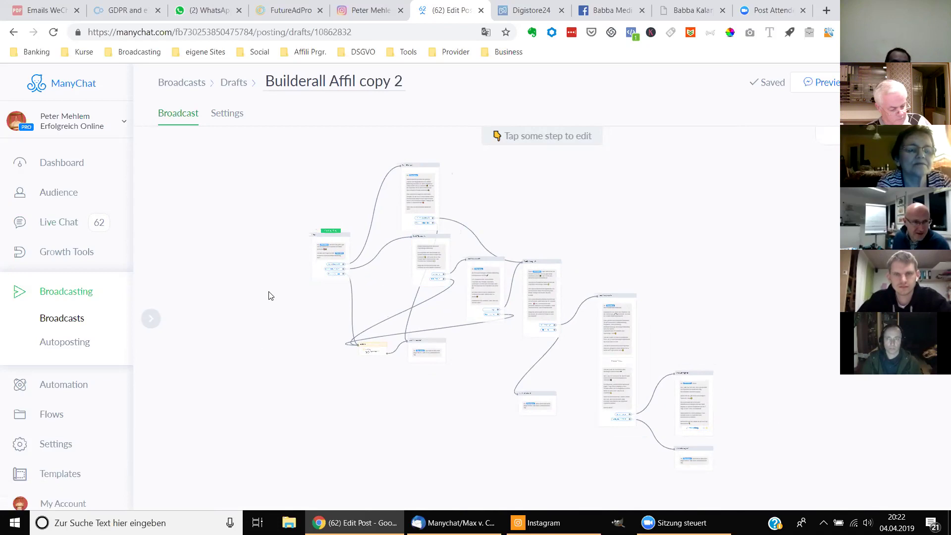
- Open the overview of all flows and look through the list of saved flows
click(49, 415)
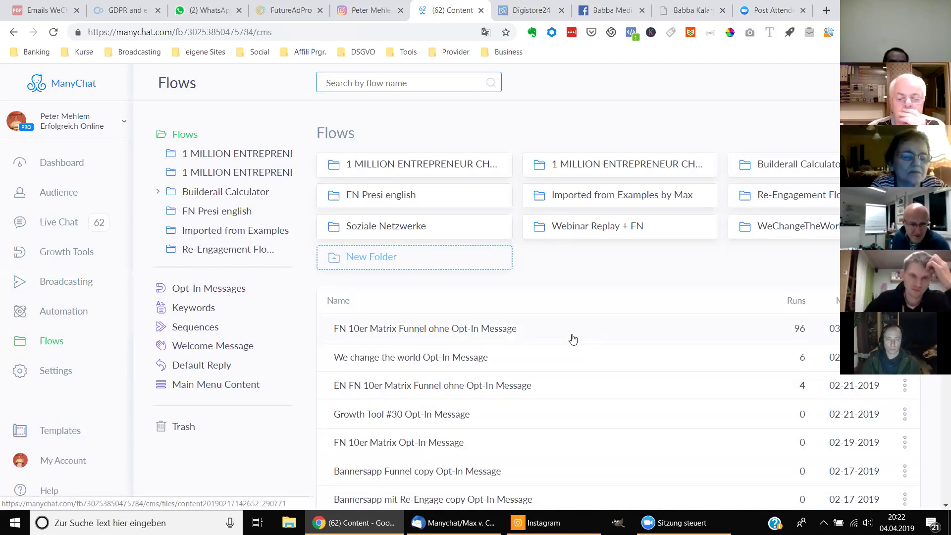
scroll(561, 358, down, 1)
scroll(561, 357, down, 1)
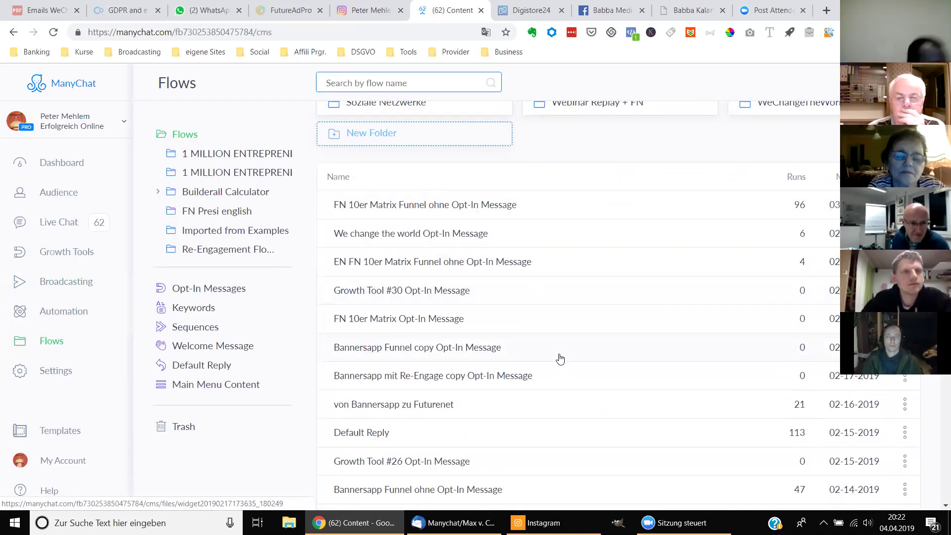
scroll(560, 358, down, 4)
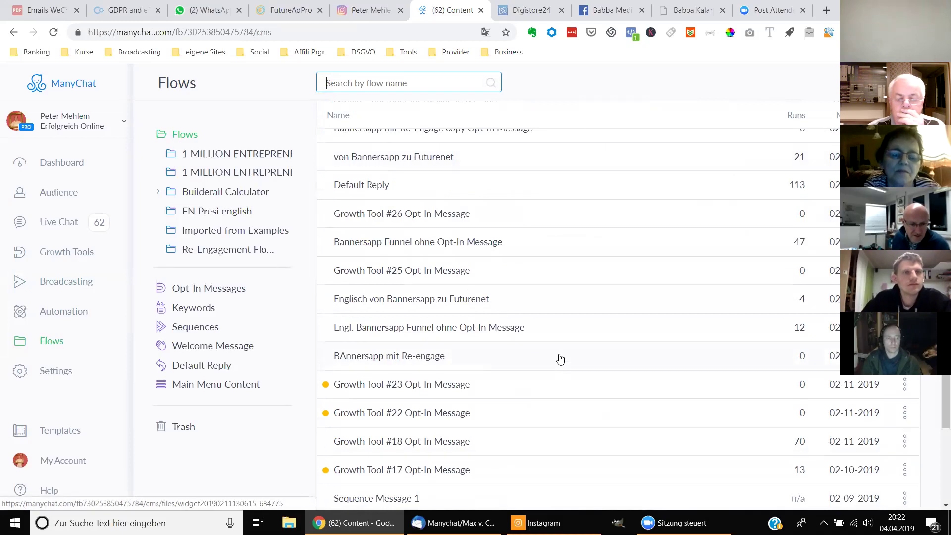
scroll(560, 358, down, 1)
scroll(561, 359, down, 2)
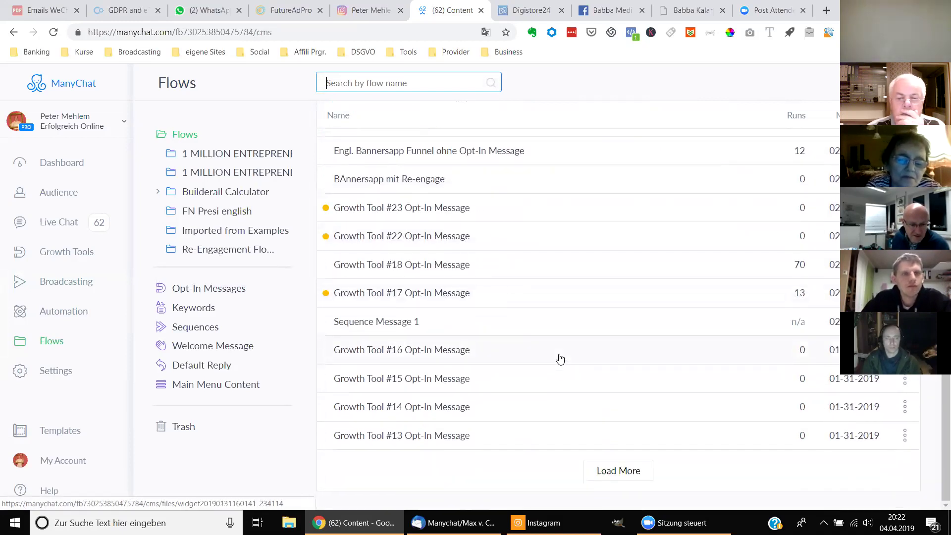
scroll(560, 359, up, 3)
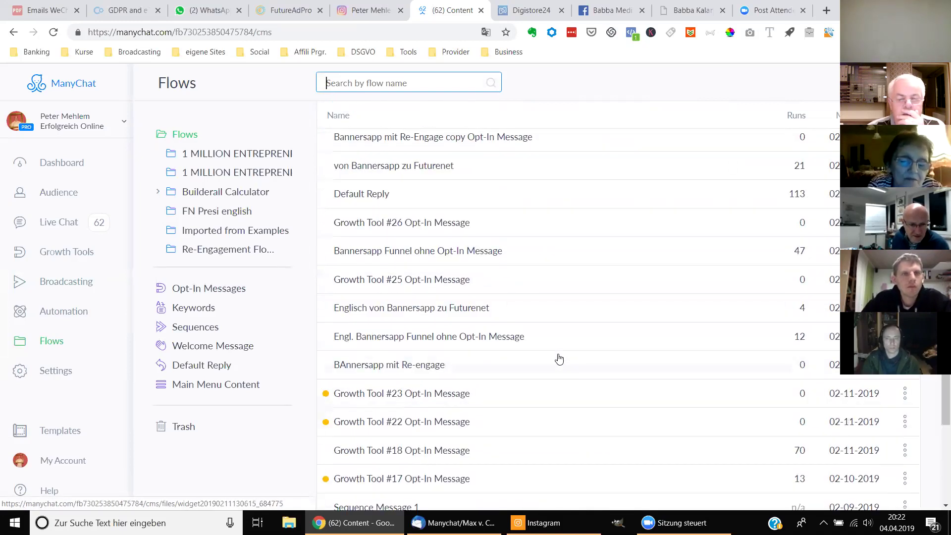
scroll(559, 358, up, 4)
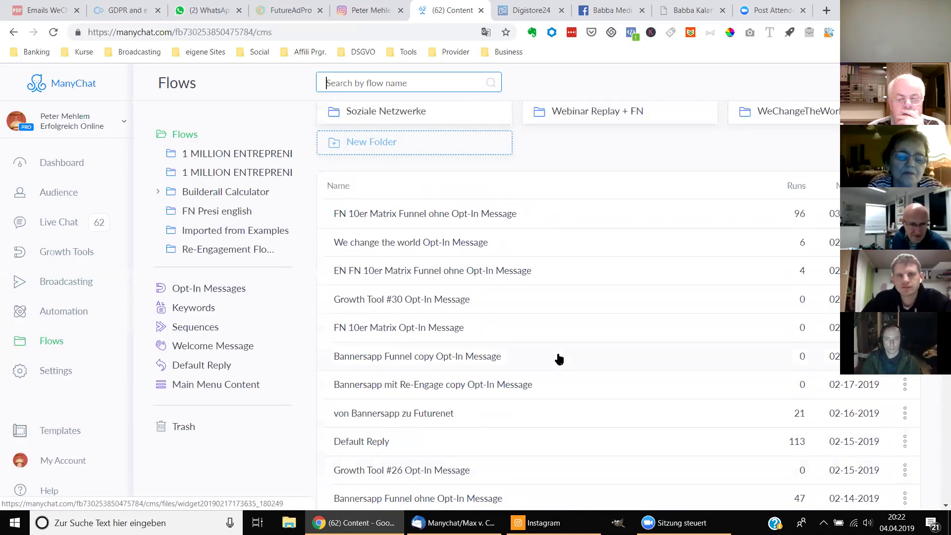
scroll(559, 358, up, 2)
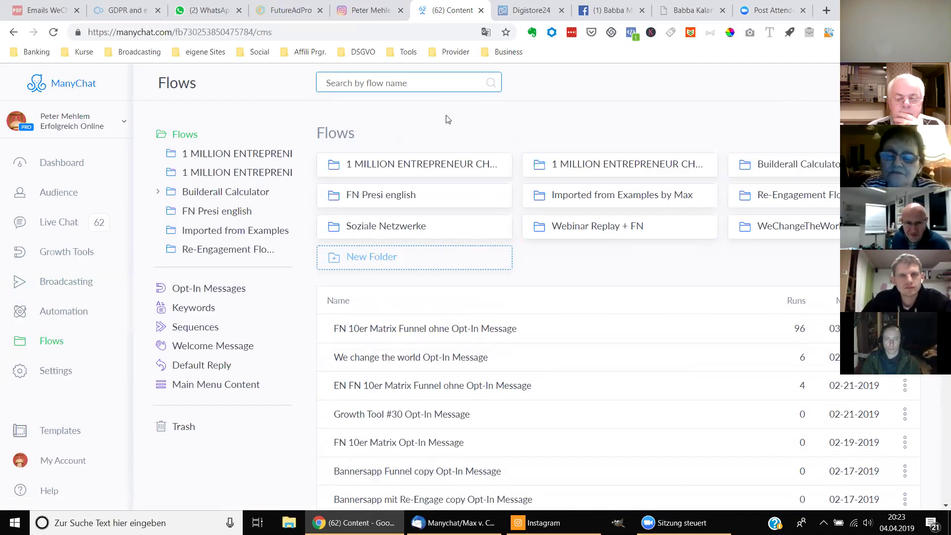
- Search the flows by name for "Affiliat", and shorten the search term to "Affil"
click(412, 83)
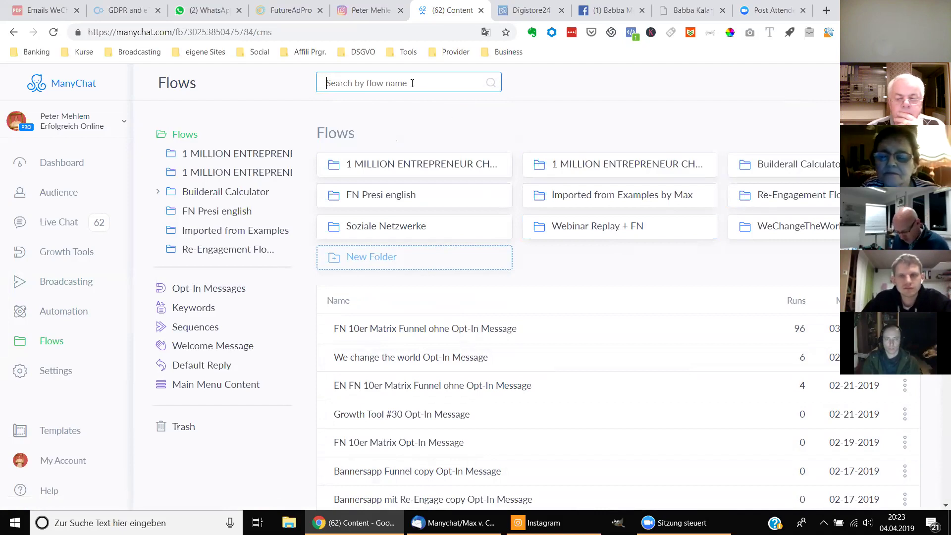
text(Affiliat)
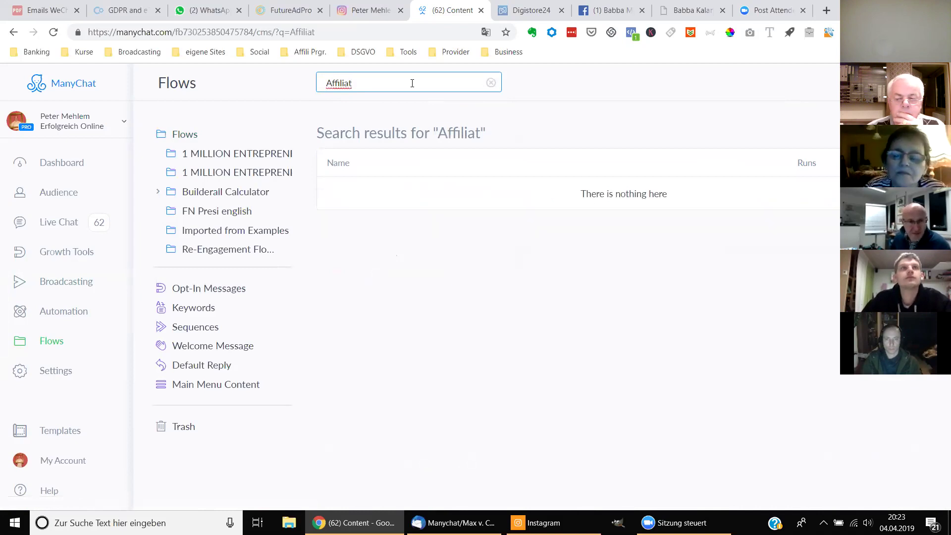
key(BackSpace)
key(BackSpace)
key(BackSpace)
key(BackSpace)
key(BackSpace)
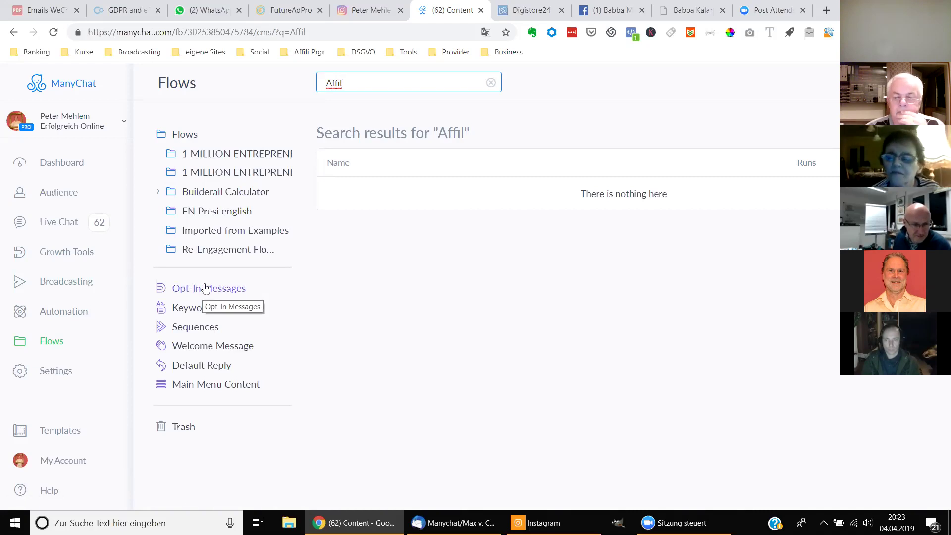
- Open the broadcasts overview and look through the drafts, scheduled posts and history
click(68, 282)
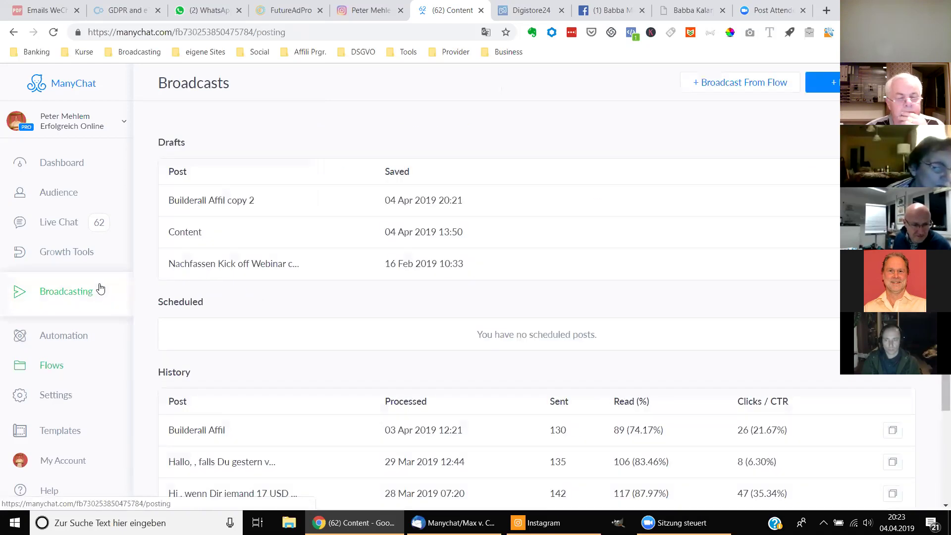
scroll(120, 263, down, 1)
scroll(409, 267, down, 1)
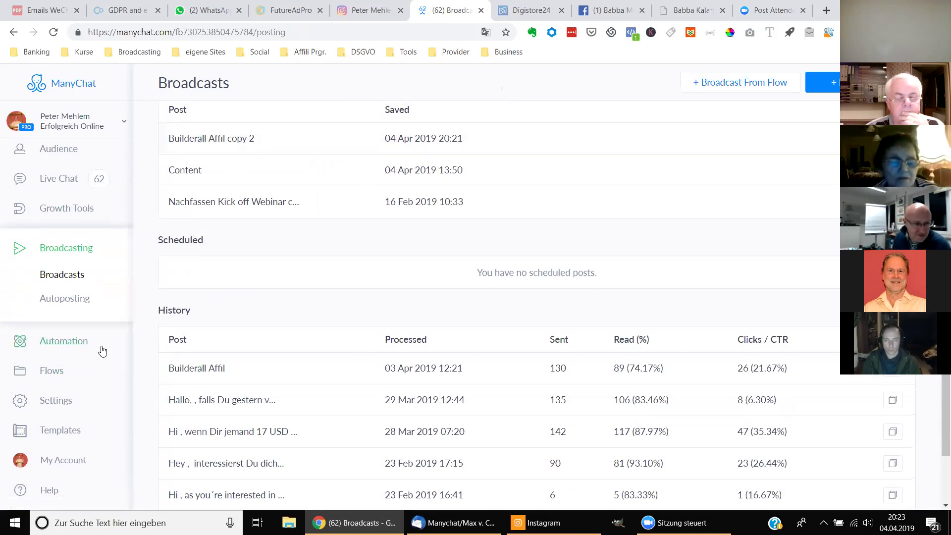
- Search the saved flows by name for "Builderall"
click(42, 373)
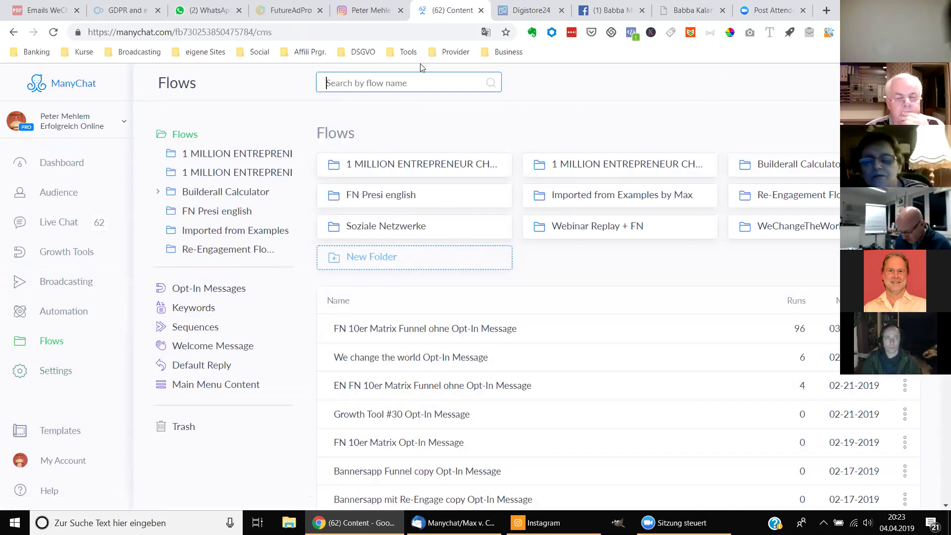
text(Builderall)
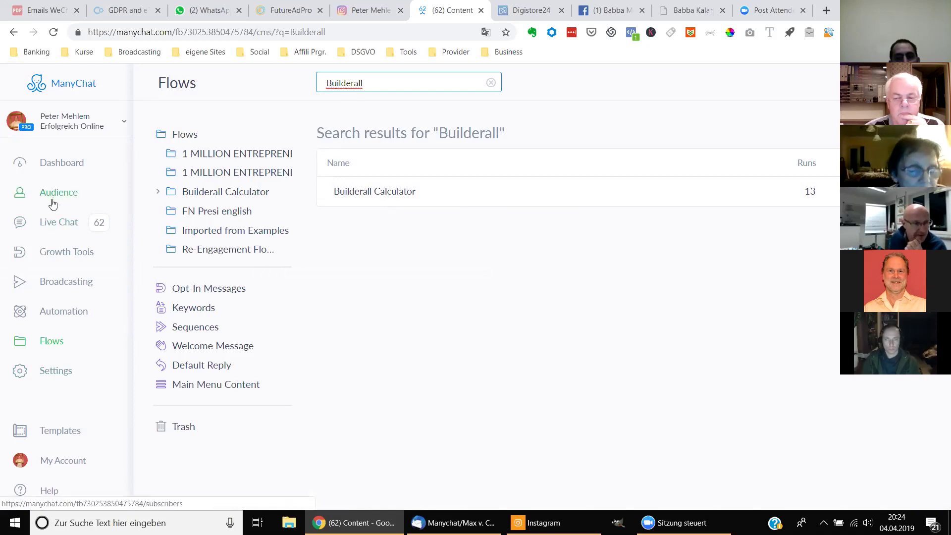
- Reopen the draft broadcast Builderall Affil copy 2 and review its message flow and its message type, targeting and schedule settings
click(69, 281)
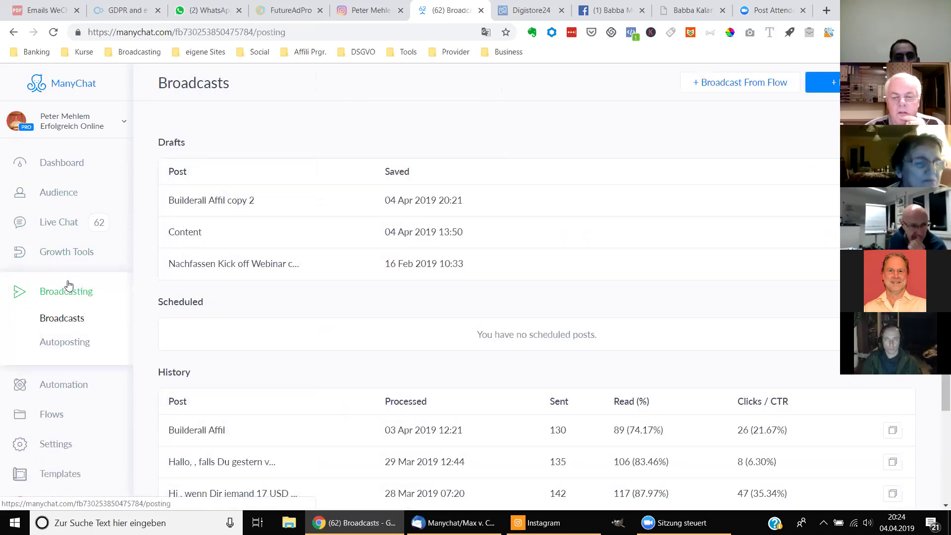
click(230, 202)
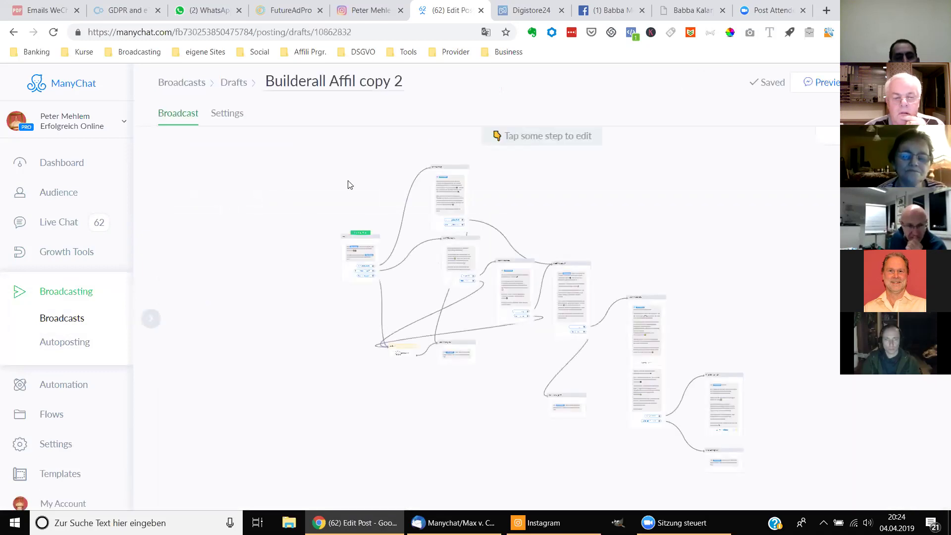
right_click(483, 231)
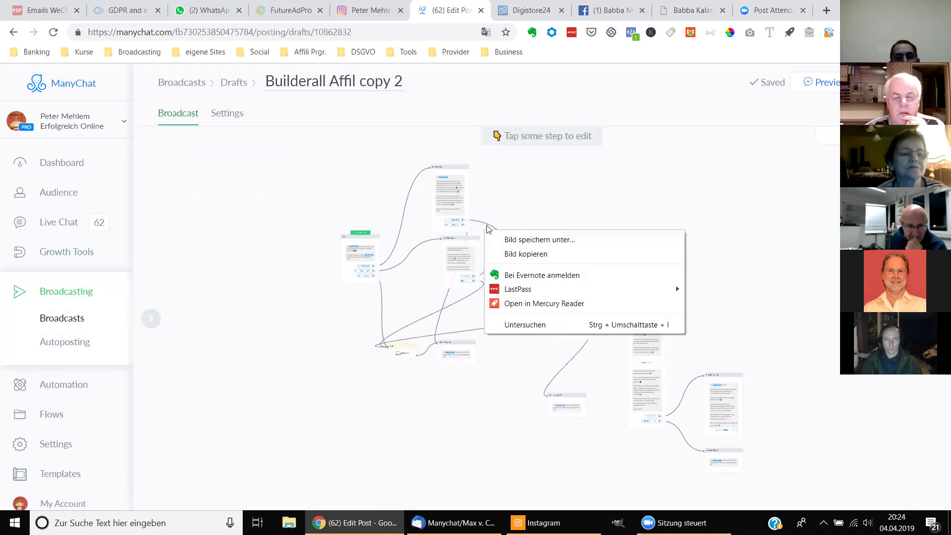
click(335, 192)
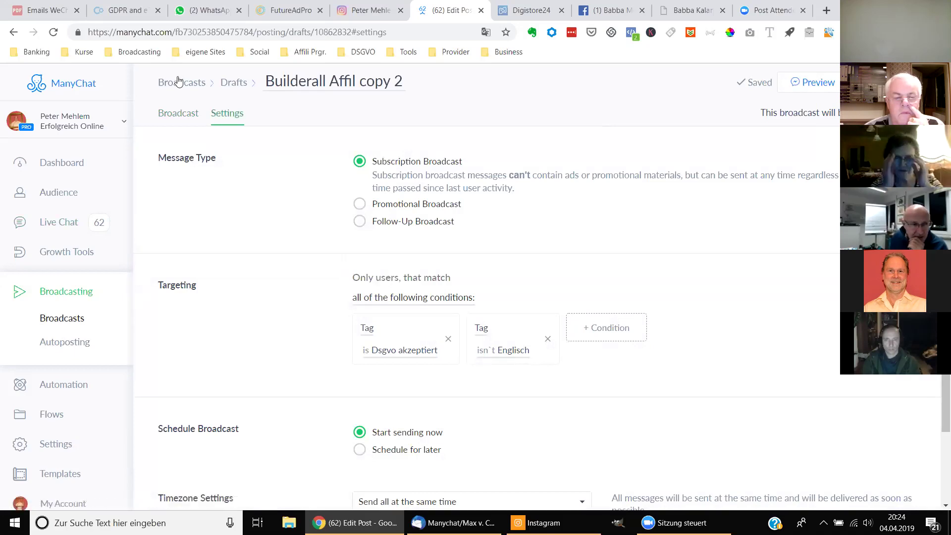
click(173, 116)
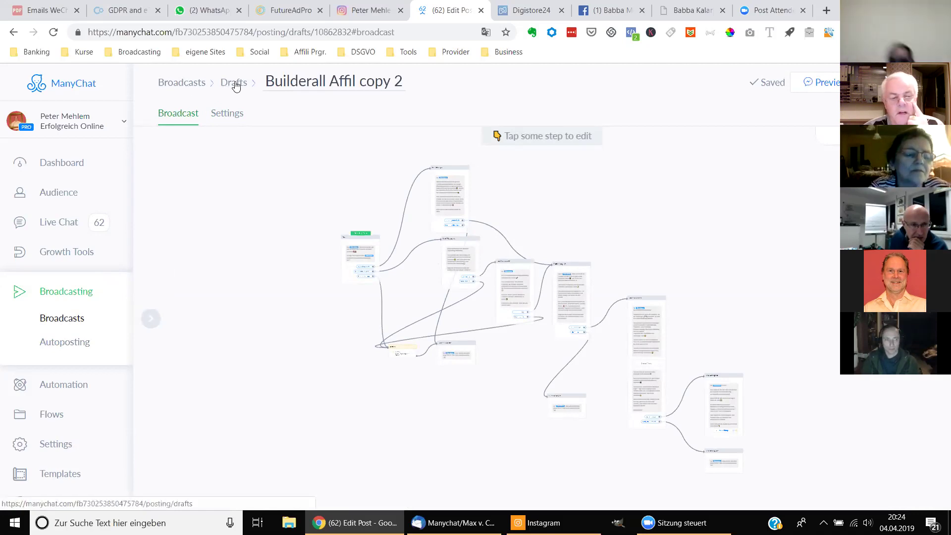
- Reopen the draft Builderall Affil copy 2 from the broadcasts overview and examine its starting Post message and attached steps
click(204, 87)
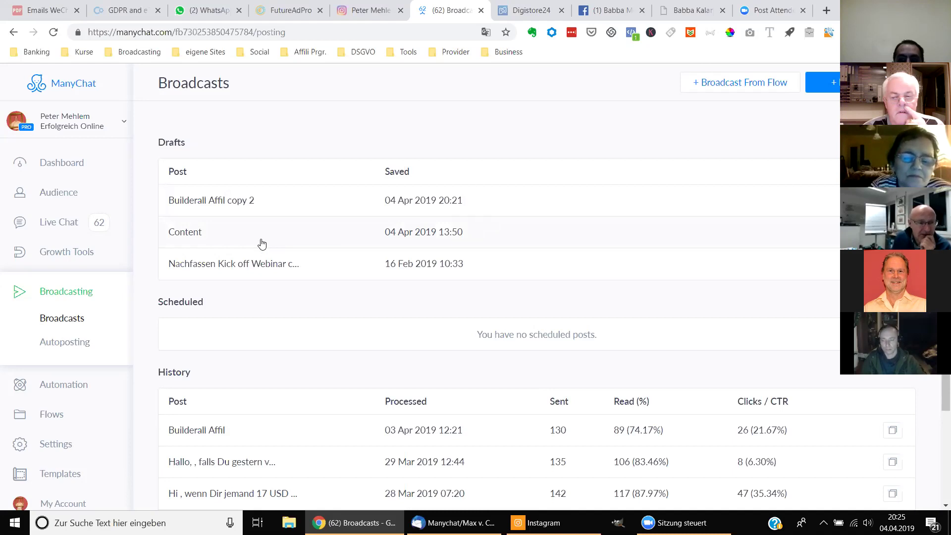
click(227, 204)
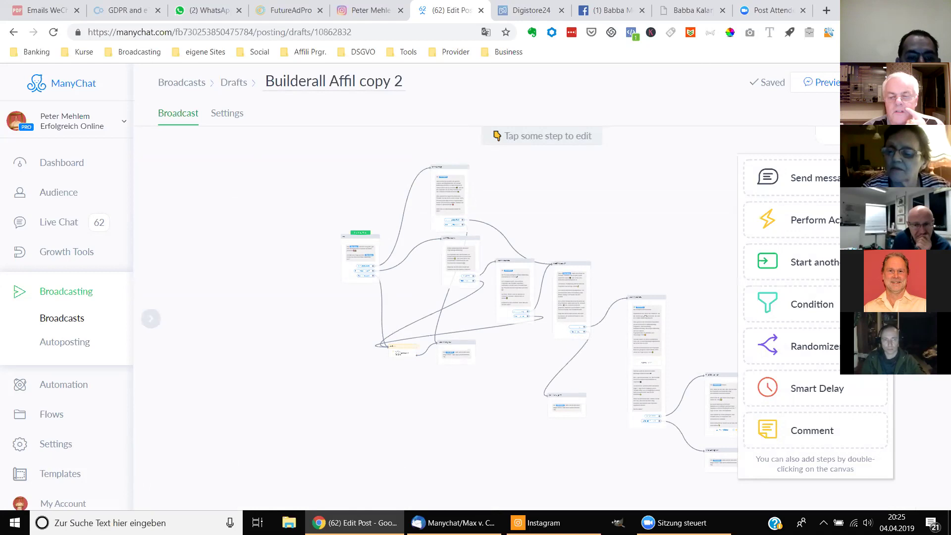
click(713, 177)
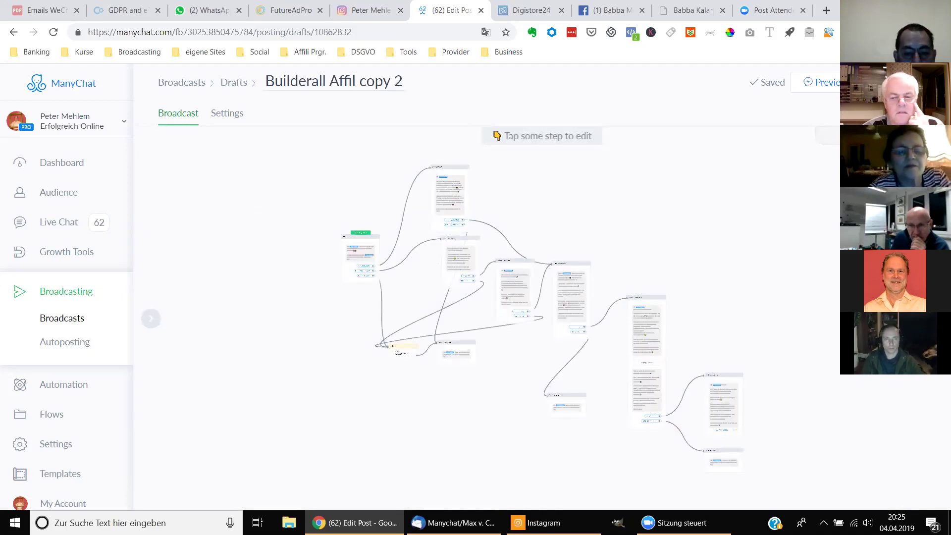
mouse_move(575, 250)
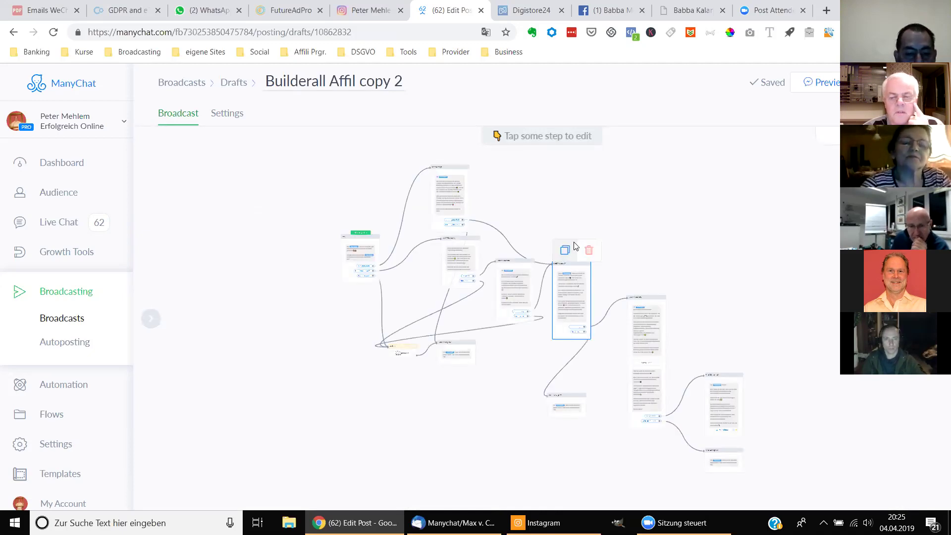
drag(339, 238, 325, 206)
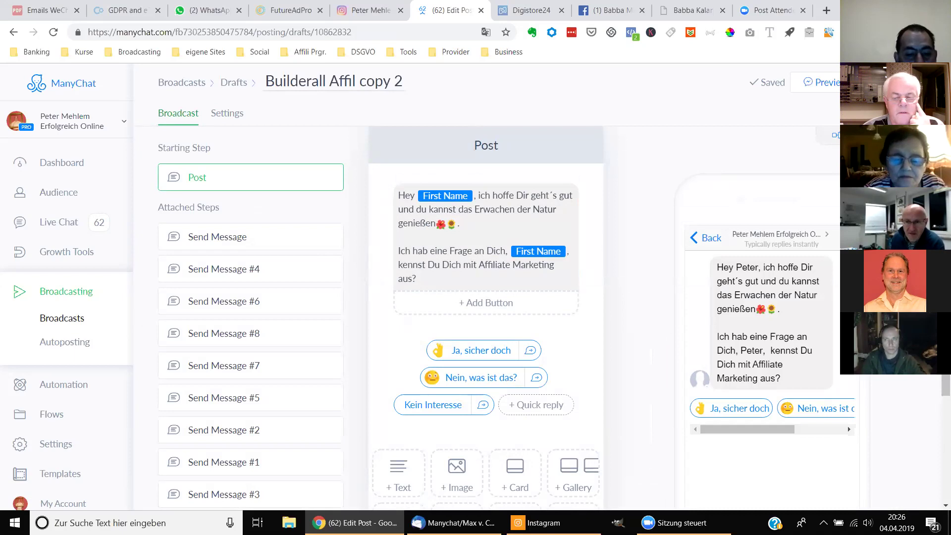
click(836, 135)
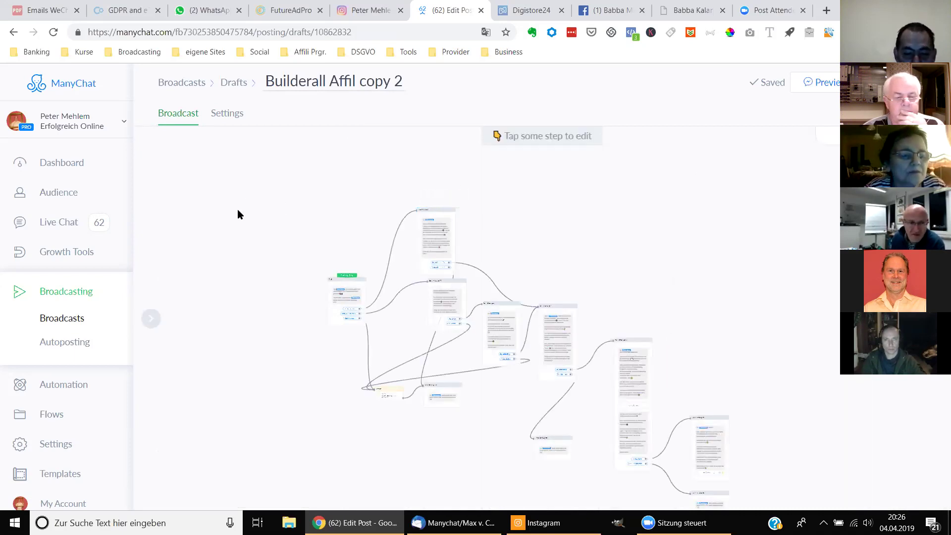
- Open the published Builderall Affil broadcast from the history and make an editable draft copy of it
click(56, 294)
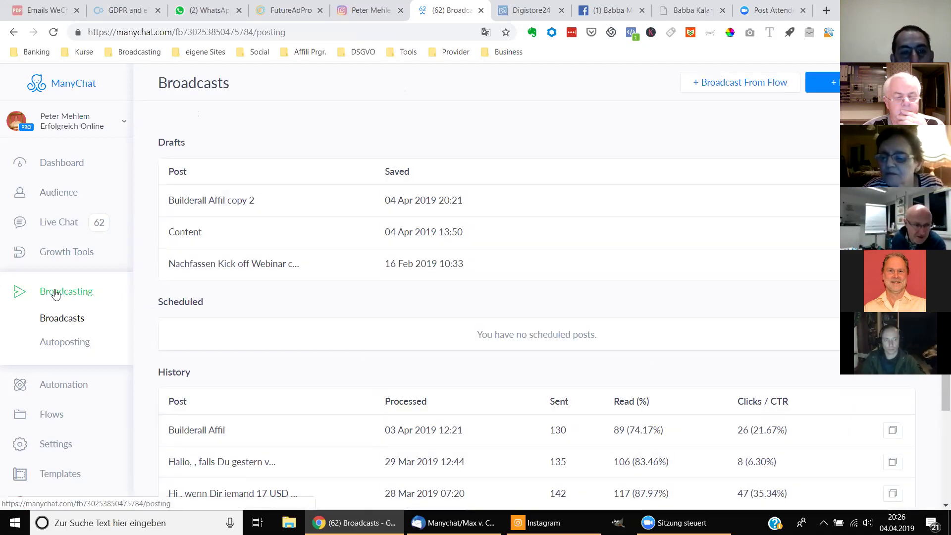
click(215, 431)
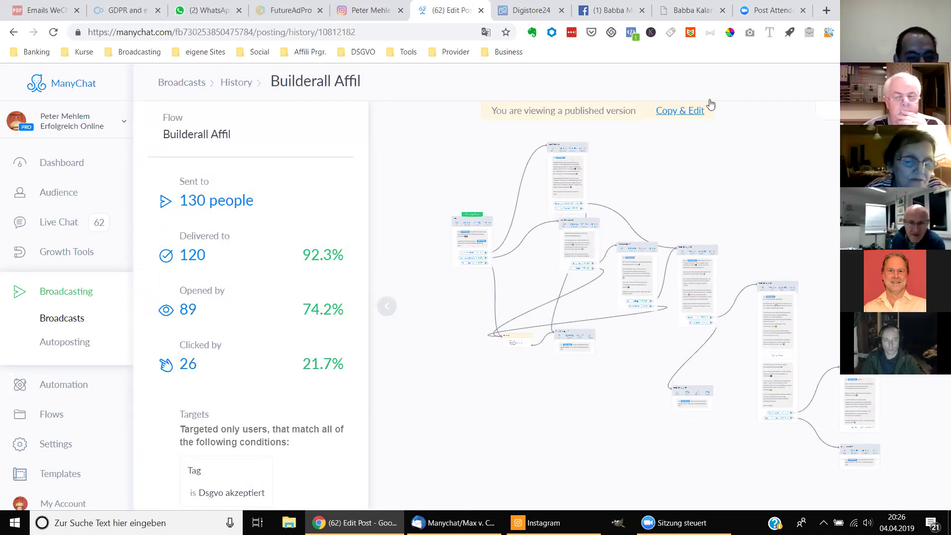
click(691, 112)
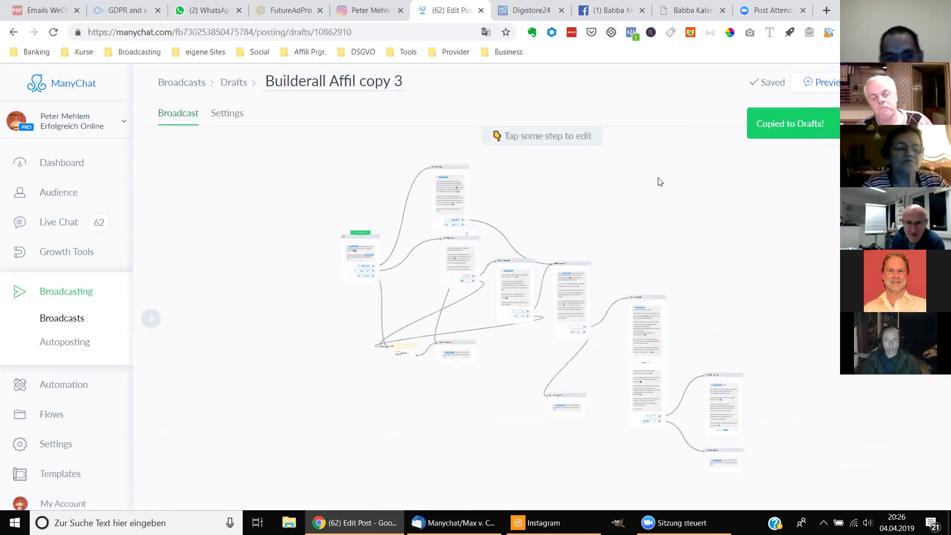
- Look over the message flow of Builderall Affil copy 3, including the Send Message step about affiliate commissions
click(450, 193)
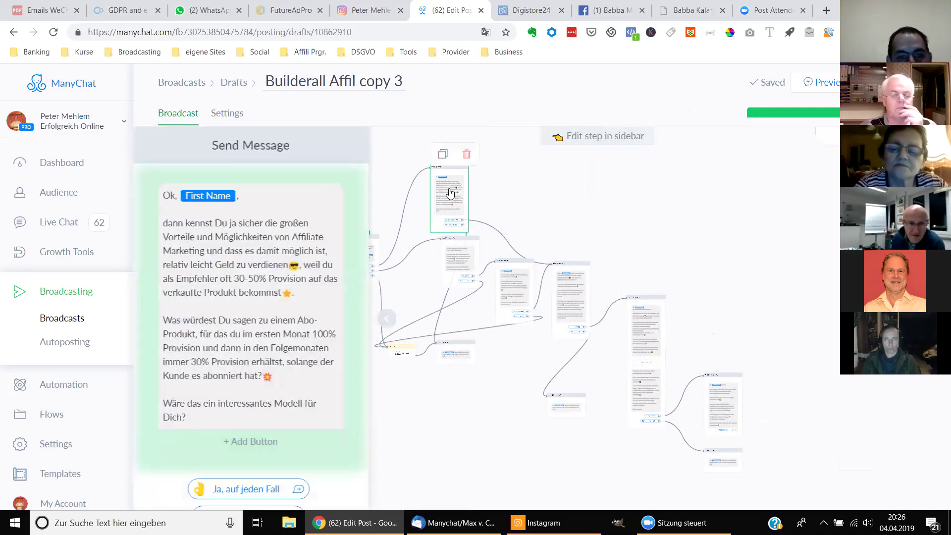
click(674, 196)
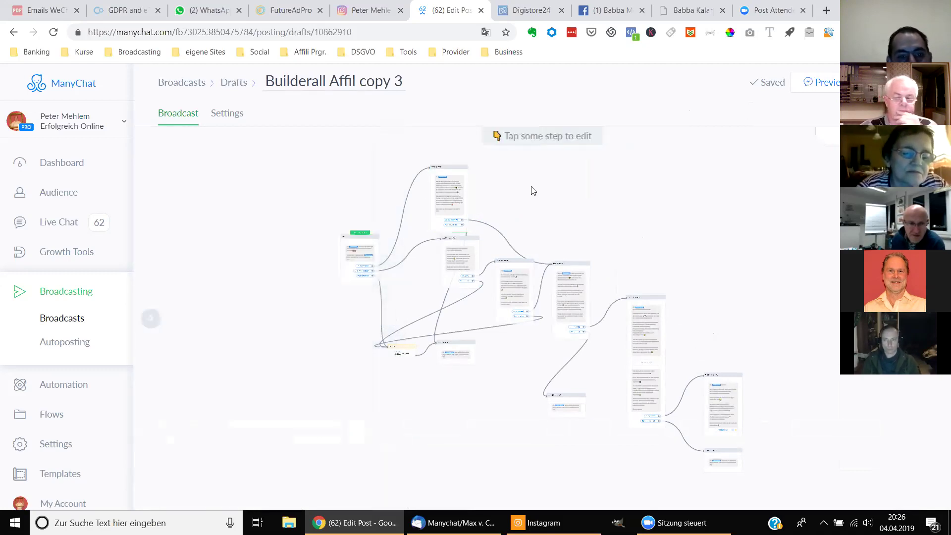
drag(316, 165, 299, 179)
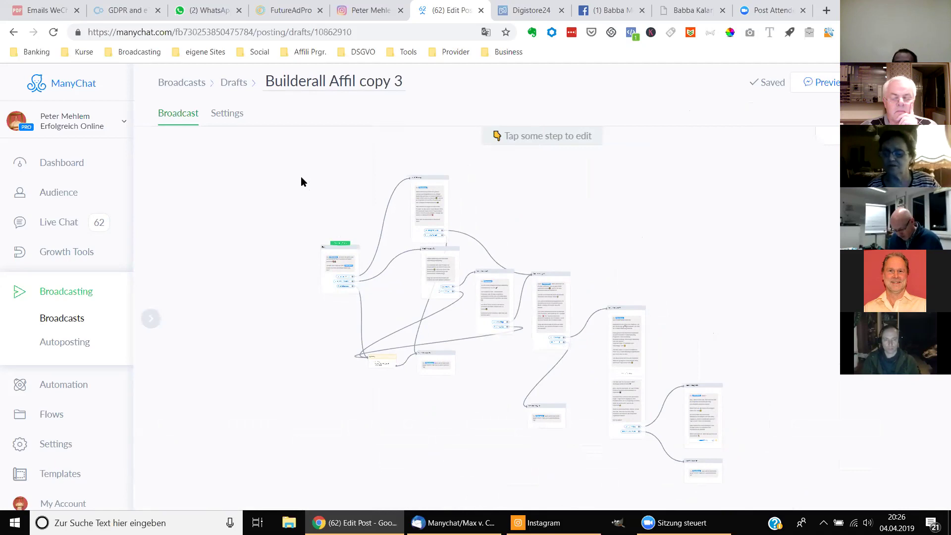
drag(308, 174, 432, 292)
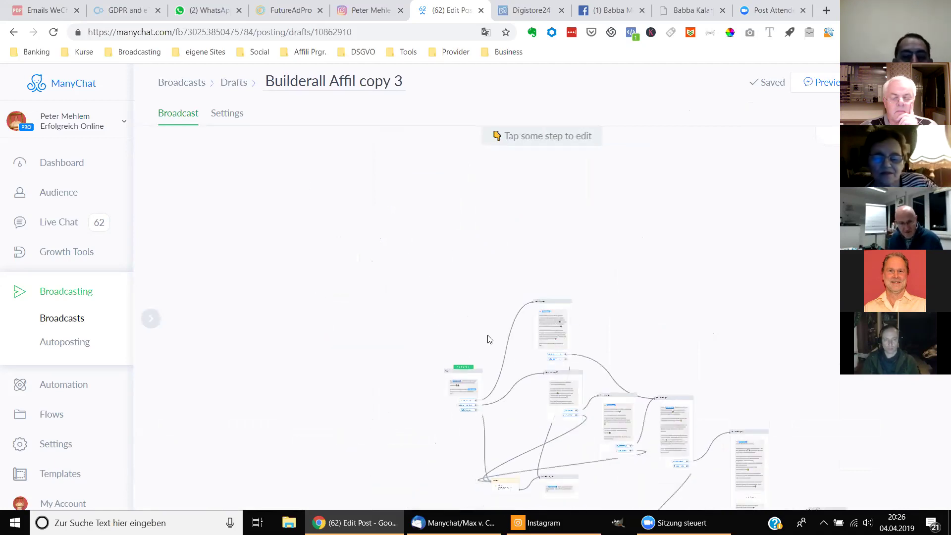
drag(562, 382, 452, 256)
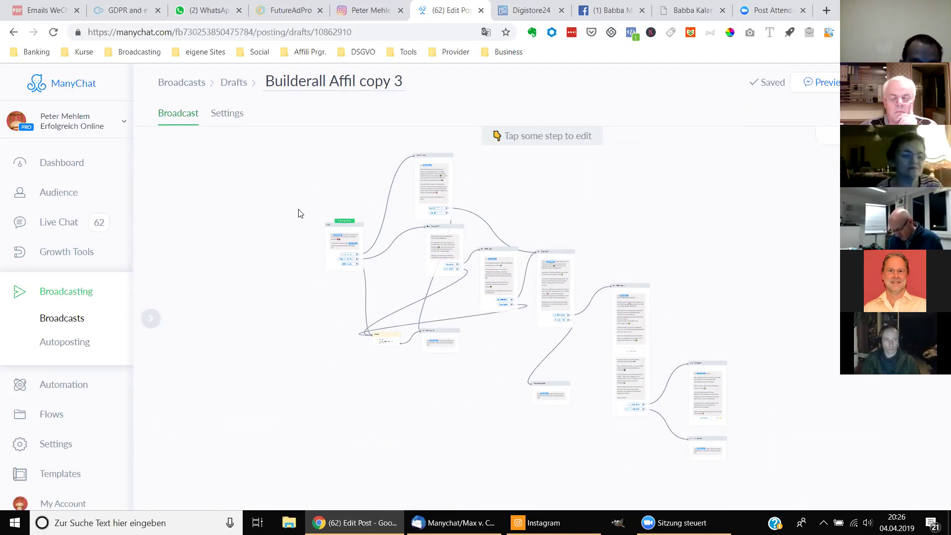
- Select all steps in the message flow of Builderall Affil copy 3 and duplicate them within the draft
drag(299, 168, 739, 463)
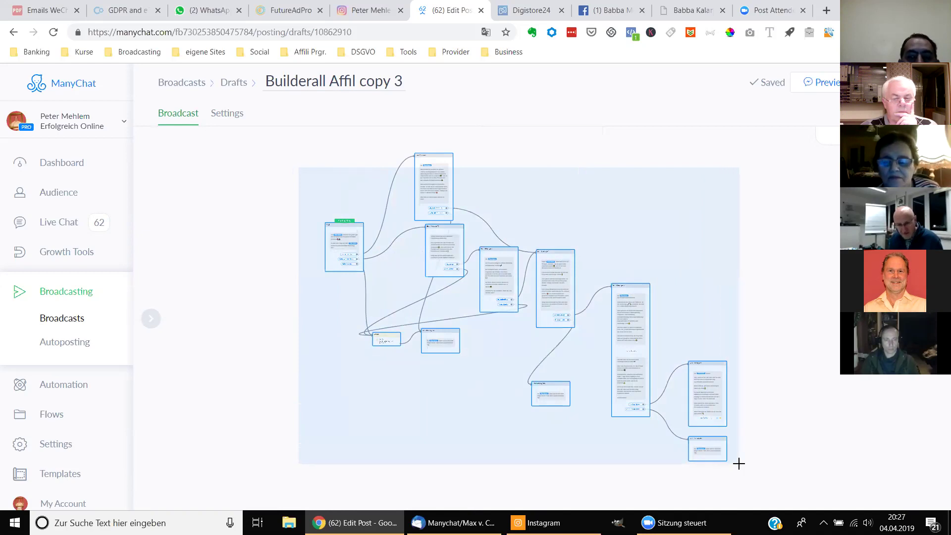
drag(666, 412, 666, 412)
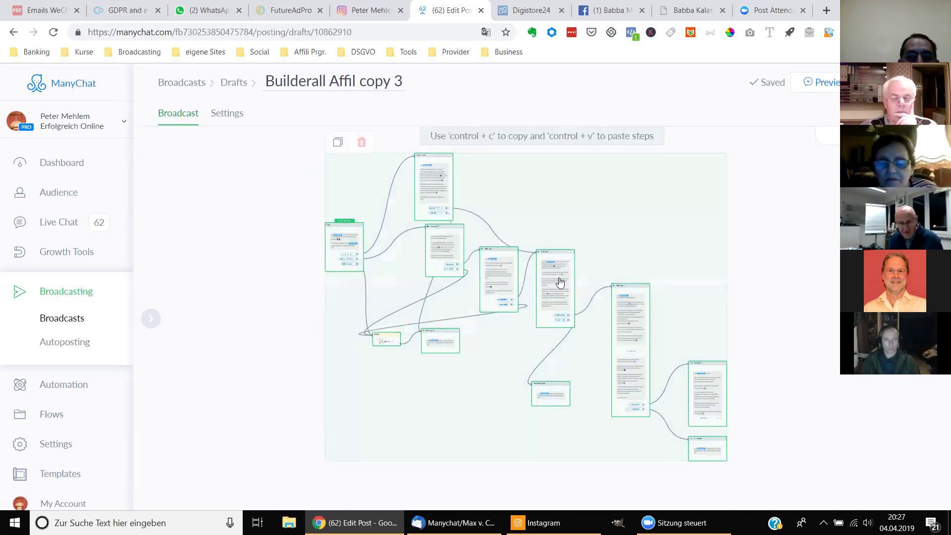
click(337, 143)
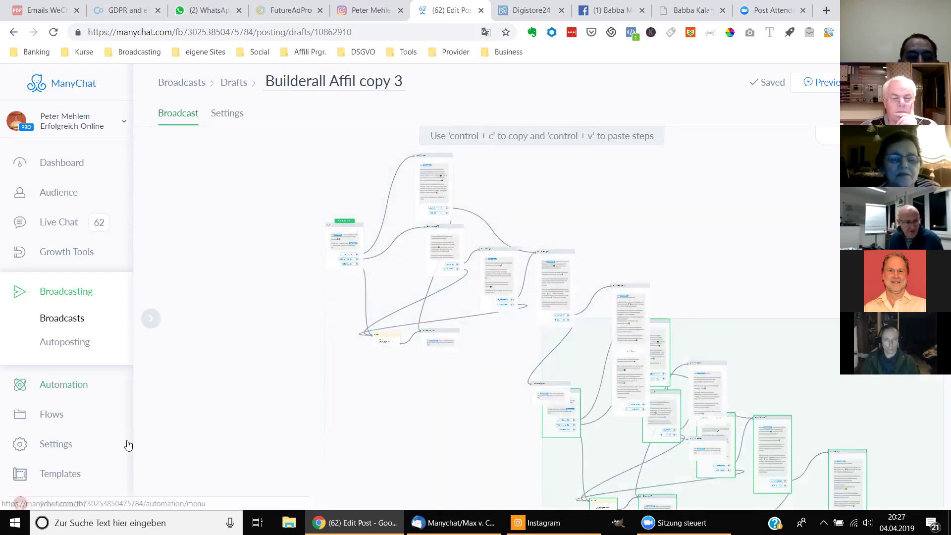
- Open the flows overview and start creating a new flow in the Flows folder
click(59, 416)
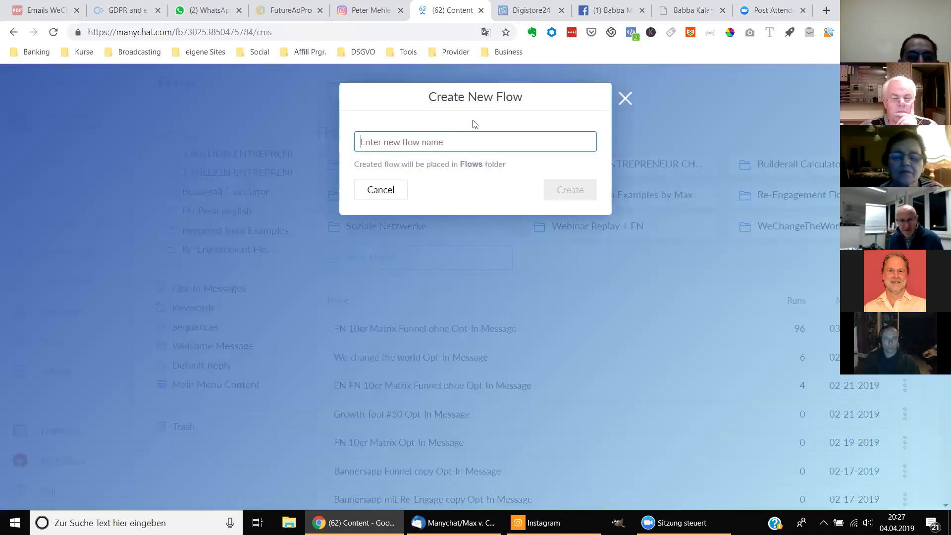
right_click(428, 138)
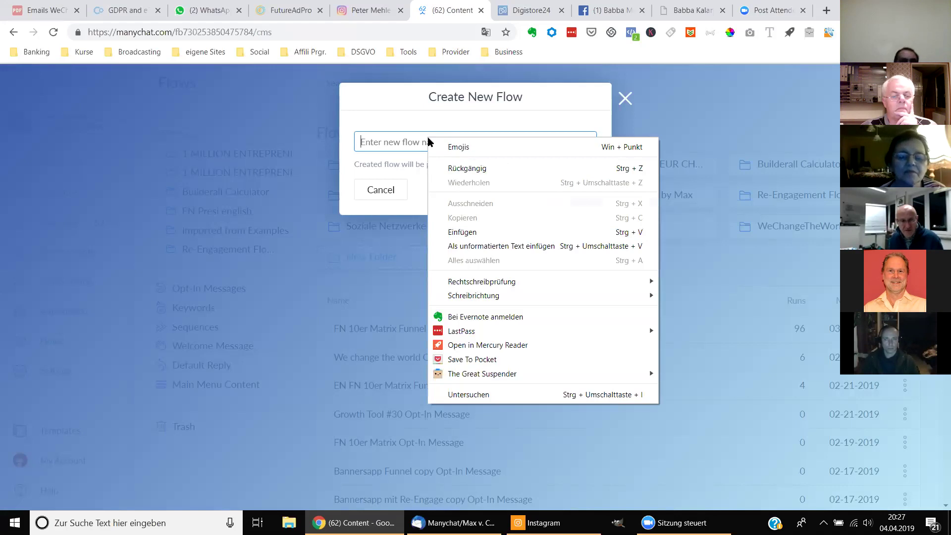
click(476, 233)
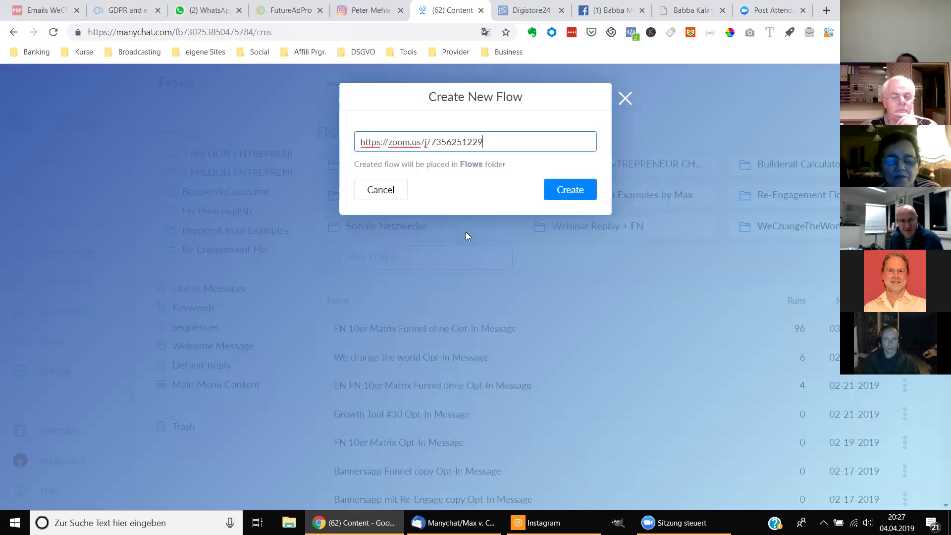
drag(505, 150, 349, 146)
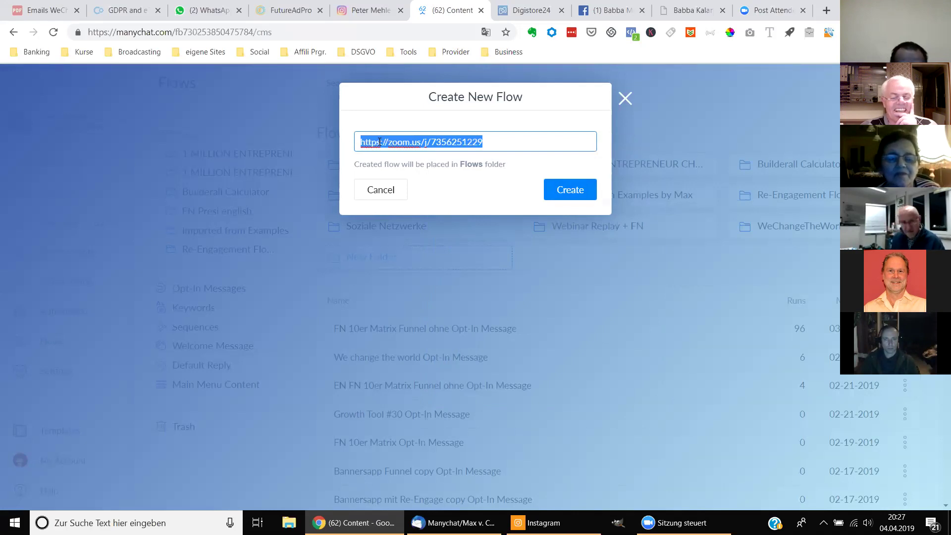
key(BackSpace)
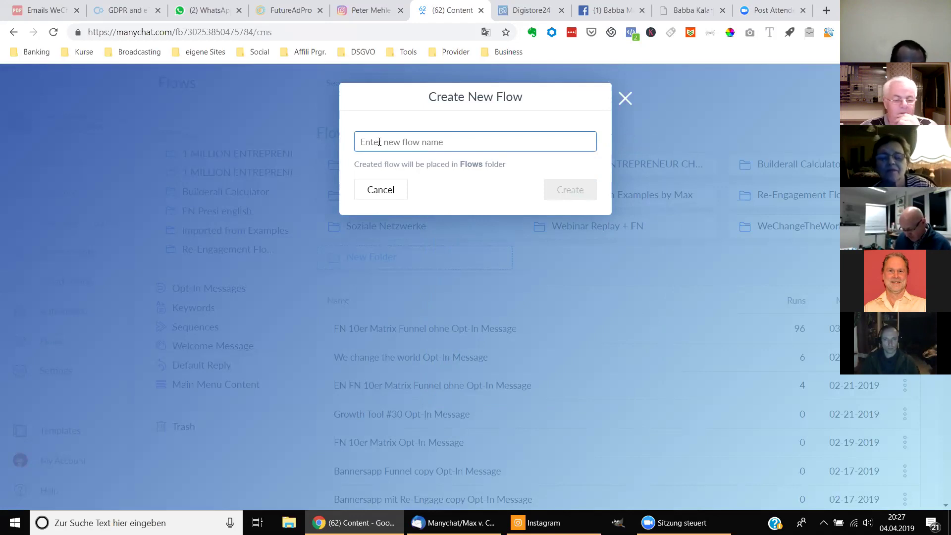
- Name the new flow "Affiliate Builderall" and create it
text(Affili)
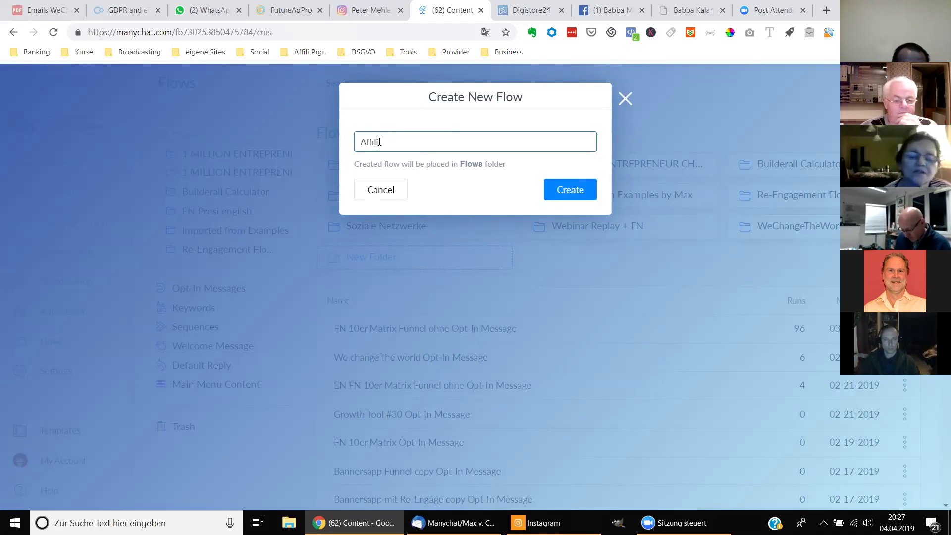
text(ate Builderall)
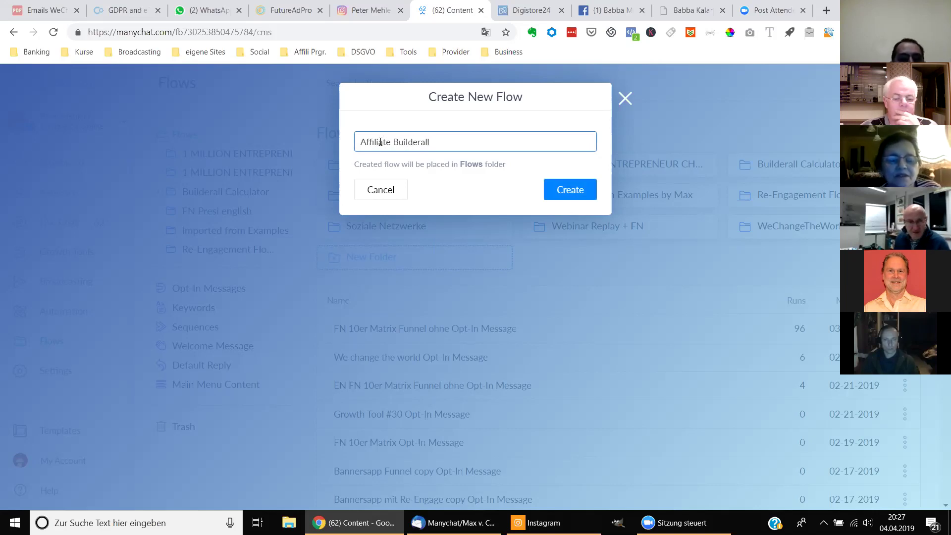
click(569, 194)
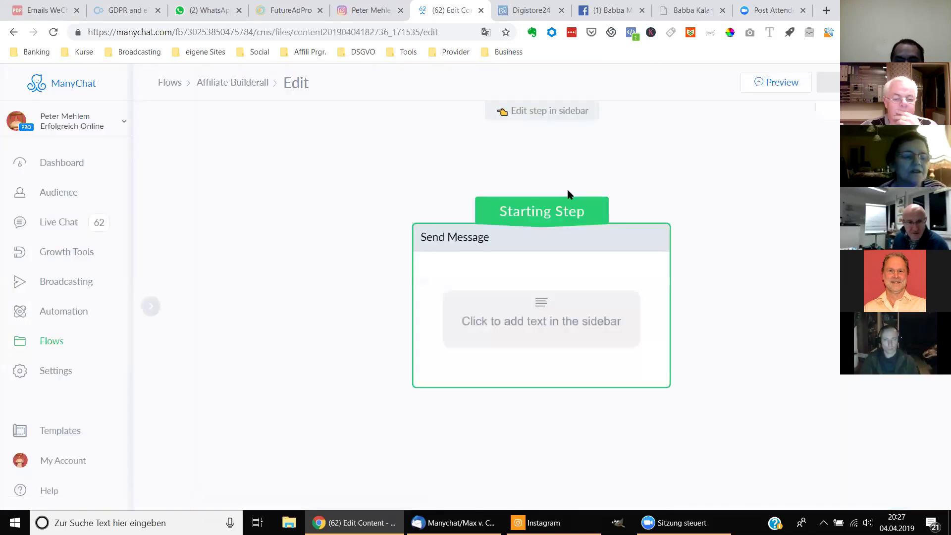
- Open the empty starting Send Message step of the Affiliate Builderall flow for editing
click(696, 214)
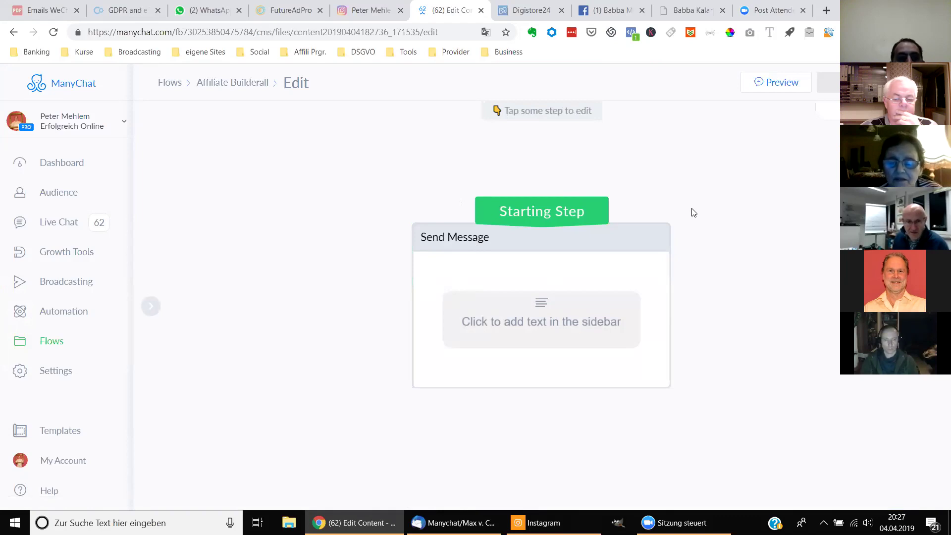
right_click(692, 209)
click(661, 191)
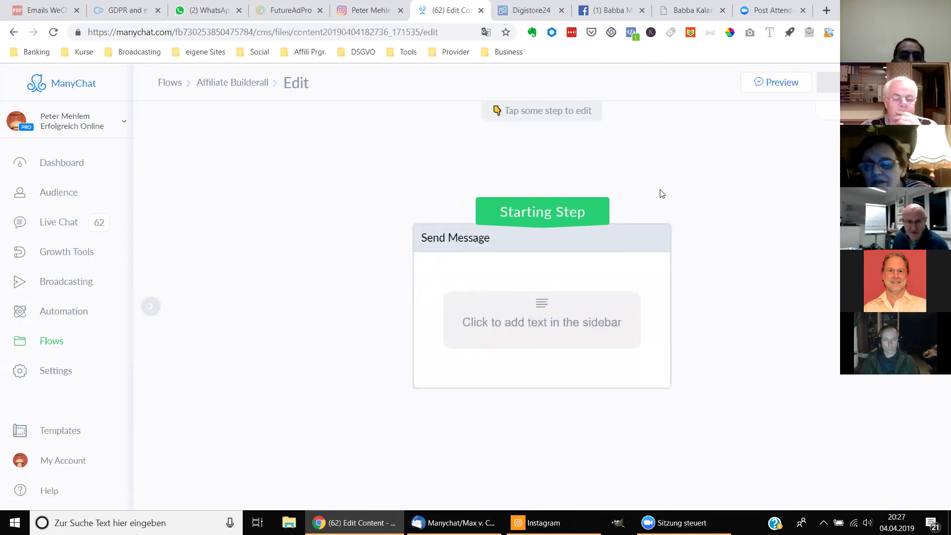
click(491, 313)
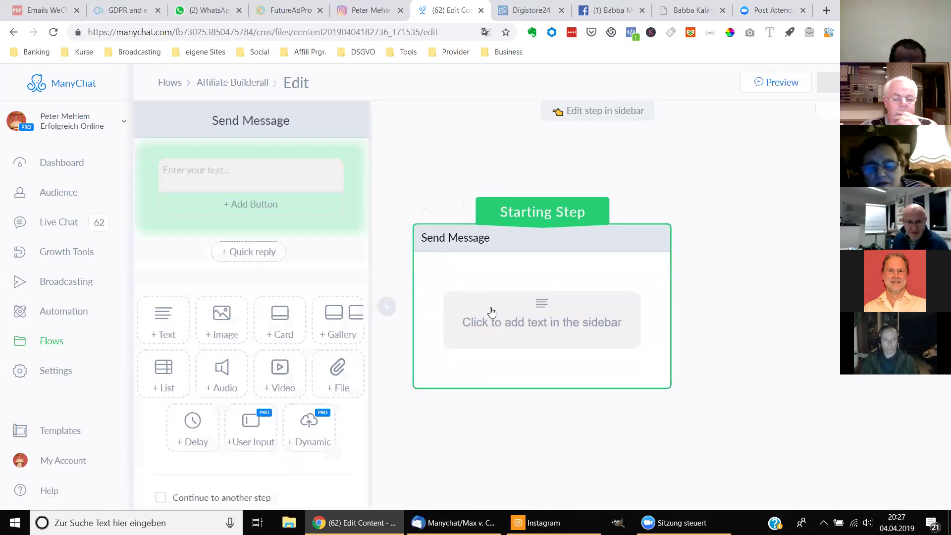
- Close the step editor and delete the broadcast drafts Builderall Affil copy 3 and Builderall Affil copy 2
click(649, 176)
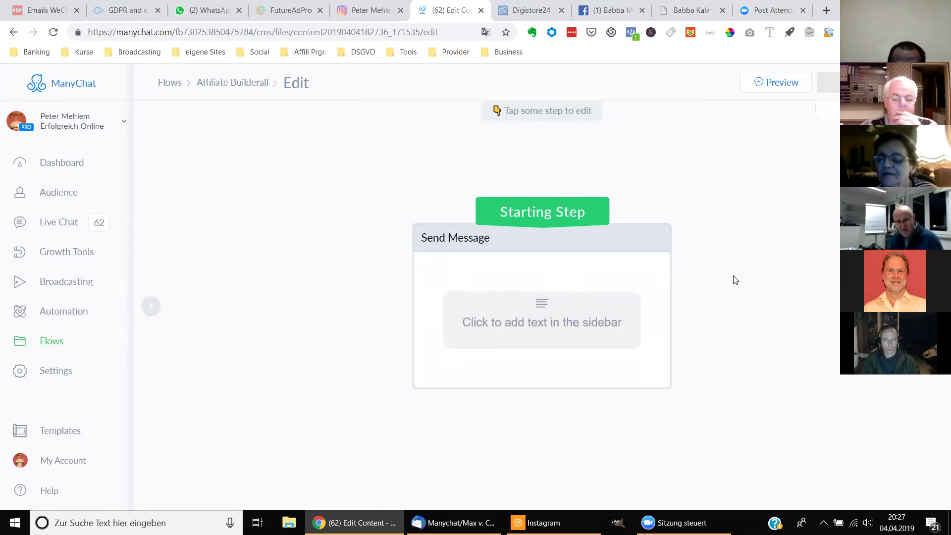
drag(741, 286, 741, 286)
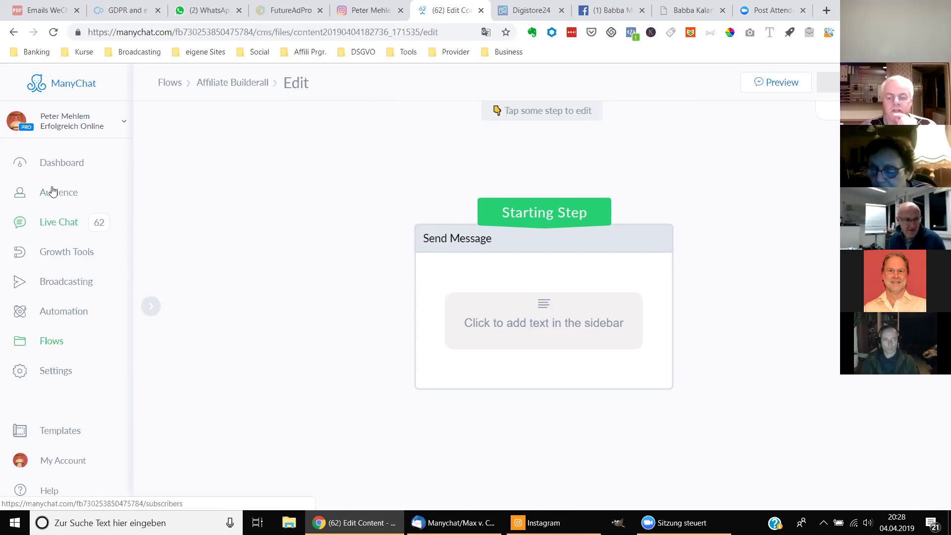
click(60, 286)
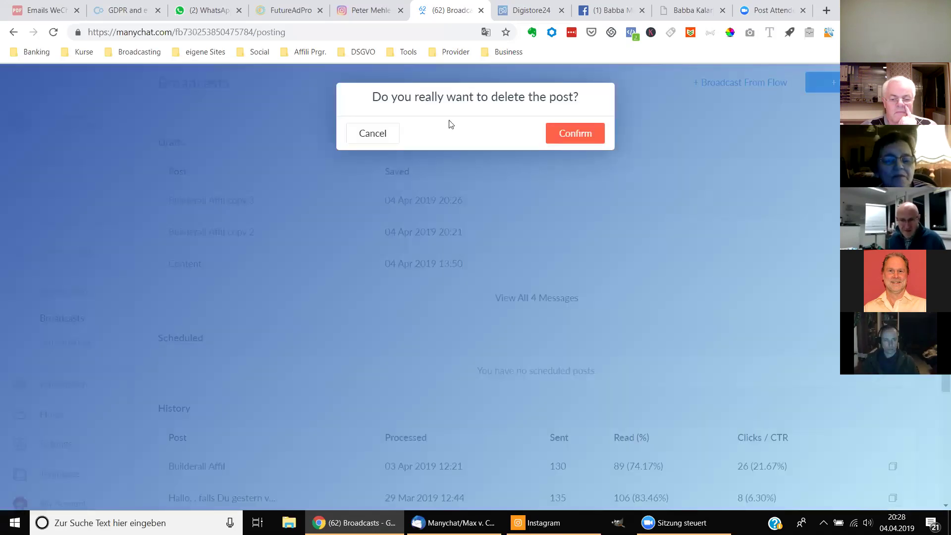
click(572, 136)
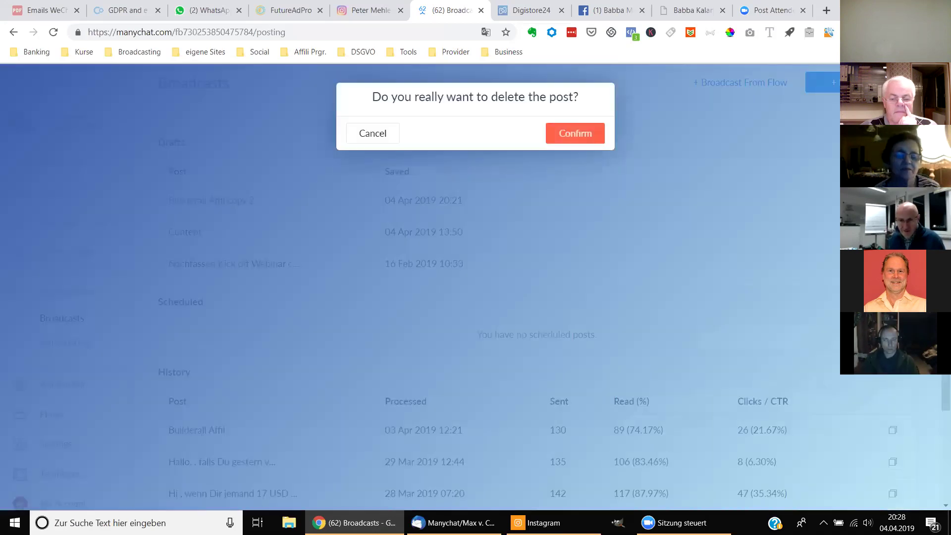
click(577, 138)
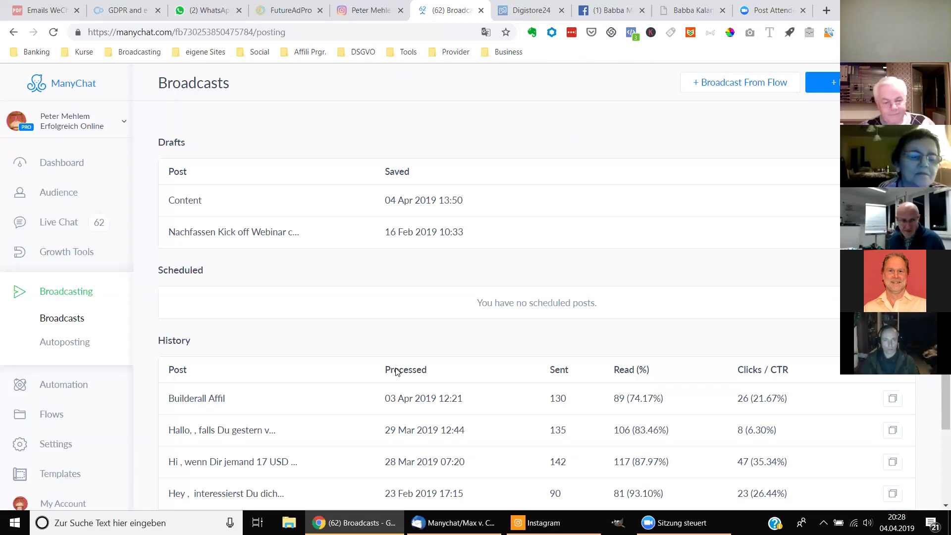
- Create an editable copy of the published Builderall Affil broadcast and copy all steps of its message flow
click(198, 399)
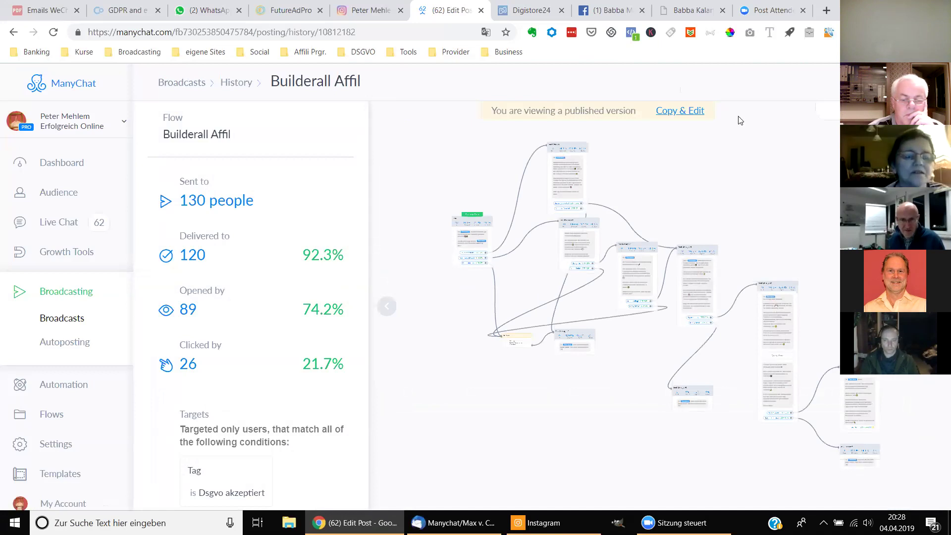
click(692, 112)
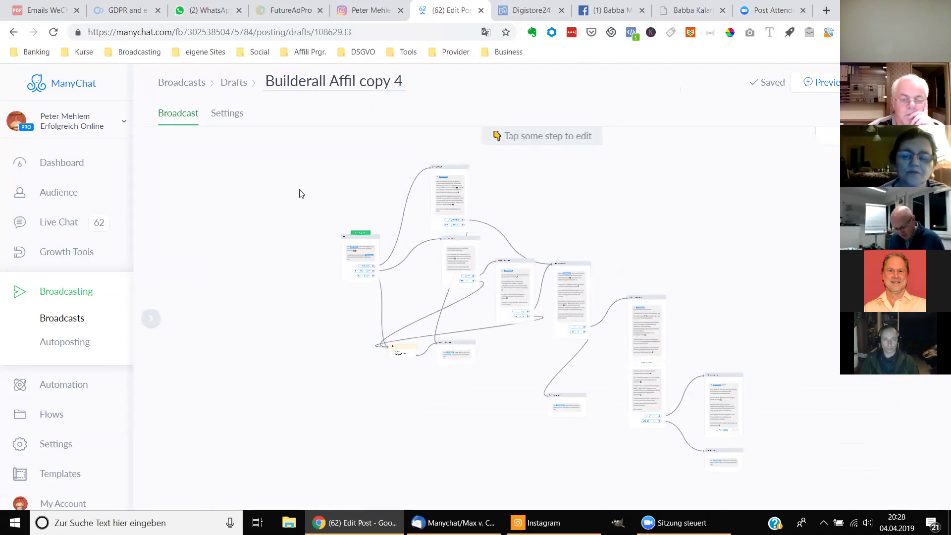
drag(327, 269, 332, 186)
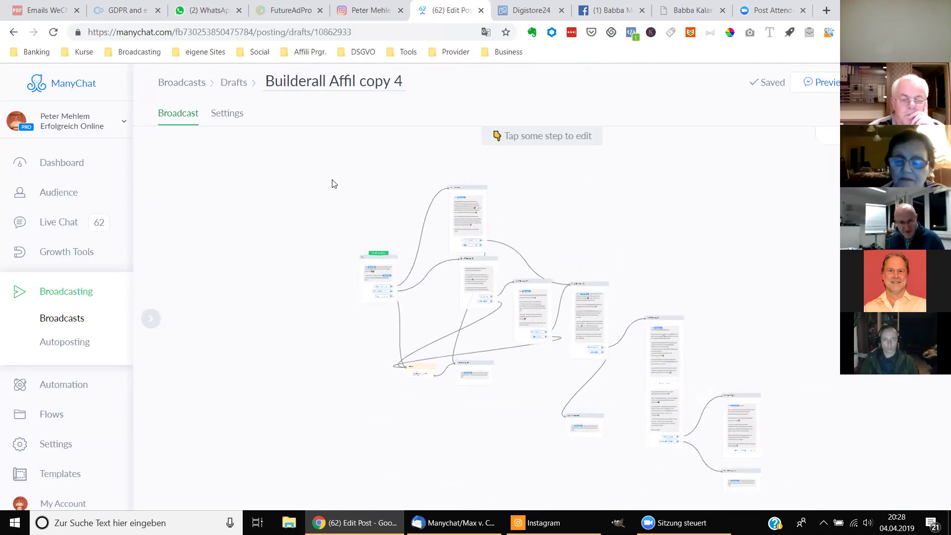
drag(335, 185, 348, 226)
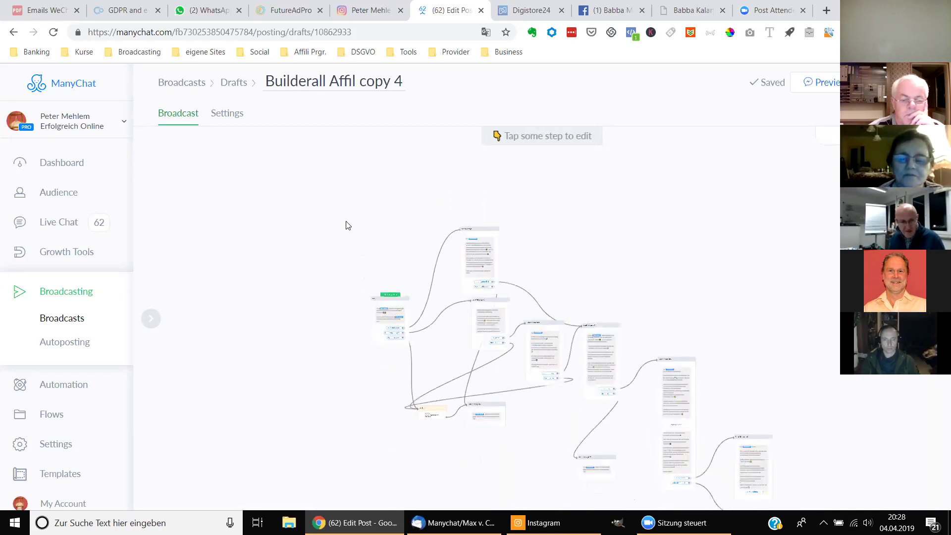
mouse_move(466, 335)
mouse_down()
mouse_move(449, 328)
mouse_move(429, 274)
mouse_move(482, 336)
mouse_up()
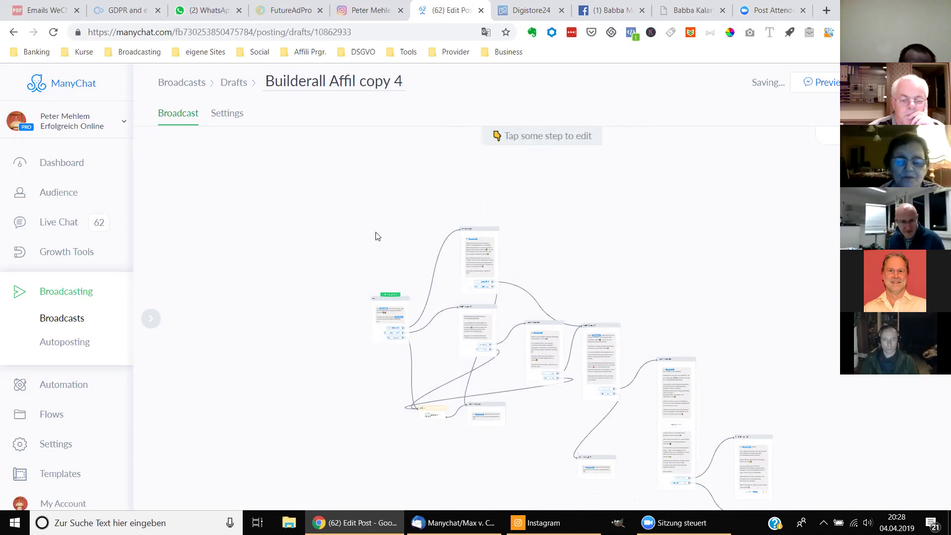
drag(377, 236, 287, 180)
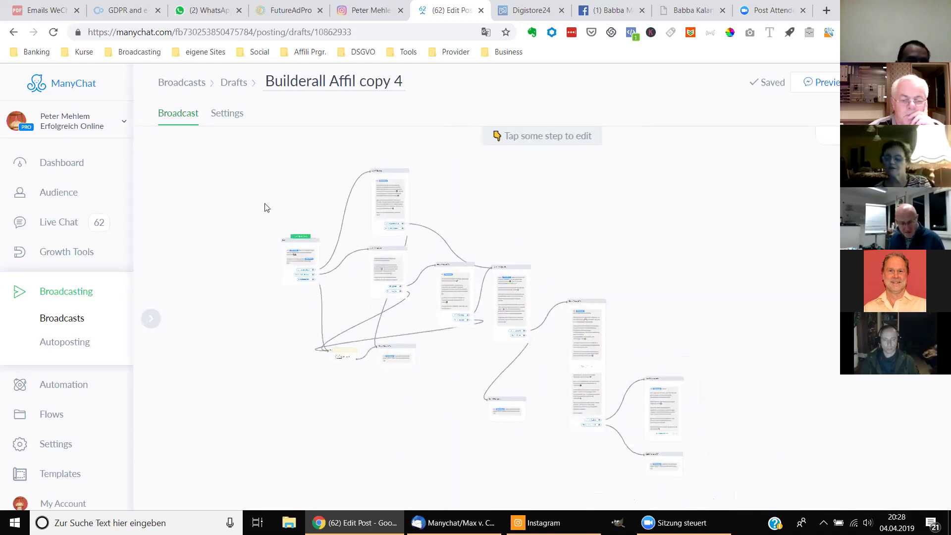
drag(252, 210, 699, 474)
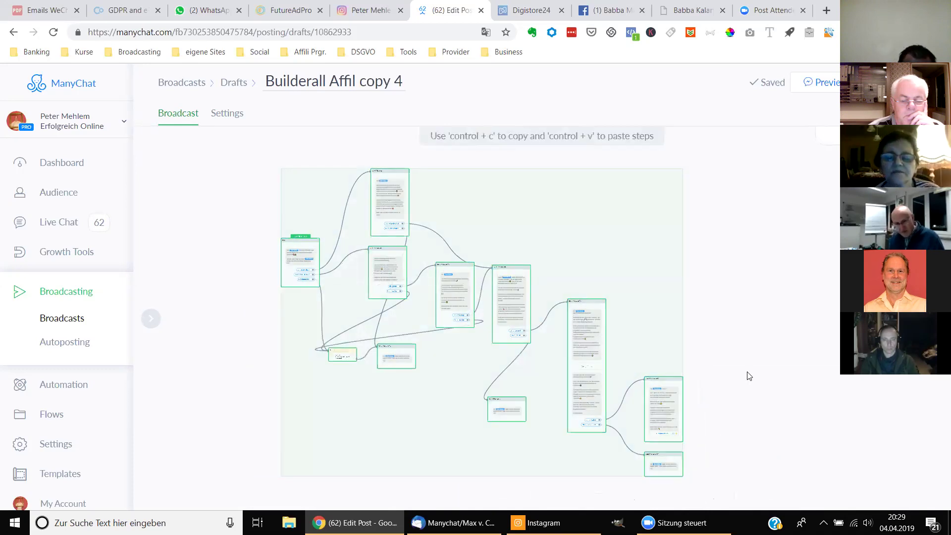
- Open the Affiliate Builderall flow, paste the copied message steps into it and close the step editor
click(55, 419)
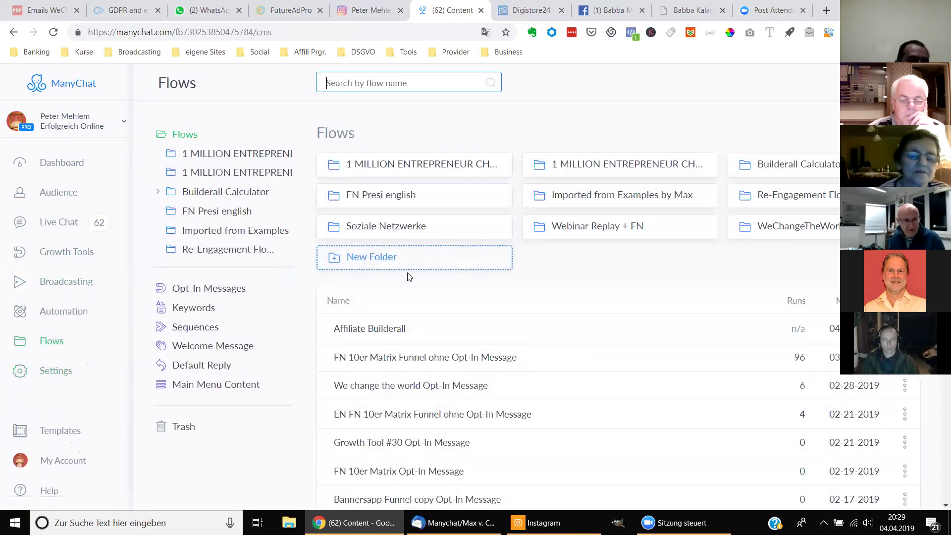
click(385, 330)
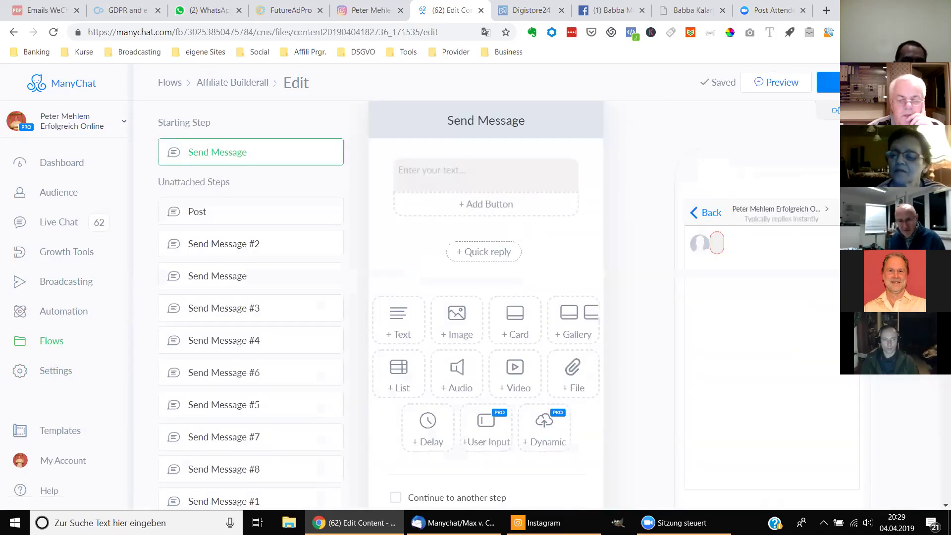
key(Escape)
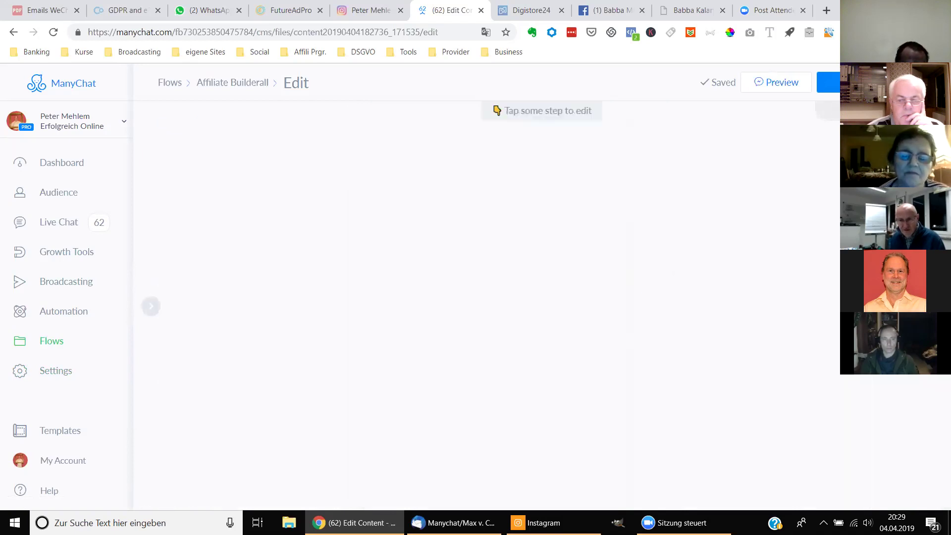
- Duplicate the empty starting Send Message step and try to delete the original
scroll(758, 358, down, 3)
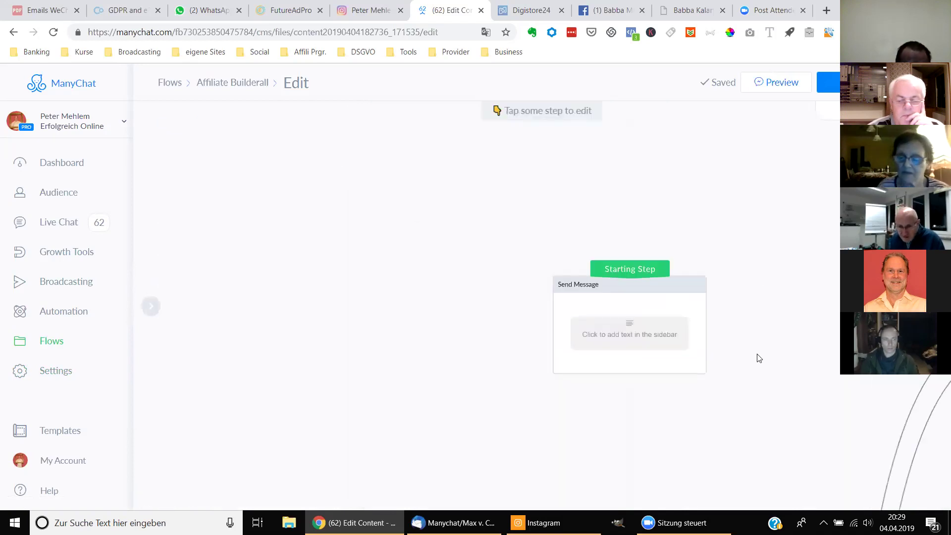
scroll(759, 358, down, 3)
drag(801, 406, 422, 251)
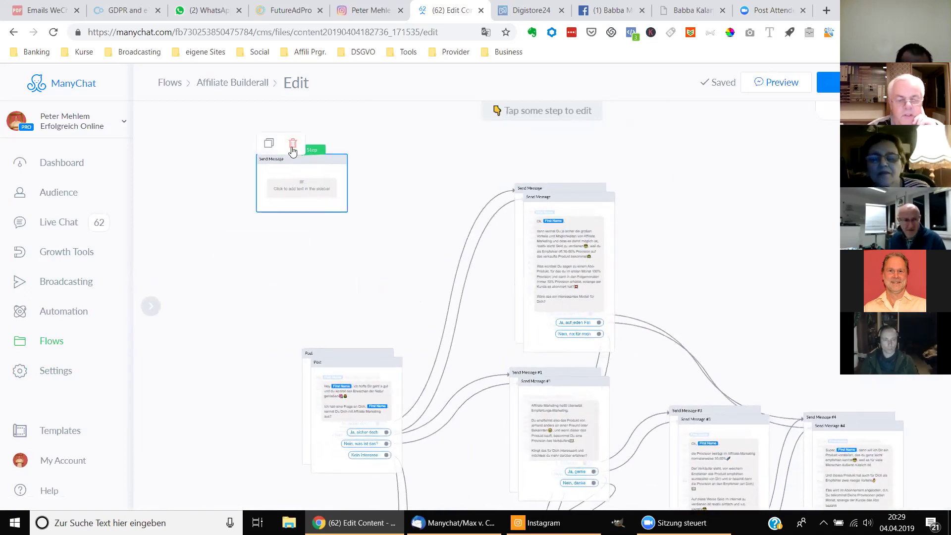
click(269, 144)
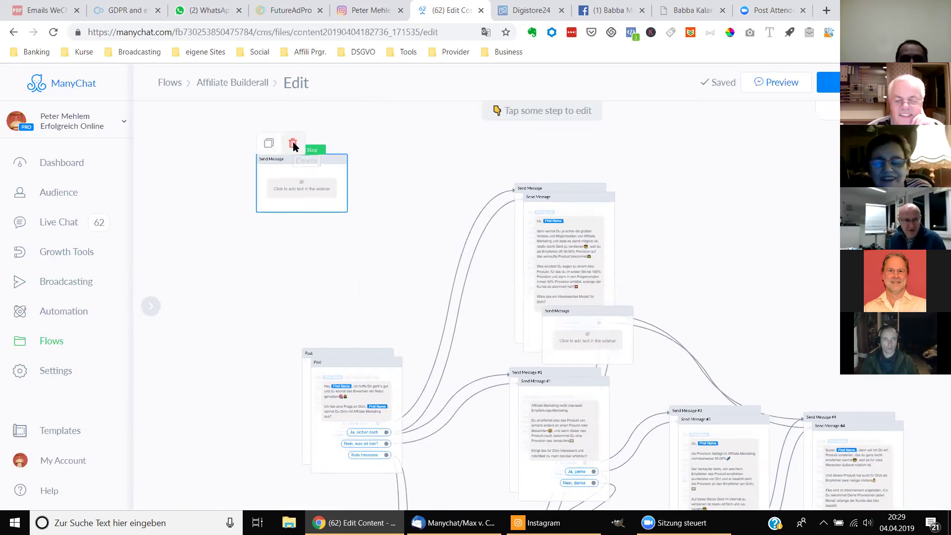
click(292, 144)
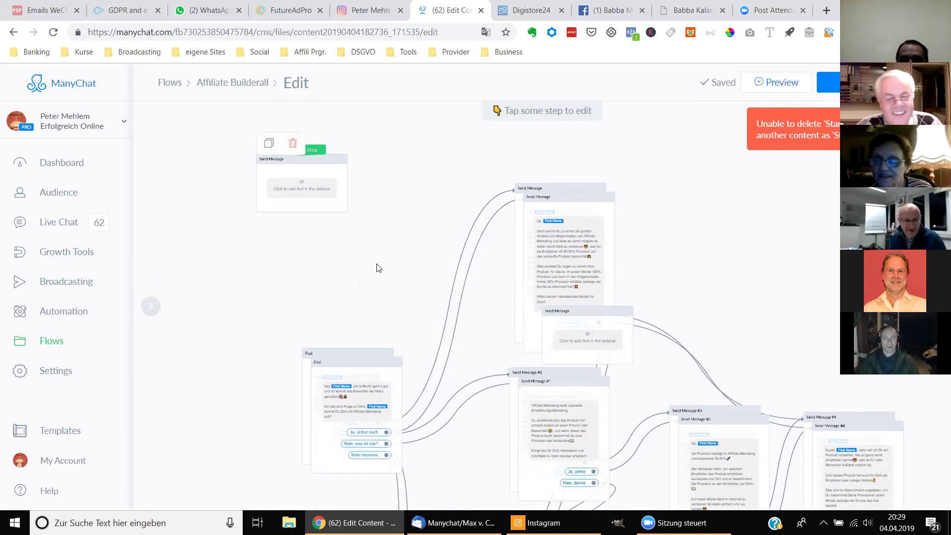
click(292, 144)
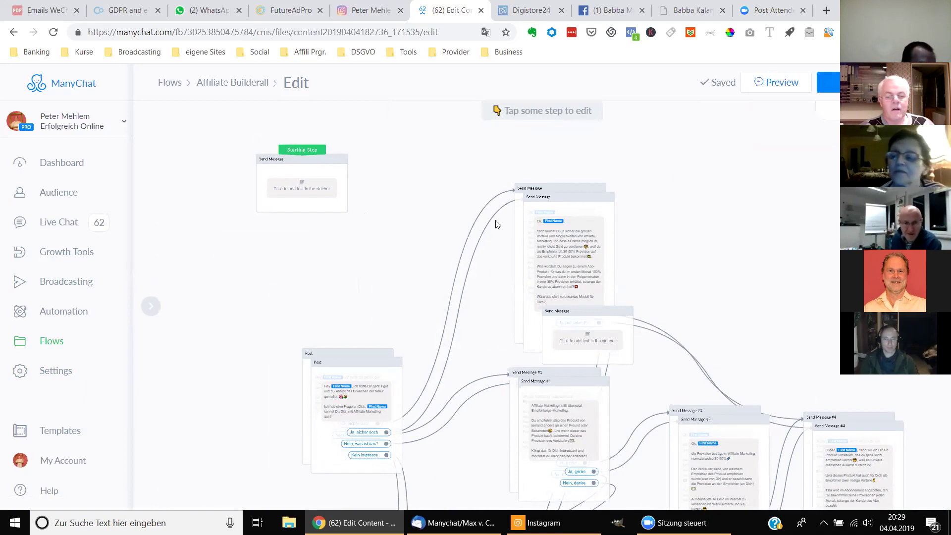
- Pull the overlapping Post steps apart and assign the Starting Step marker to the front Post step
mouse_move(298, 357)
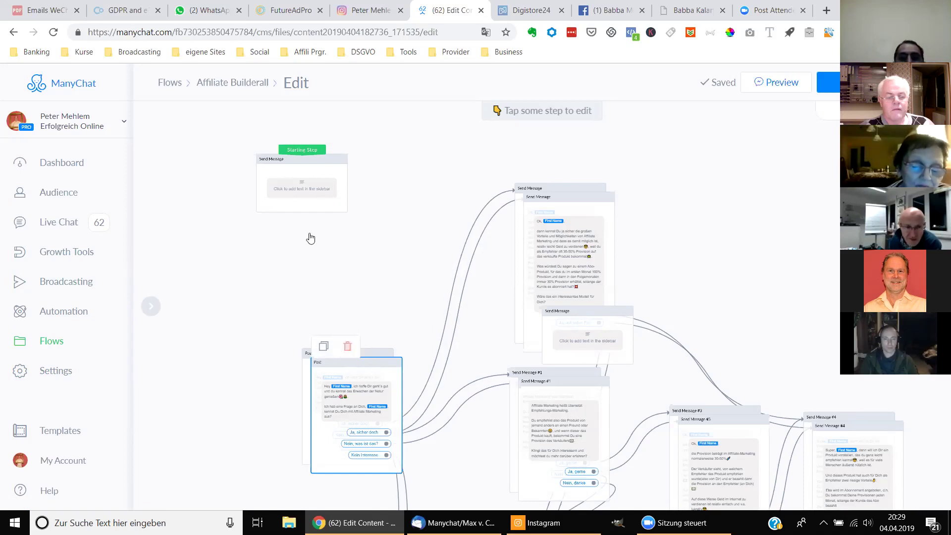
drag(299, 170, 215, 213)
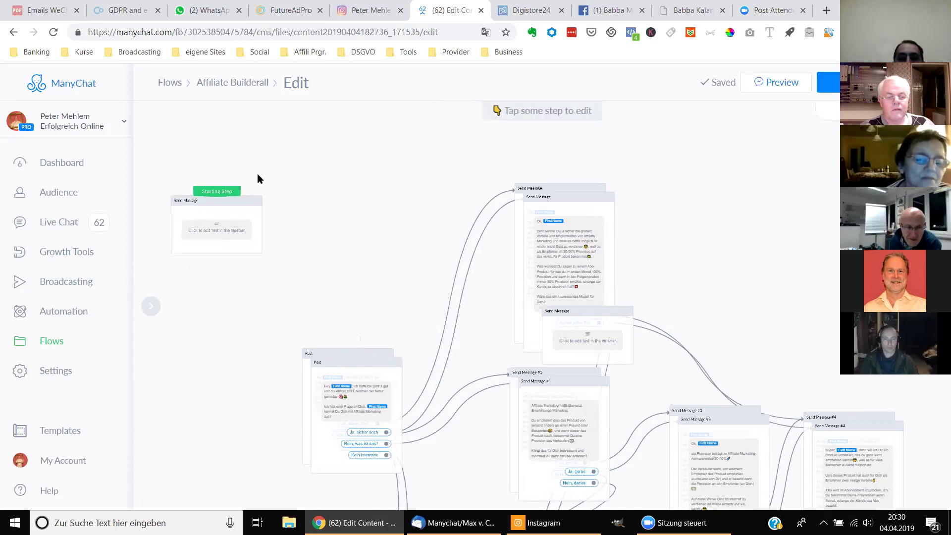
drag(393, 395, 449, 378)
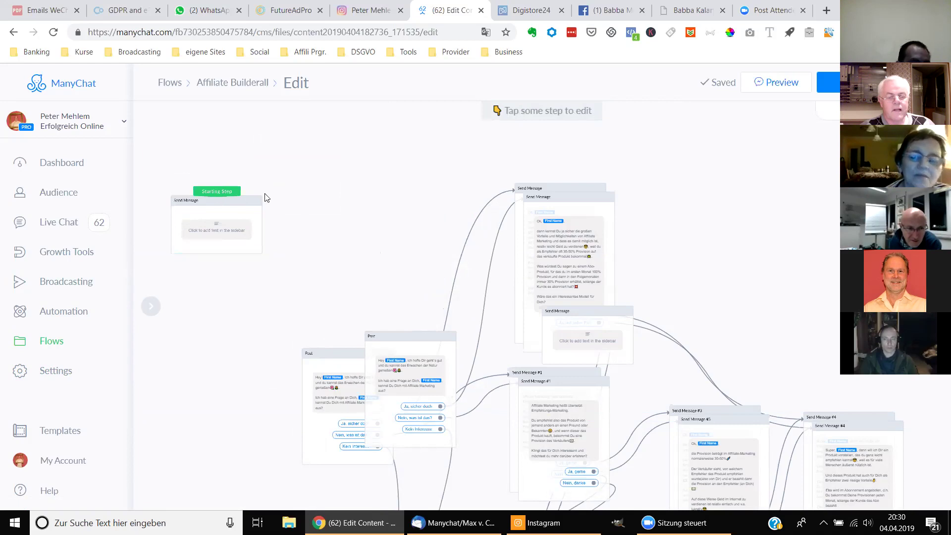
drag(222, 191, 404, 350)
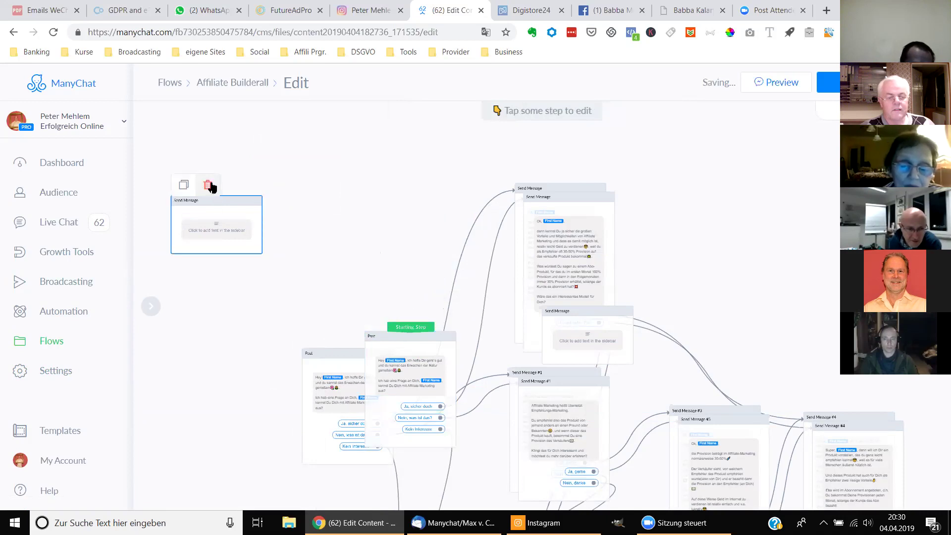
- Delete the original empty Send Message step and the duplicate Post step without the Starting Step marker
click(209, 185)
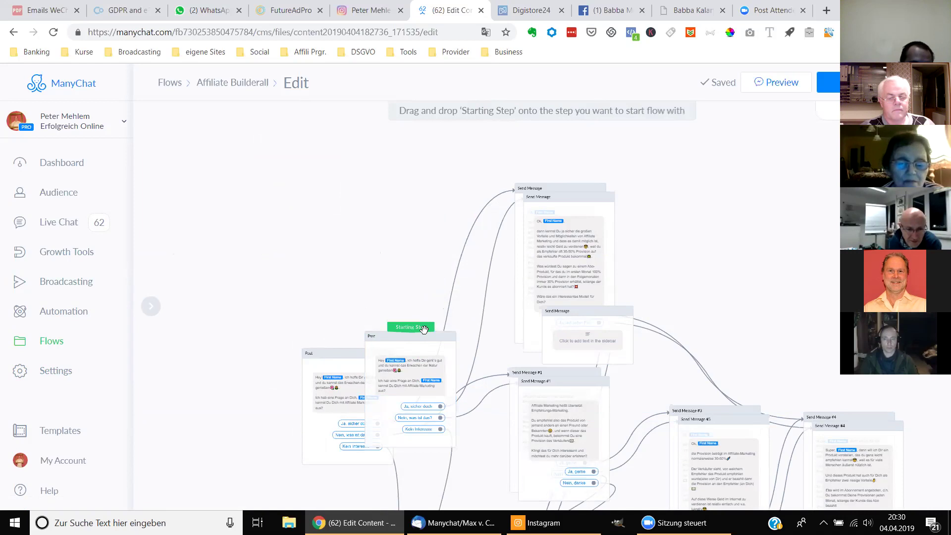
mouse_move(343, 352)
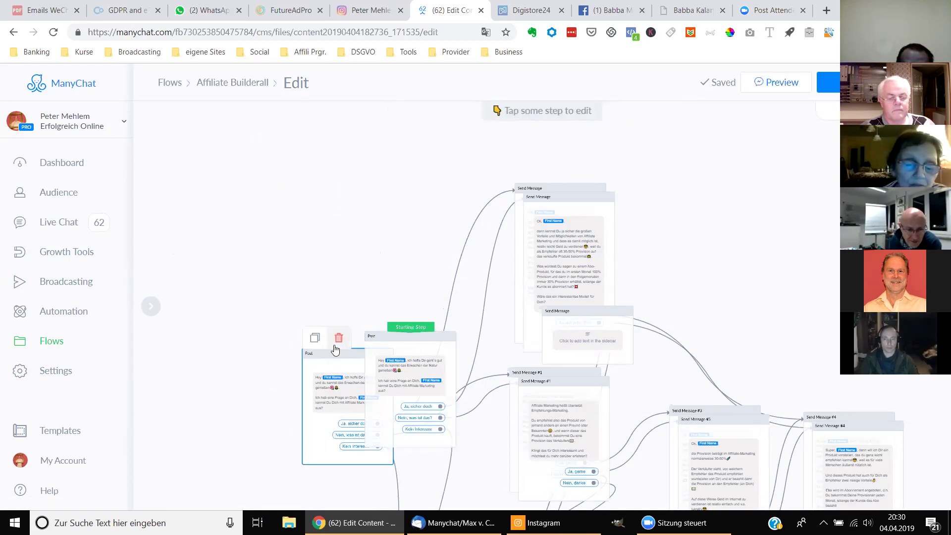
click(338, 339)
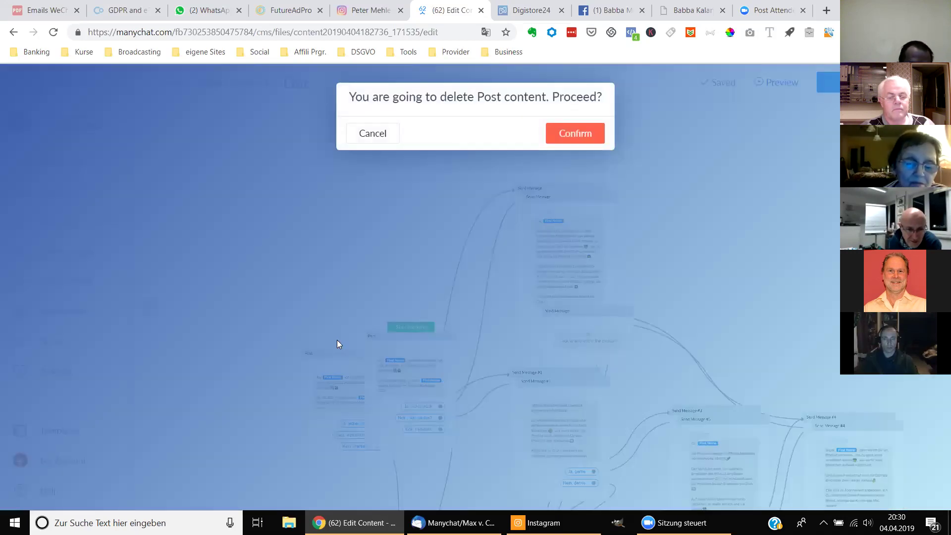
click(577, 138)
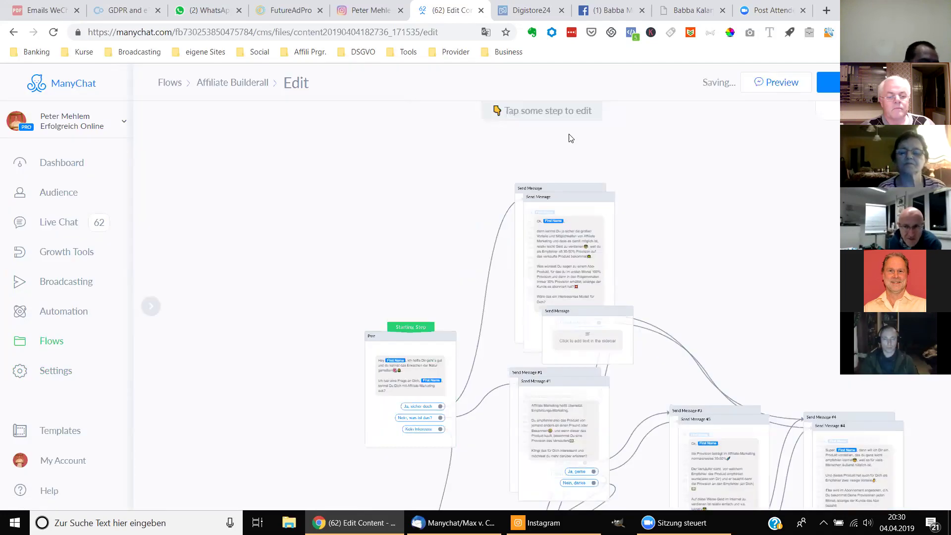
- Move the starting Post step and its linked Send Message step clear of the others, and delete the duplicate Send Message step
mouse_move(435, 393)
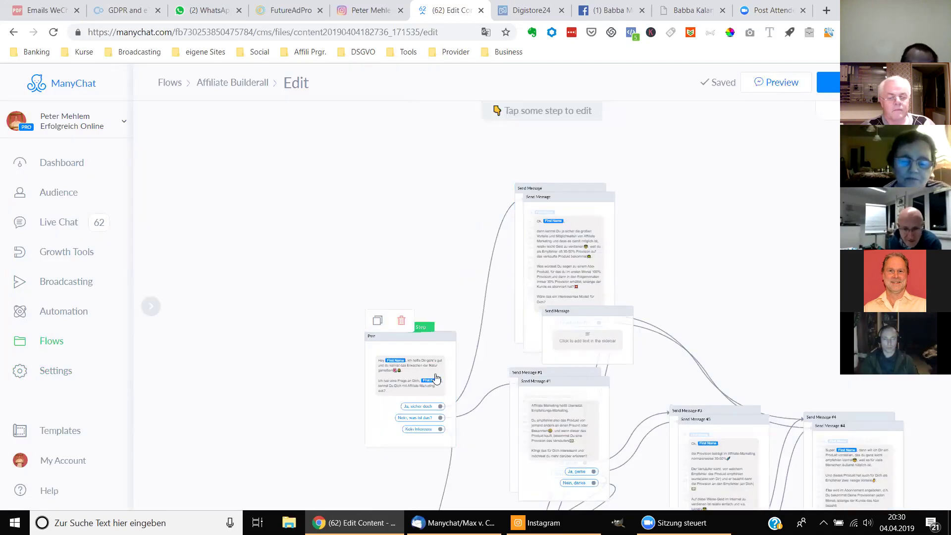
drag(438, 349, 329, 293)
drag(589, 248, 502, 238)
mouse_move(562, 194)
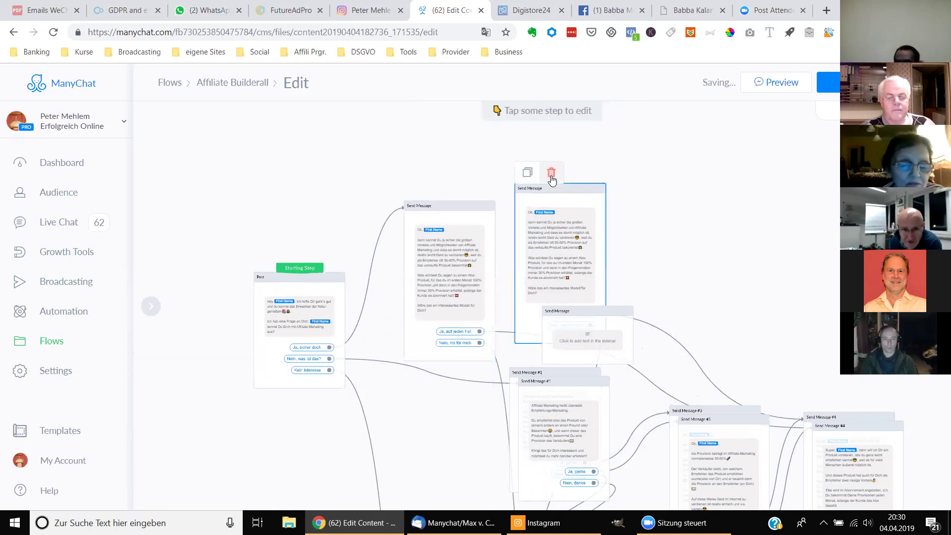
click(551, 174)
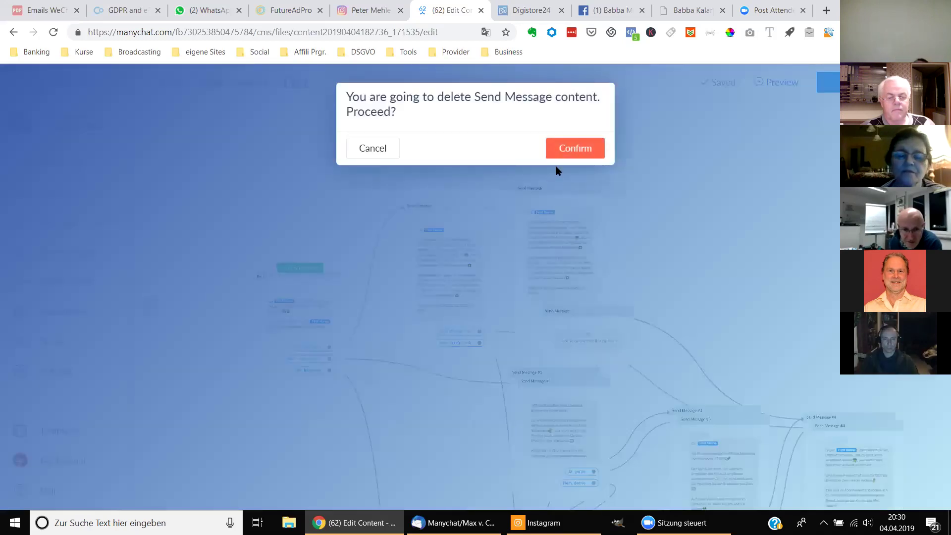
click(570, 151)
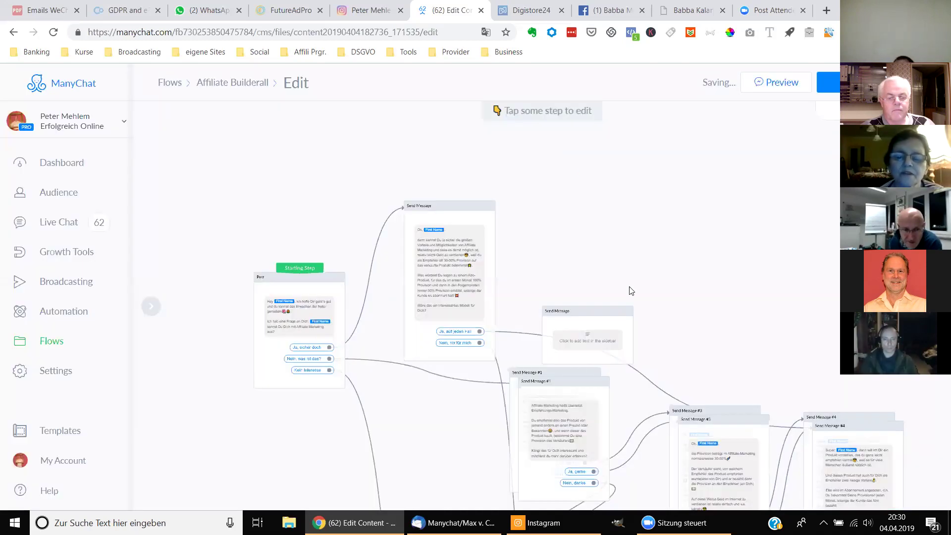
- Pull the overlapping Send Message #1 steps apart and delete the empty Send Message step
scroll(454, 426, down, 5)
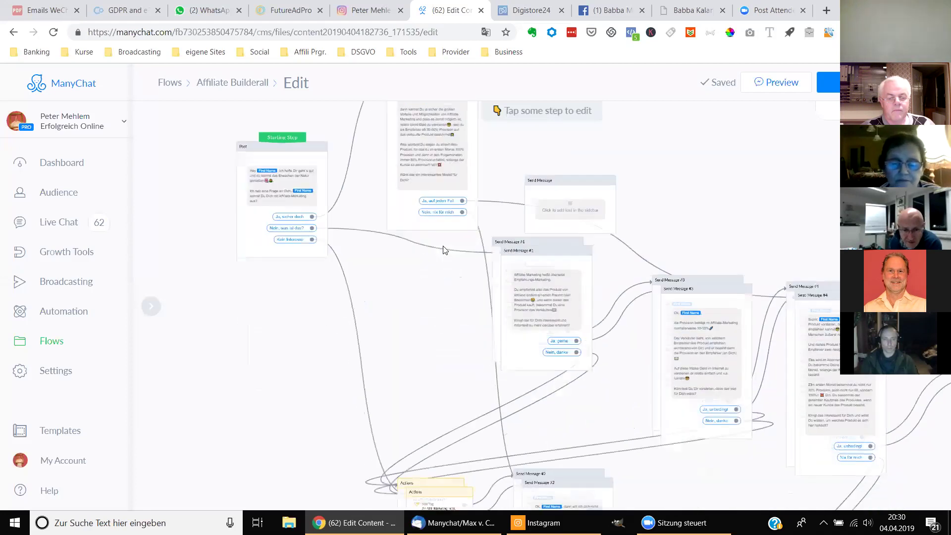
scroll(438, 237, up, 2)
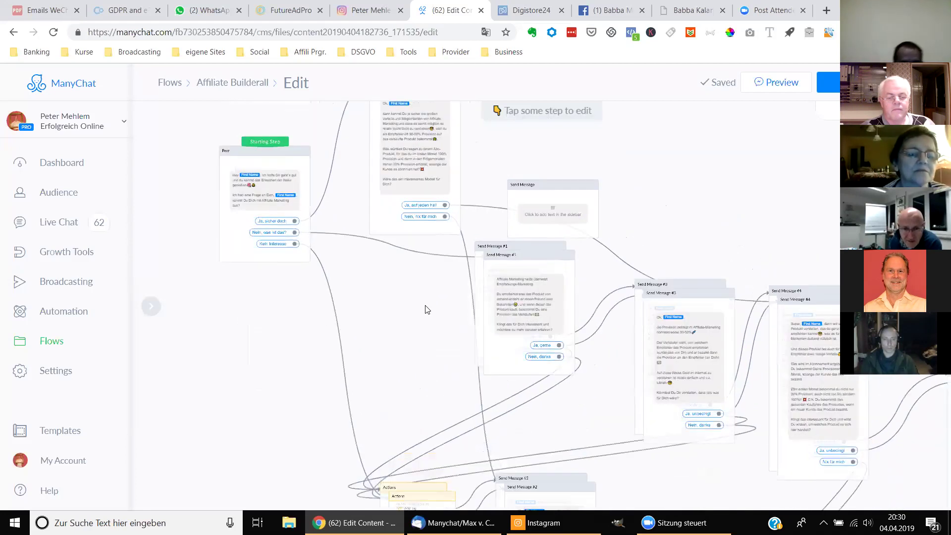
drag(530, 278, 499, 320)
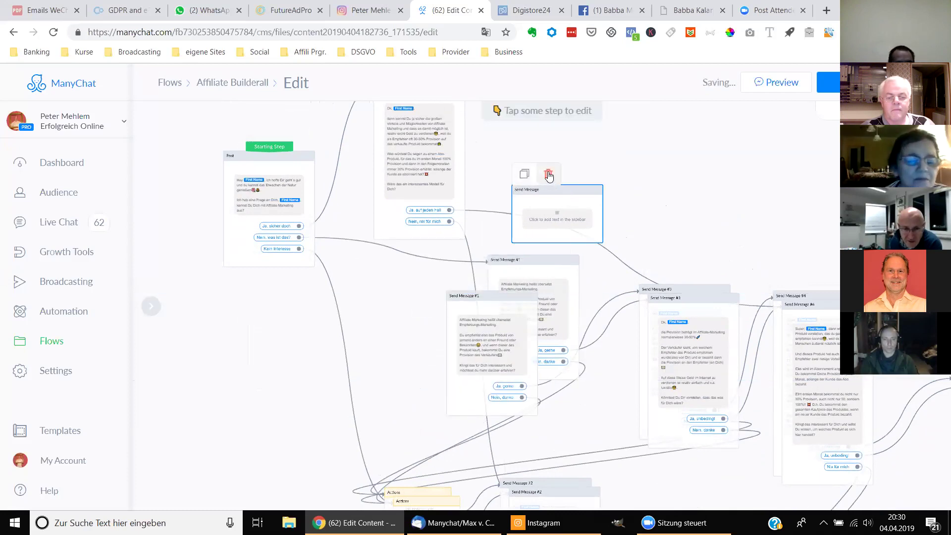
click(548, 173)
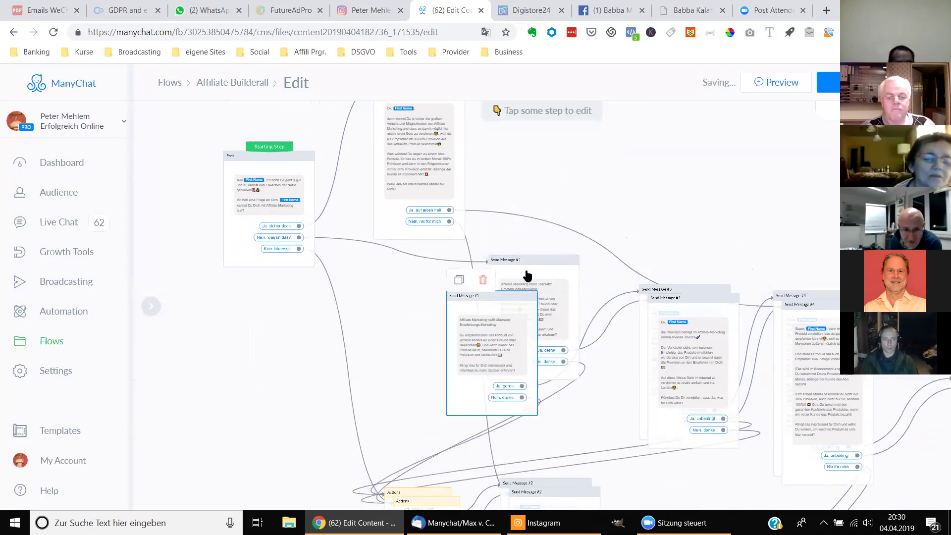
- Move the duplicate Send Message #1 step aside and delete it, and place the remaining one closer to the starting Post step
mouse_move(502, 312)
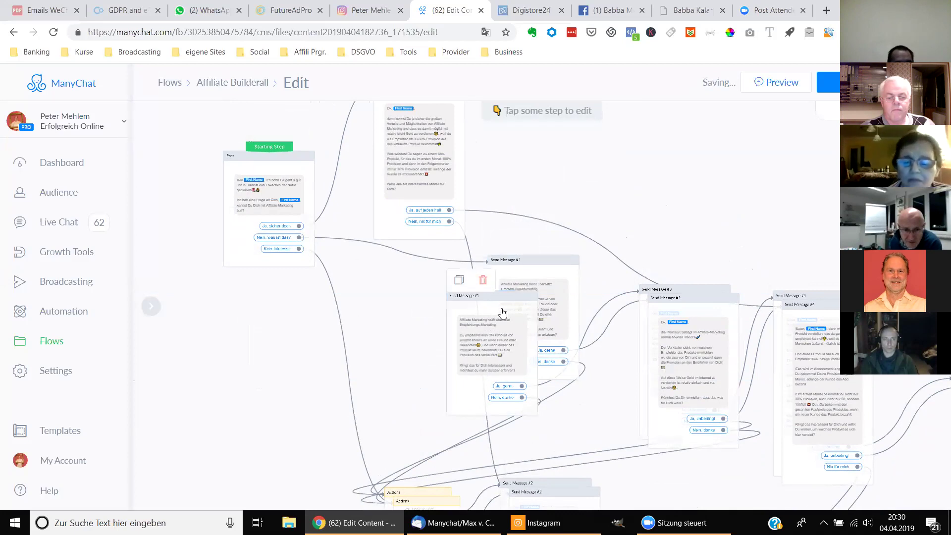
click(522, 299)
drag(518, 309, 632, 206)
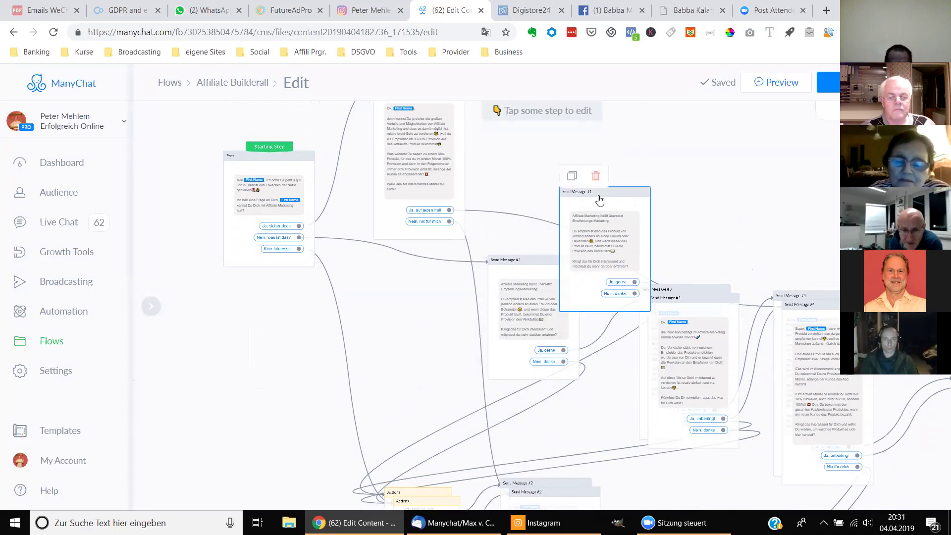
click(595, 176)
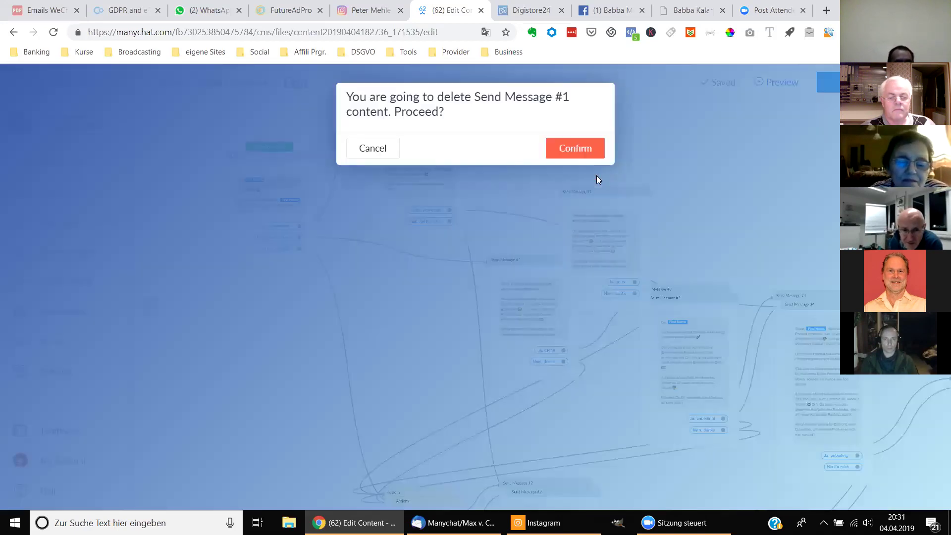
click(583, 153)
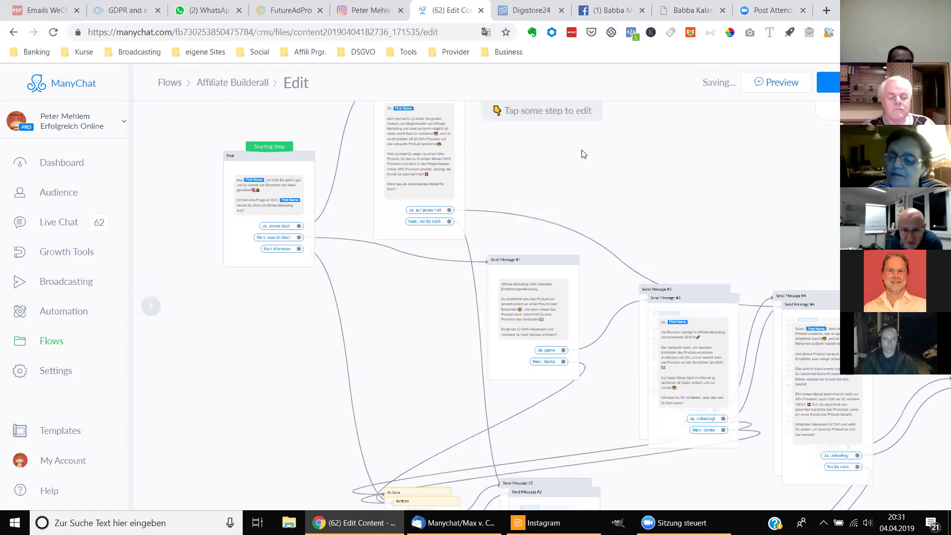
drag(530, 281, 426, 283)
- Pull the two overlapping Actions steps apart and delete the rear one
scroll(549, 307, down, 2)
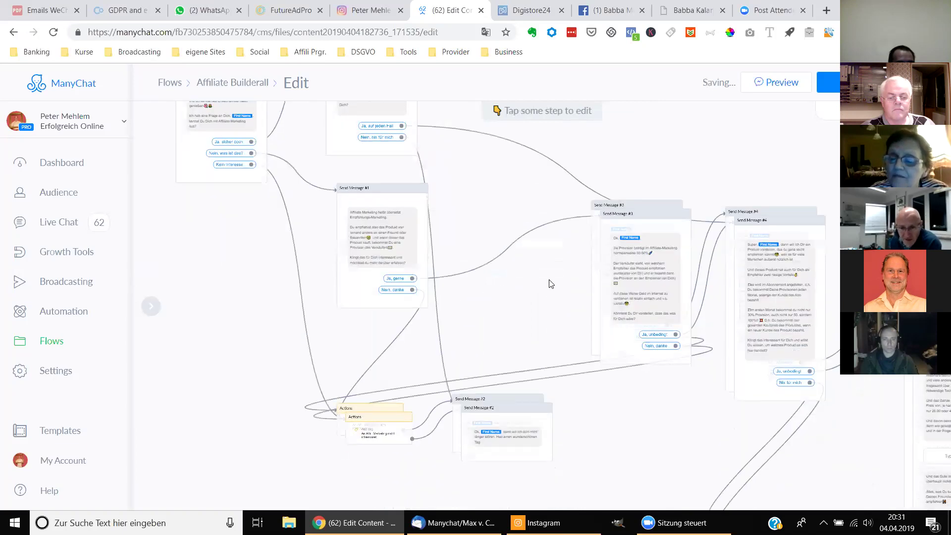
scroll(547, 277, down, 2)
click(379, 370)
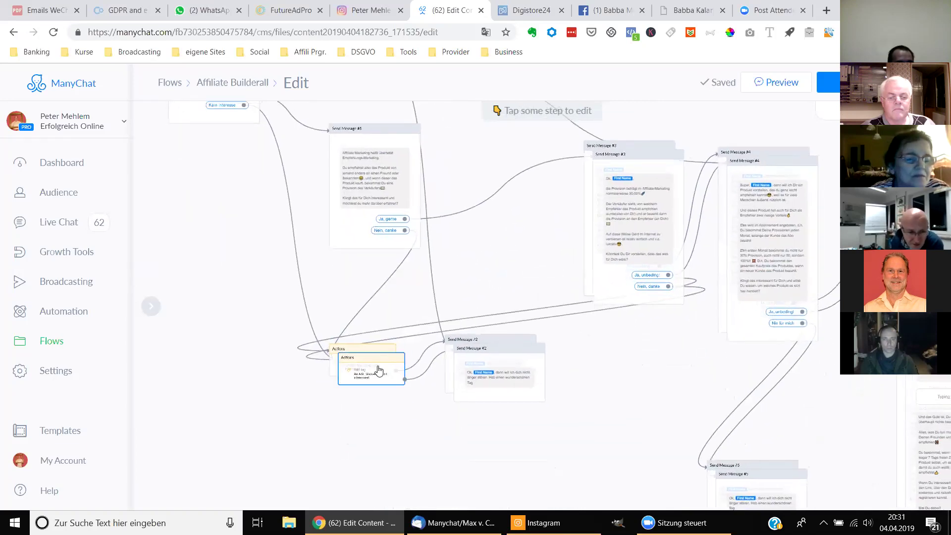
drag(375, 355, 382, 405)
drag(380, 365, 380, 366)
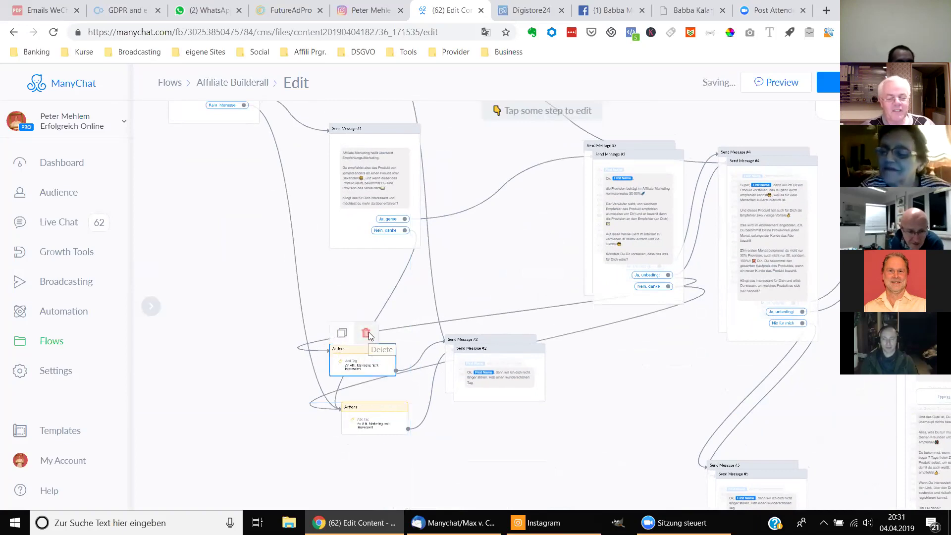
click(367, 333)
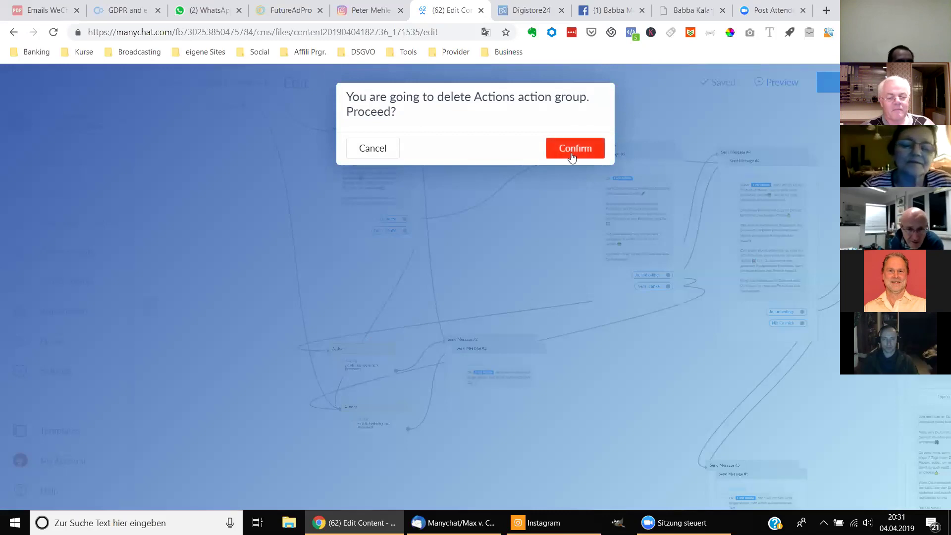
click(574, 148)
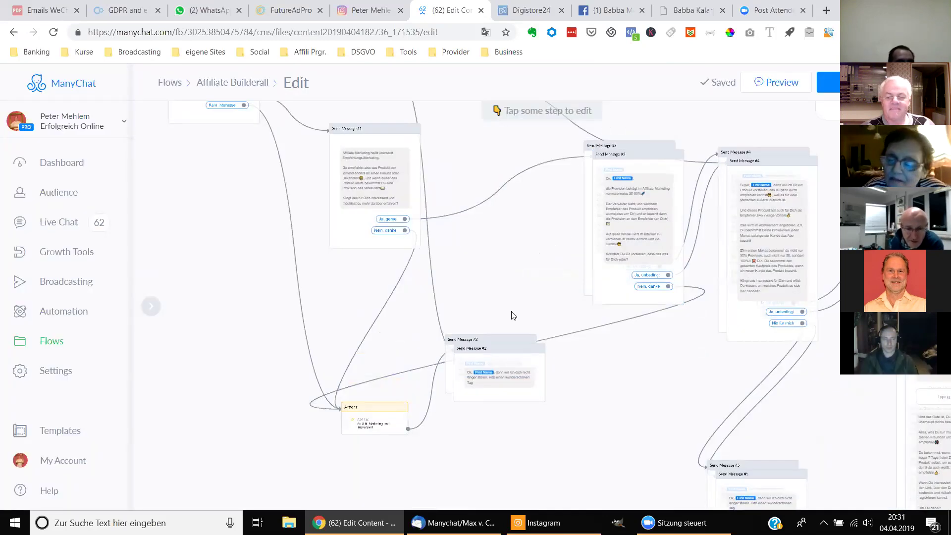
- Delete the front one of the two overlapping Send Message #2 steps and return to the flows overview
mouse_move(488, 347)
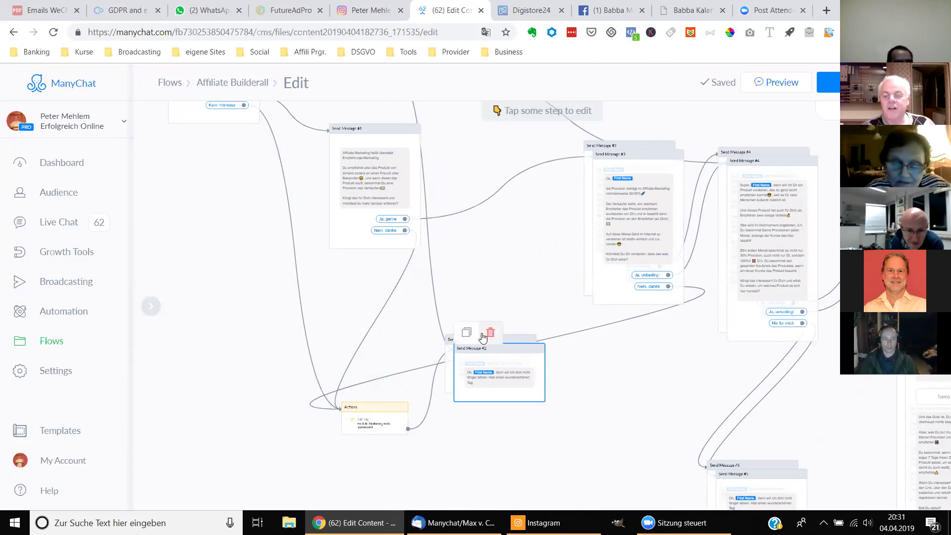
click(490, 335)
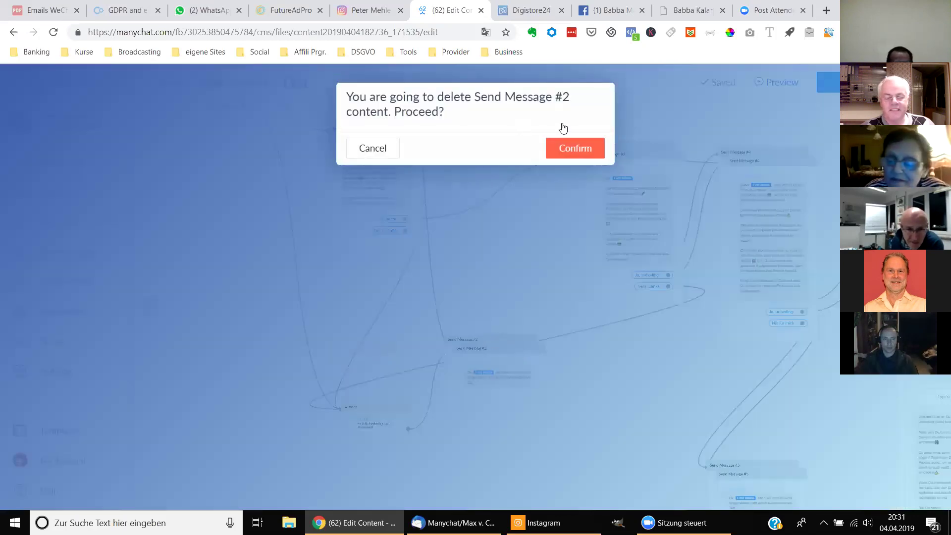
click(564, 152)
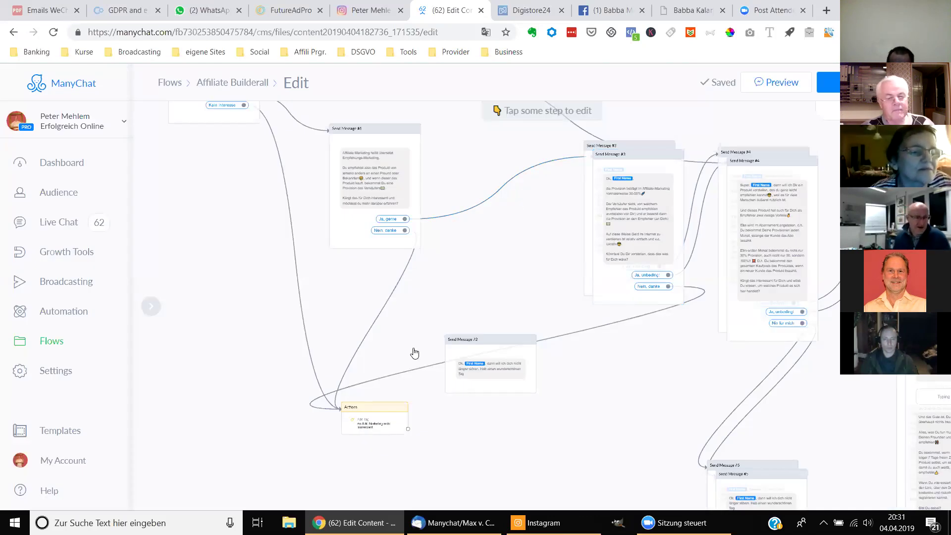
click(51, 342)
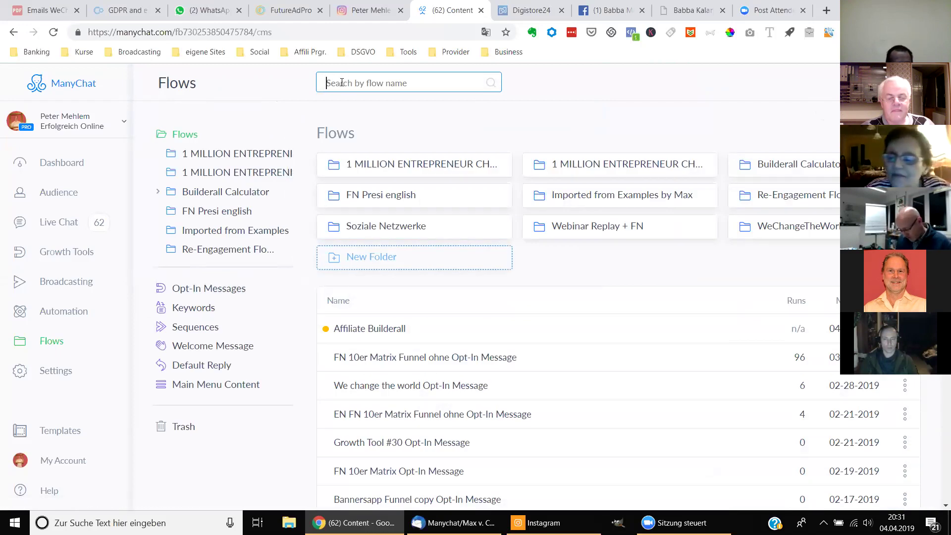
text(Affili)
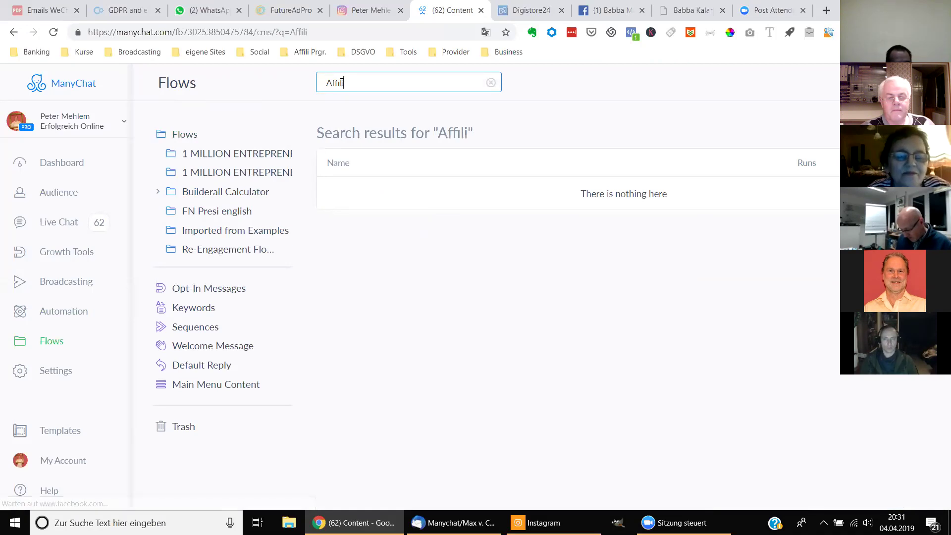
text(at)
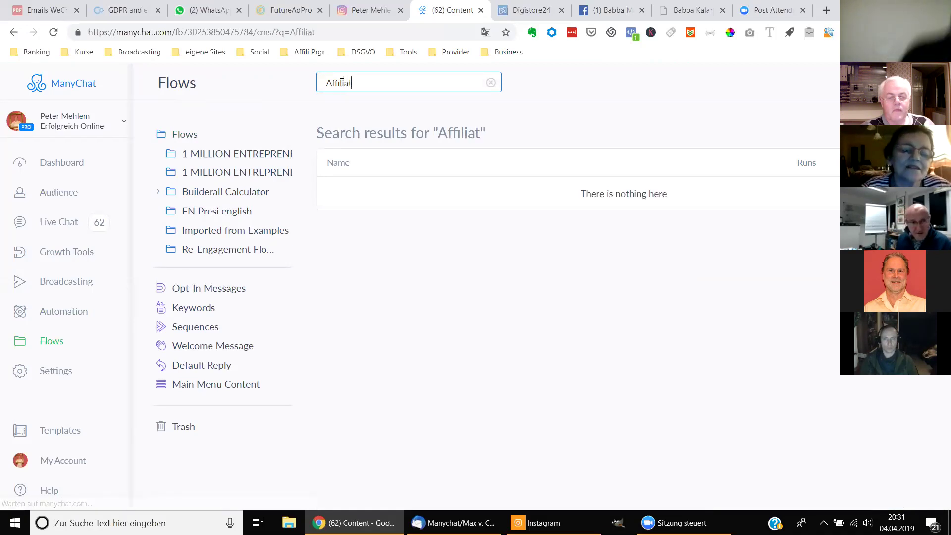
text(e Bu)
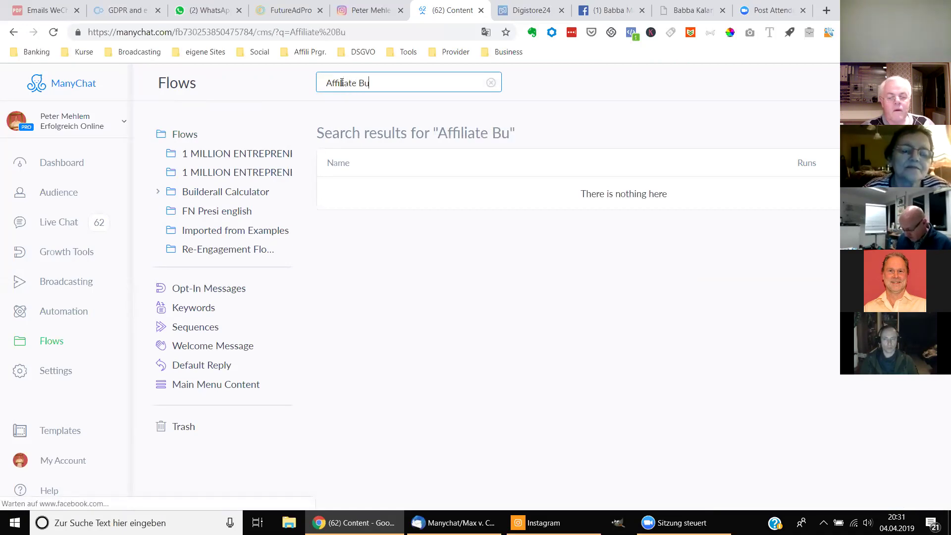
text(ilder all)
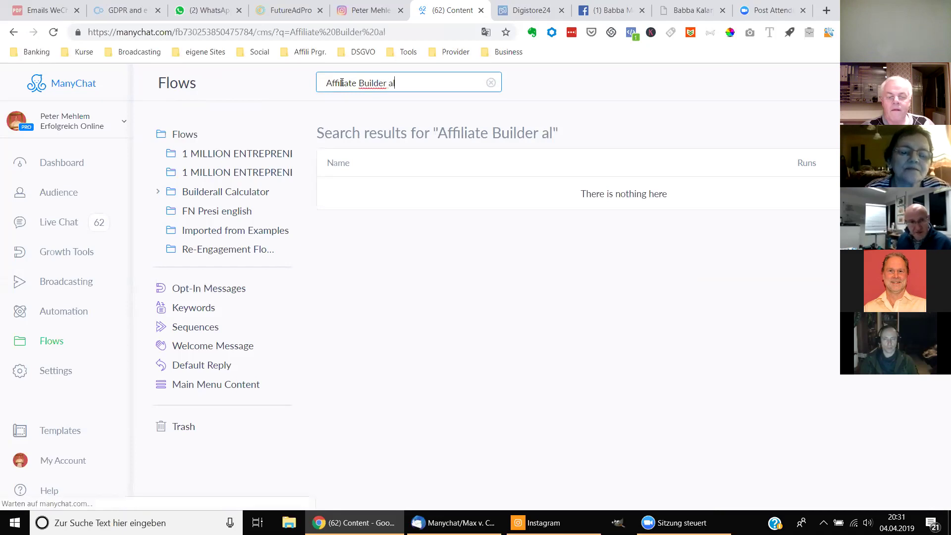
key(BackSpace)
key(BackSpace)
key(BackSpace)
key(BackSpace)
text(ra)
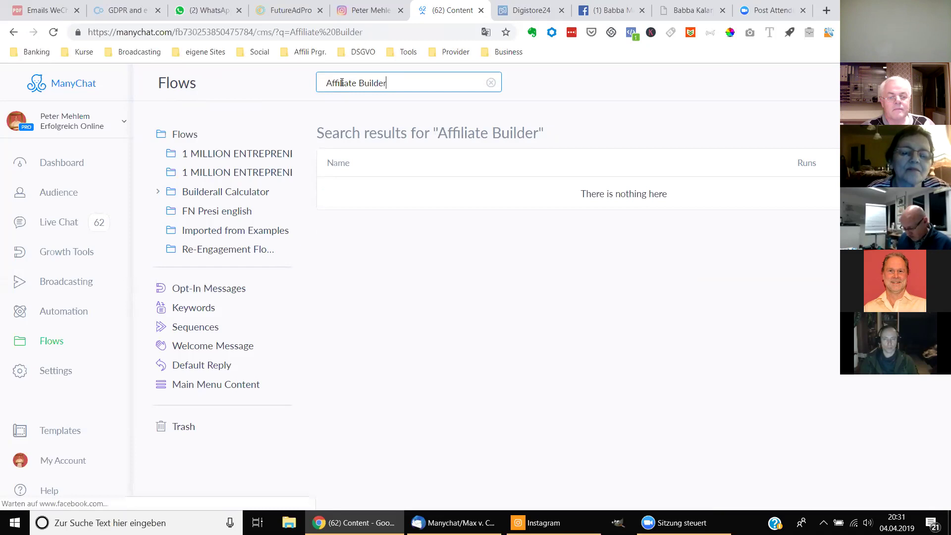
text(ll 2)
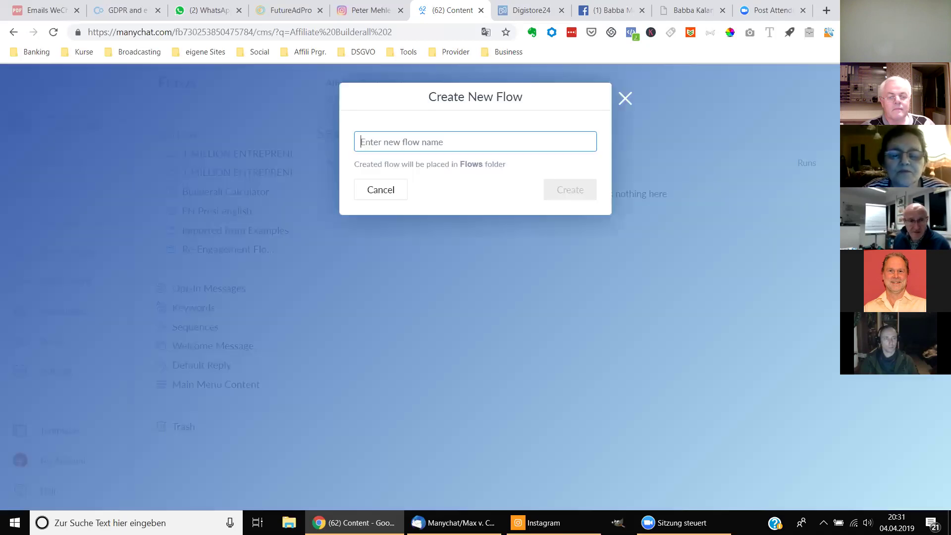
click(622, 104)
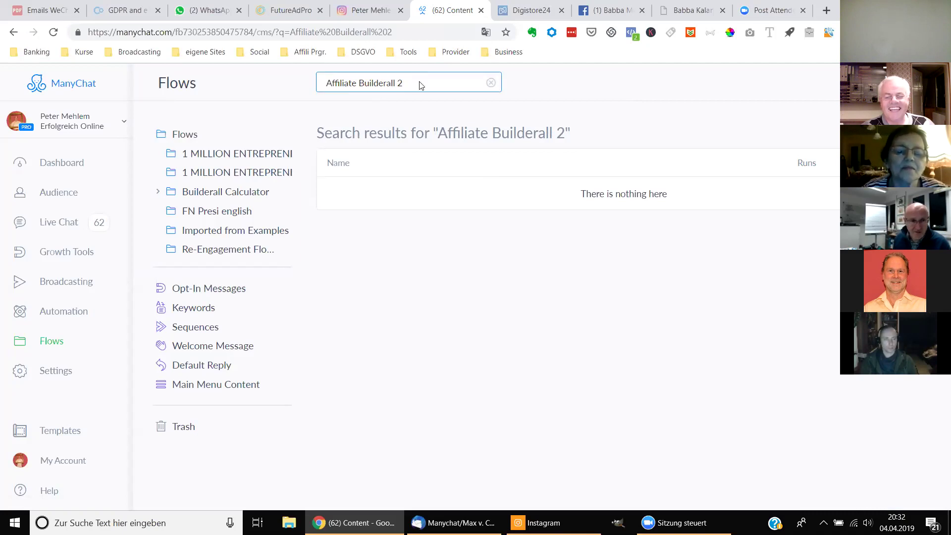
drag(405, 86, 315, 80)
key(BackSpace)
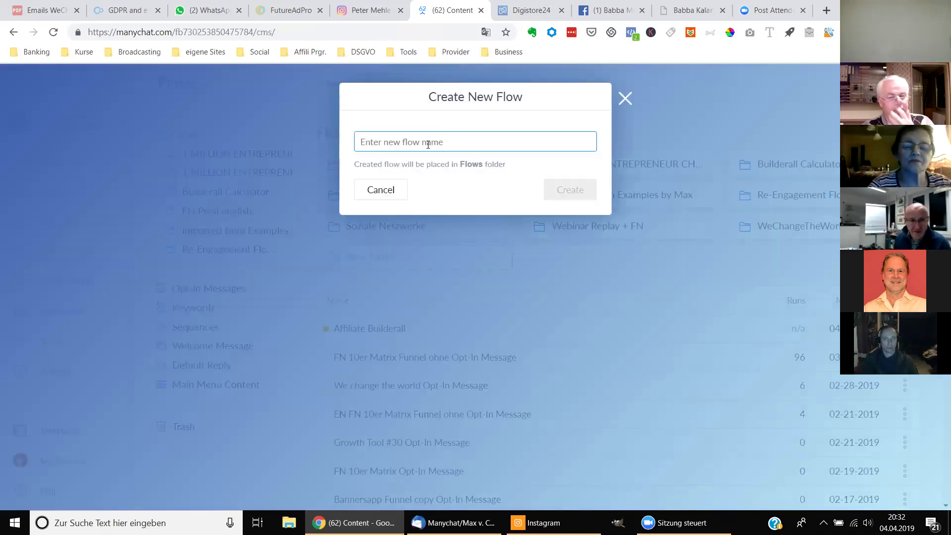
- Create a new flow named Affiliate Builderall 2 and paste the copied steps into it
text(B)
key(BackSpace)
text(Affilia)
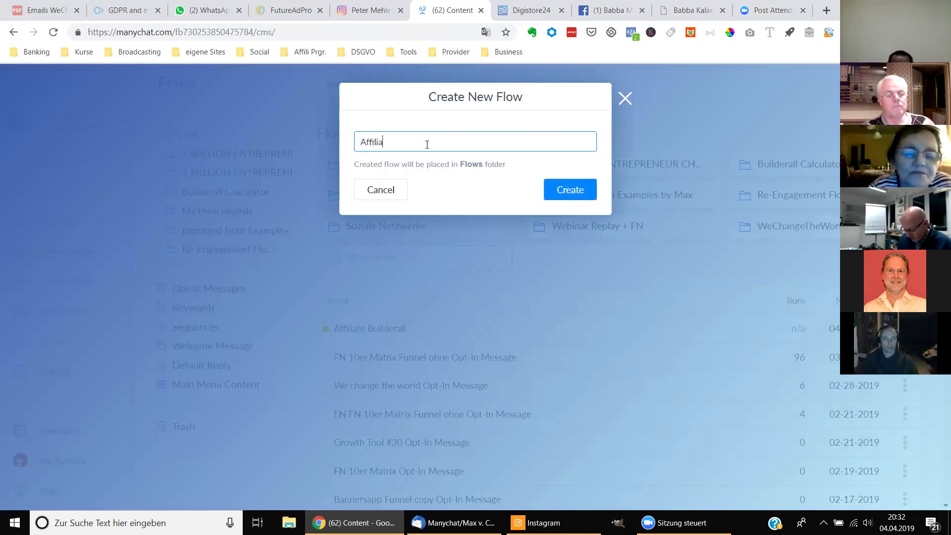
text(te Builderall 2)
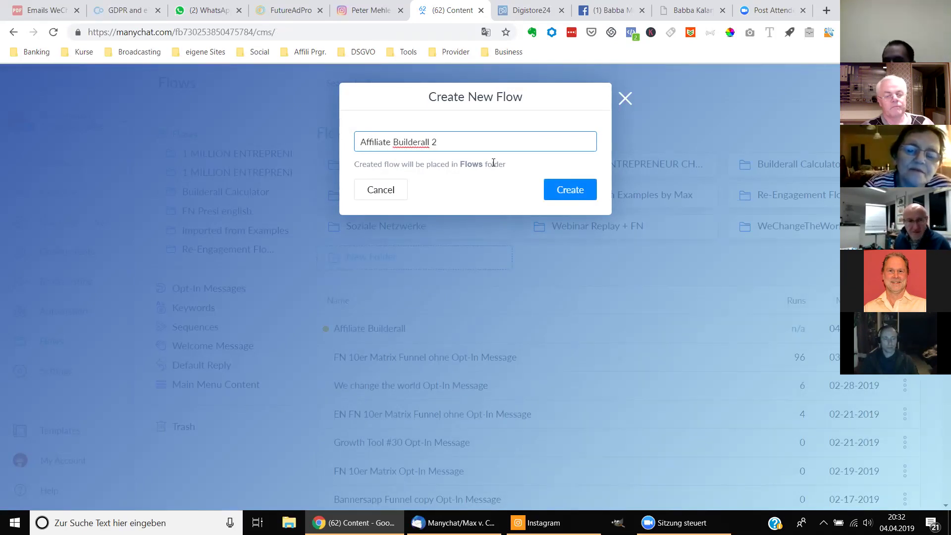
click(570, 196)
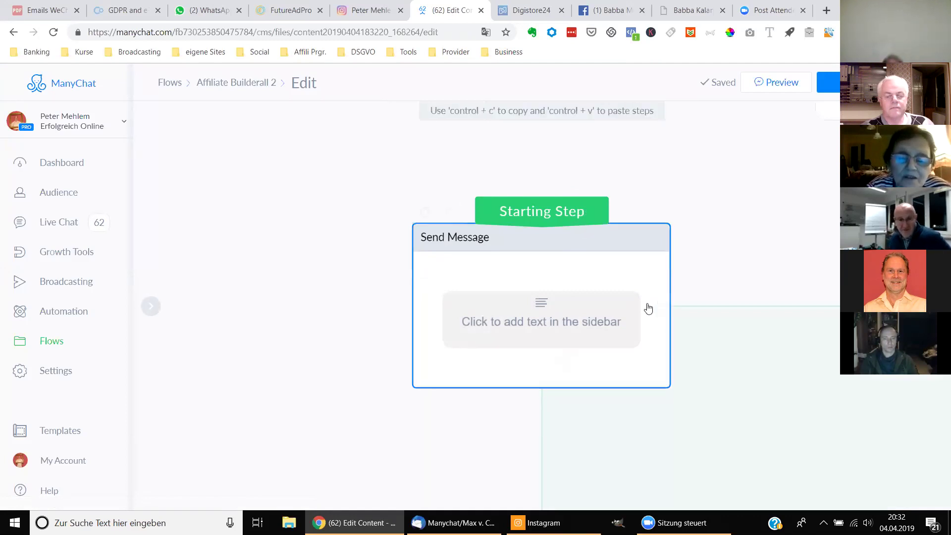
- Move the empty starting Send Message step clear of the pasted steps and bring the pasted group in below it
drag(628, 289, 361, 226)
scroll(562, 314, down, 3)
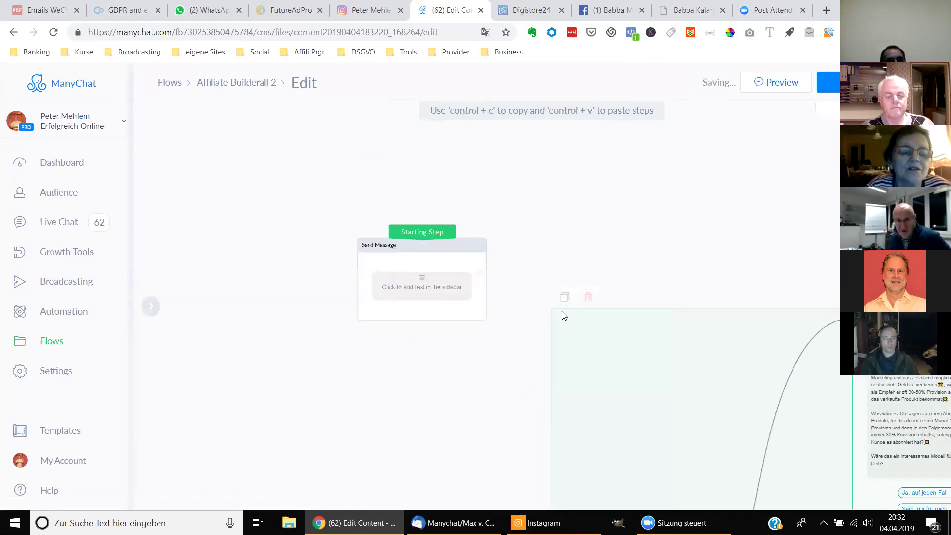
drag(653, 352, 426, 297)
- Assign the Starting Step marker to the Post step and delete the empty Send Message step
drag(399, 398, 376, 405)
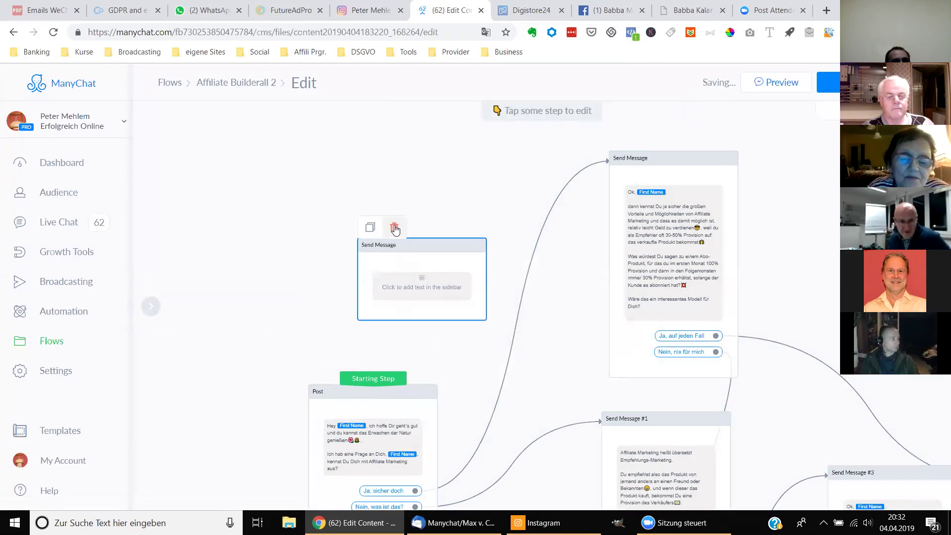
click(395, 229)
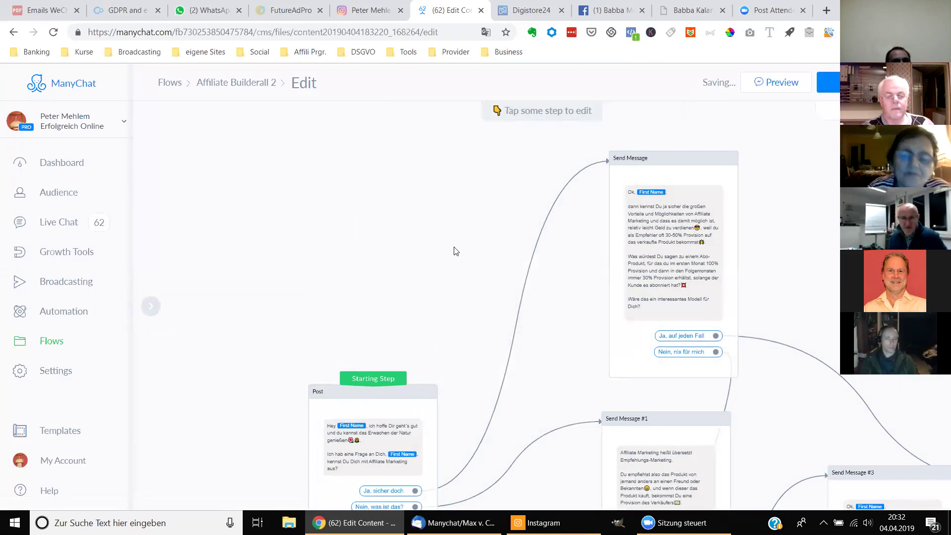
scroll(445, 253, down, 3)
drag(418, 284, 349, 188)
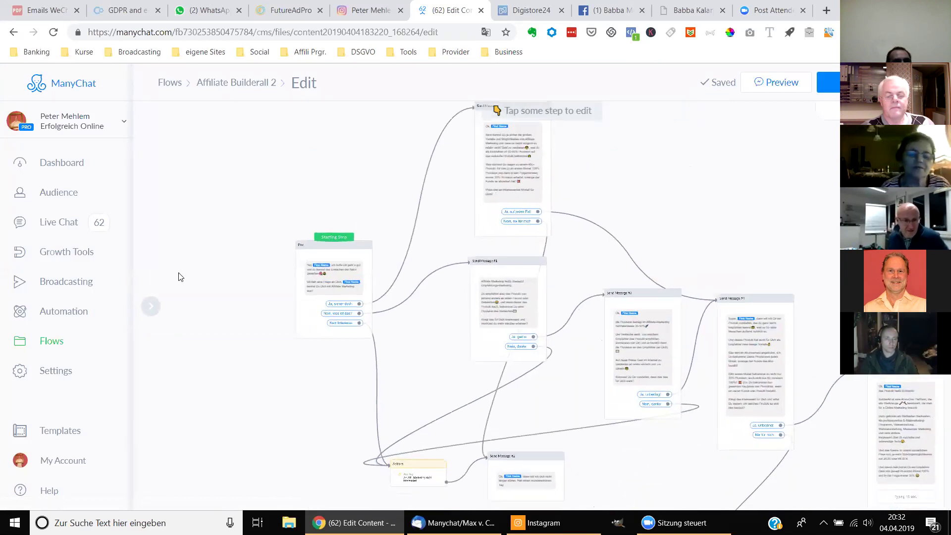
- Open the Affiliate Builderall flow from the flows overview to examine its remaining steps, and return to the overview
click(48, 342)
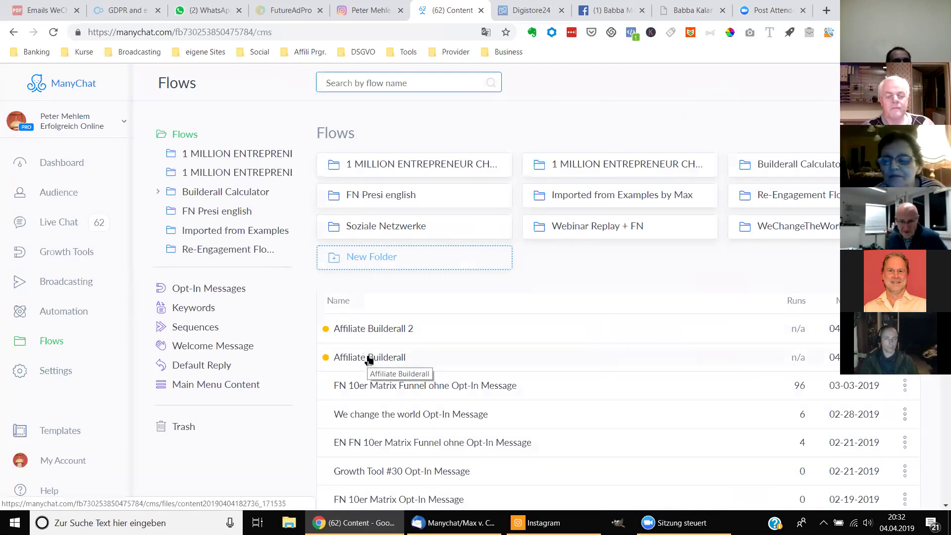
click(369, 357)
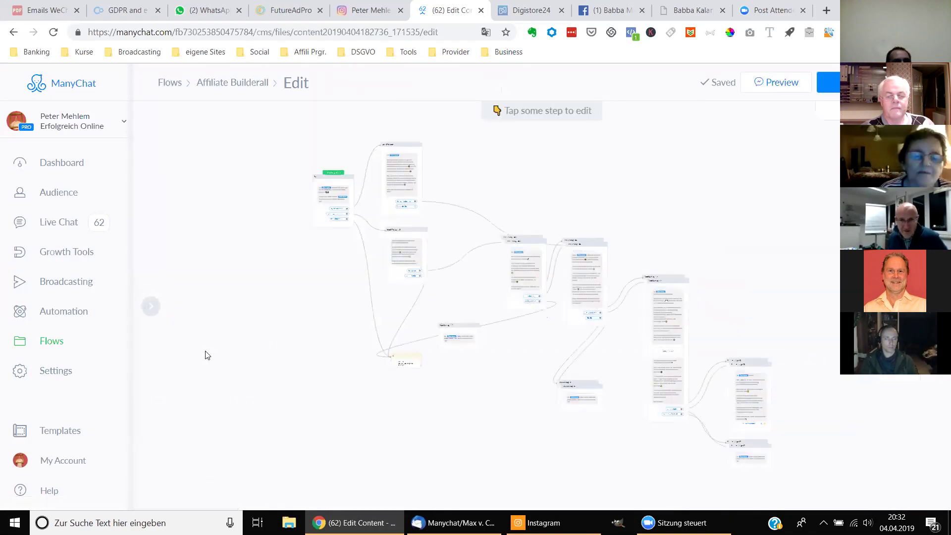
click(46, 345)
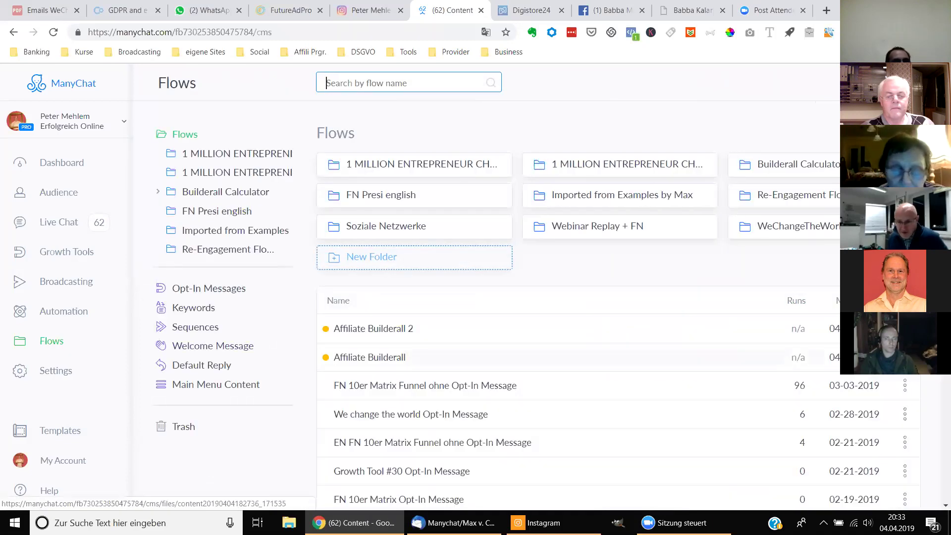
- Delete the Affiliate Builderall flow from the flows overview
click(905, 385)
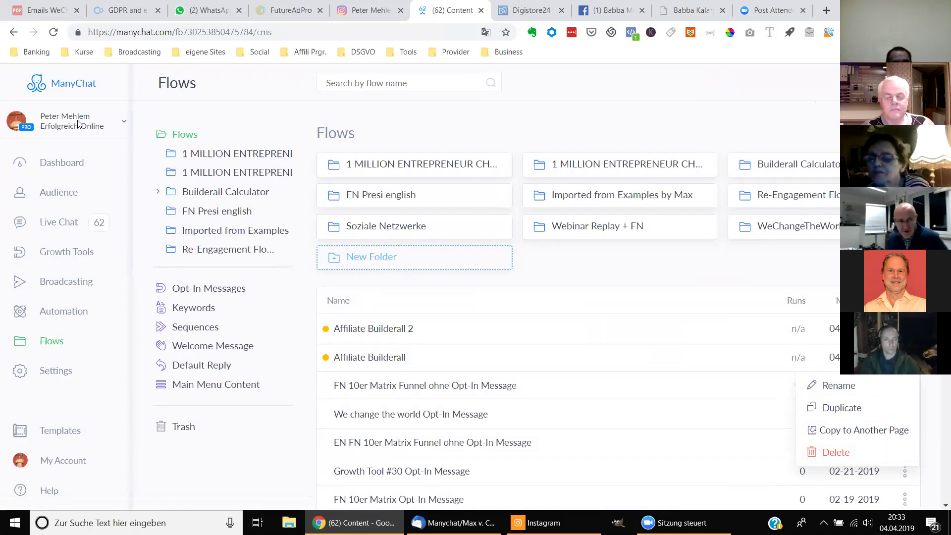
click(834, 453)
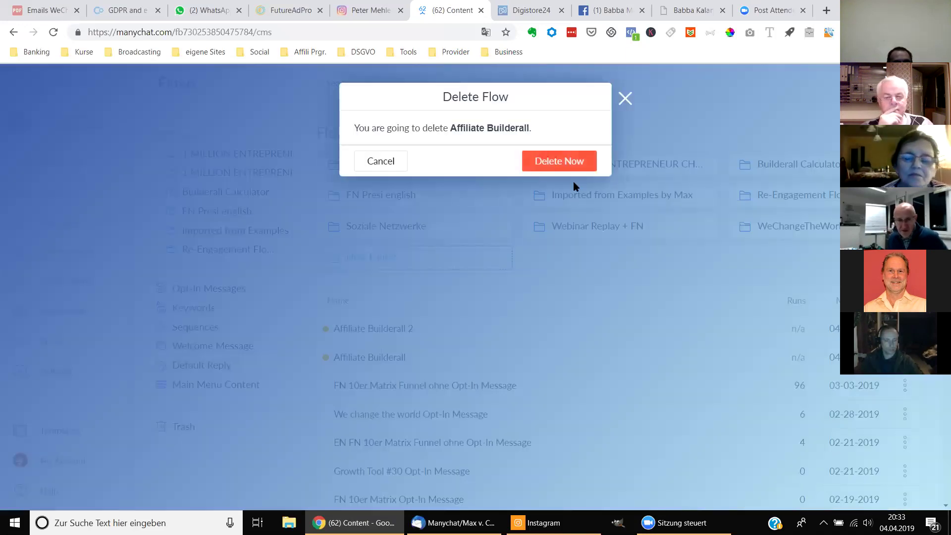
click(560, 161)
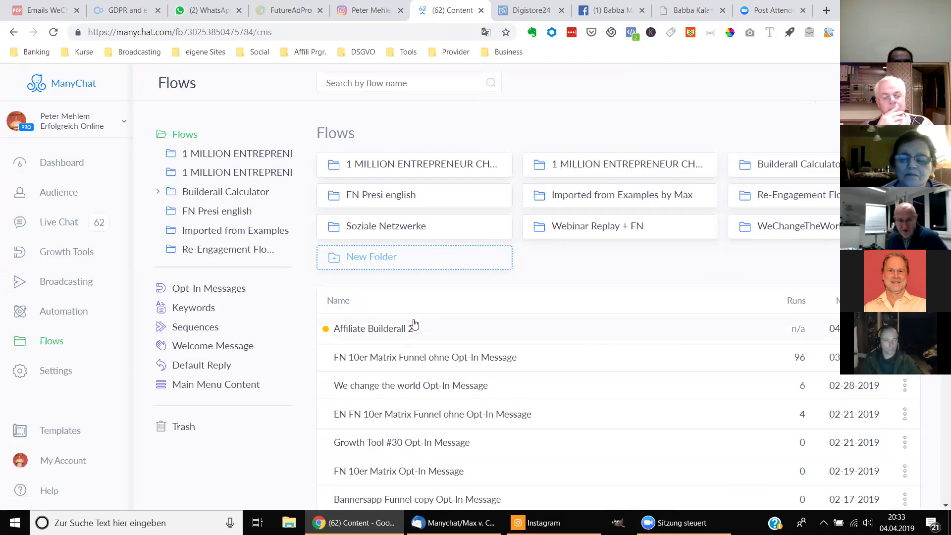
- Open the Affiliate Builderall 2 flow and examine how the Post starting step connects to the follow-up messages
click(399, 331)
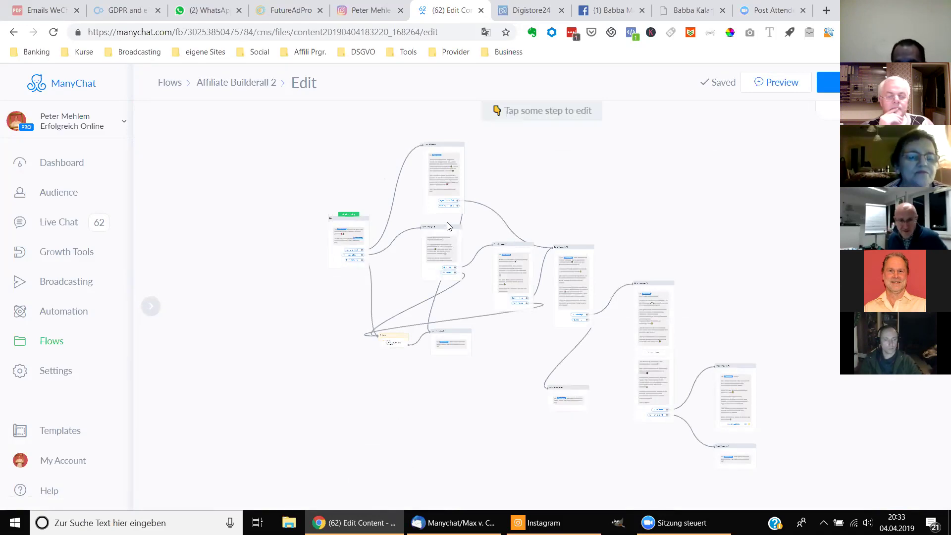
drag(734, 240, 677, 226)
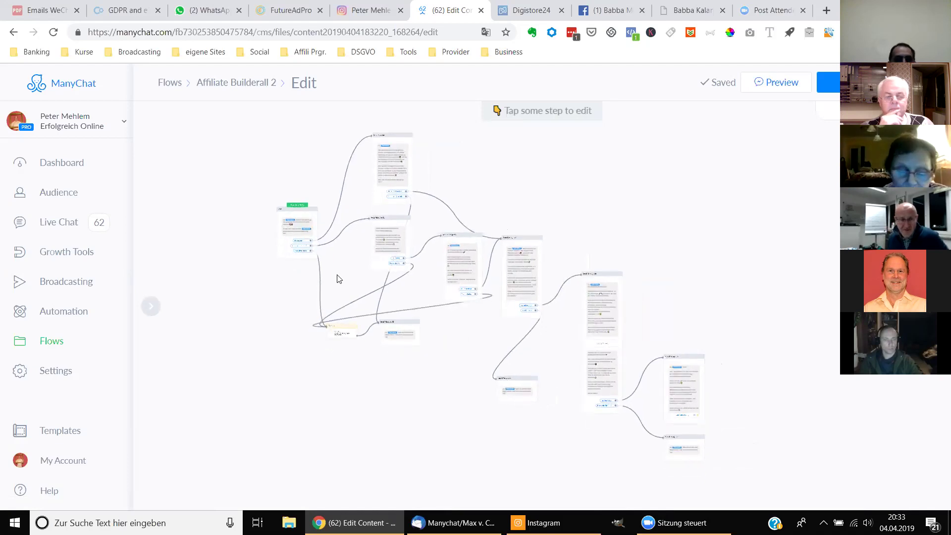
scroll(337, 279, up, 1)
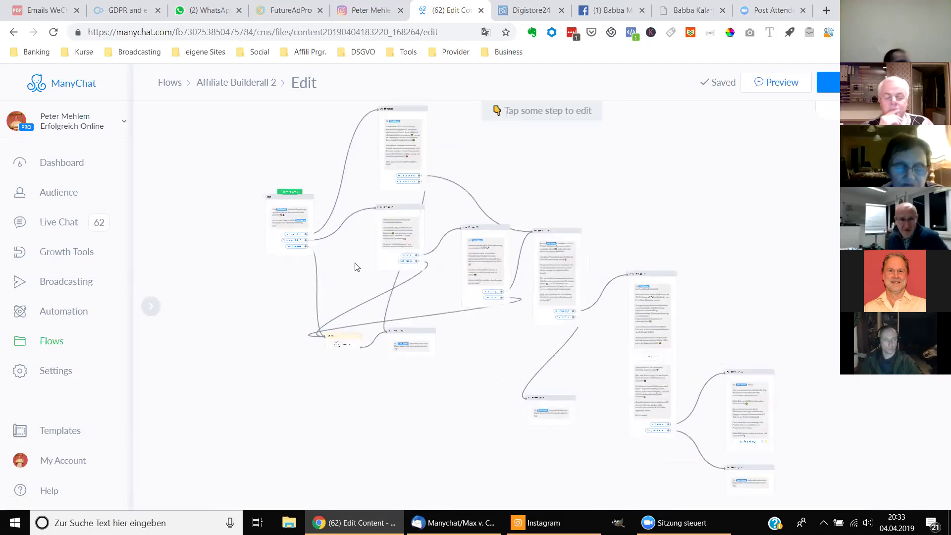
drag(329, 308, 355, 303)
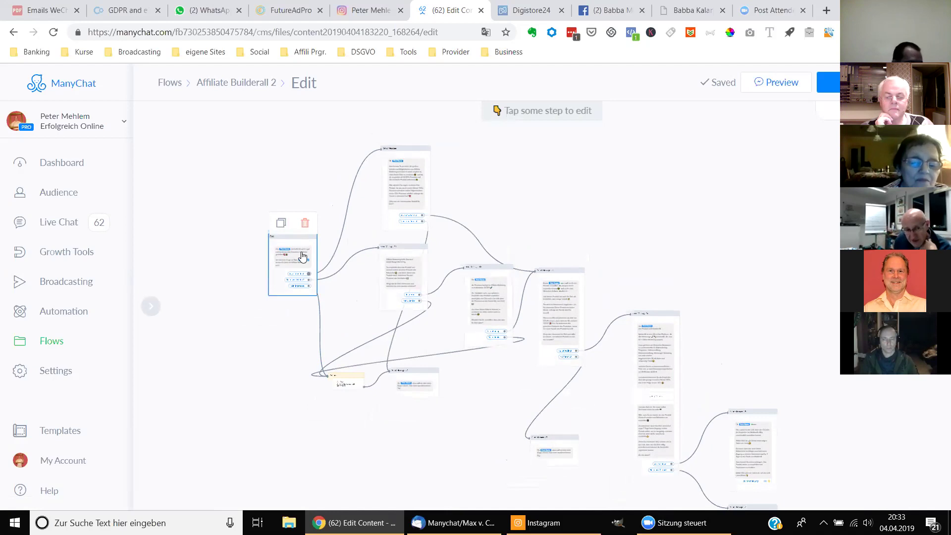
click(319, 330)
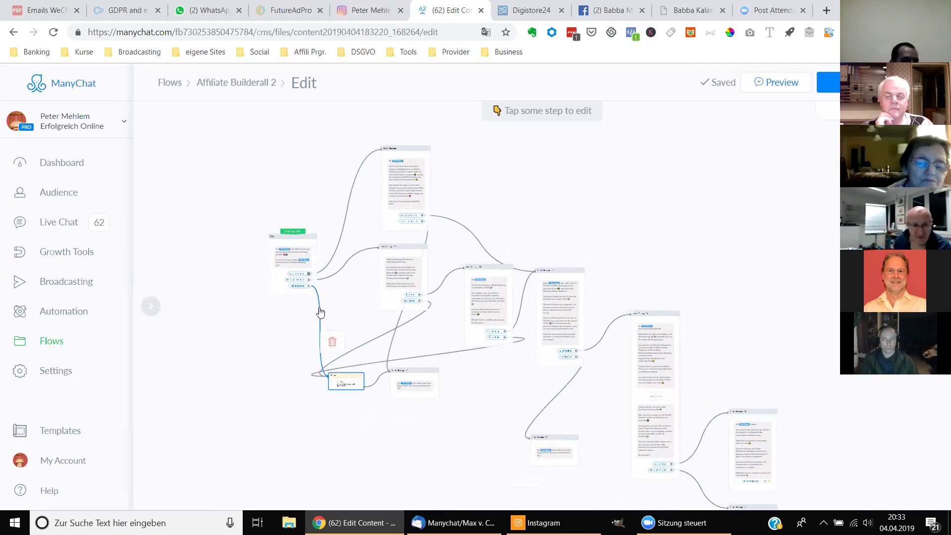
click(315, 310)
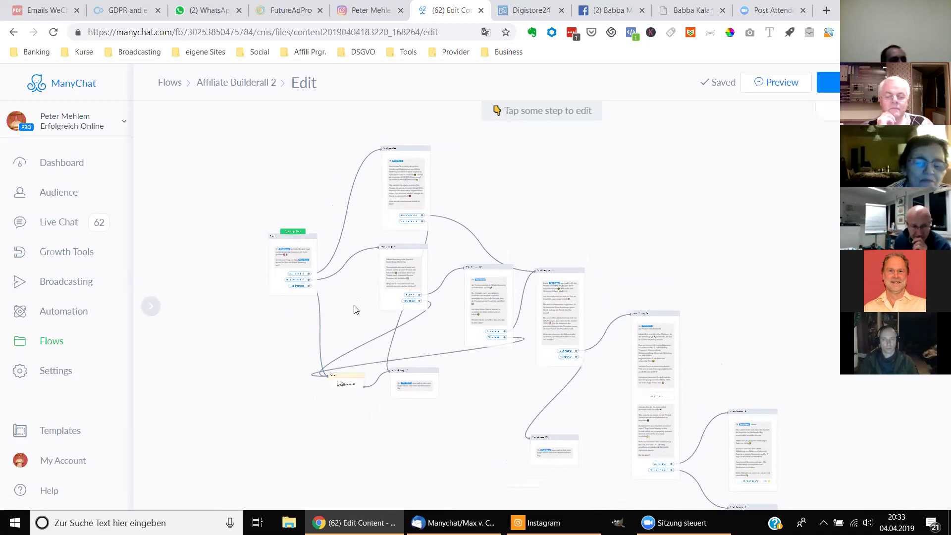
scroll(357, 299, up, 1)
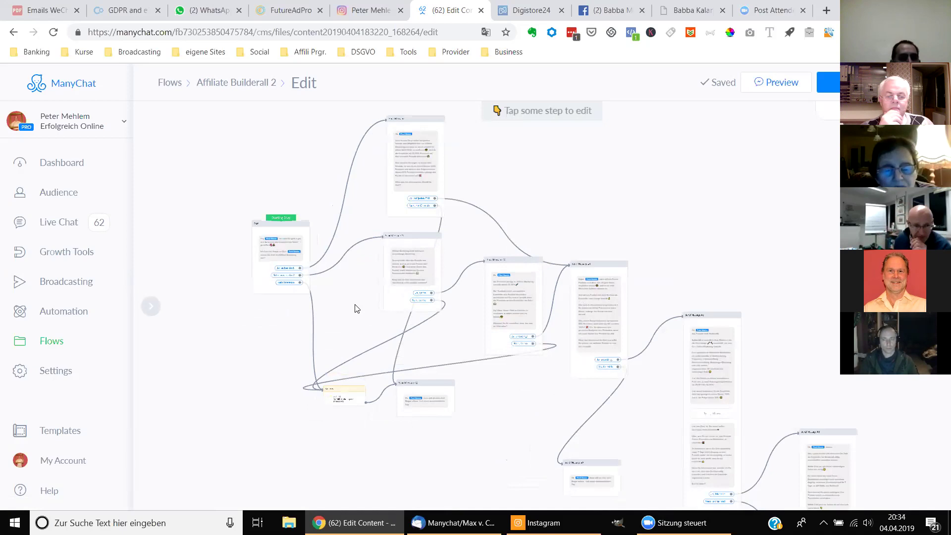
scroll(355, 302, up, 1)
scroll(355, 309, up, 1)
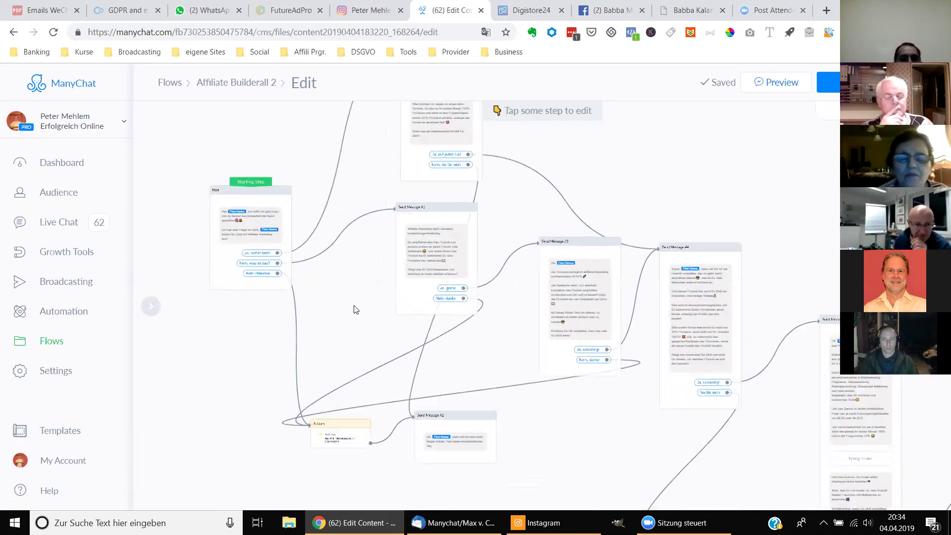
scroll(354, 309, up, 1)
scroll(354, 309, up, 2)
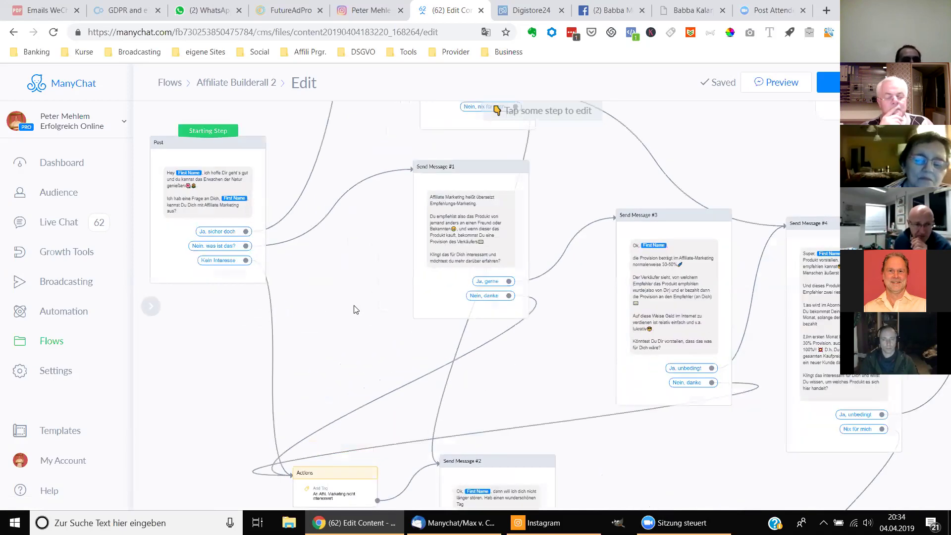
drag(357, 339, 395, 361)
scroll(395, 360, up, 1)
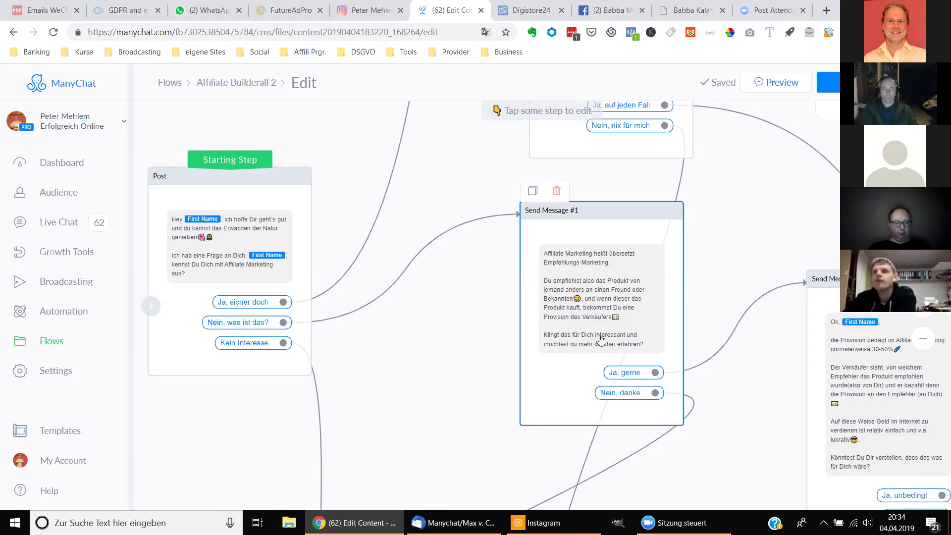
- Open Send Message #1 for editing and add a delay block below its message text
click(644, 325)
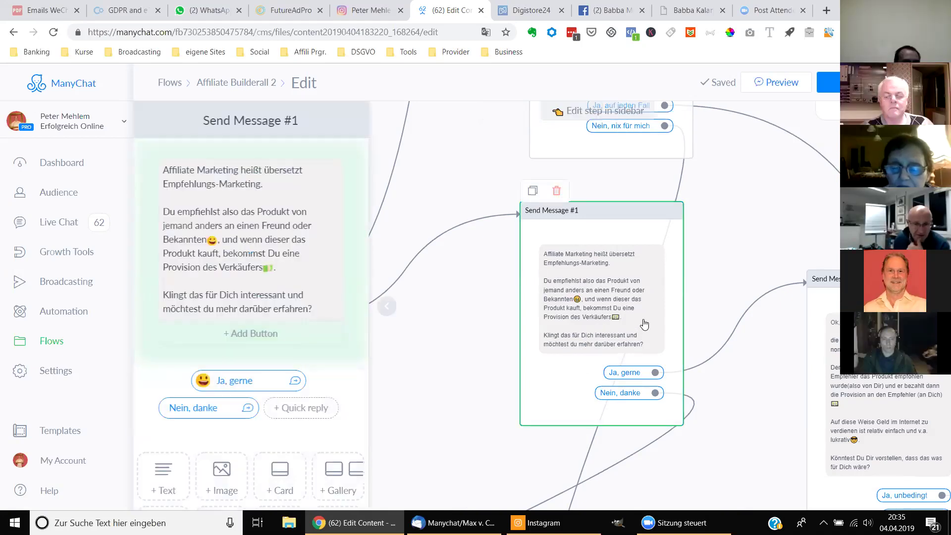
mouse_move(288, 281)
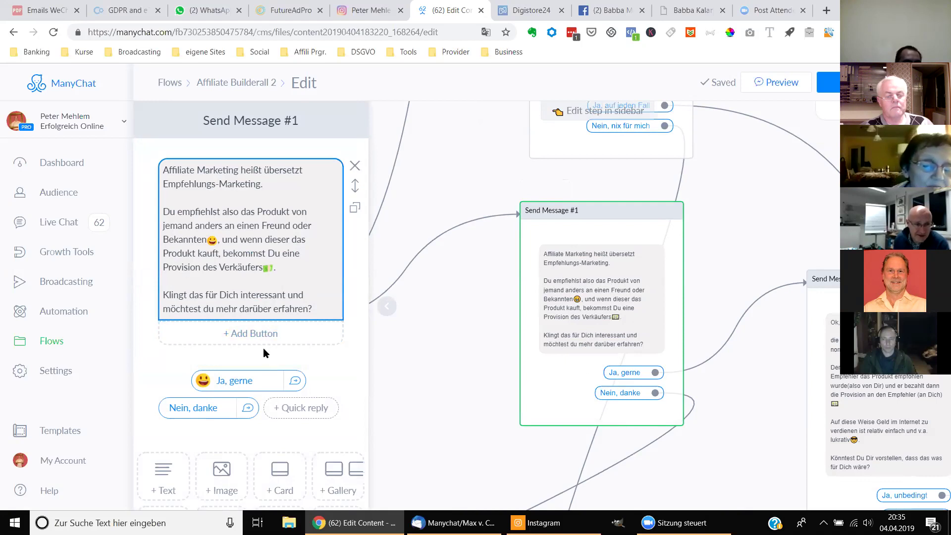
scroll(298, 359, down, 1)
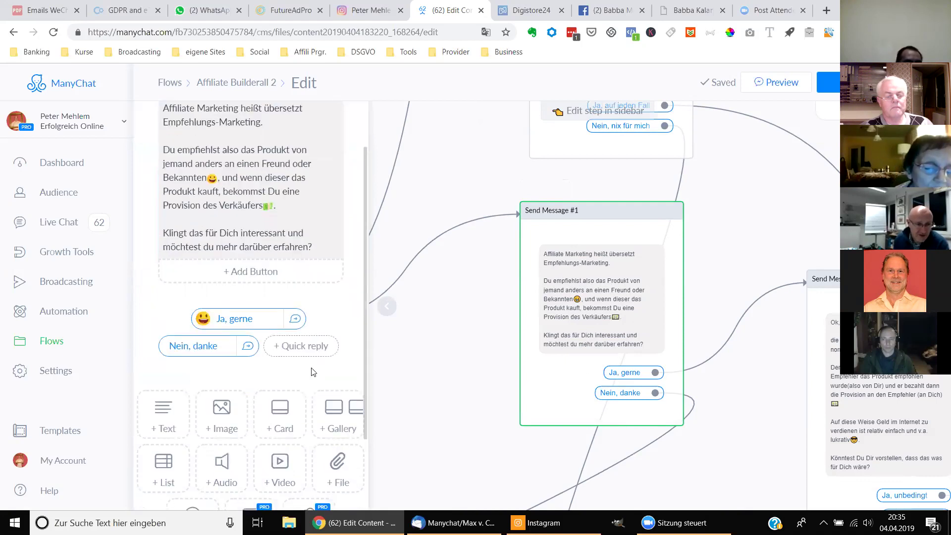
scroll(311, 371, down, 2)
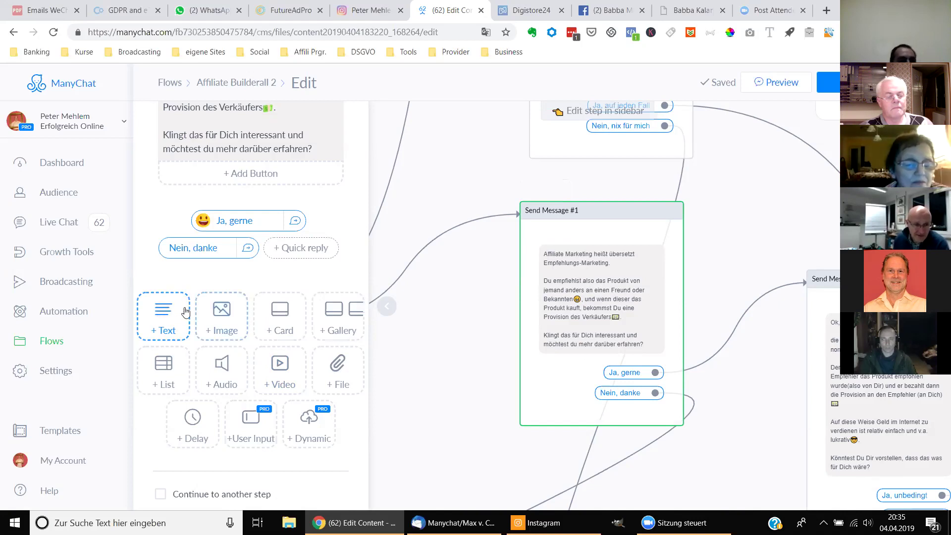
click(192, 419)
mouse_move(240, 228)
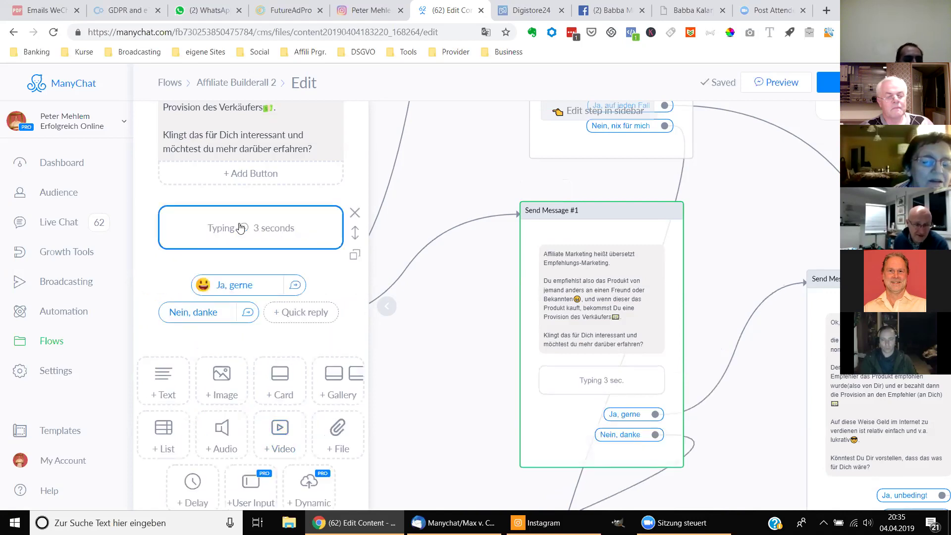
- Set the new delay in Send Message #1 to 10 seconds
click(272, 230)
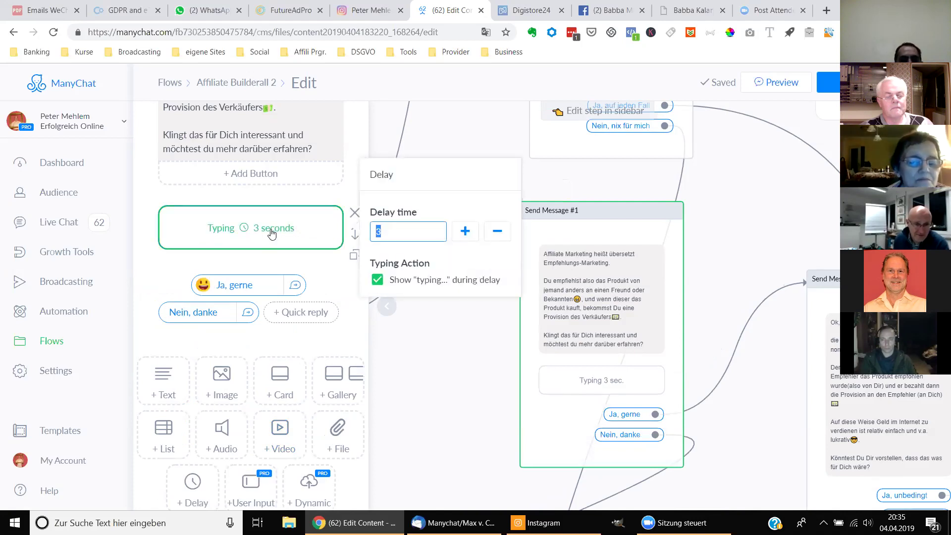
click(464, 232)
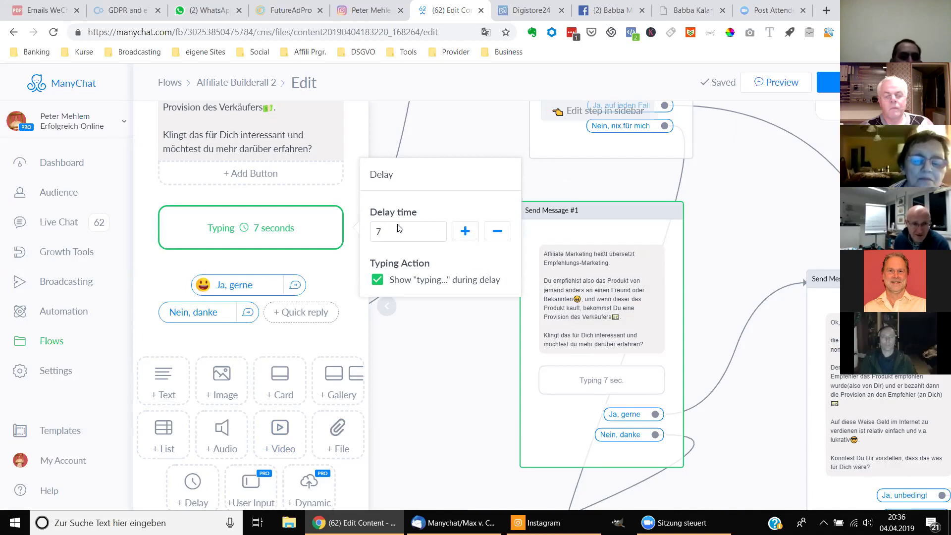
click(466, 232)
click(465, 232)
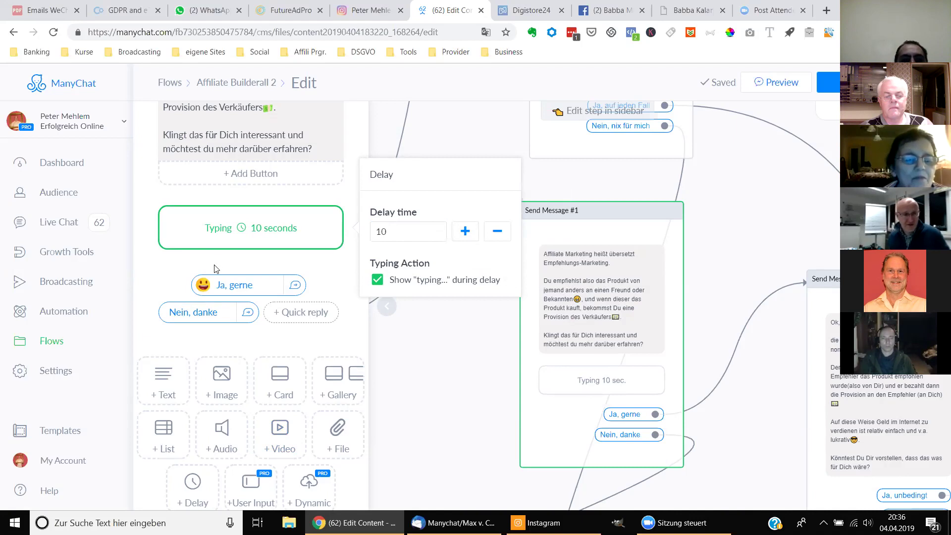
click(165, 267)
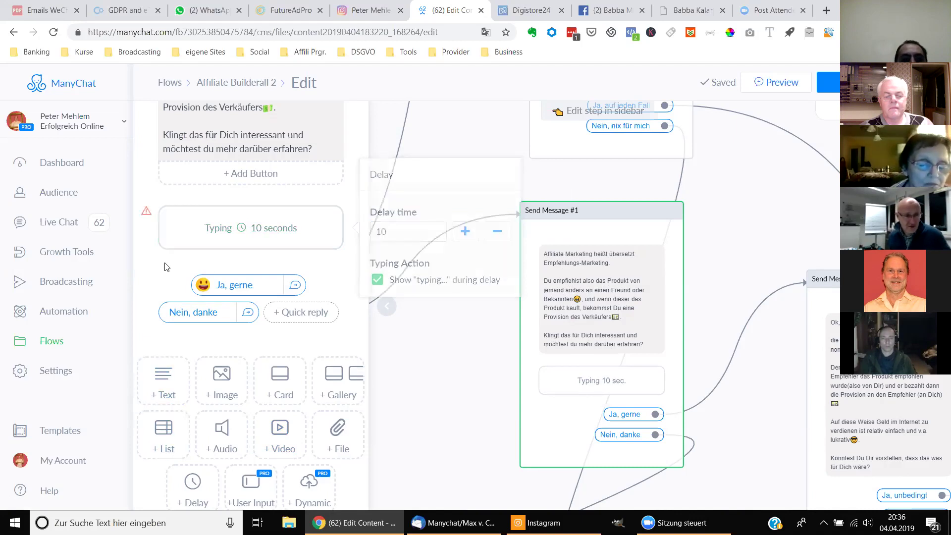
- Add a text block below the delay and copy the closing question "Klingt das für Dich interessant und möchtest du mehr darüber erfahren?" from the first text
click(165, 379)
mouse_move(249, 305)
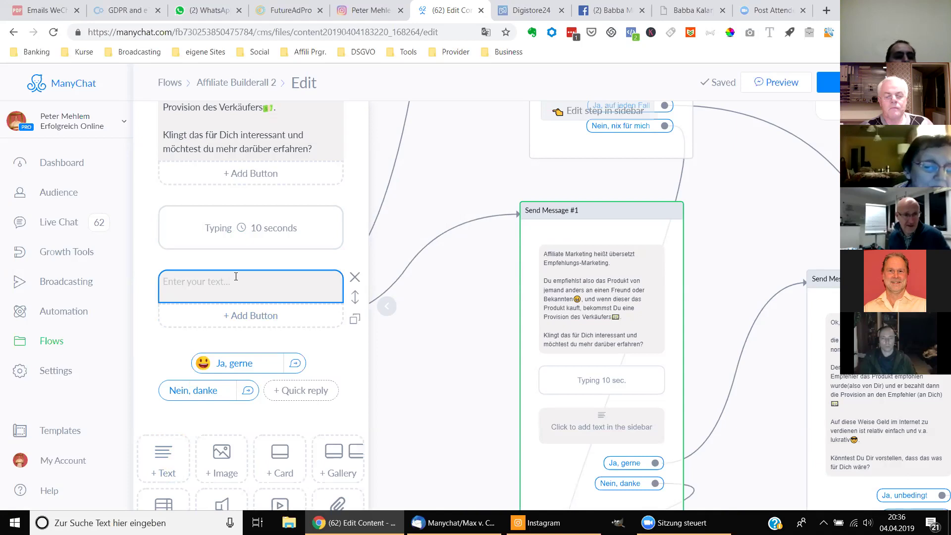
scroll(321, 270, up, 3)
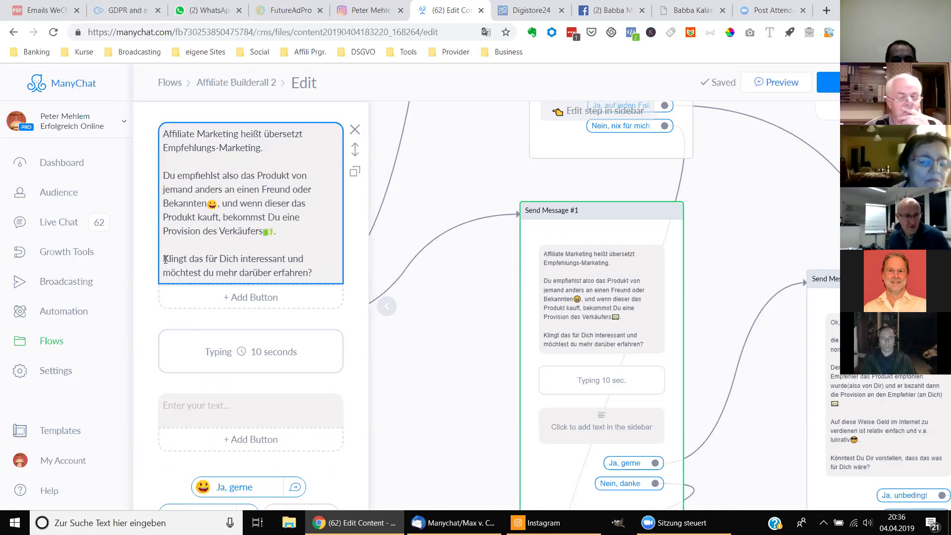
drag(165, 259, 318, 276)
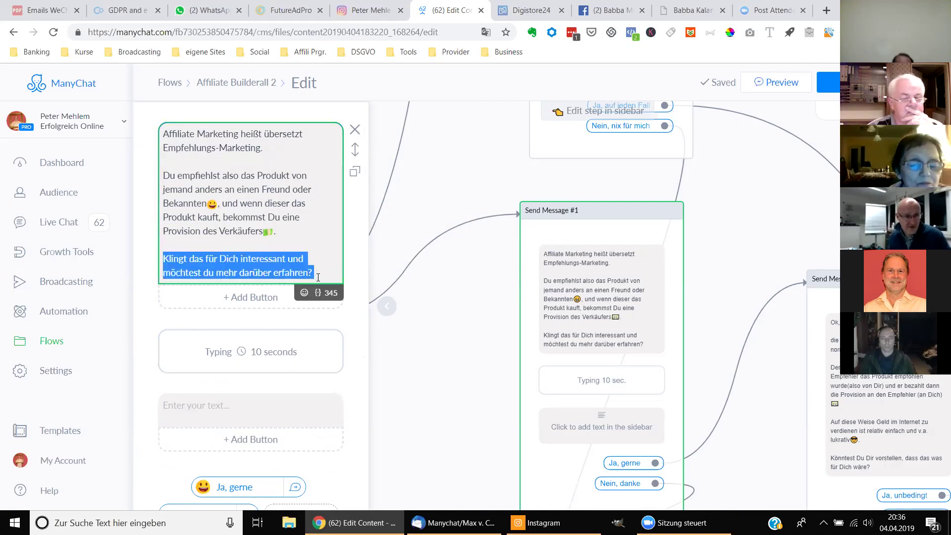
right_click(283, 271)
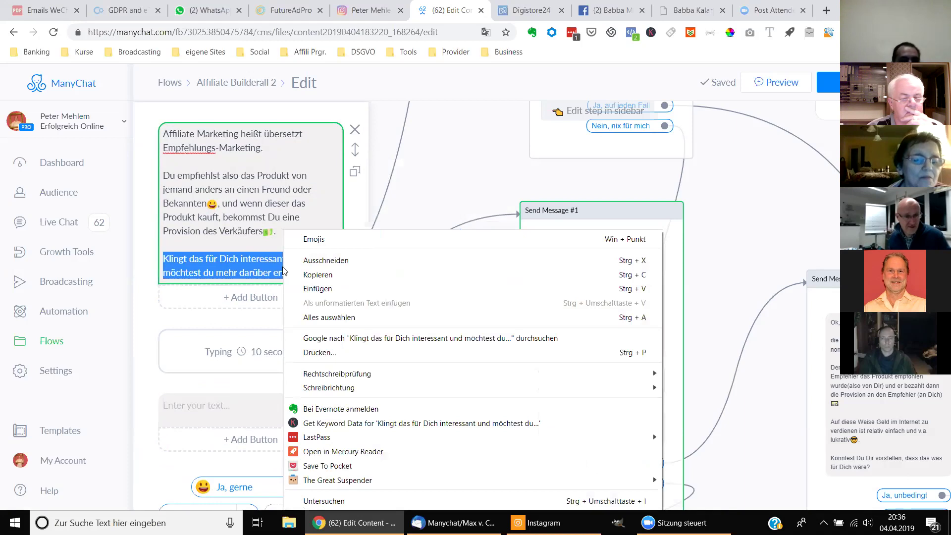
click(317, 275)
scroll(227, 350, down, 3)
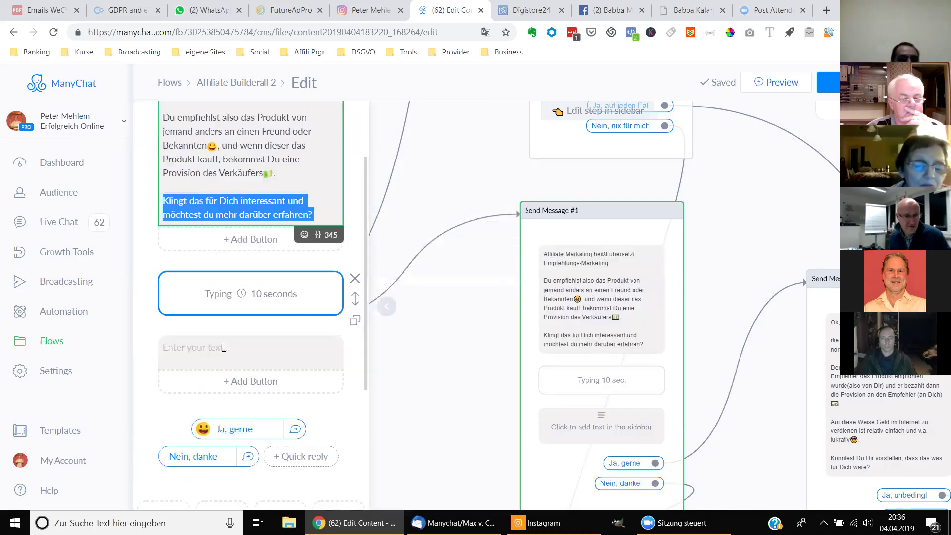
- Paste the copied question into the empty text block below the delay and remove its repeated copies, keeping one
click(227, 350)
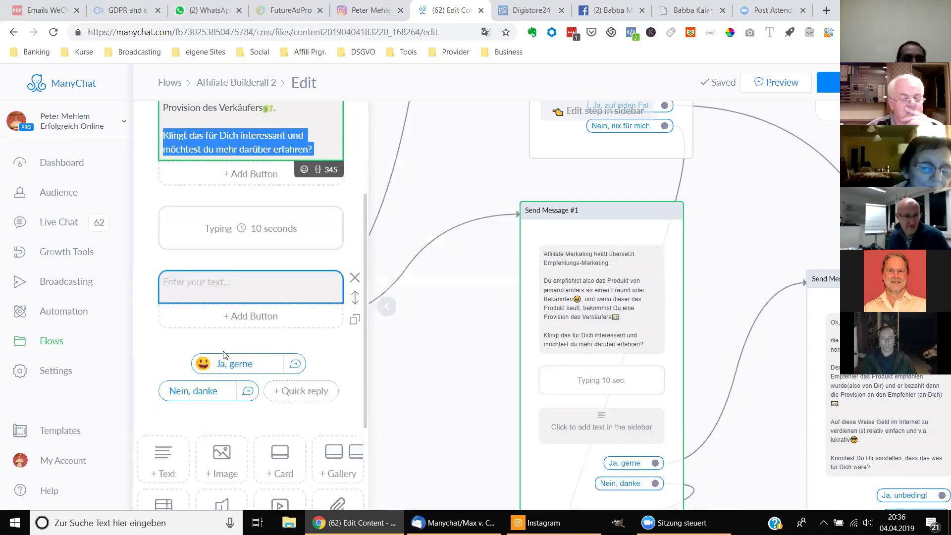
click(189, 279)
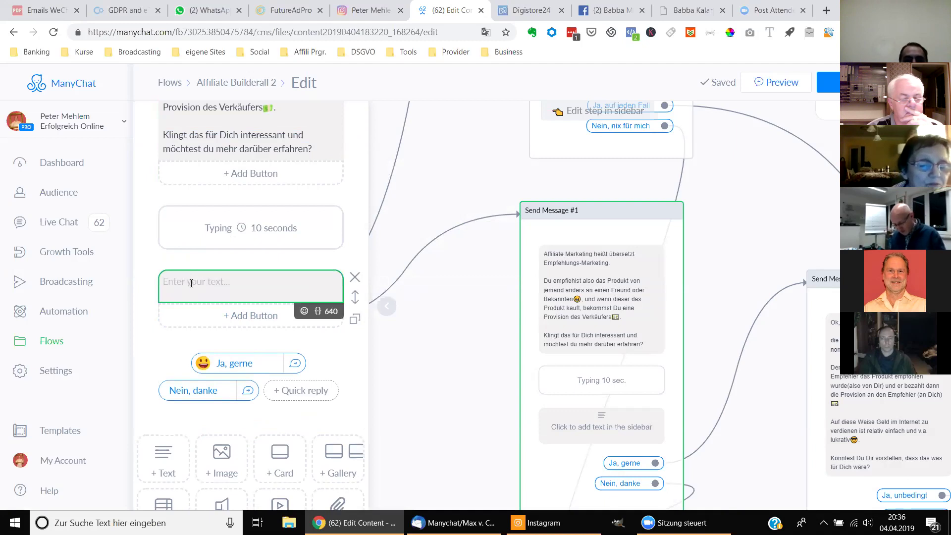
key(ctrl+v)
key(ctrl+v)
key(ctrl+v)
key(ctrl+v)
key(ctrl+v)
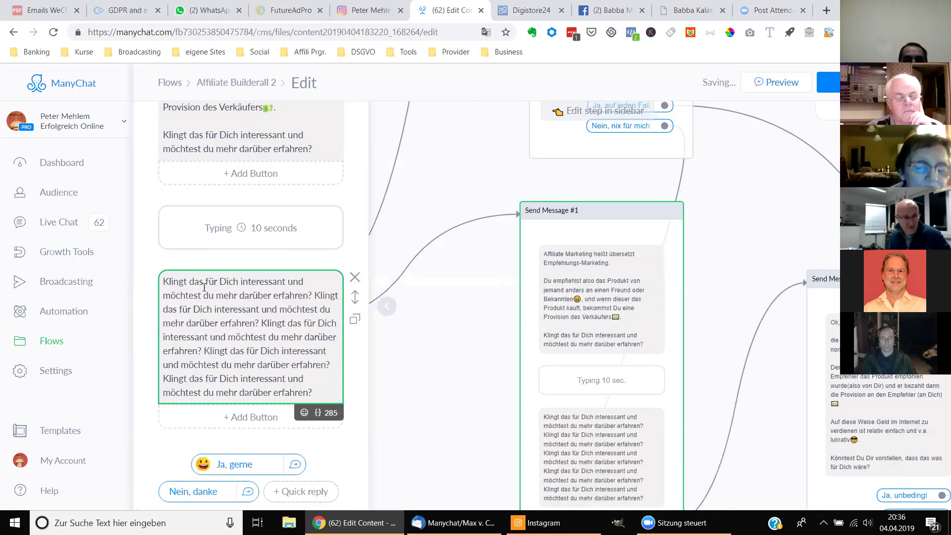
drag(316, 392, 318, 298)
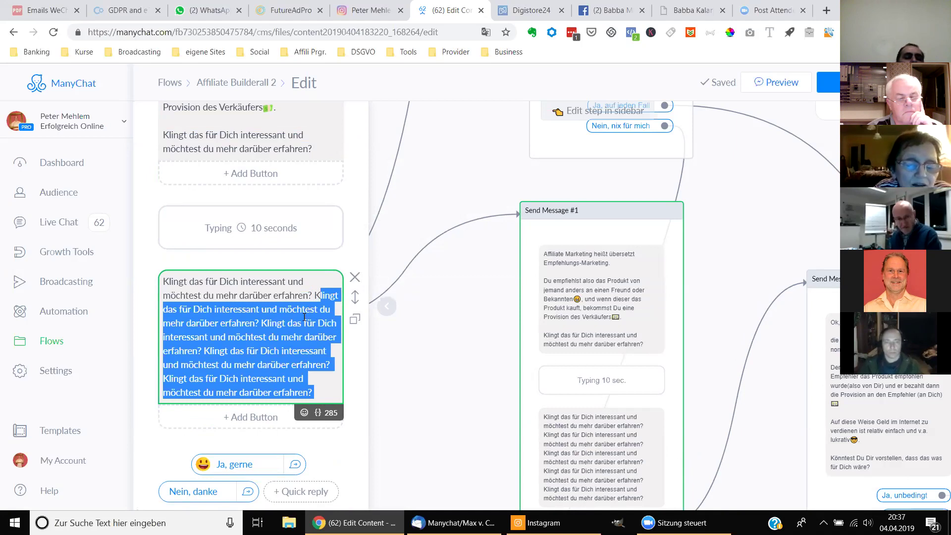
key(BackSpace)
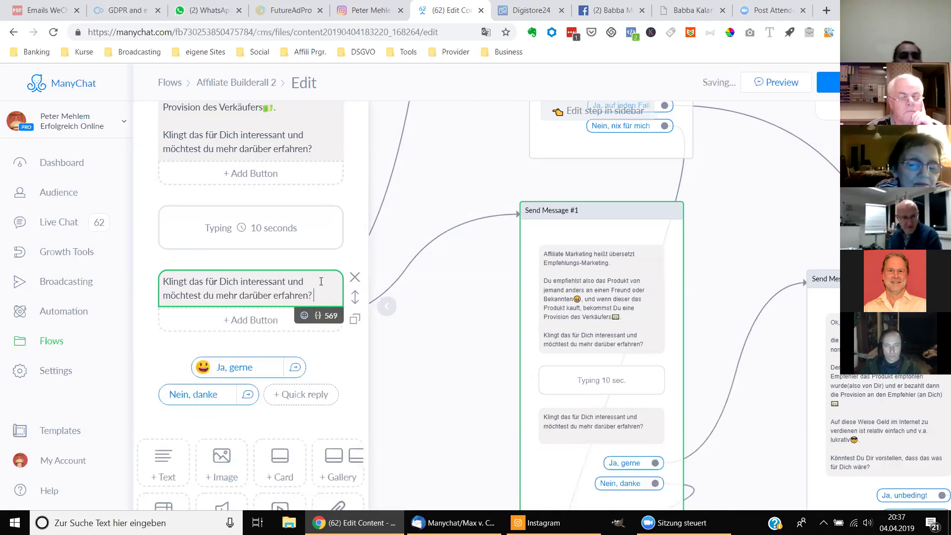
click(201, 336)
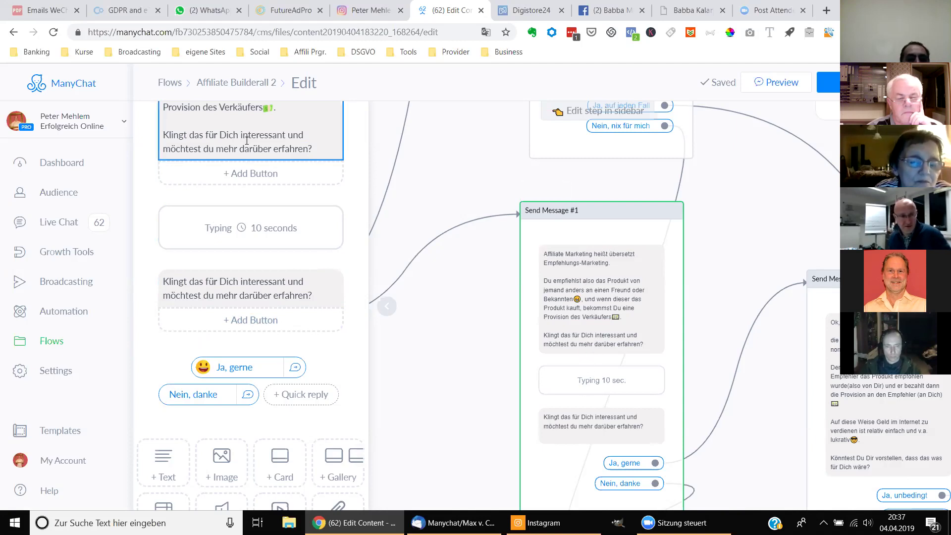
- Delete the closing question "Klingt das für Dich interessant und möchtest du mehr darüber erfahren?" from the first text block of Send Message #1
drag(314, 143, 152, 137)
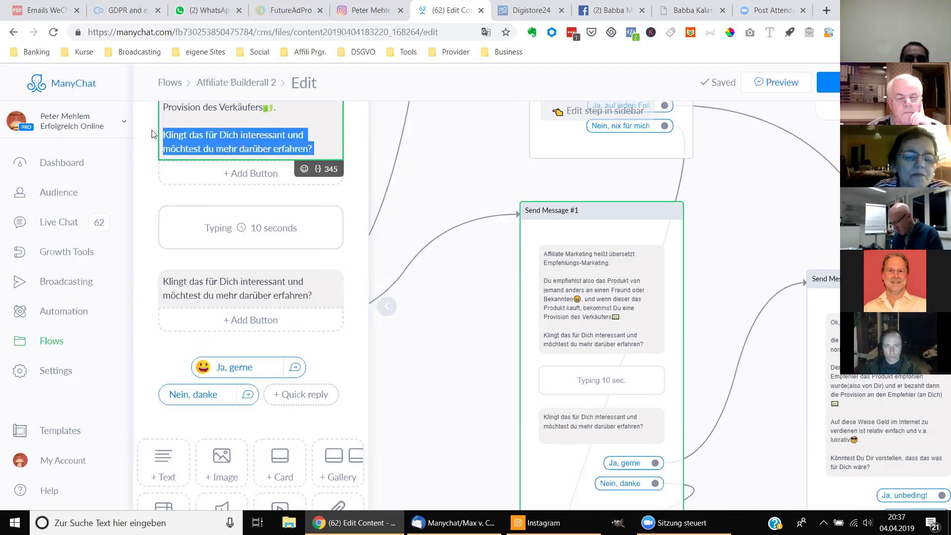
key(BackSpace)
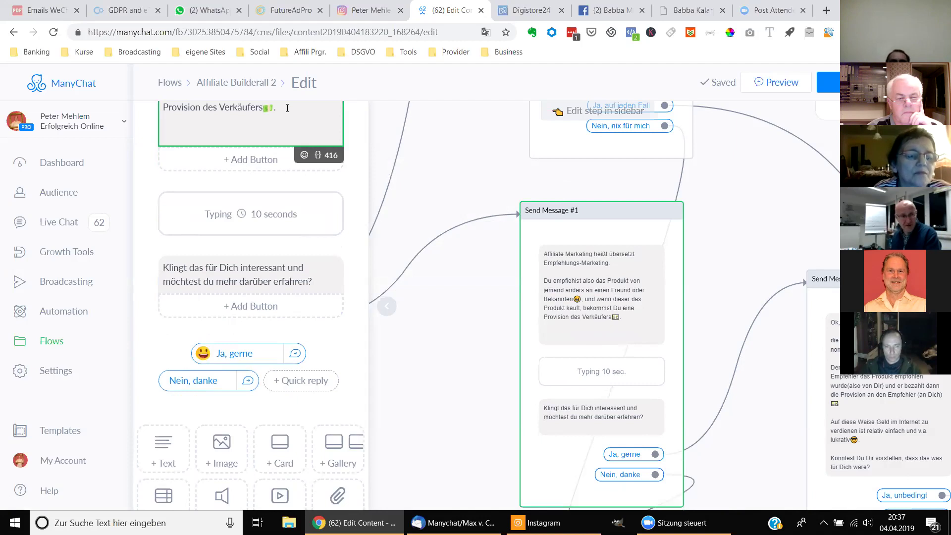
- Remove the blank lines at the end of the first text block in Send Message #1 and close the step
key(Delete)
key(Delete)
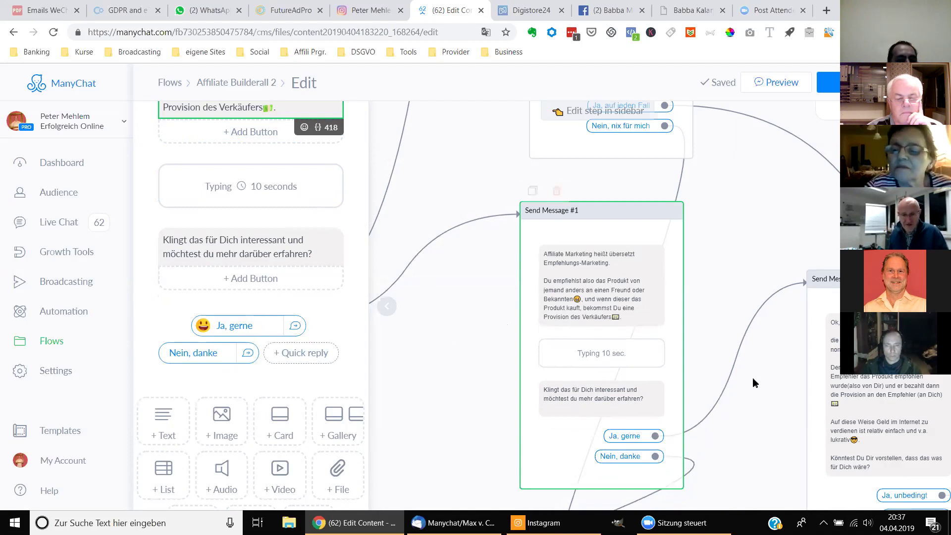
click(768, 413)
- Check how Send Message #1 connects to Send Message #2 and Send Message #3
click(768, 412)
drag(768, 412, 503, 296)
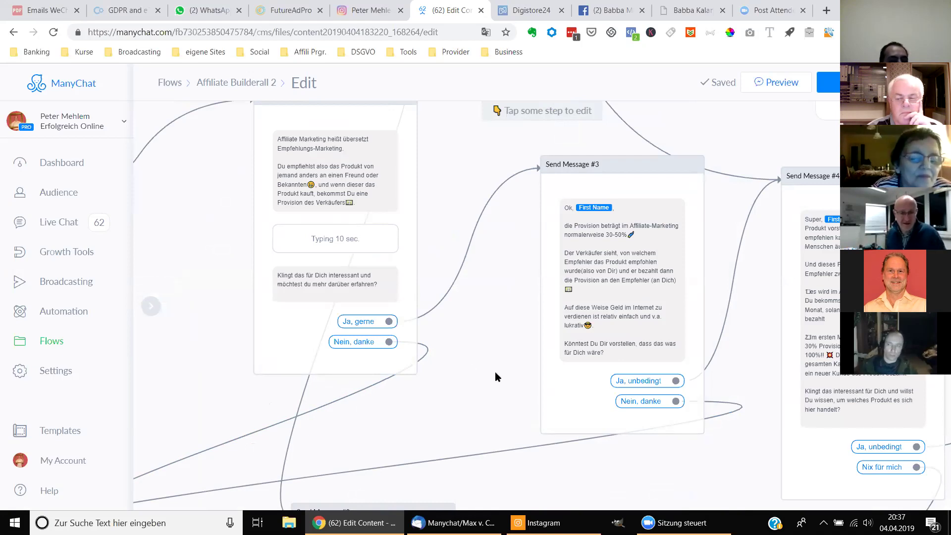
scroll(507, 229, down, 4)
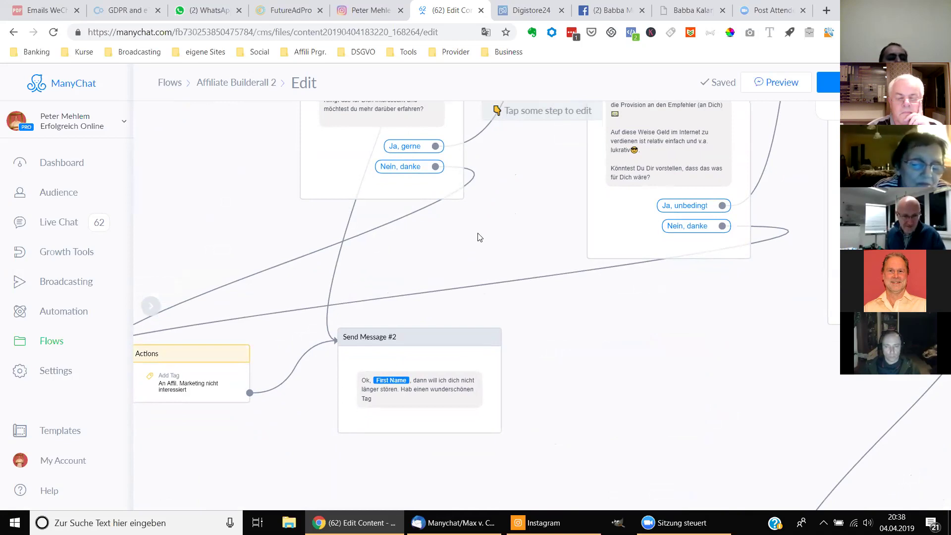
drag(484, 254, 539, 366)
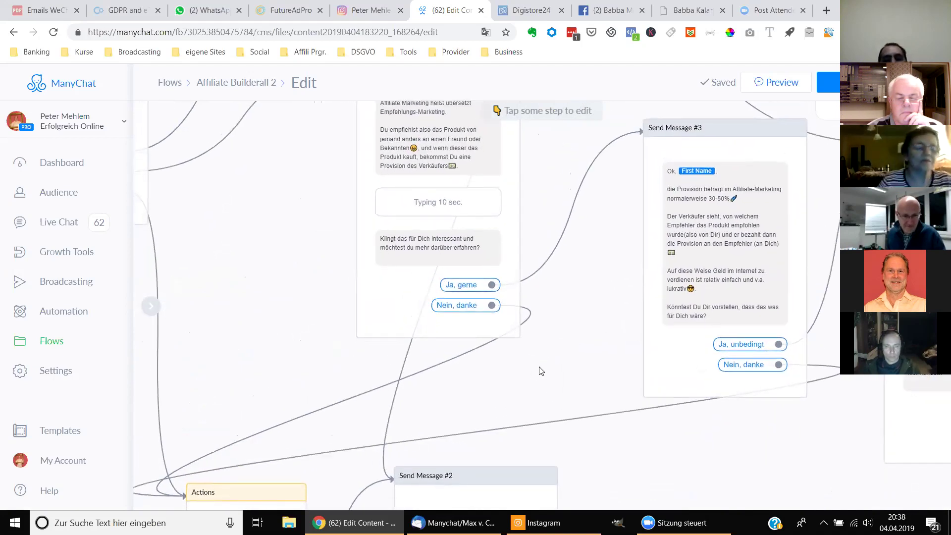
scroll(541, 371, up, 2)
drag(583, 339, 707, 387)
drag(403, 261, 478, 371)
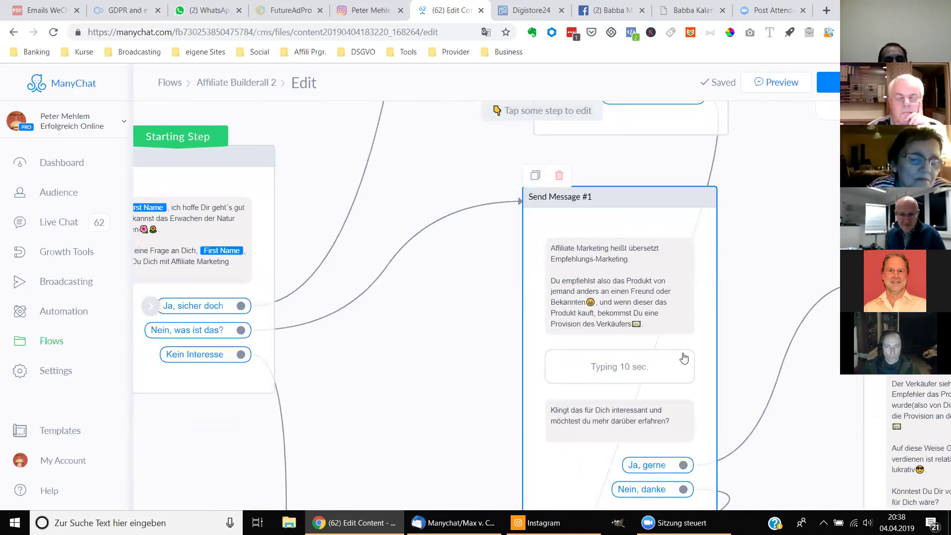
- Add a 3-second typing delay to Send Message #1 and place it above the first text block
click(678, 359)
mouse_move(187, 350)
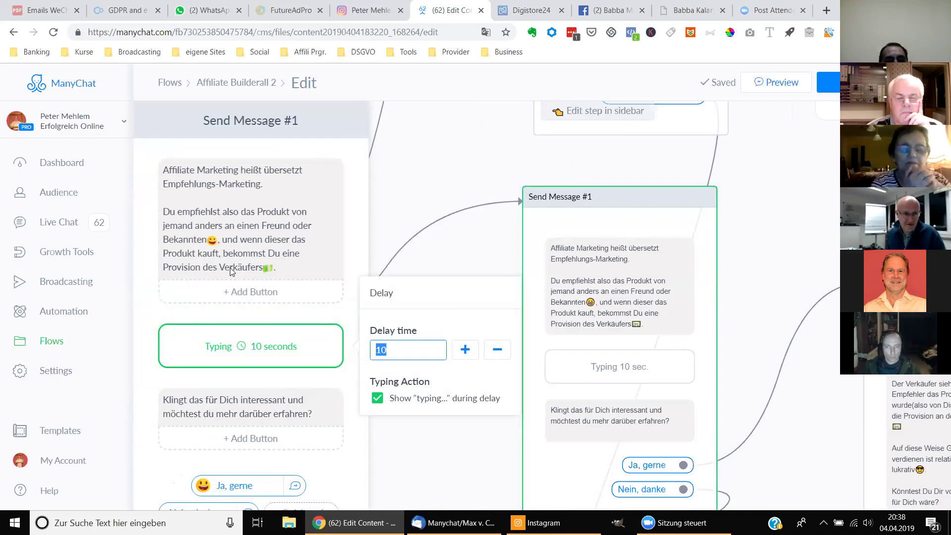
scroll(279, 441, down, 3)
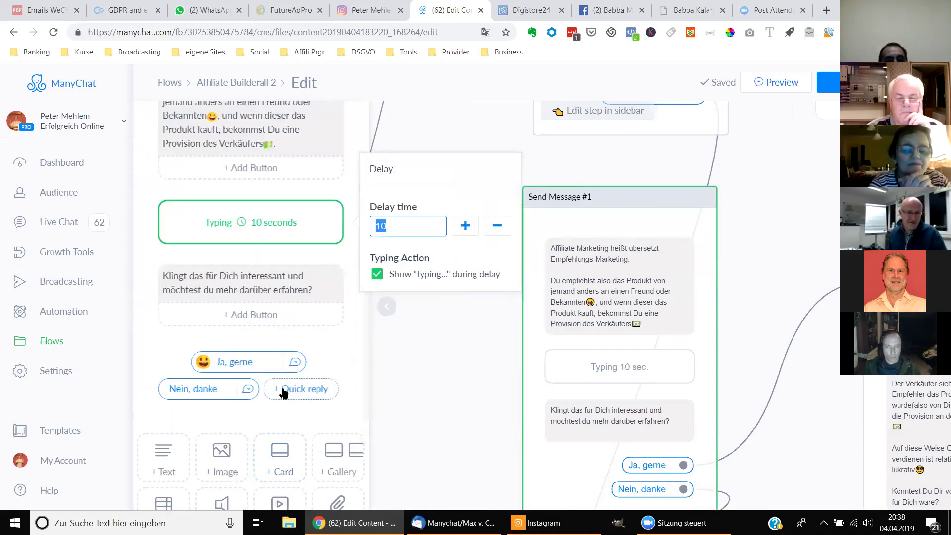
scroll(282, 411, down, 1)
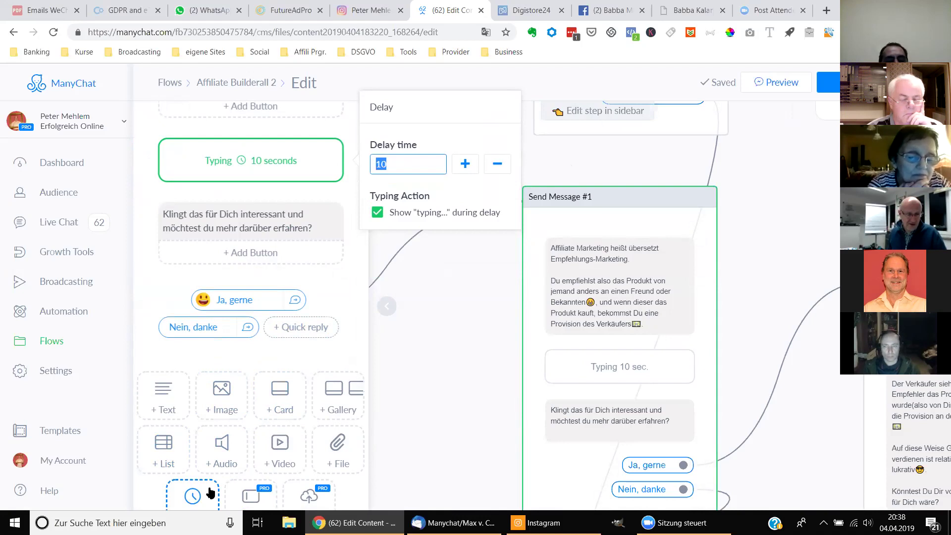
click(193, 498)
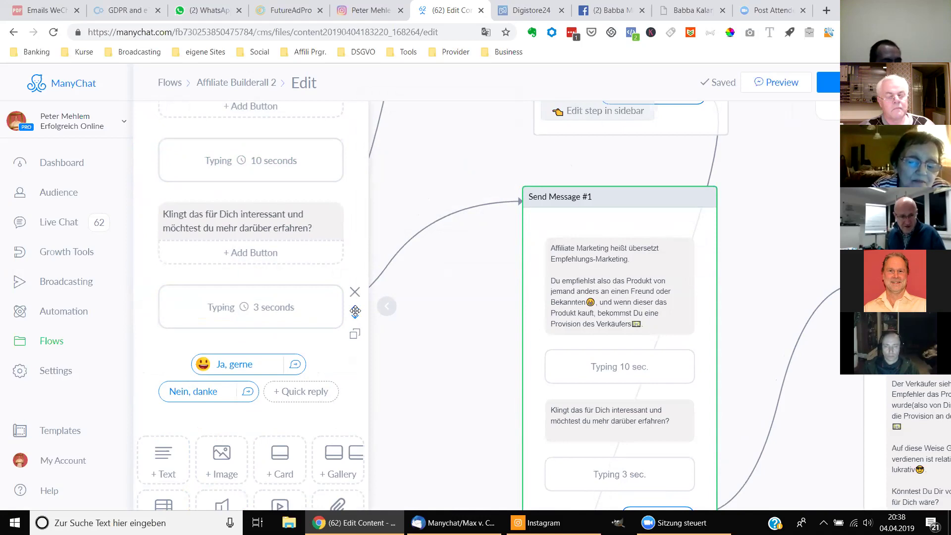
drag(354, 309, 329, 175)
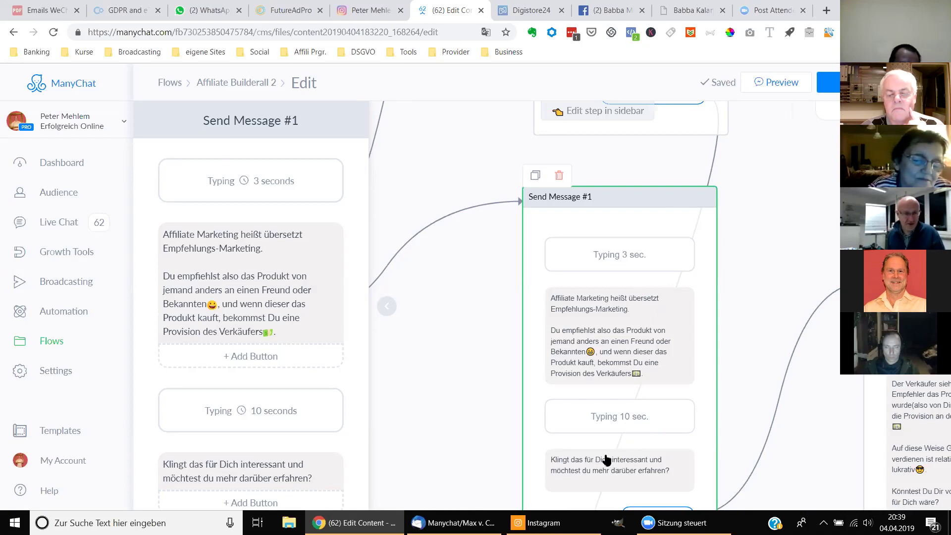
click(447, 340)
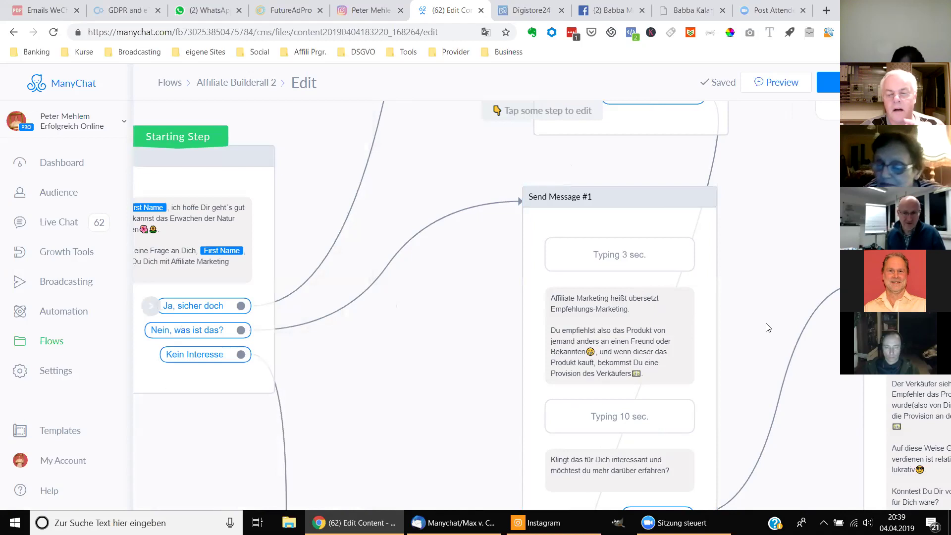
- Review the flow from the Post starting step through Send Message #1 to Send Message #3
scroll(730, 291, down, 3)
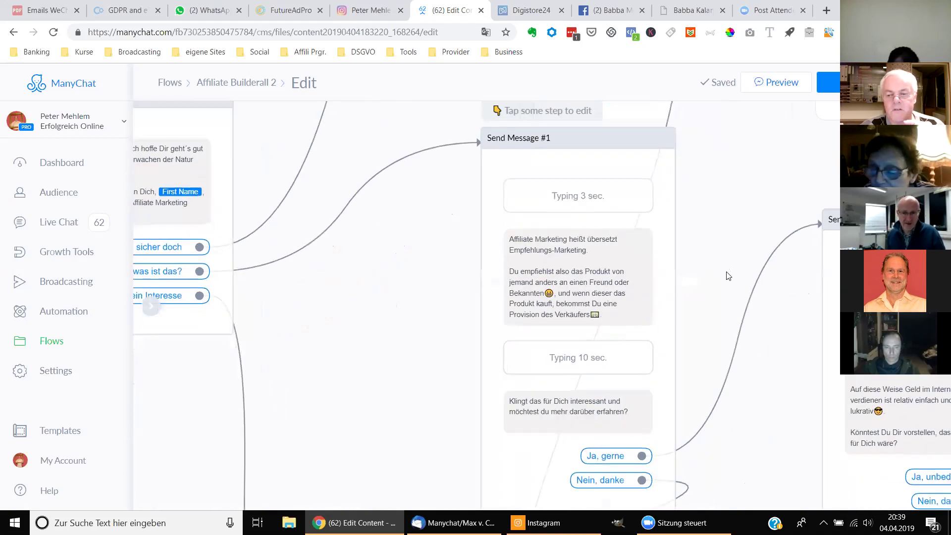
drag(727, 246, 567, 214)
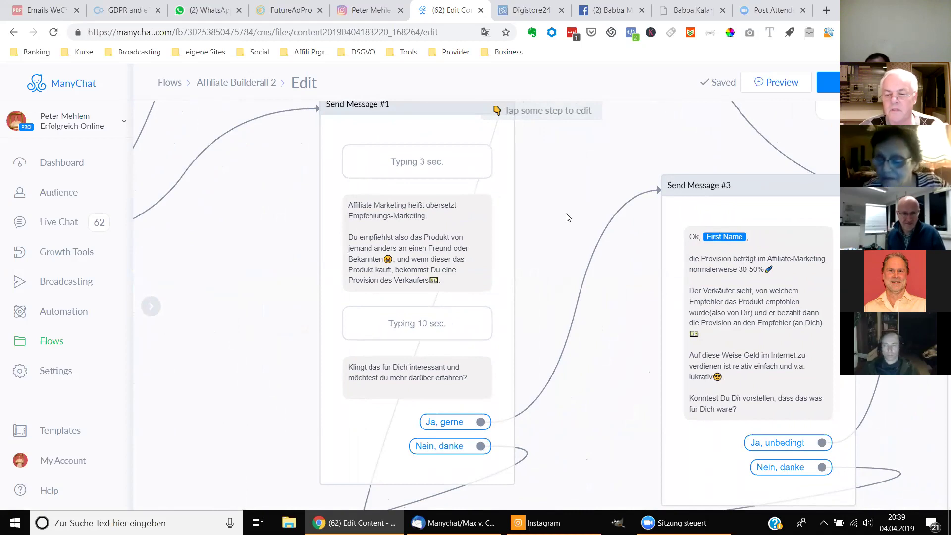
drag(567, 218, 592, 221)
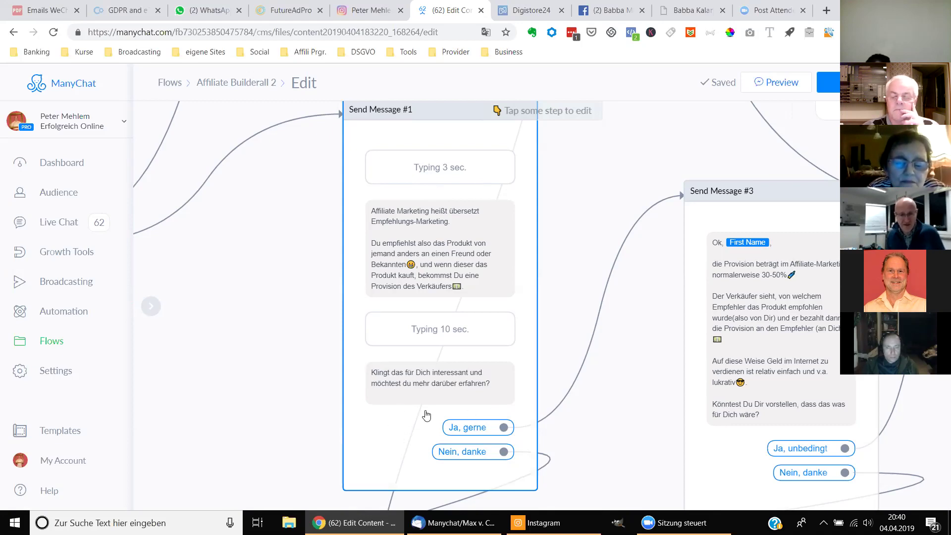
click(796, 240)
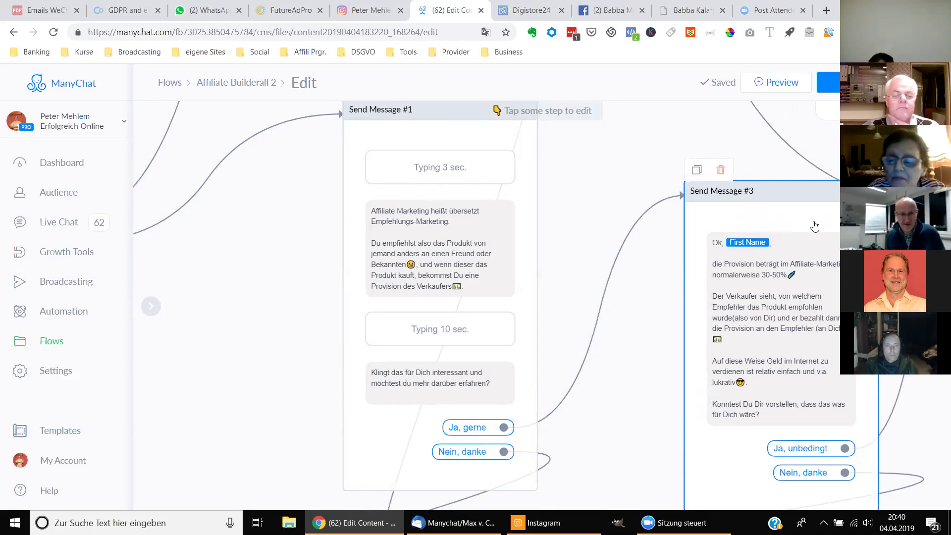
drag(279, 300, 479, 321)
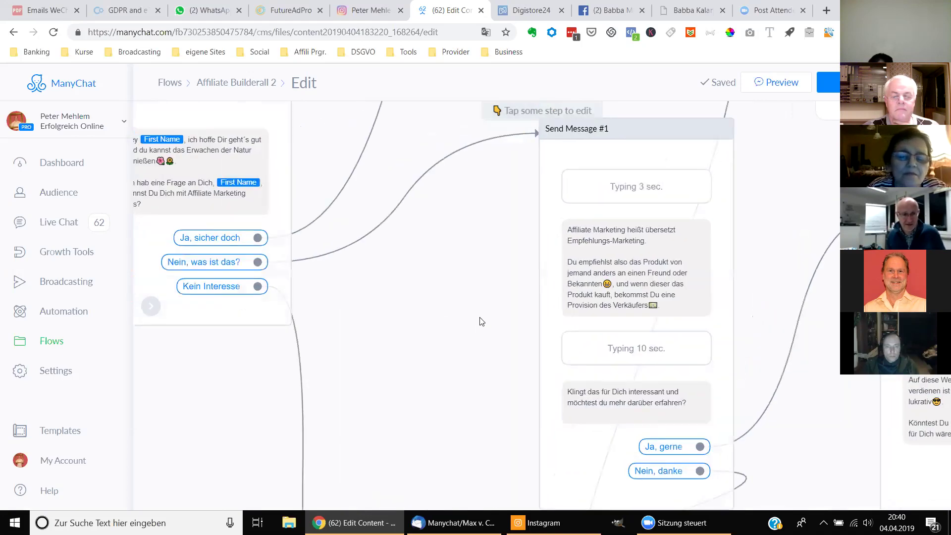
scroll(475, 323, down, 3)
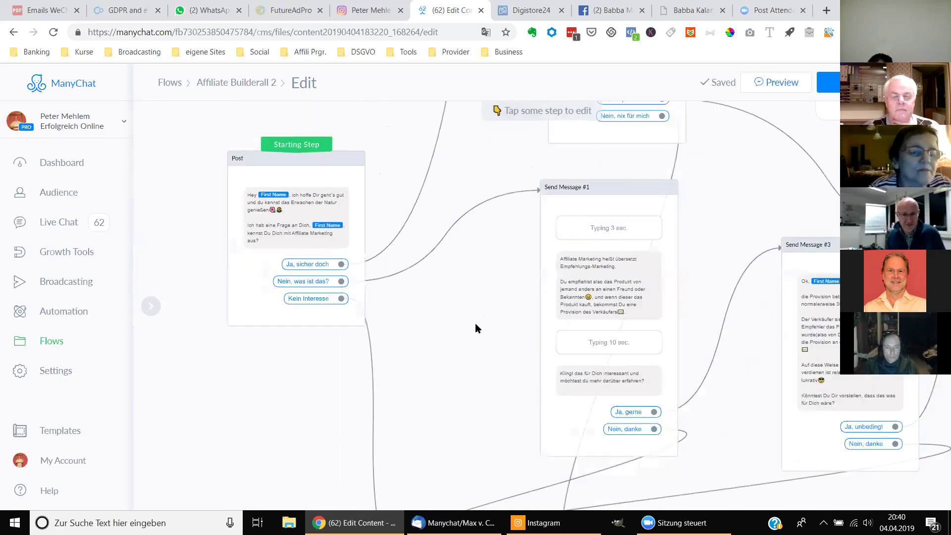
scroll(475, 323, up, 4)
scroll(474, 323, up, 1)
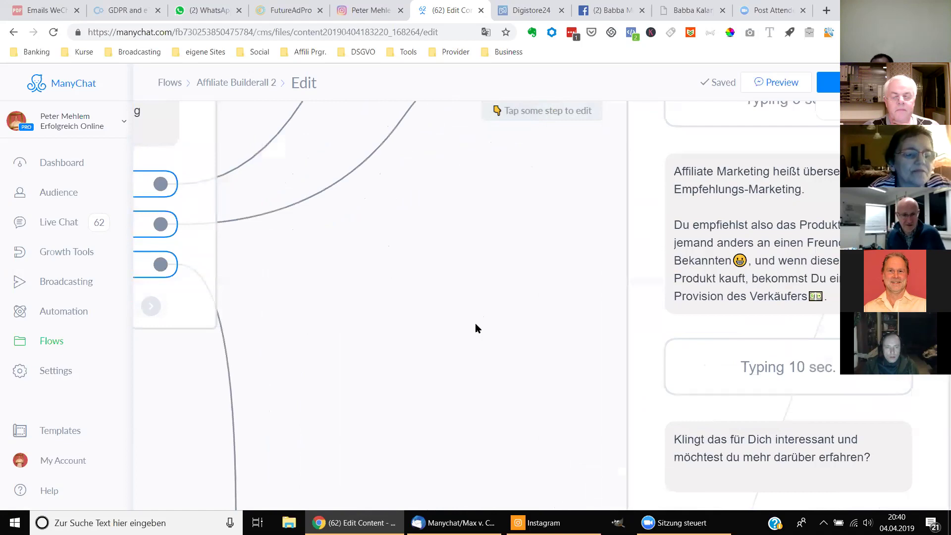
scroll(476, 328, down, 4)
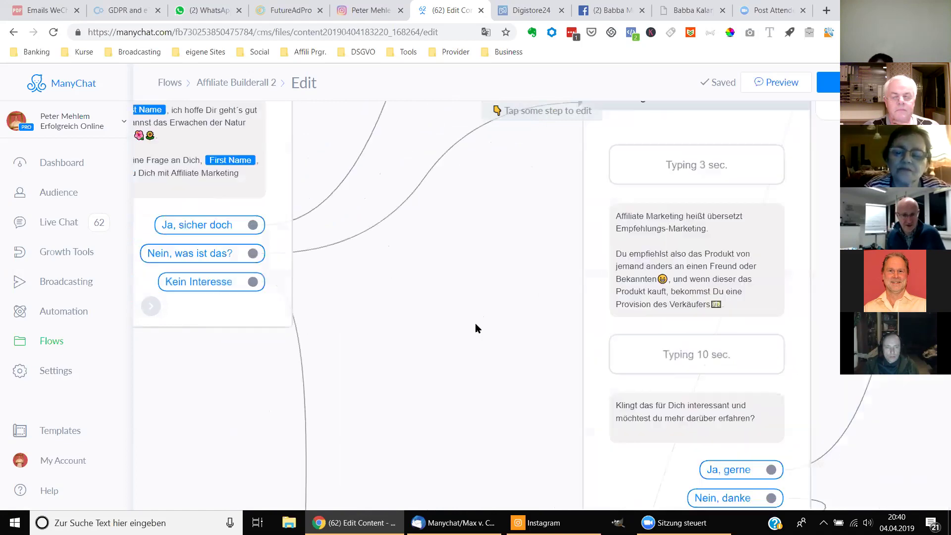
scroll(475, 328, up, 1)
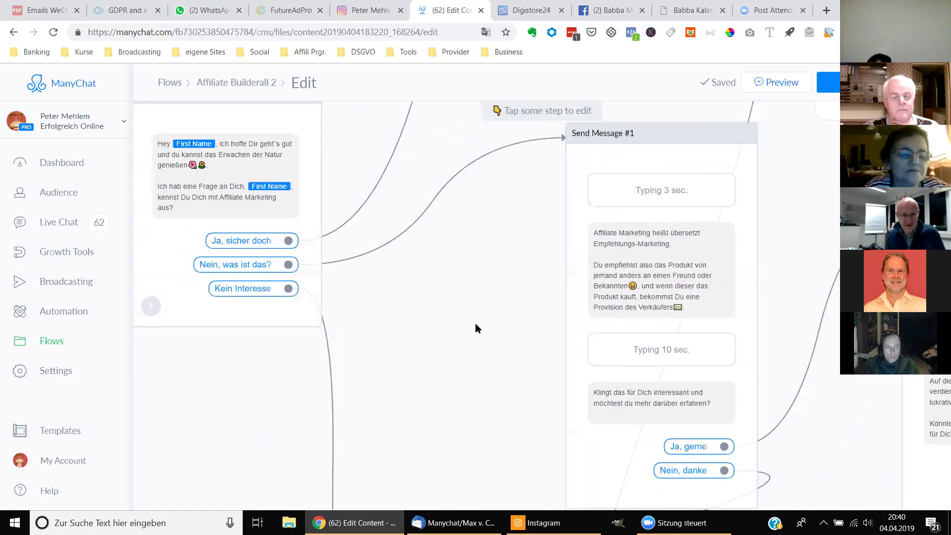
scroll(475, 327, down, 1)
scroll(474, 323, down, 2)
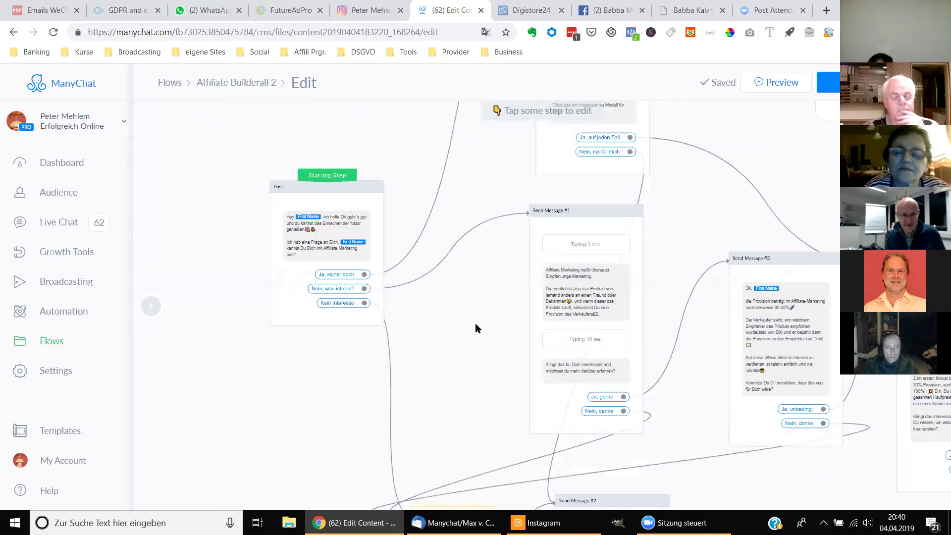
mouse_move(328, 296)
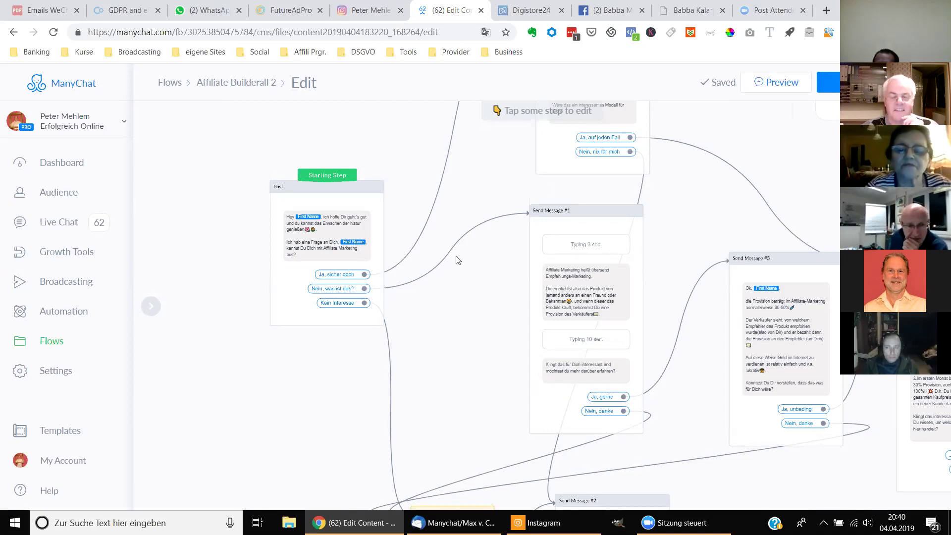
- Try adding a 3-second typing delay to the Post starting step and place it above the greeting text
click(334, 203)
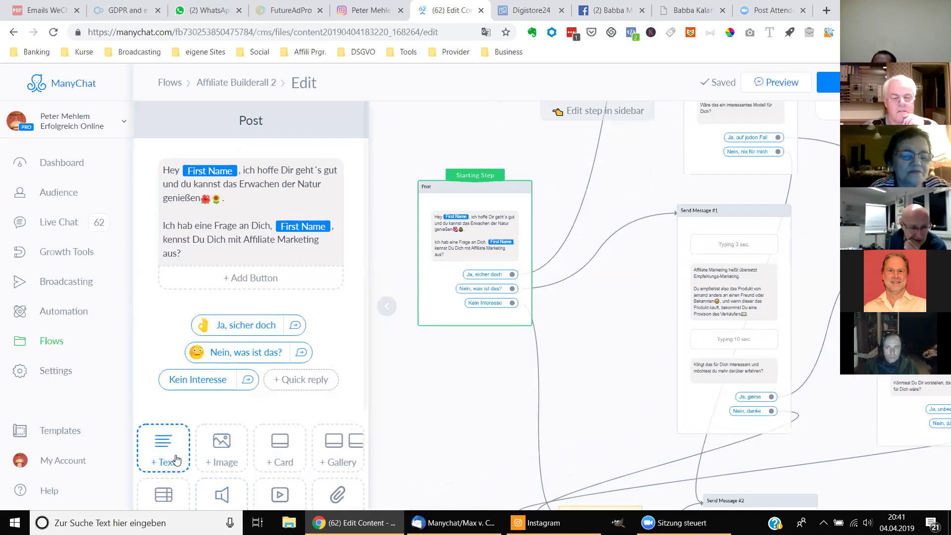
scroll(176, 461, down, 3)
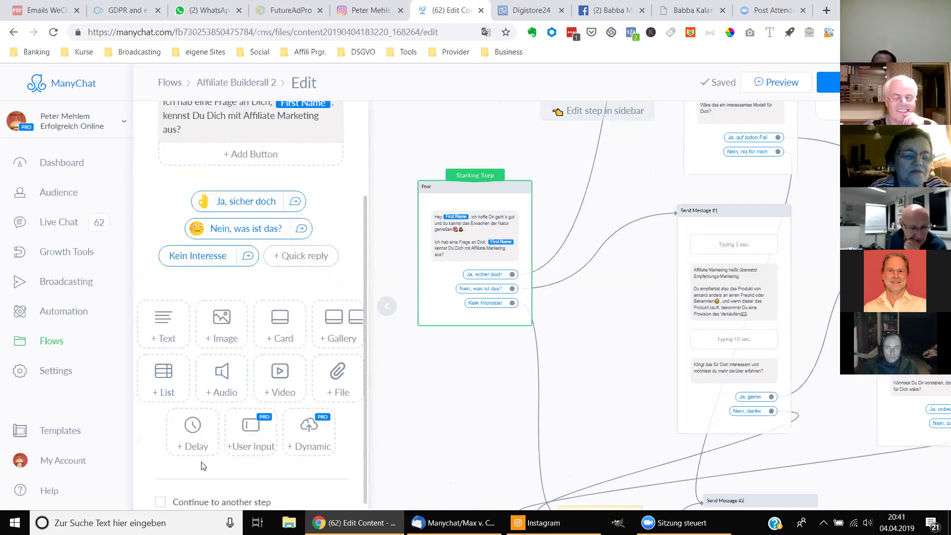
click(191, 425)
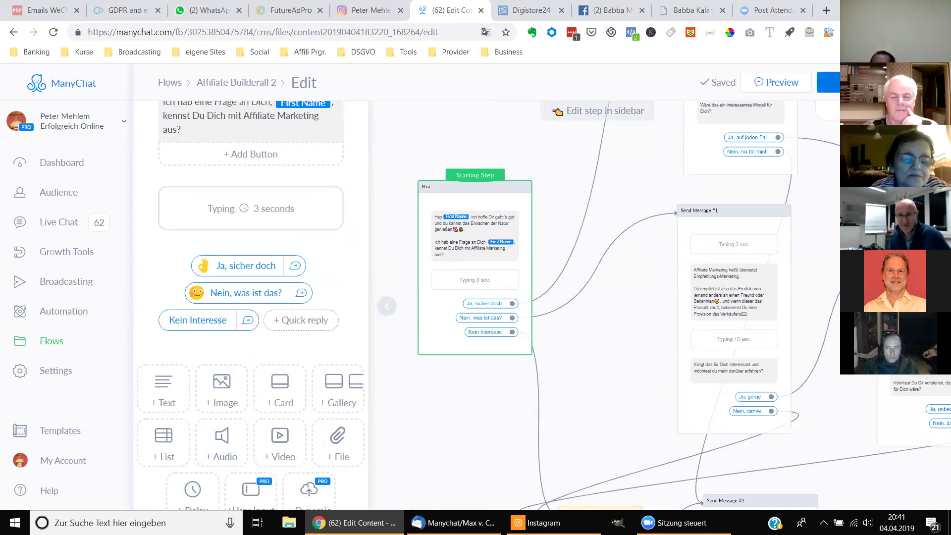
click(828, 82)
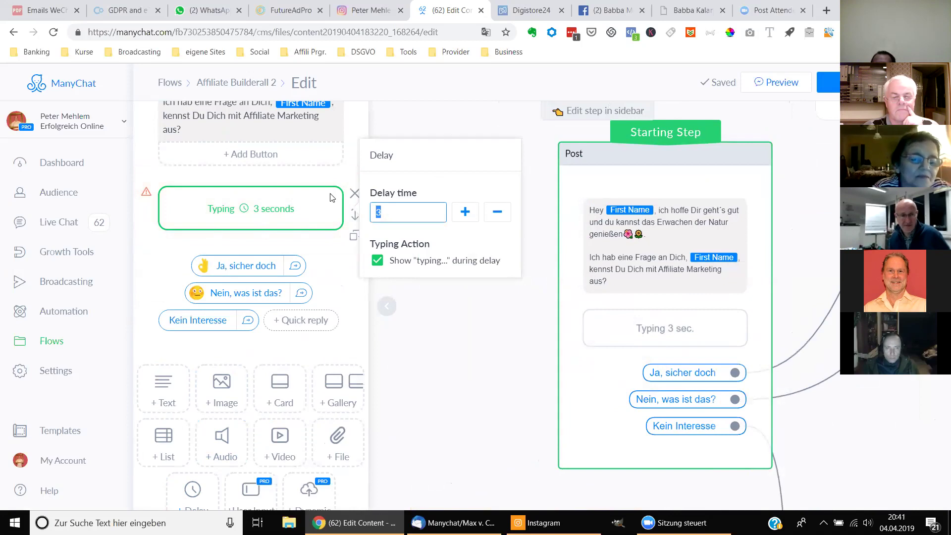
click(342, 238)
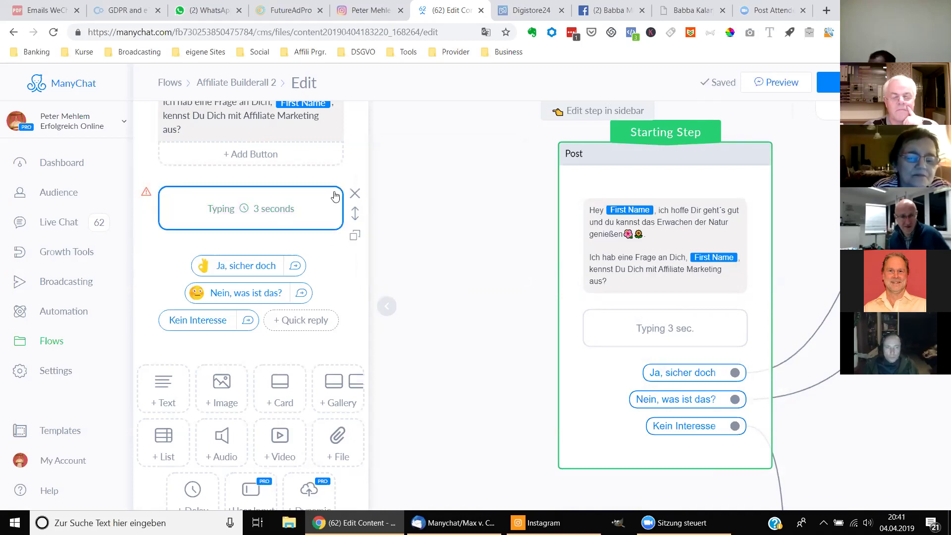
drag(354, 212, 323, 100)
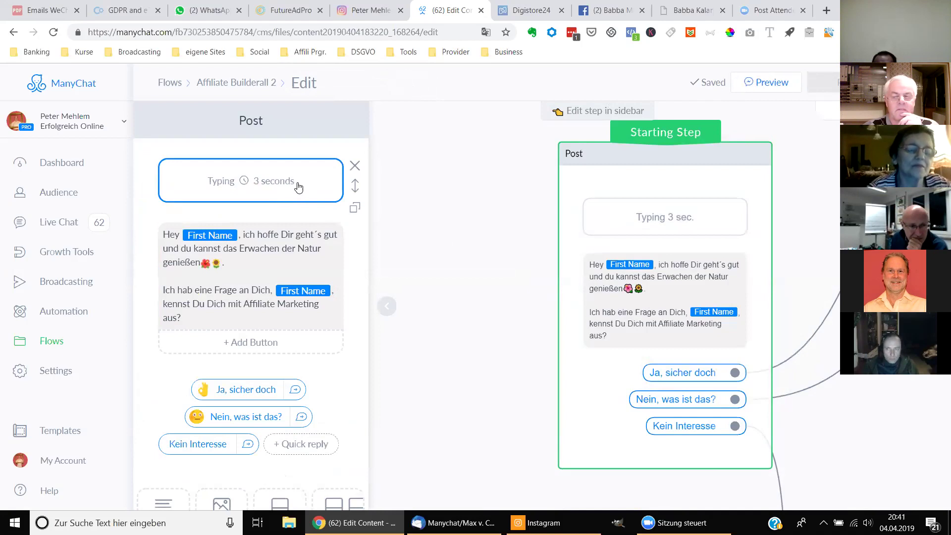
- Delete the typing delay above the greeting text in the Post starting step and close the step
click(355, 167)
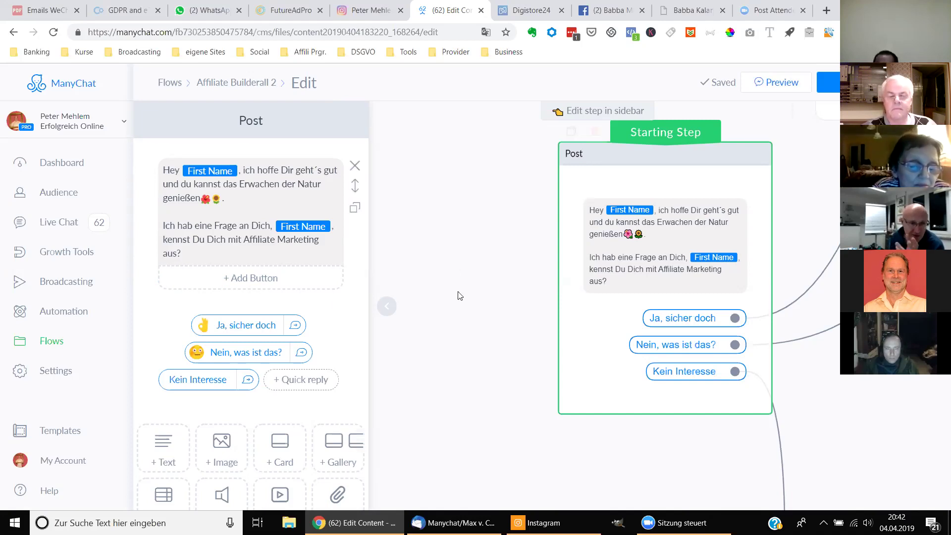
click(270, 164)
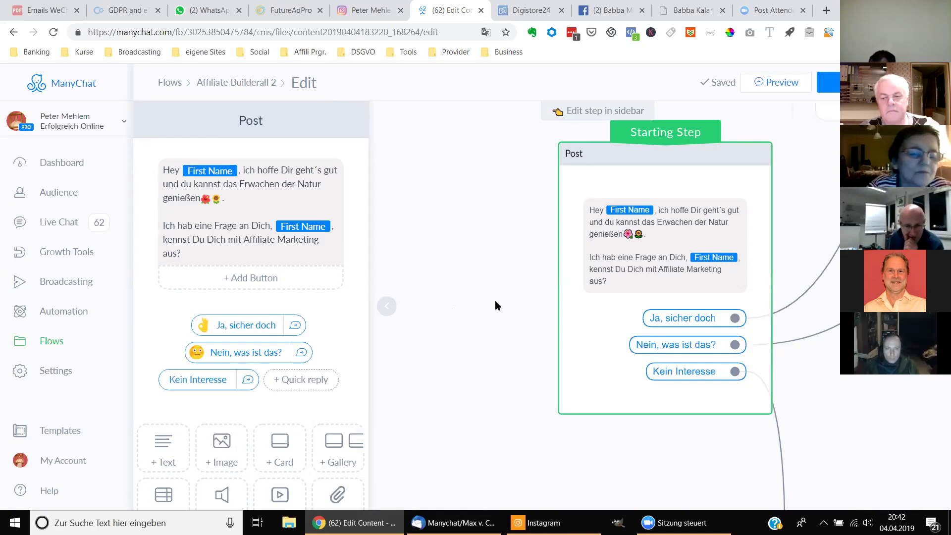
scroll(470, 352, down, 3)
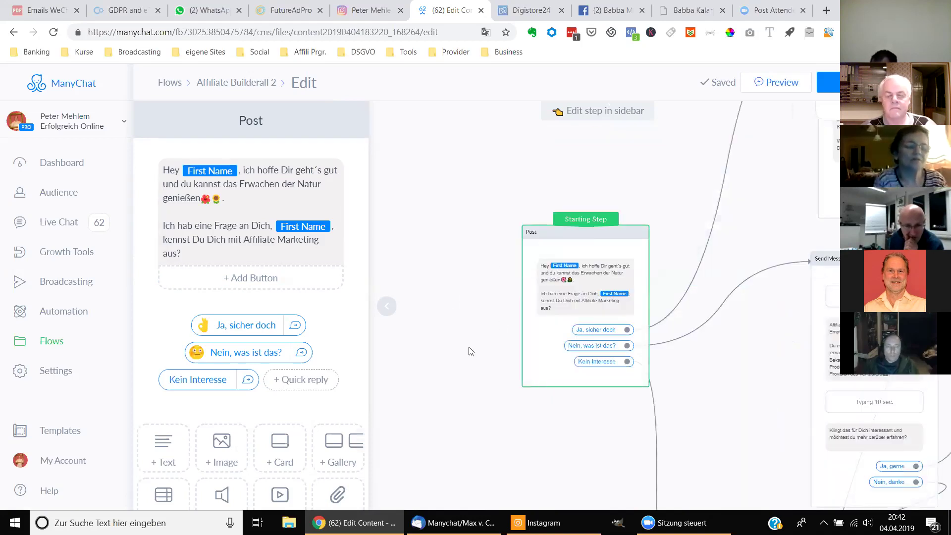
click(745, 375)
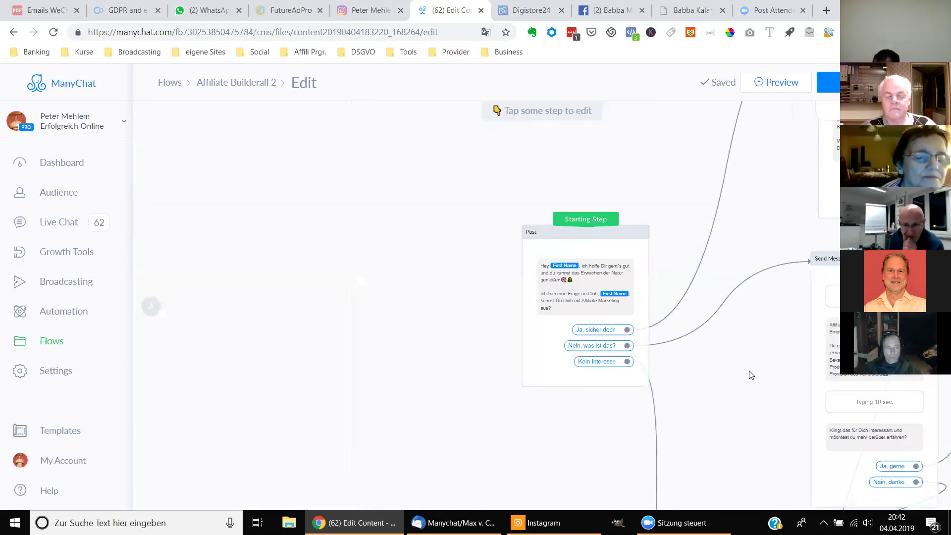
- Trace the negative replies to the Actions step that adds a tag and on to Send Message #2
drag(763, 360, 373, 285)
drag(569, 382, 444, 341)
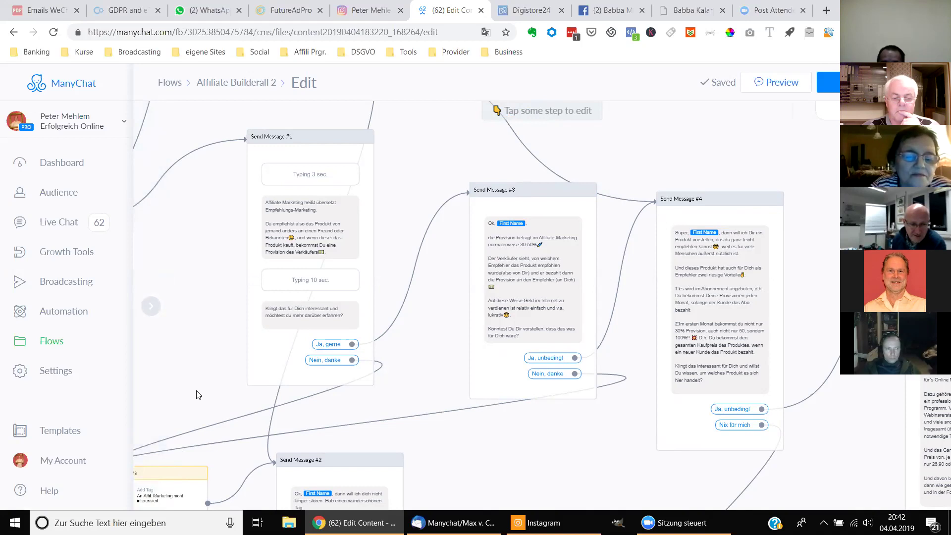
drag(215, 389, 297, 323)
mouse_move(251, 405)
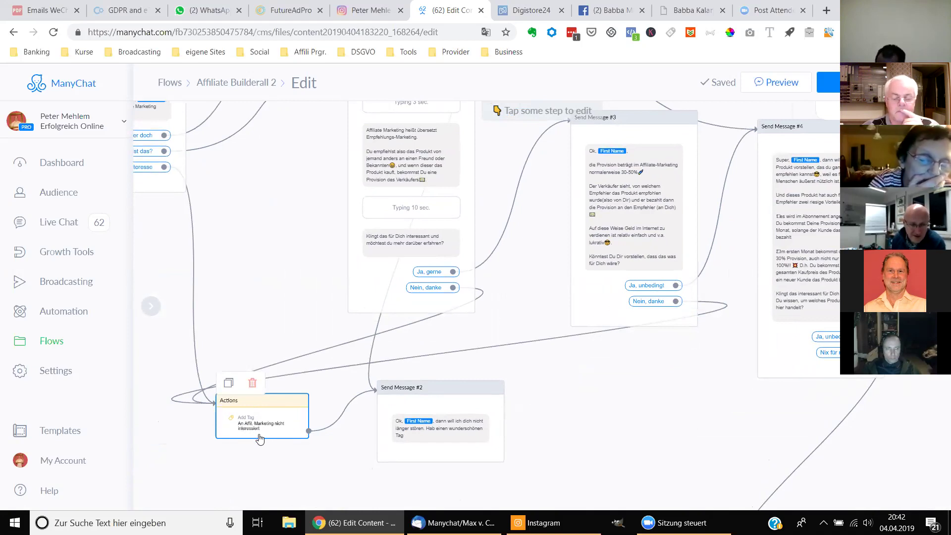
mouse_move(482, 403)
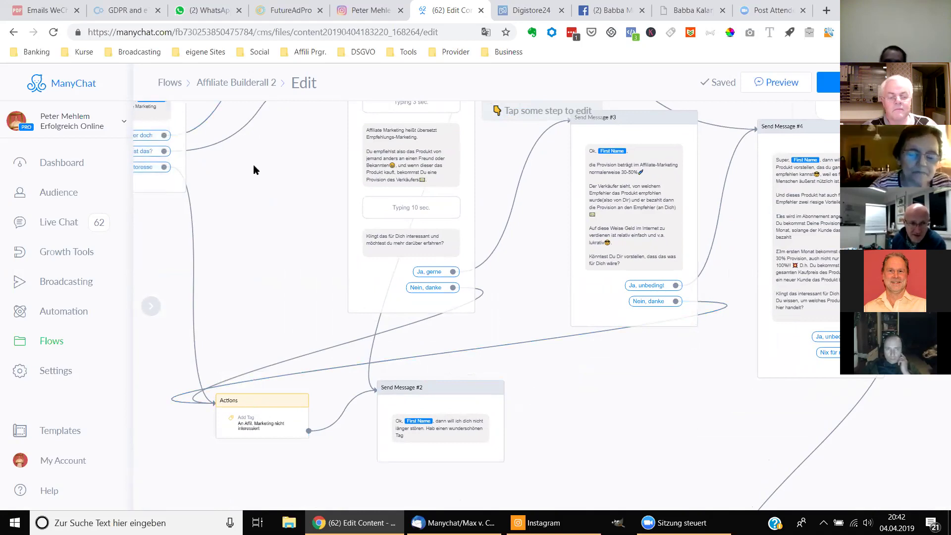
- Add a 3-second typing delay to Send Message #3 and place it above the message text
mouse_move(276, 435)
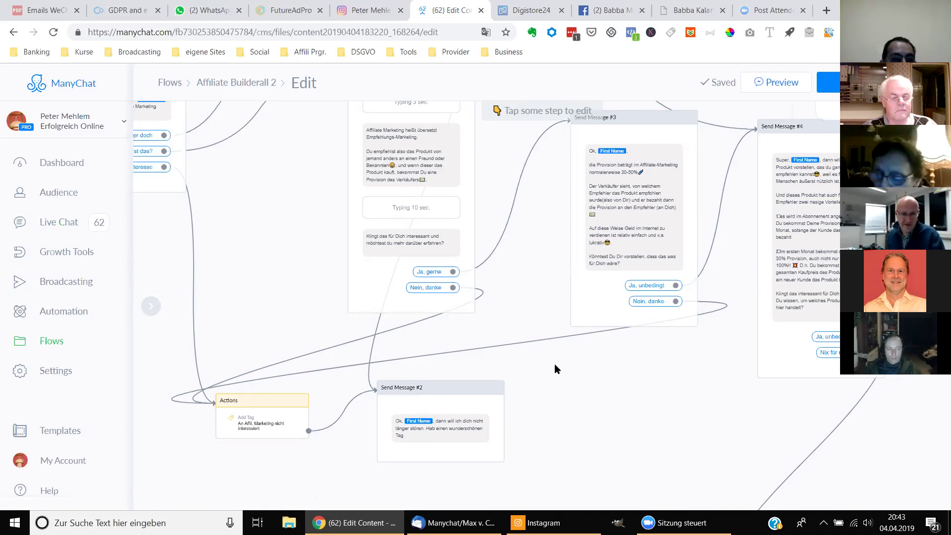
drag(537, 281, 295, 305)
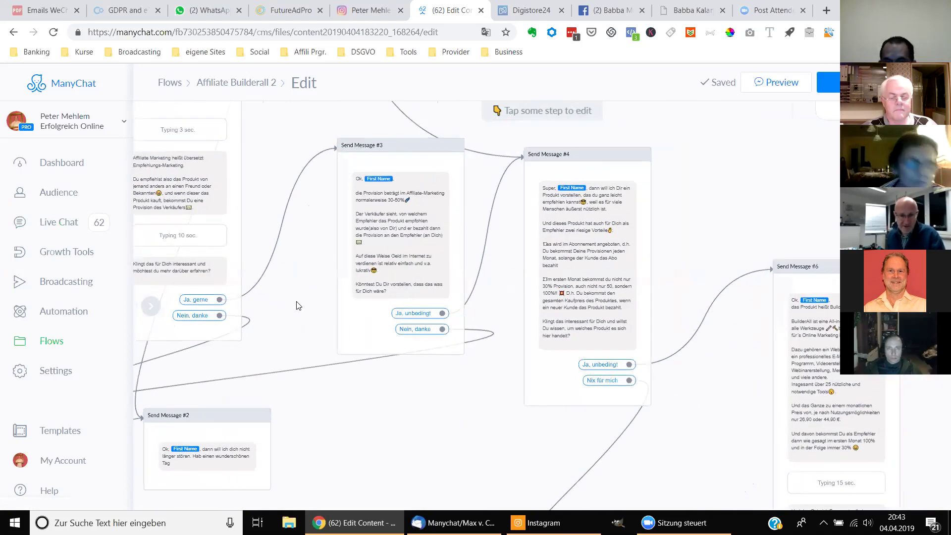
click(438, 246)
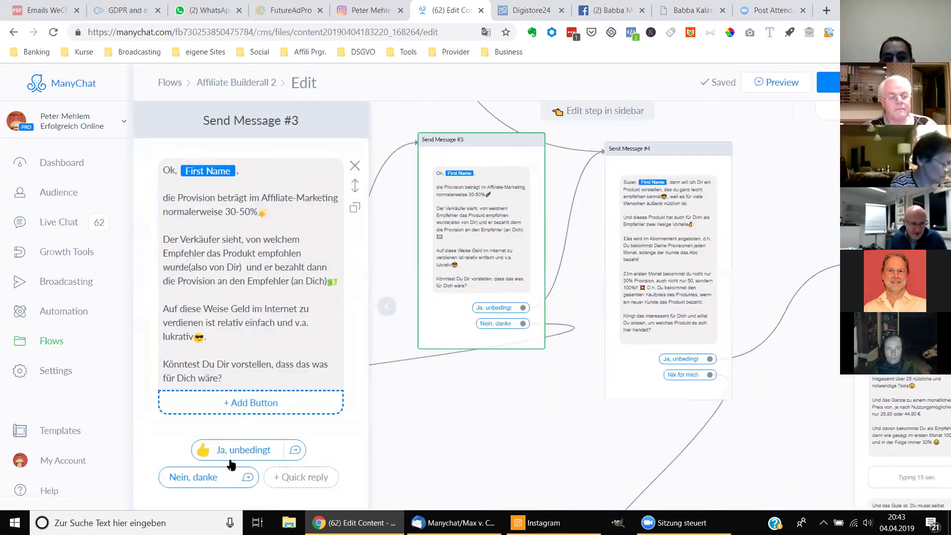
scroll(188, 448, down, 3)
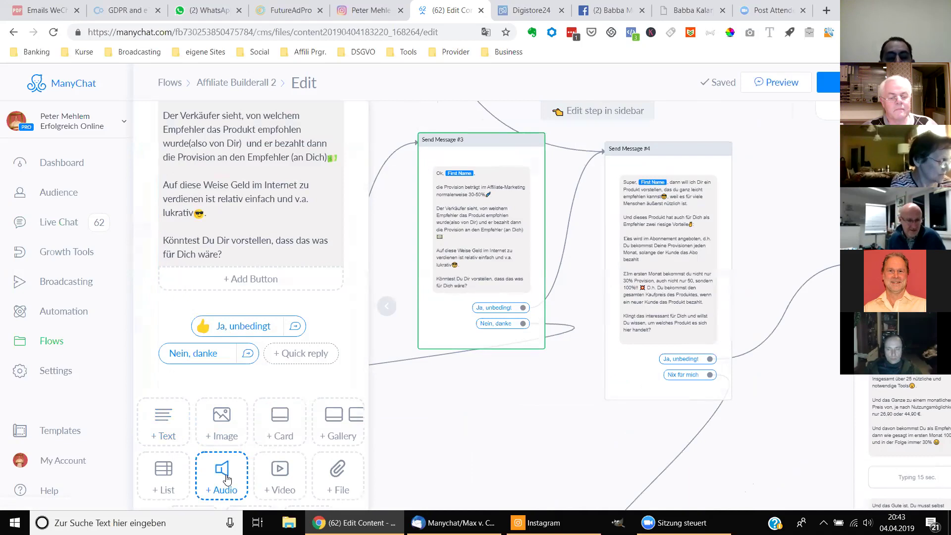
scroll(222, 480, down, 2)
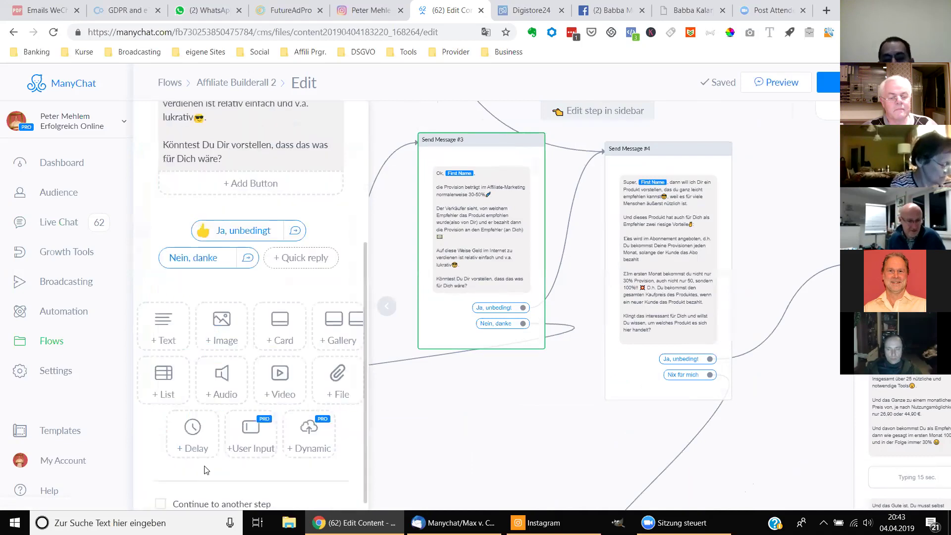
click(194, 422)
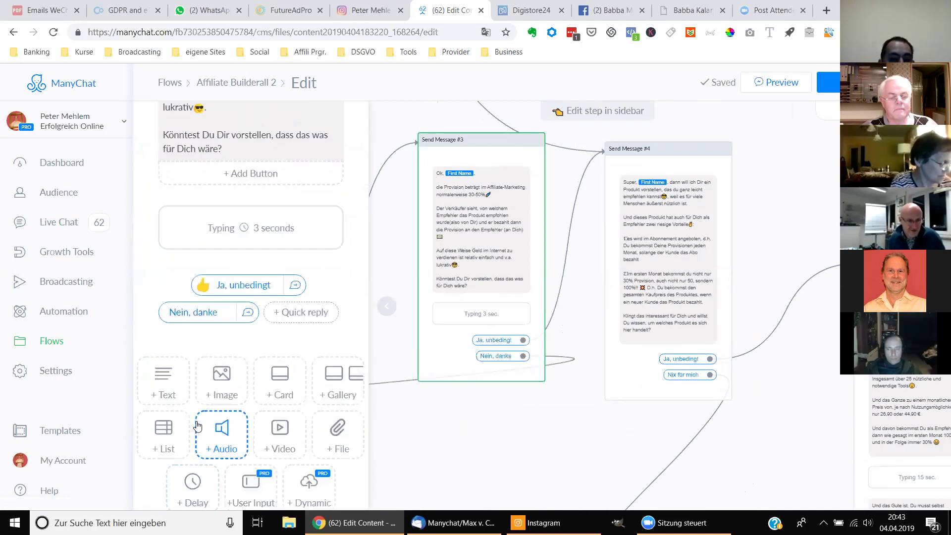
mouse_move(269, 227)
drag(276, 229, 290, 106)
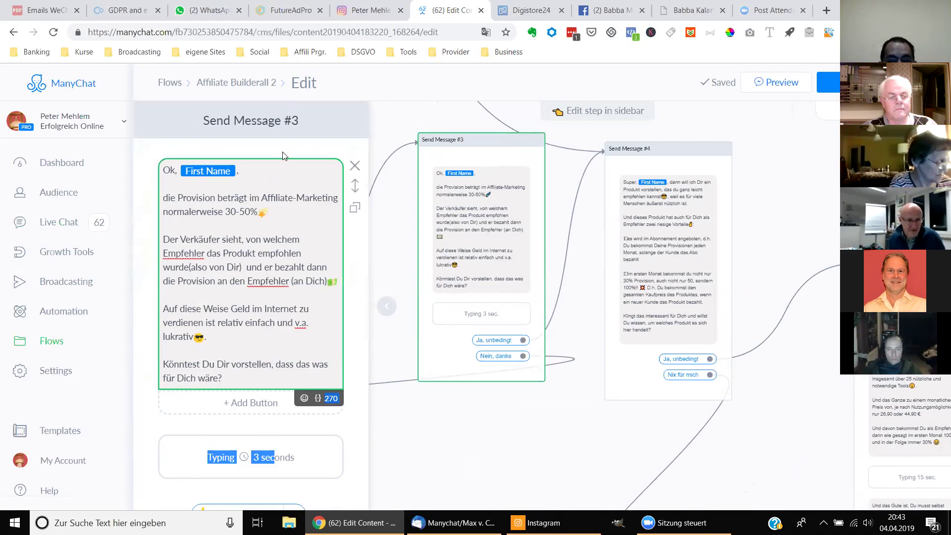
mouse_move(307, 439)
scroll(307, 439, down, 3)
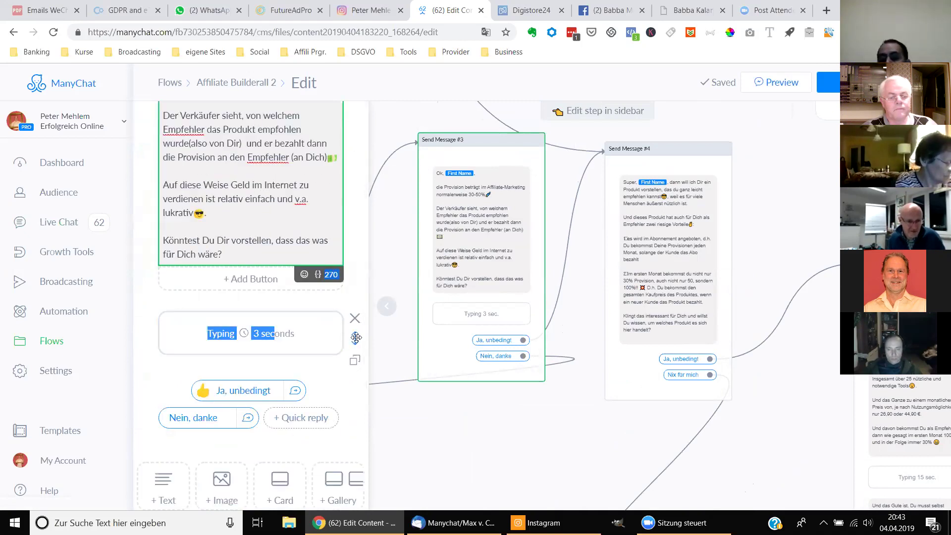
drag(354, 338, 321, 168)
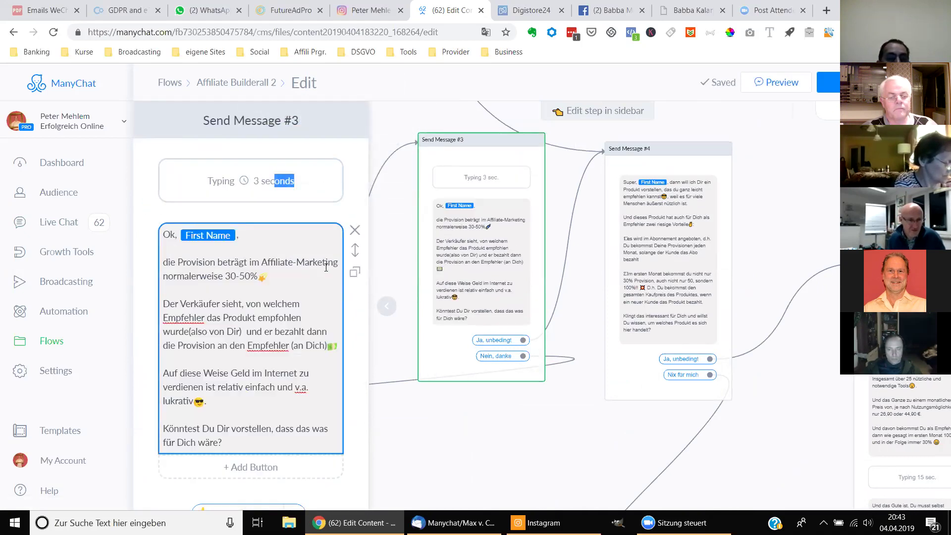
- Add a second typing delay and an empty text block below the existing text in Send Message #3
scroll(316, 308, down, 3)
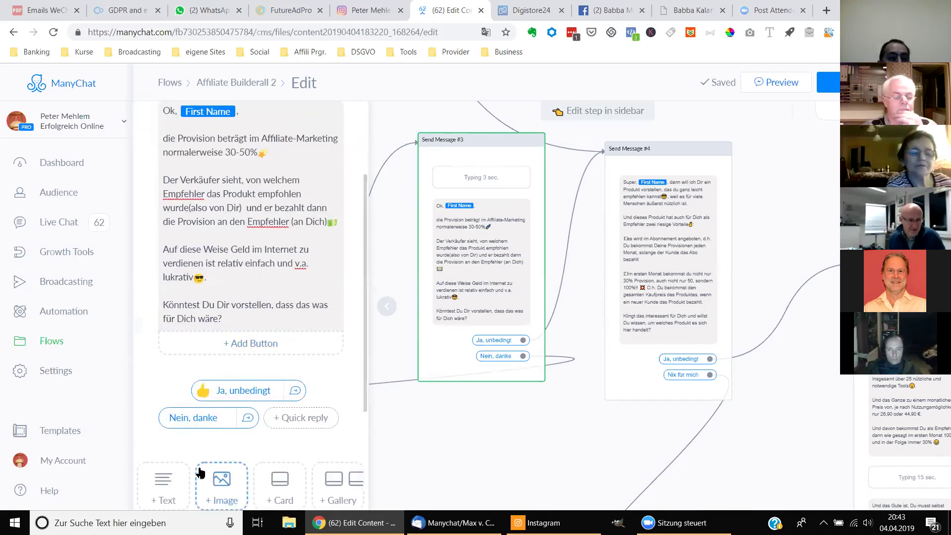
scroll(200, 470, down, 3)
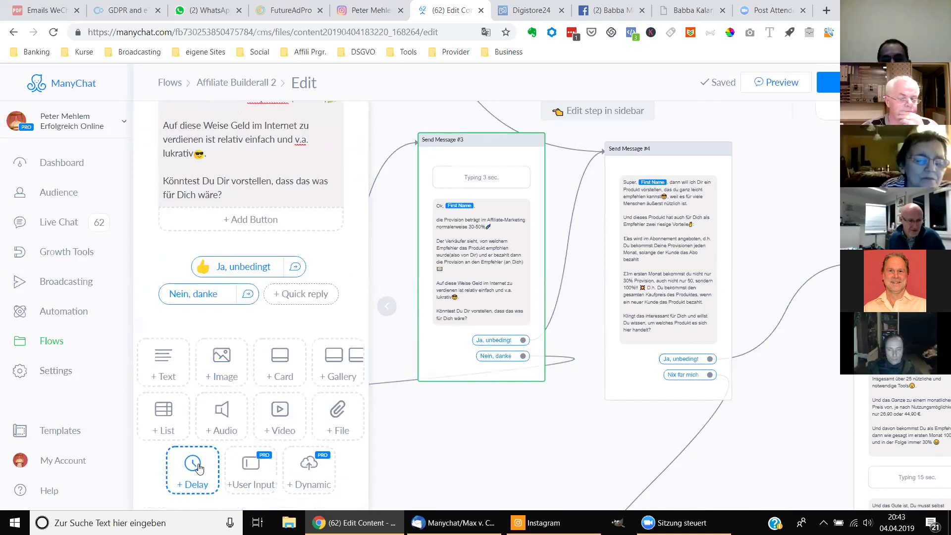
click(194, 468)
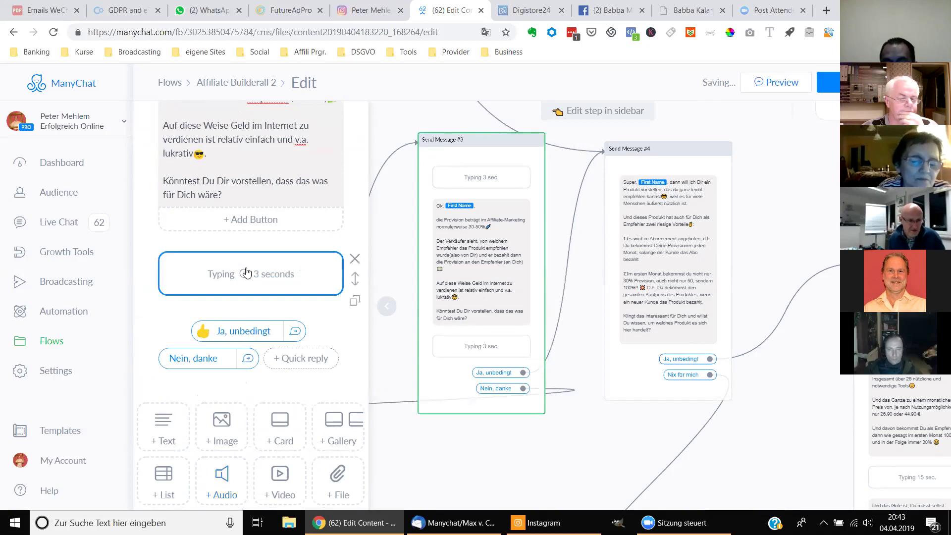
click(171, 429)
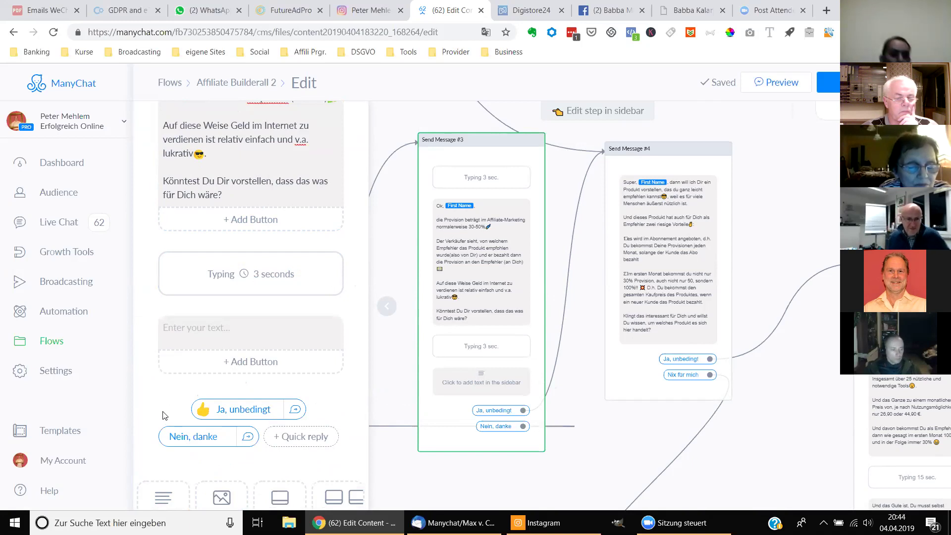
- Set the typing delay between the two text blocks of Send Message #3 to 8 seconds
click(225, 278)
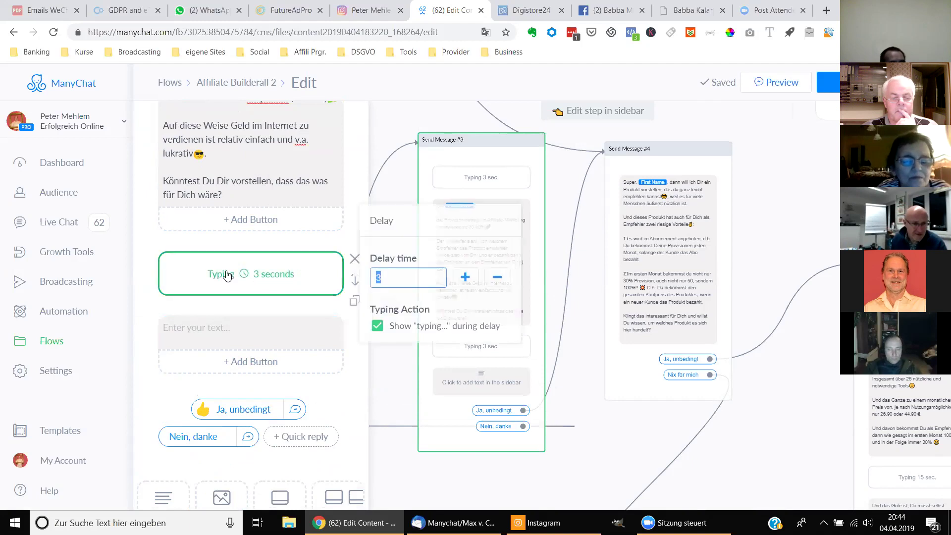
click(466, 279)
click(466, 279)
click(466, 279)
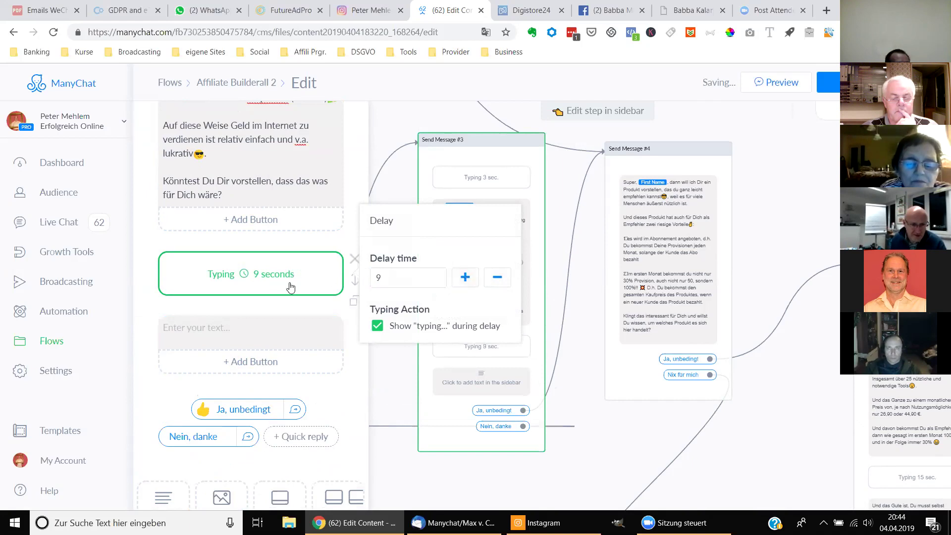
click(497, 282)
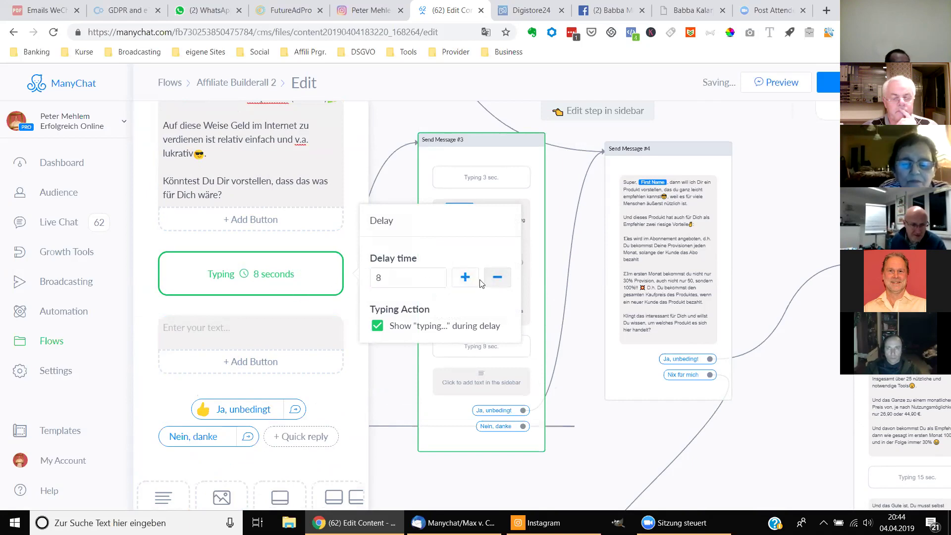
click(278, 326)
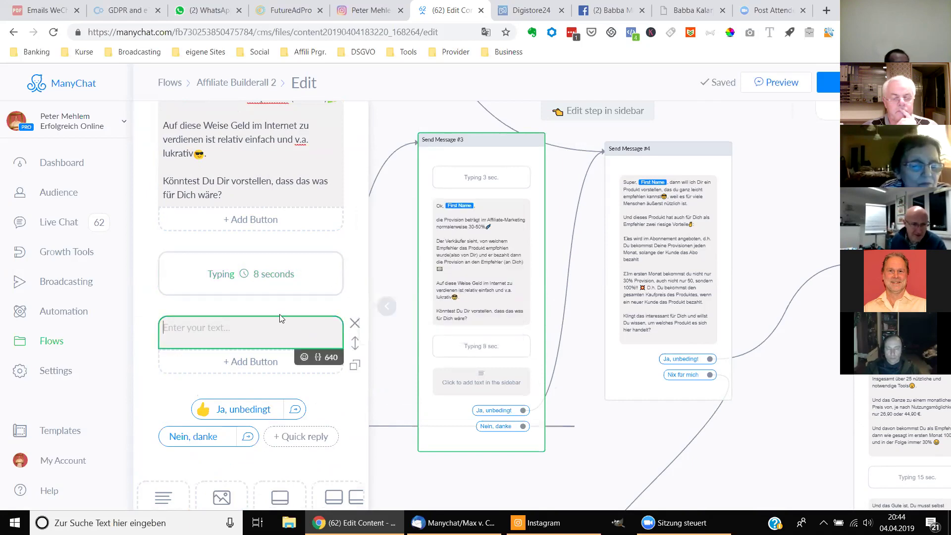
- Insert the missing space between "wurde" and "(also von Dir)" in the first text of Send Message #3
scroll(272, 297, up, 1)
scroll(266, 283, up, 1)
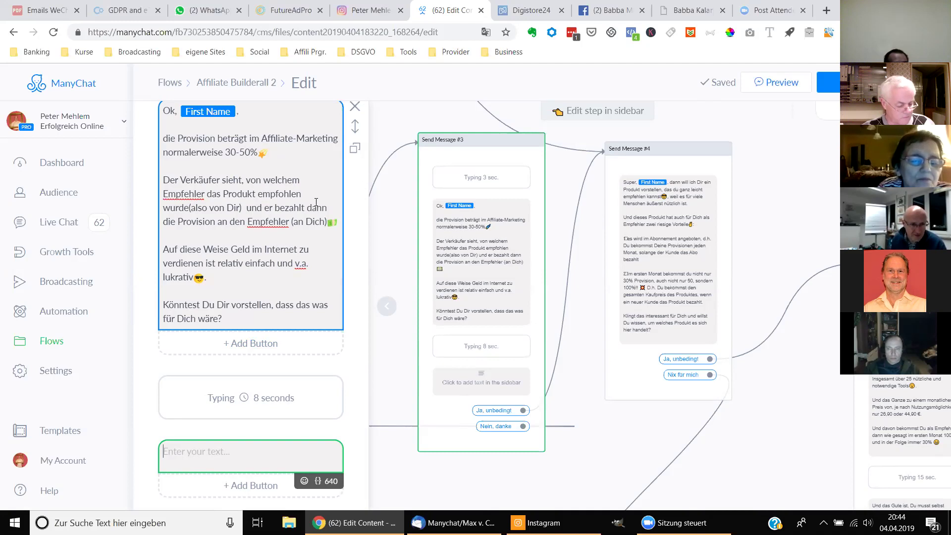
click(188, 208)
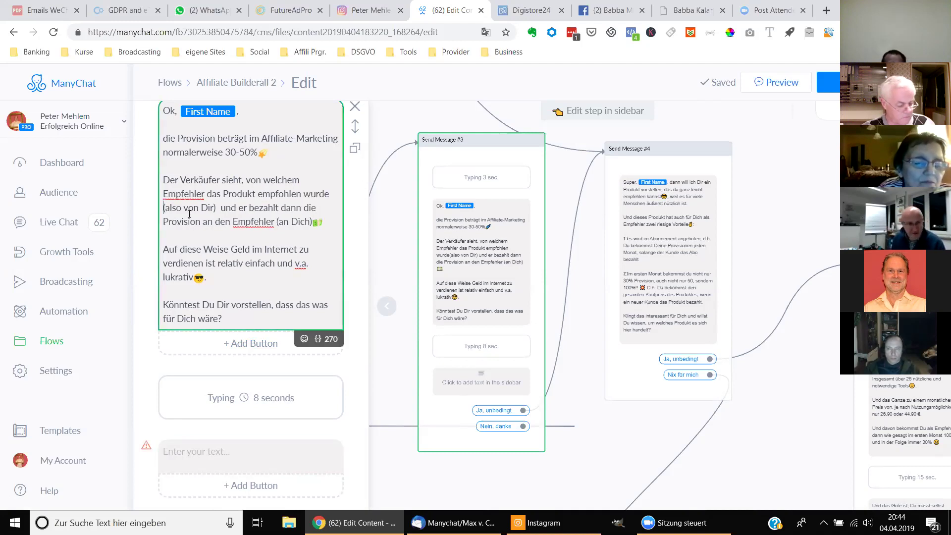
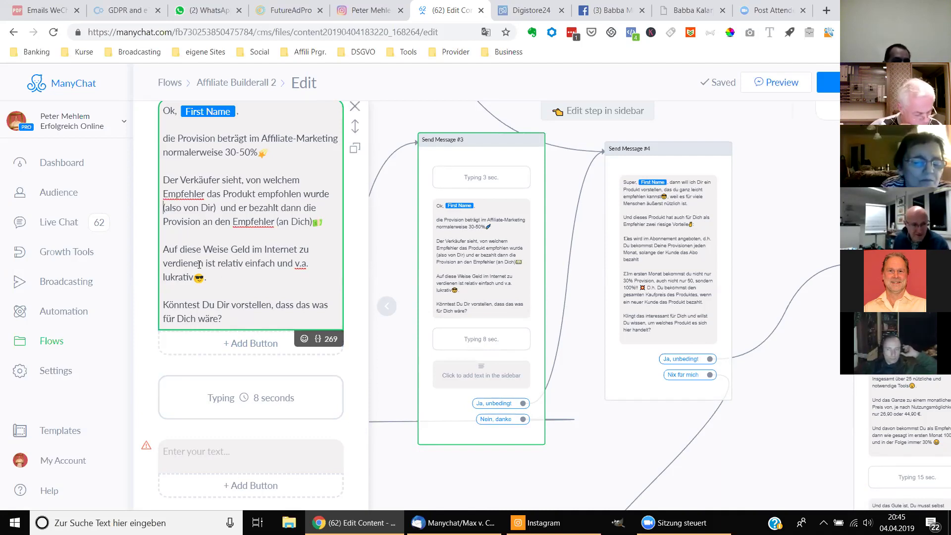
- Write "Könntest Du Dir vorstellen, auf diese Art und Weise relativ einfach im Internet Geld zu verdienen?" in the empty text block of Send Message #3
scroll(189, 320, down, 2)
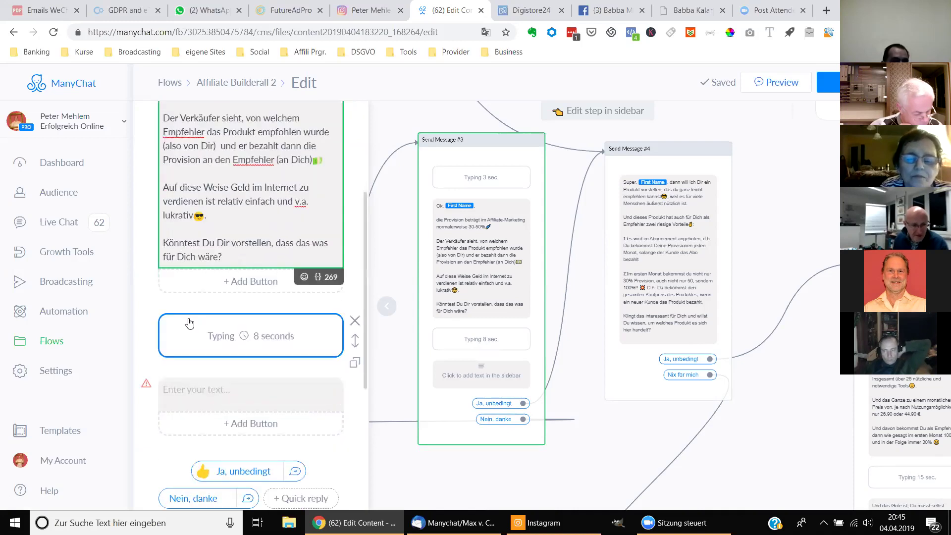
click(217, 387)
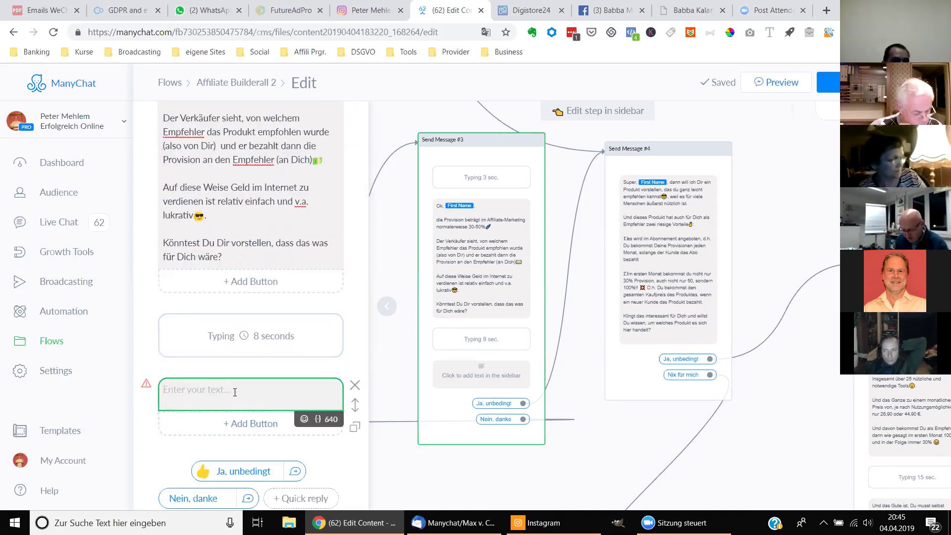
text(Könnte)
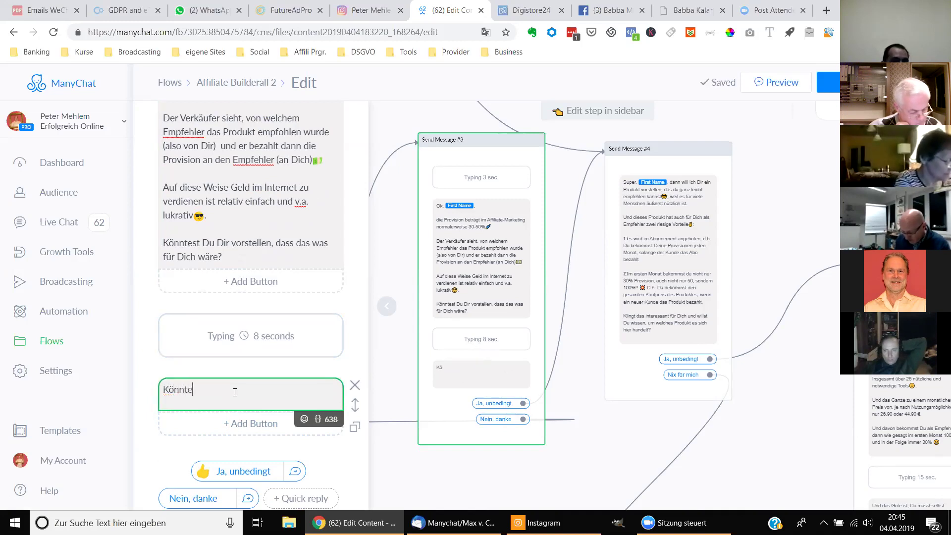
text(st Du Dir vorstellen)
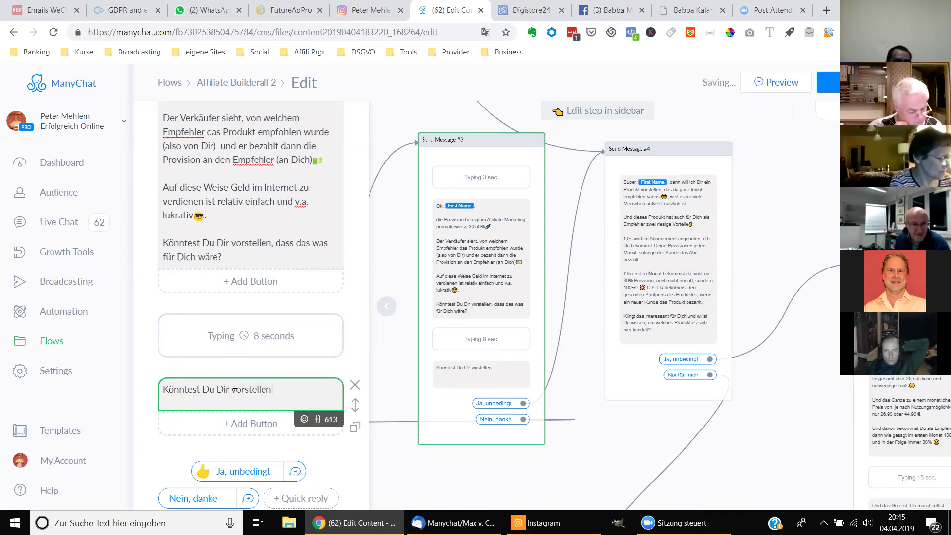
text(au)
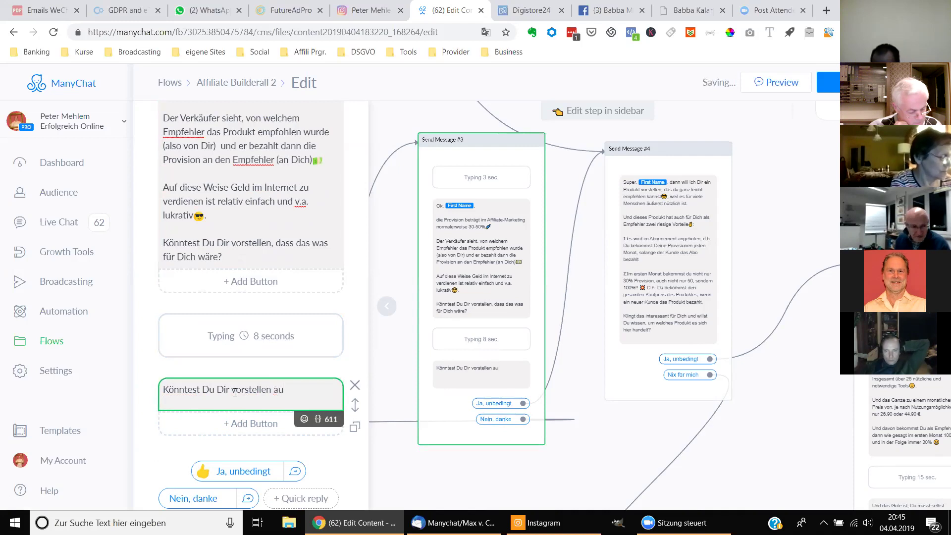
key(BackSpace)
key(BackSpace)
key(BackSpace)
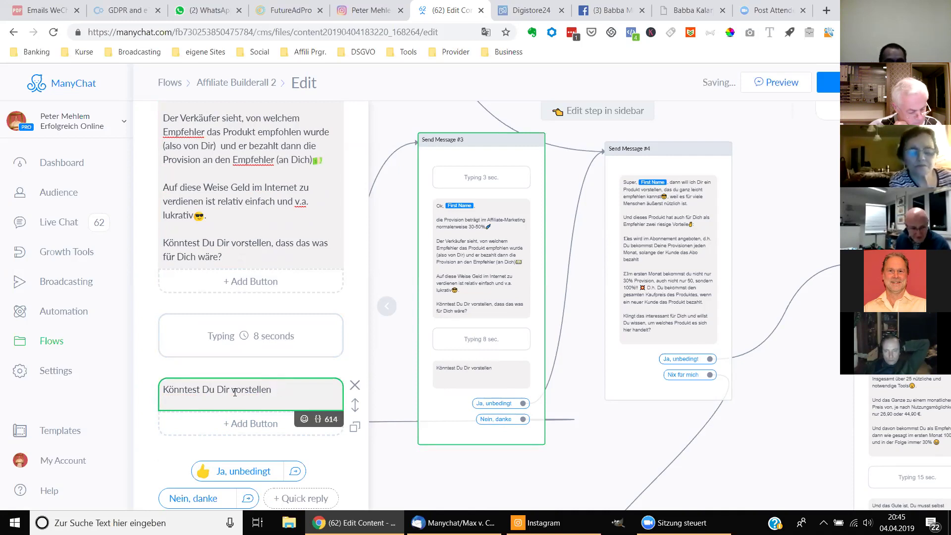
text(, auf diese )
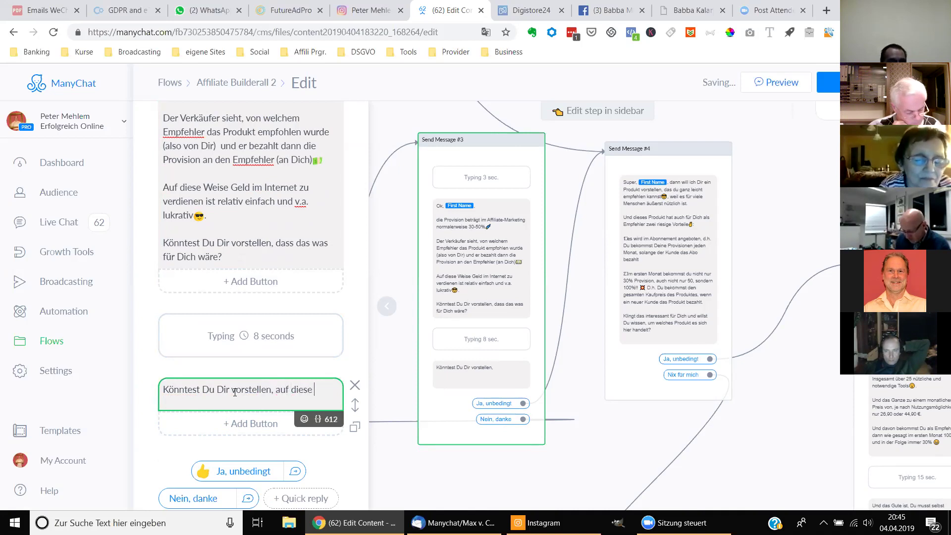
text(Art und Weise)
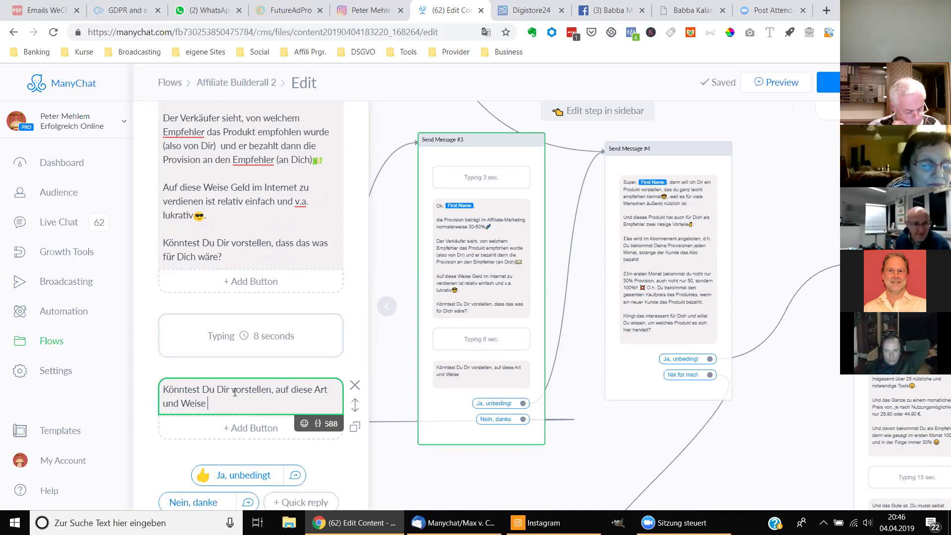
text(relativ e)
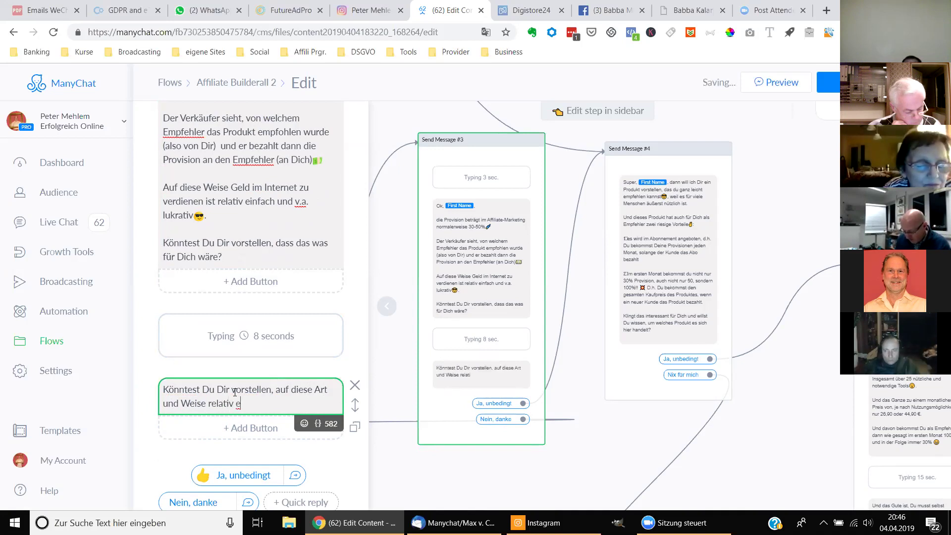
text(infach im Intern)
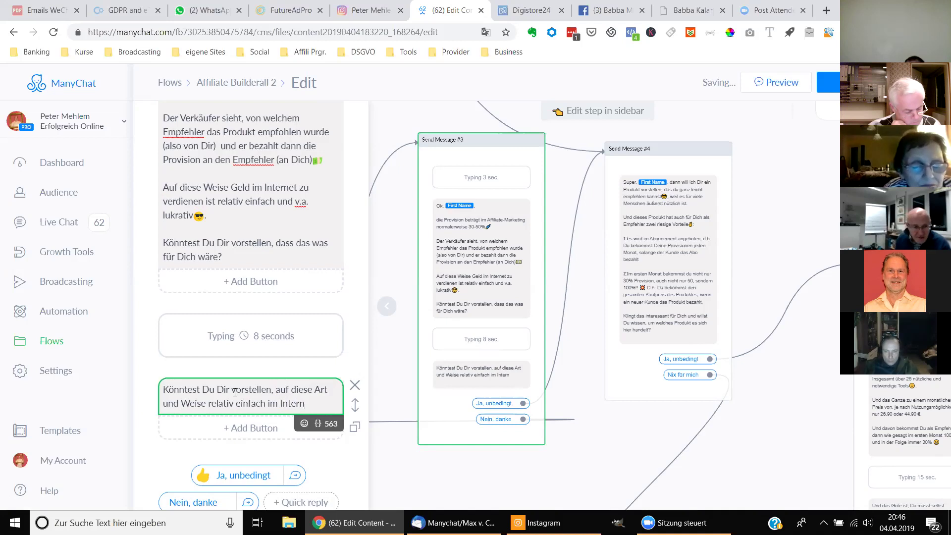
text(et Geld zu)
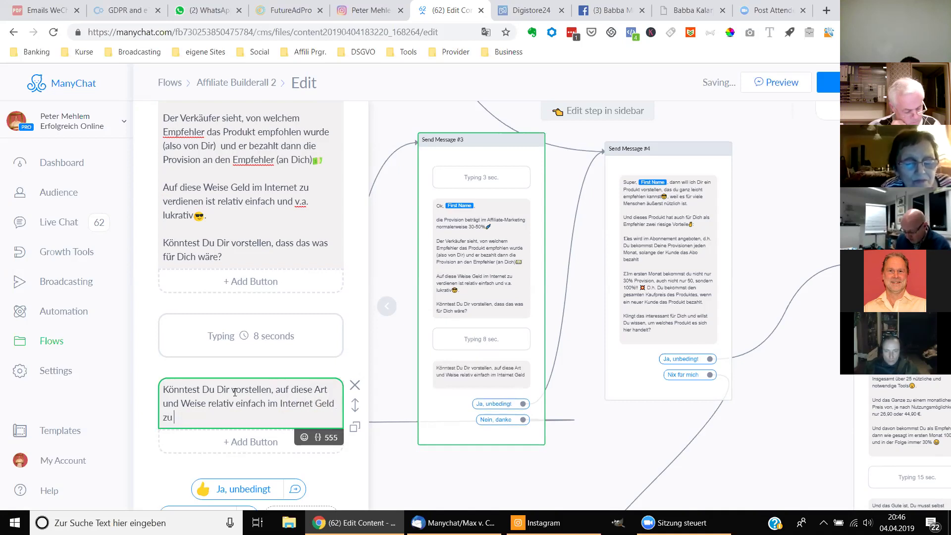
text( verdienen)
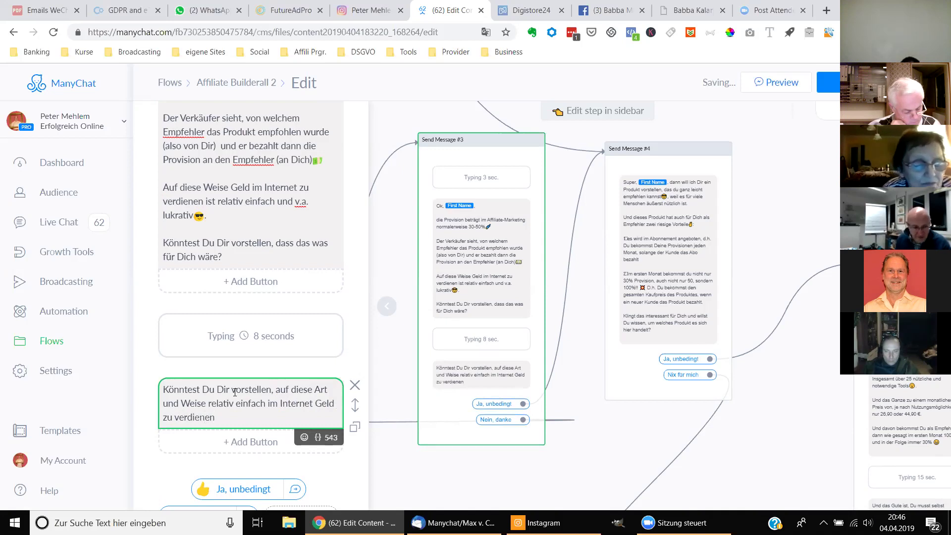
text(?)
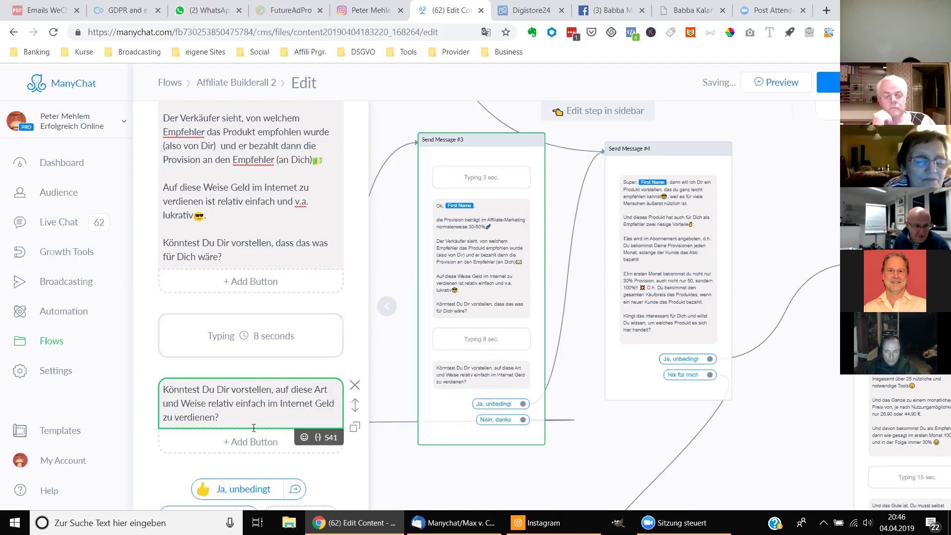
- Add a grinning smiley emoji after "zu verdienen?" in the second text of Send Message #3
click(304, 438)
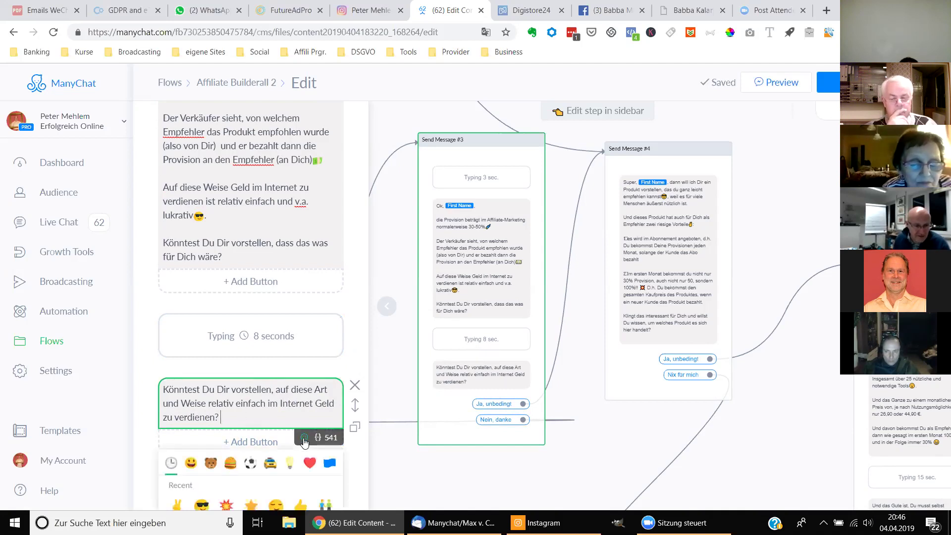
click(190, 464)
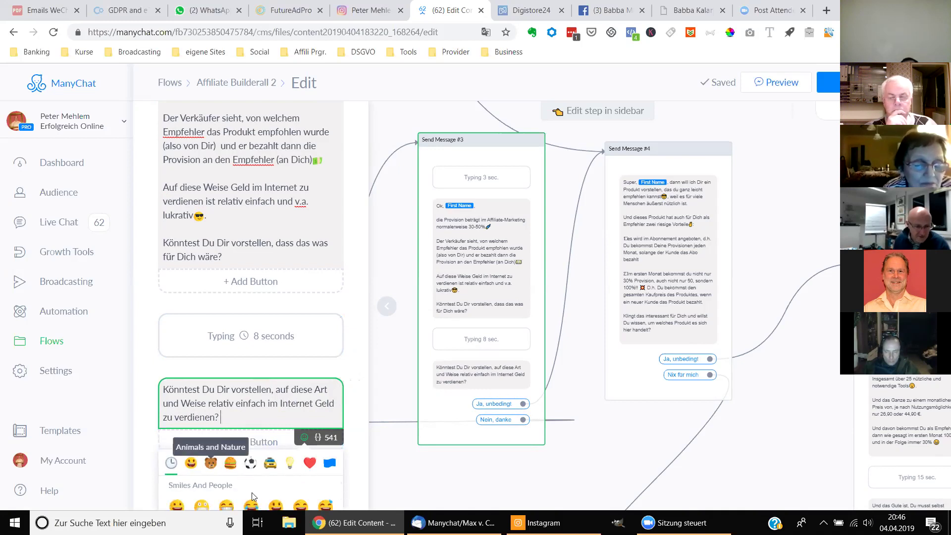
click(177, 505)
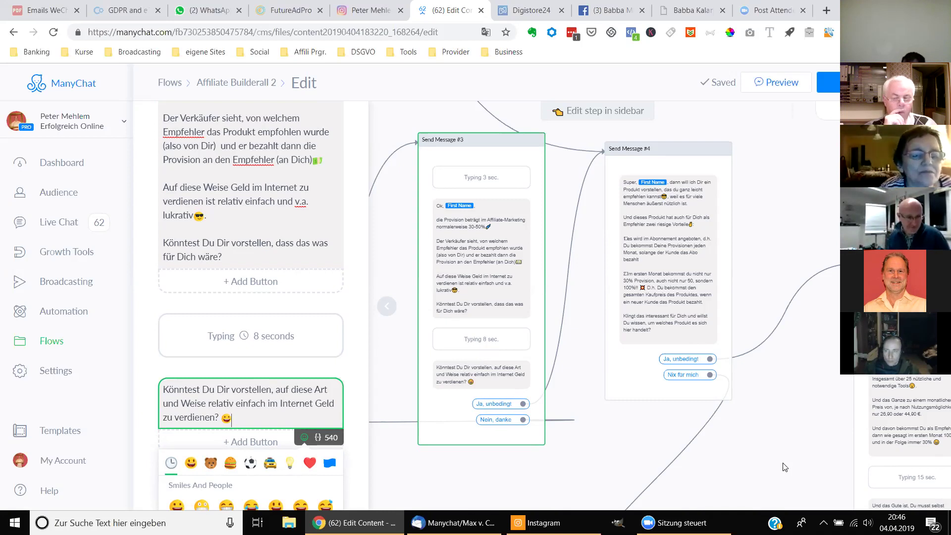
- Delete the paragraphs "Auf diese Weise Geld im Internet…" and "Könntest Du Dir vorstellen, dass das was für Dich wäre?" with trailing blank lines from Send Message #3's first text
click(179, 190)
drag(165, 187, 324, 255)
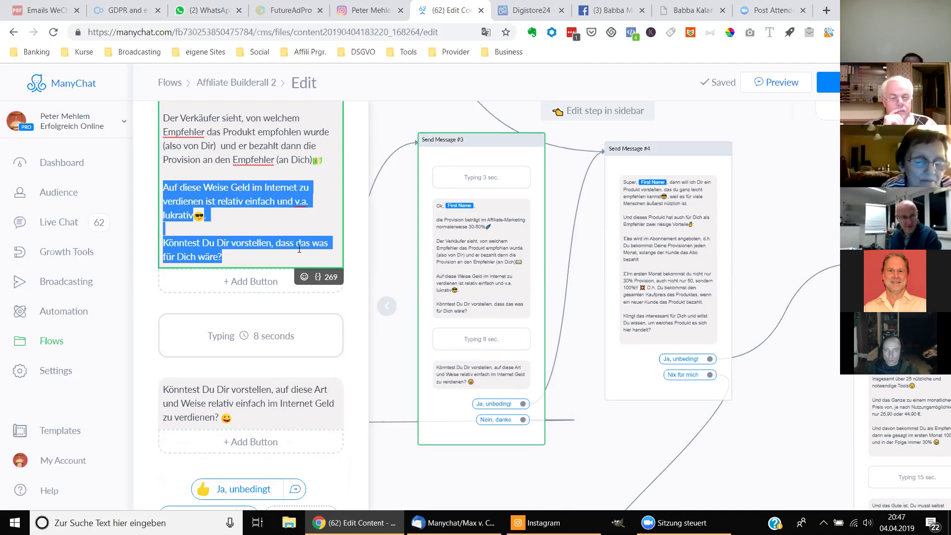
key(BackSpace)
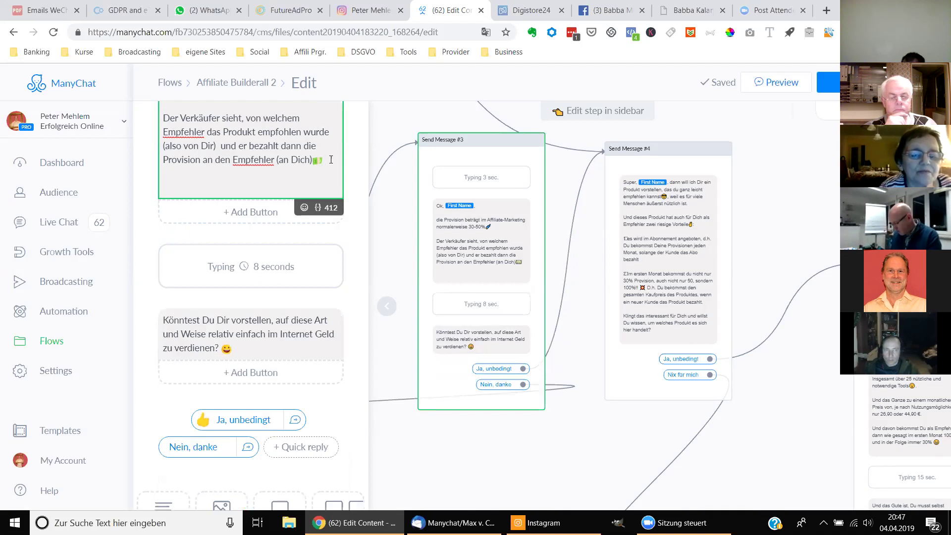
key(BackSpace)
key(BackSpace)
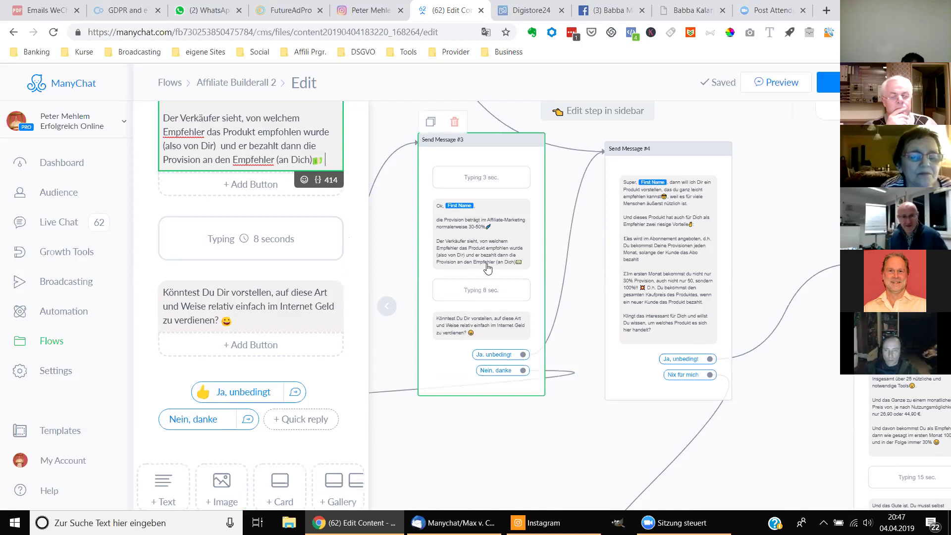
scroll(252, 207, up, 3)
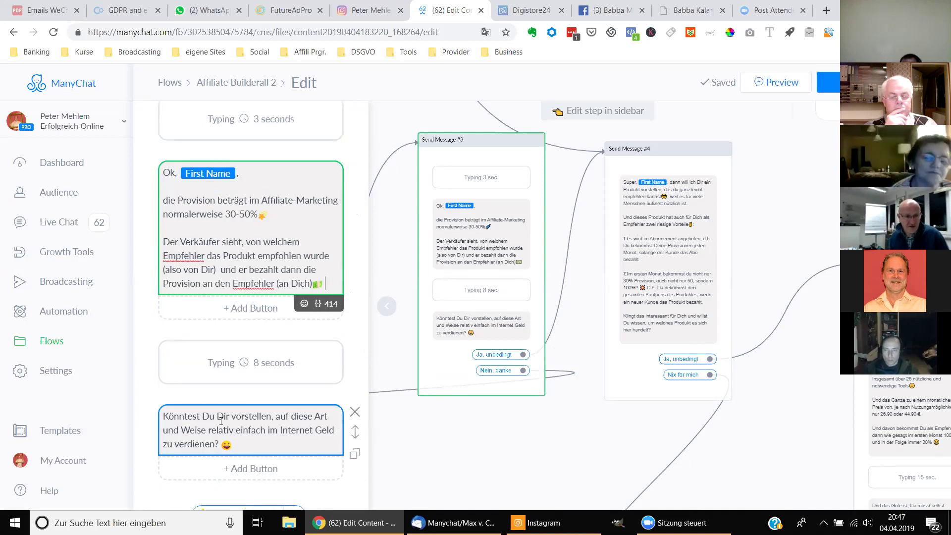
scroll(241, 417, down, 3)
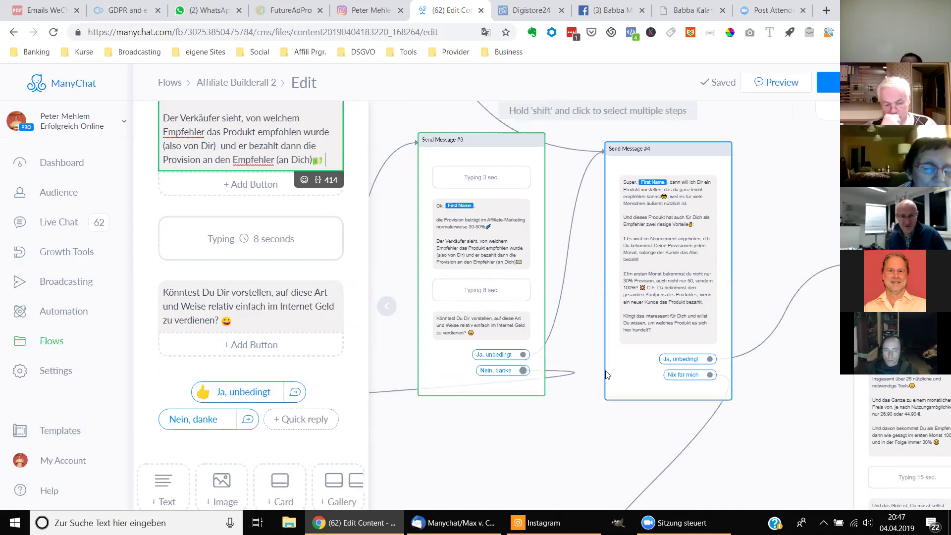
- Add a typing delay and an empty text block below the existing text in Send Message #4
click(724, 294)
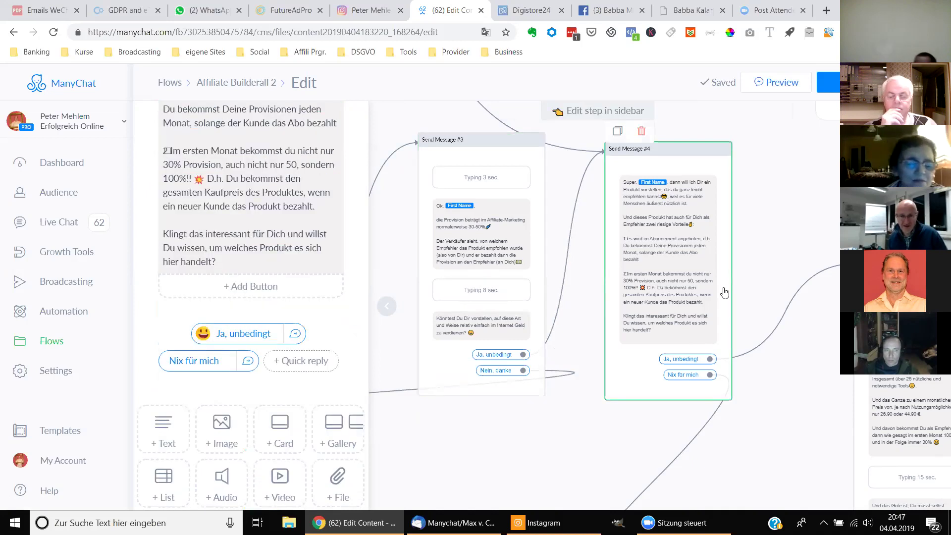
click(551, 432)
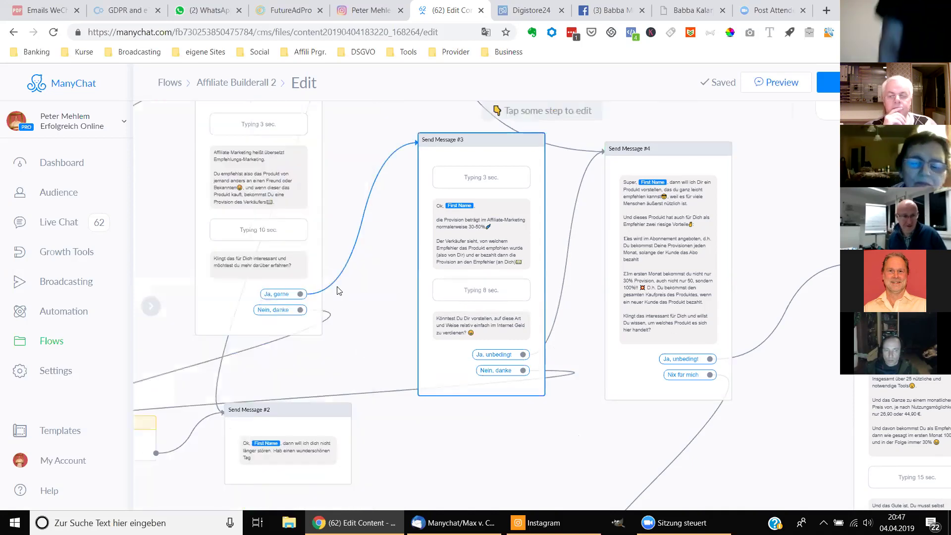
click(666, 341)
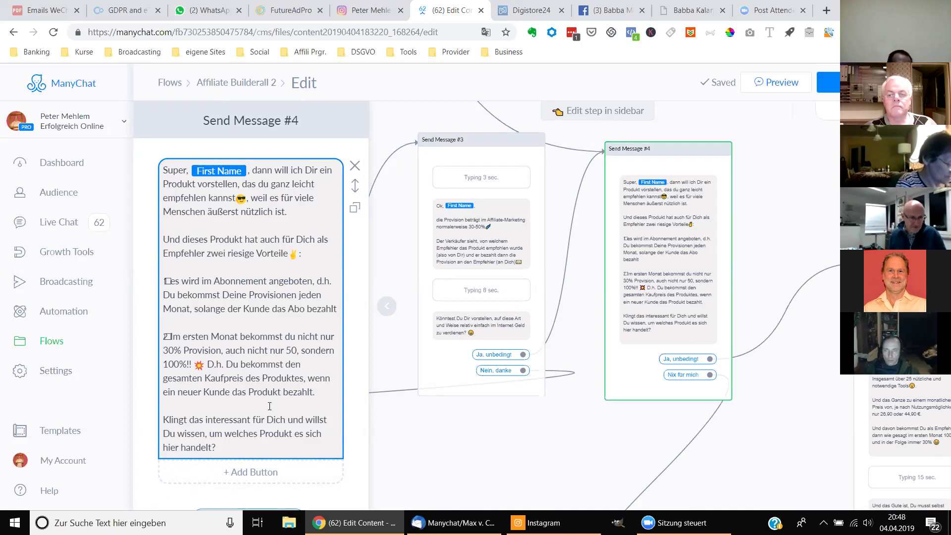
scroll(266, 407, down, 3)
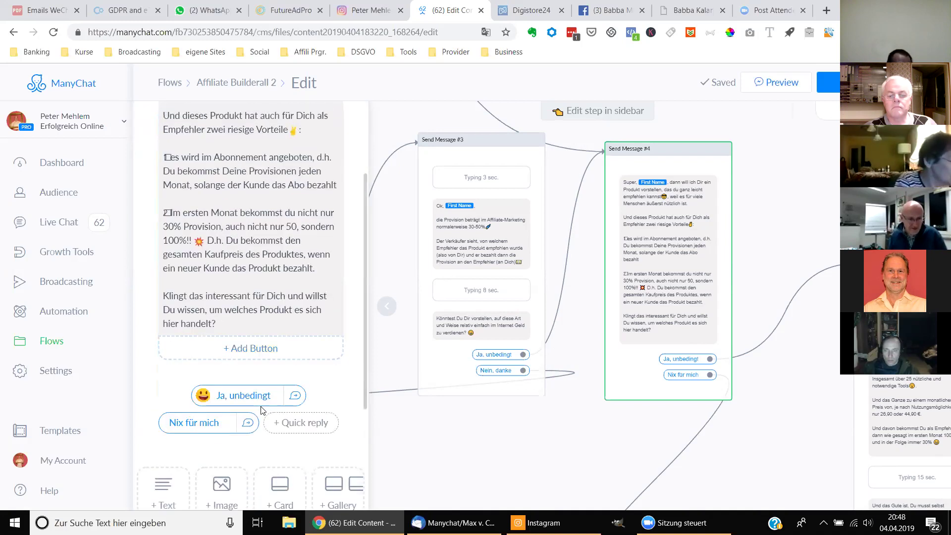
scroll(259, 410, down, 1)
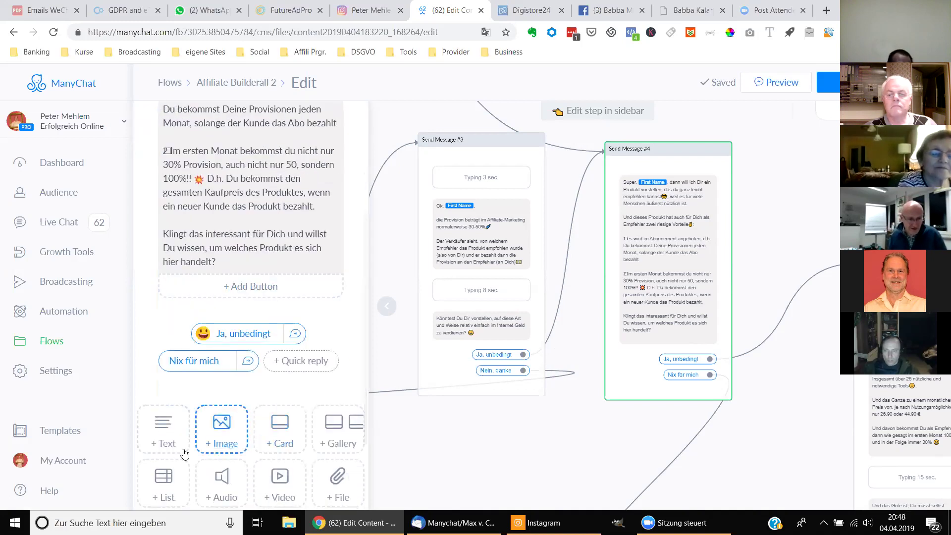
scroll(215, 490, down, 1)
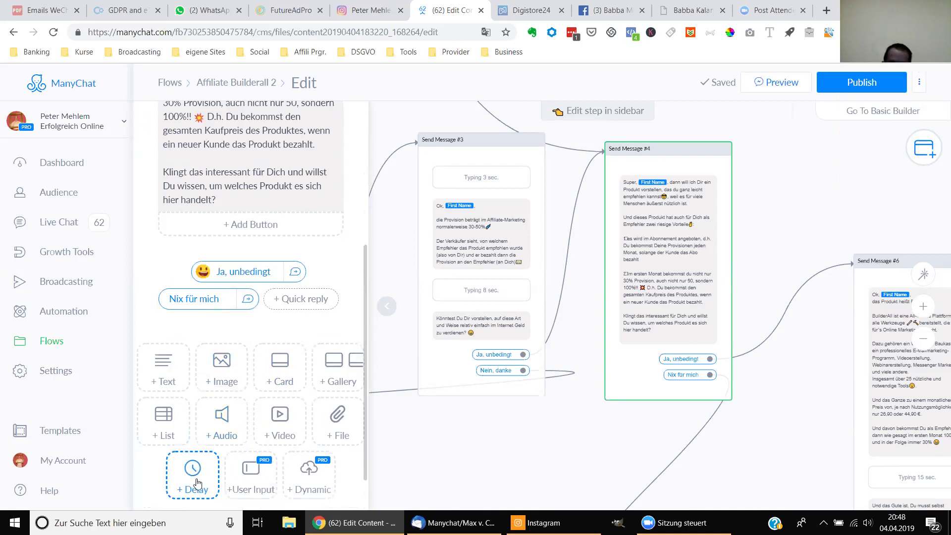
click(194, 475)
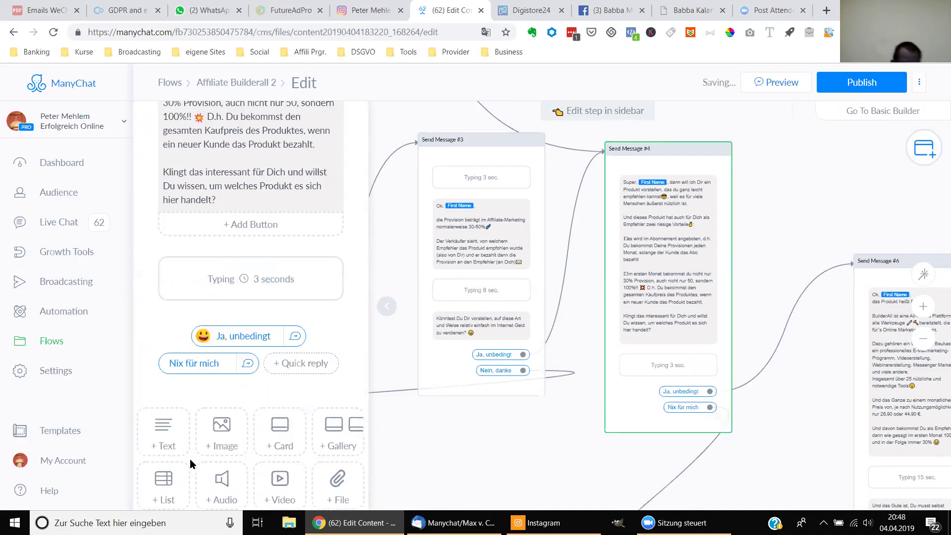
click(162, 431)
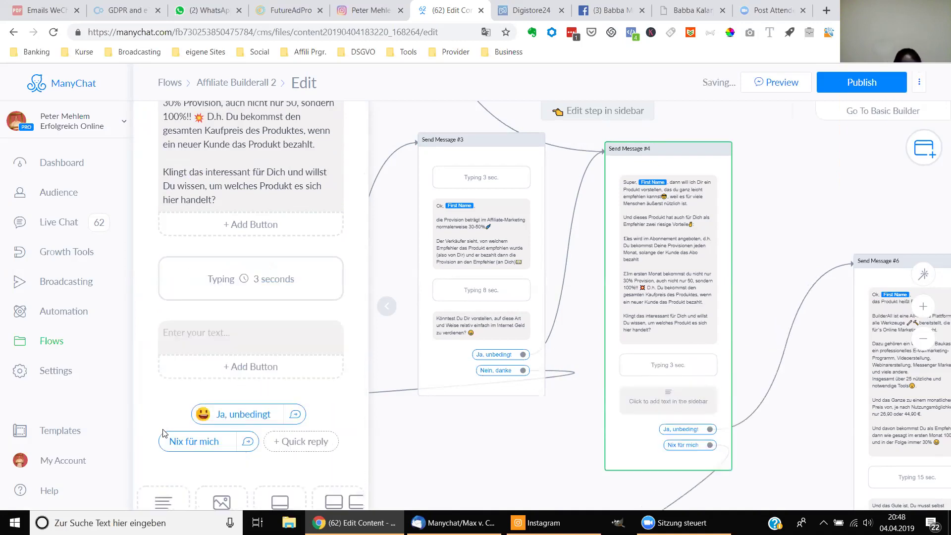
- Add a second typing delay followed by another empty text block at the end of Send Message #4
scroll(168, 436, down, 1)
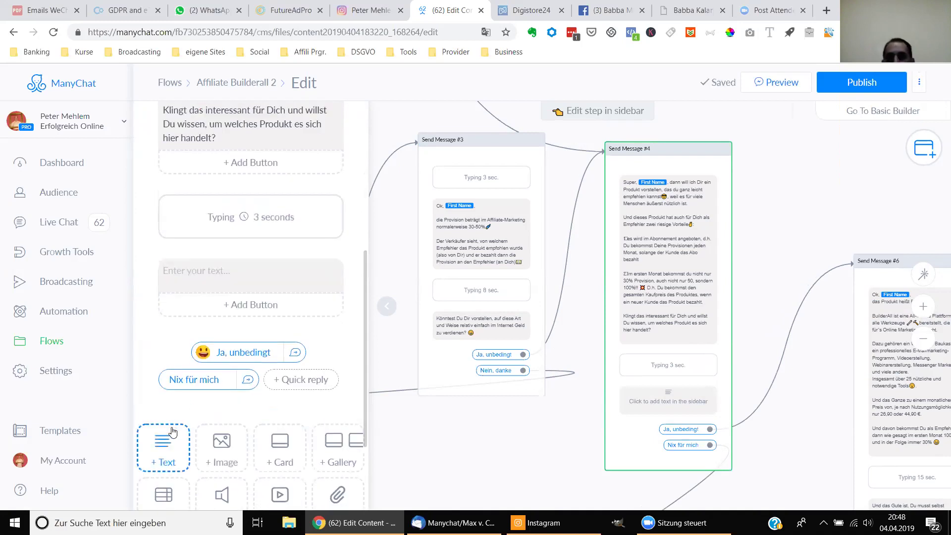
scroll(184, 441, down, 2)
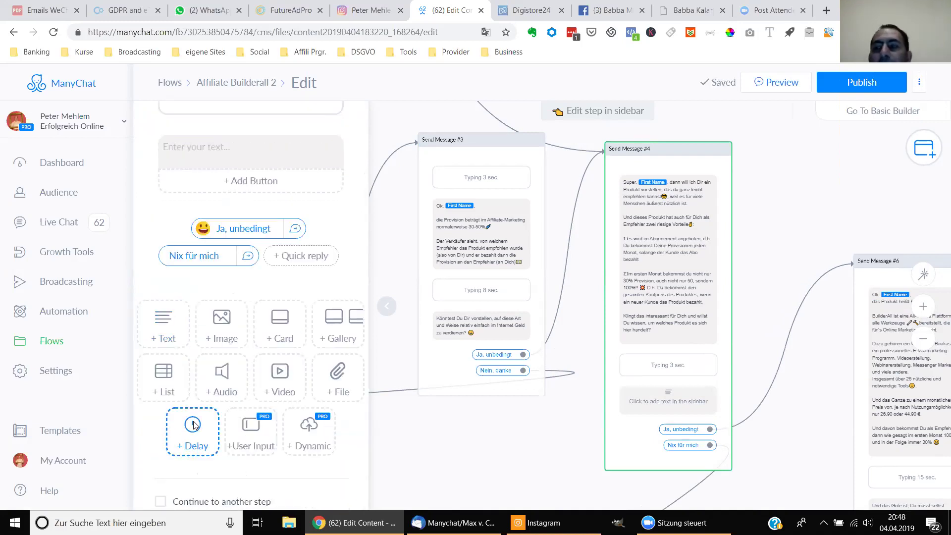
click(183, 440)
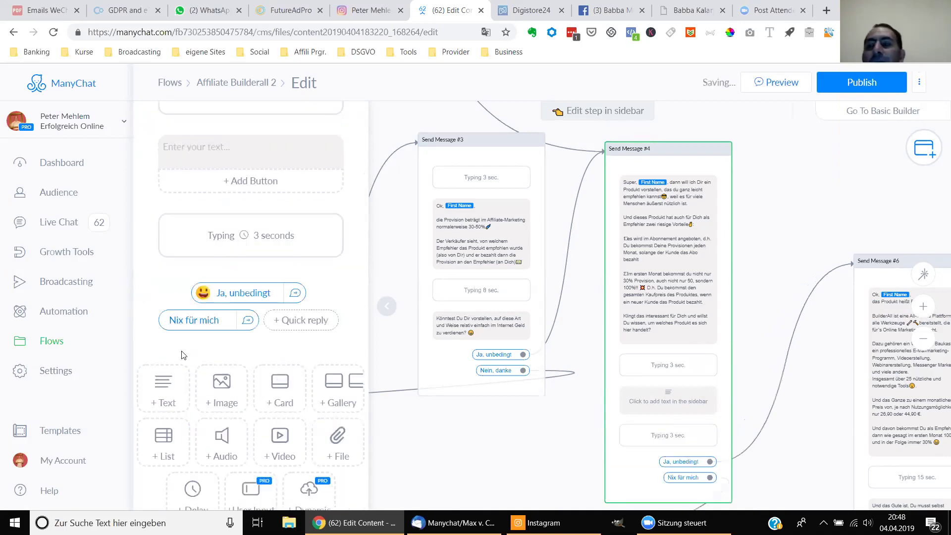
click(165, 392)
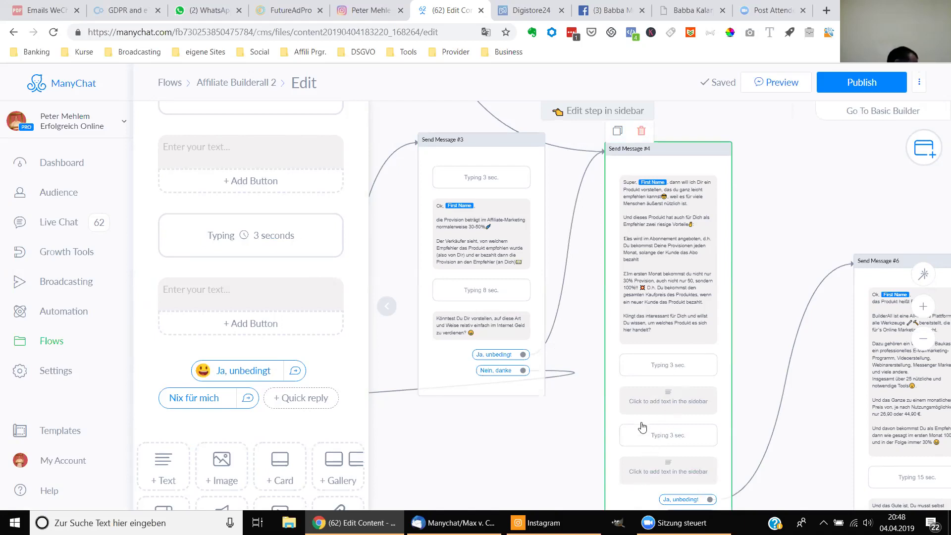
click(200, 283)
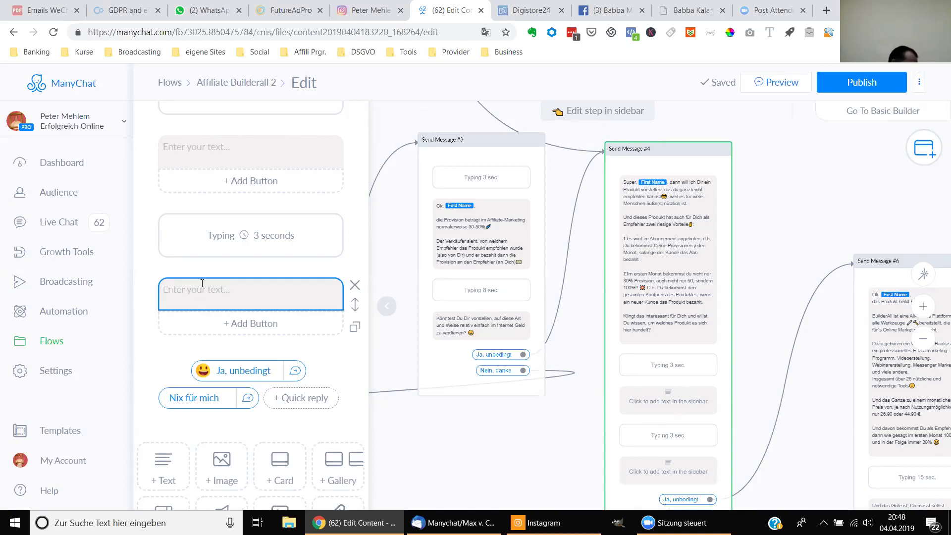
- Capitalize "es" to "Es" at the start of the first advantage in the original text of Send Message #4
scroll(239, 302, up, 1)
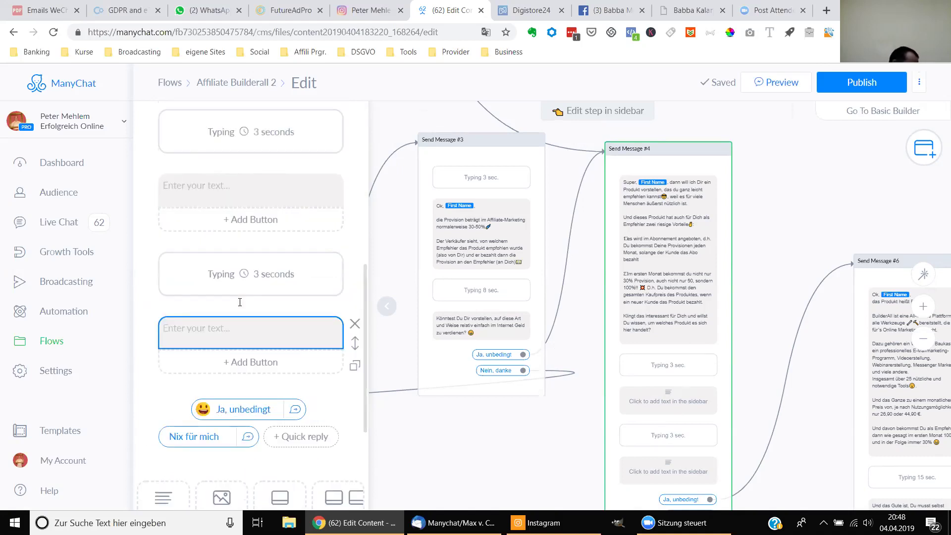
scroll(240, 305, up, 2)
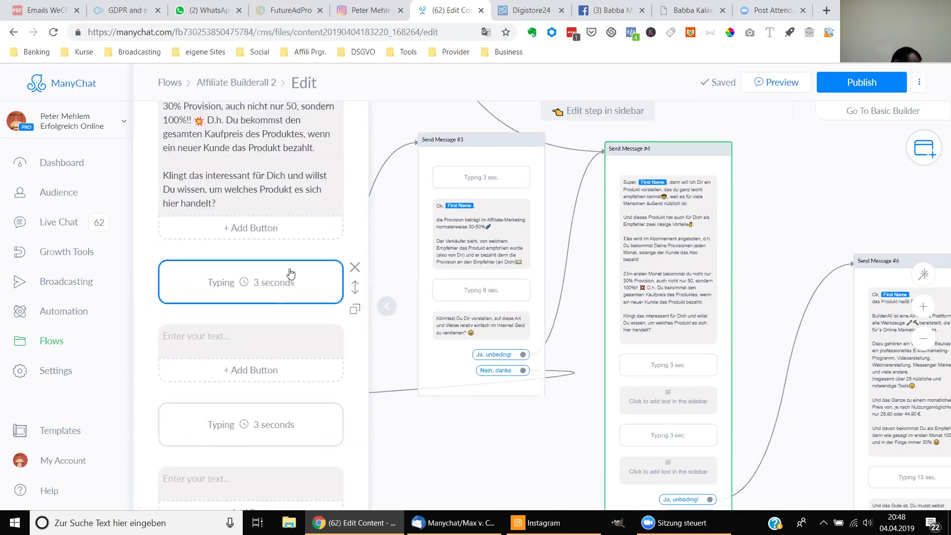
scroll(289, 271, up, 2)
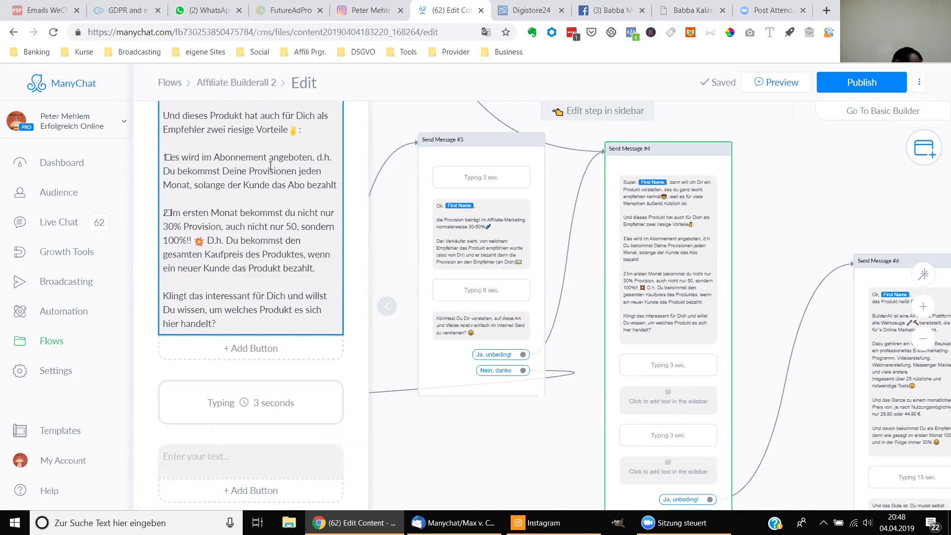
scroll(265, 173, up, 3)
scroll(264, 172, down, 1)
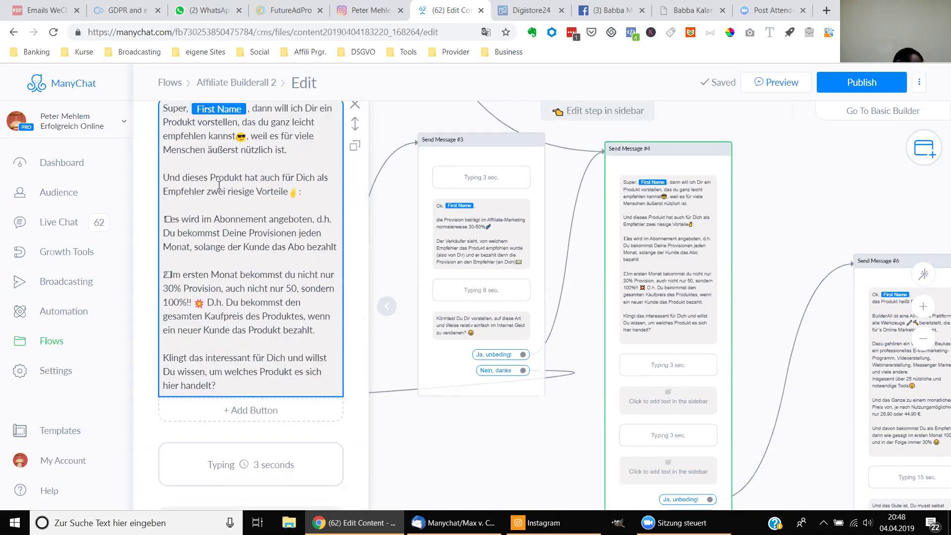
click(171, 219)
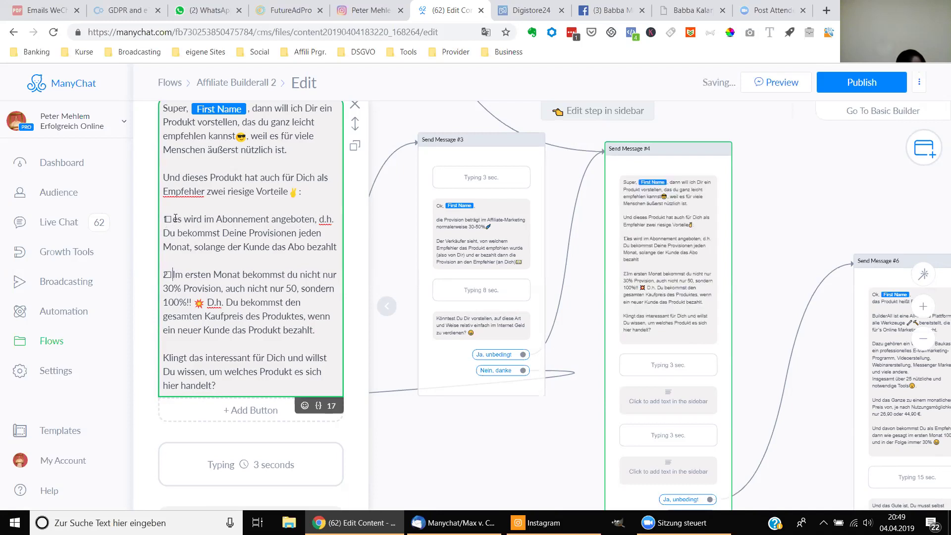
key(shift+Right)
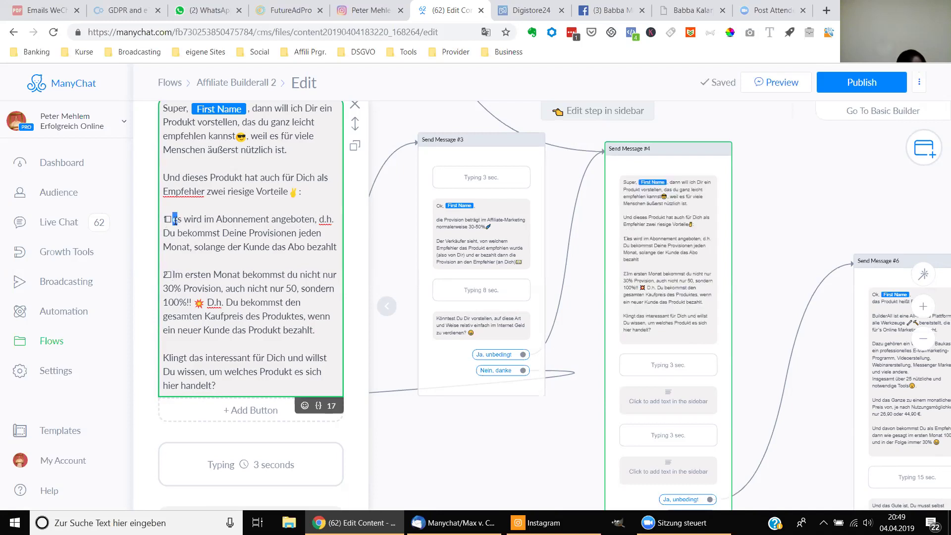
text(E)
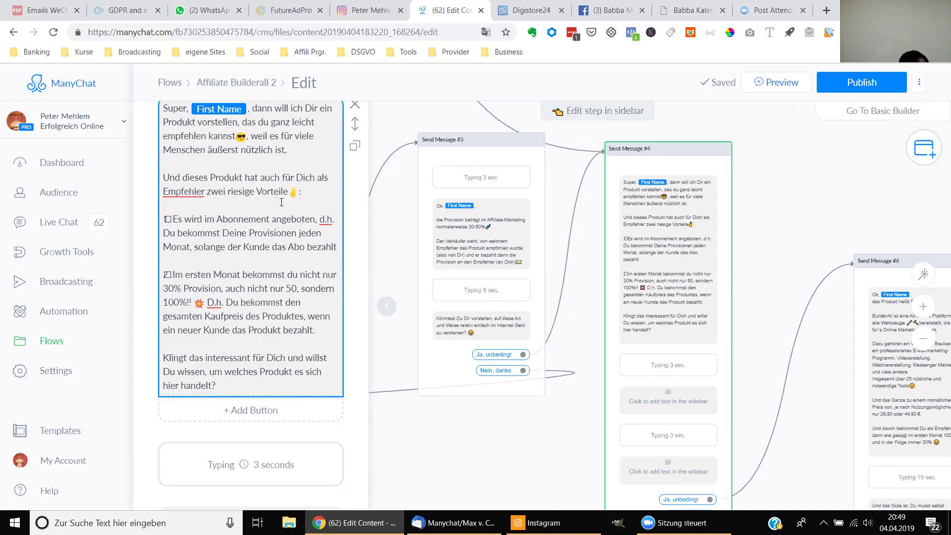
- Copy the "Und dieses Produkt…" and "Es wird im Abonnement angeboten…" paragraphs into Send Message #4's first empty text block, removing the extra blank line between them
click(177, 178)
click(164, 176)
click(327, 243)
drag(335, 246, 157, 165)
right_click(179, 182)
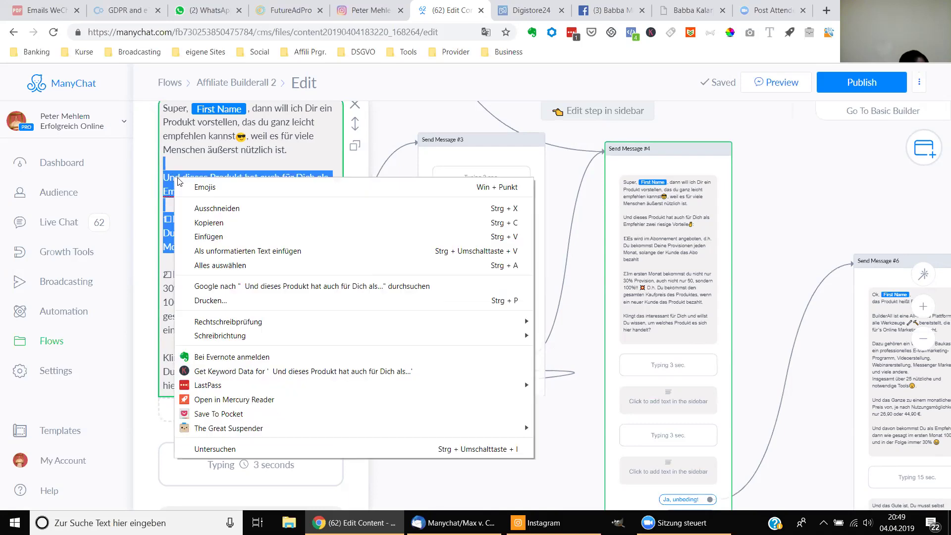
click(205, 222)
scroll(243, 381, down, 1)
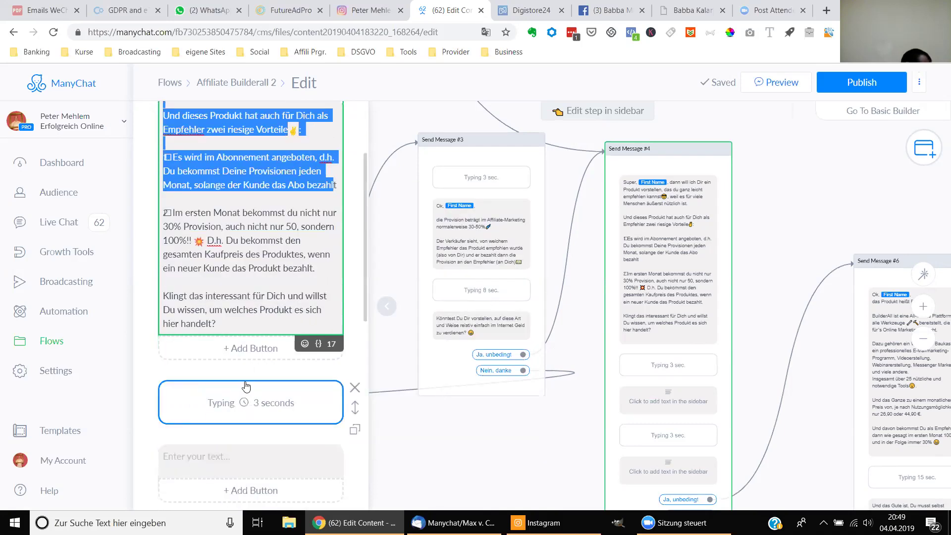
scroll(233, 407, down, 1)
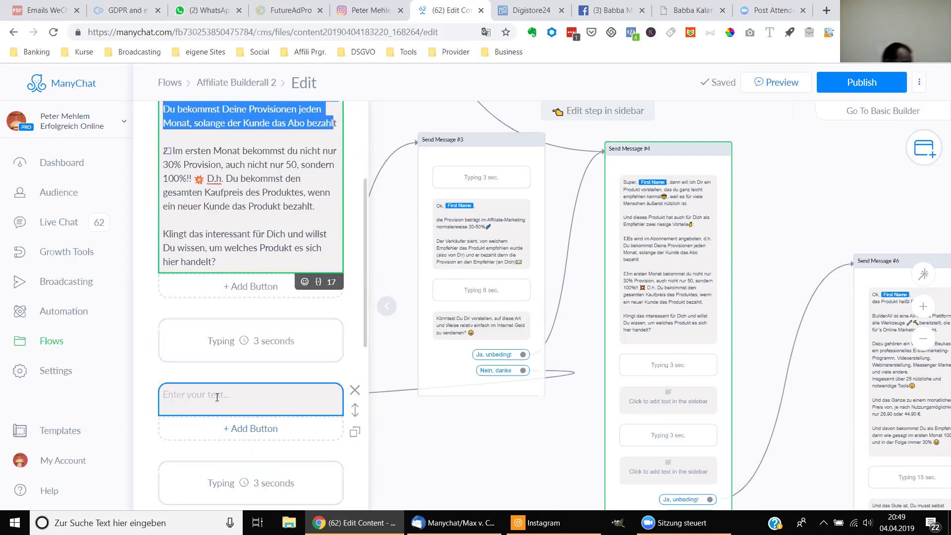
click(215, 391)
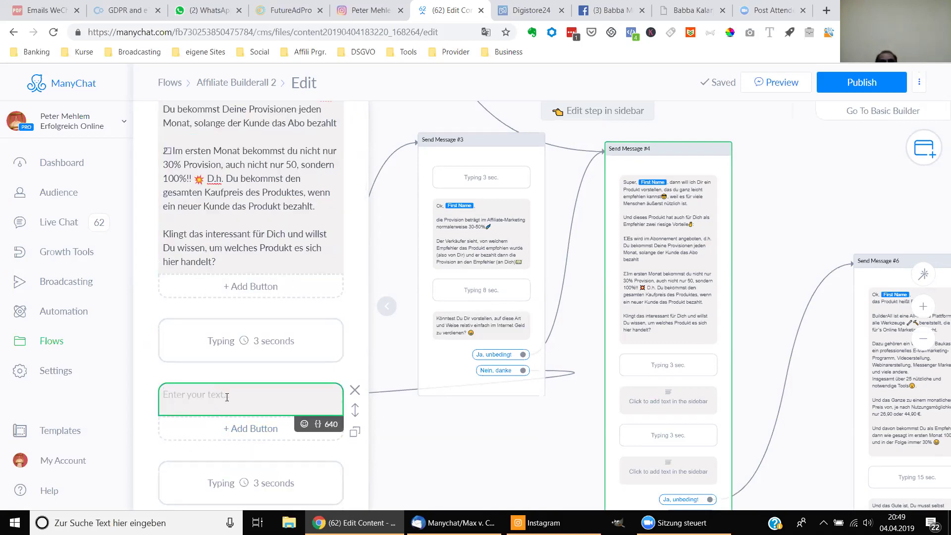
key(ctrl+v)
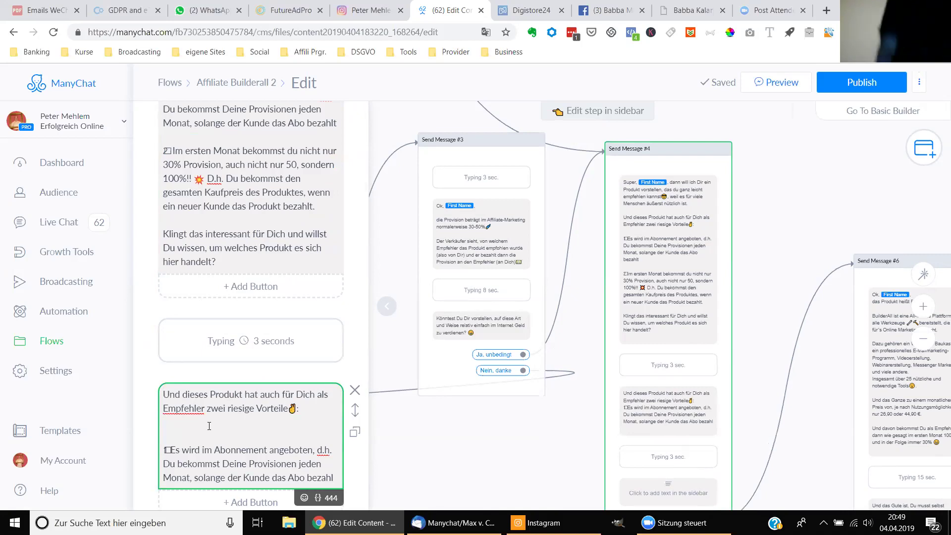
click(205, 427)
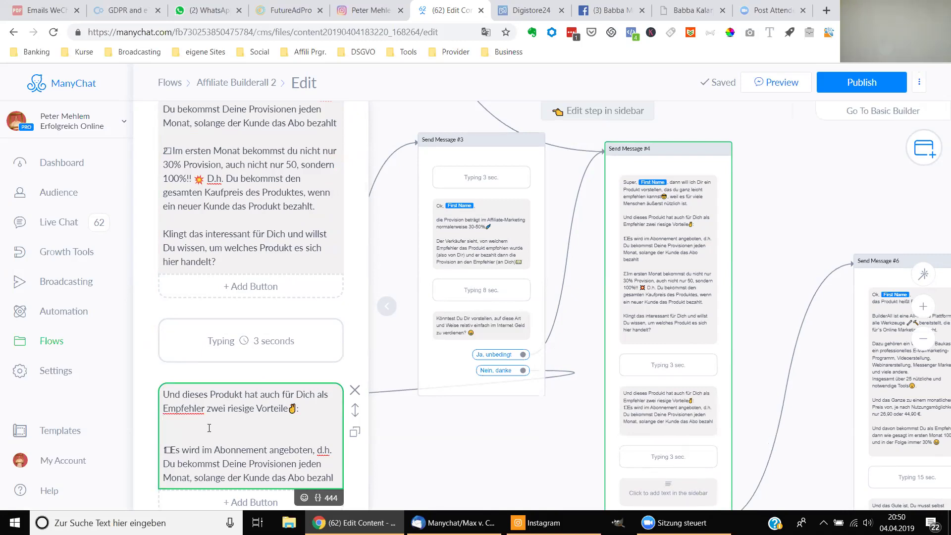
key(BackSpace)
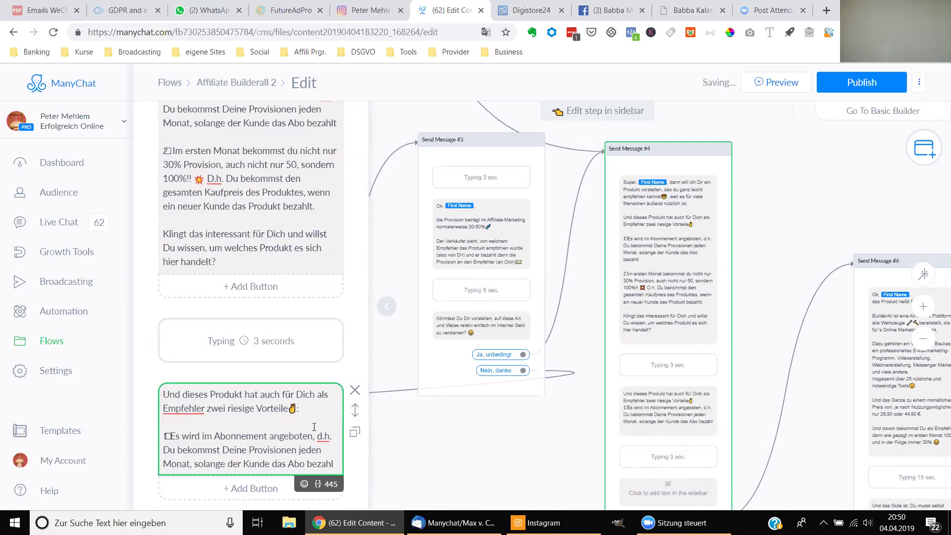
- In the copied "Und dieses Produkt…" text, delete one character before "Es wird im Abonnement" and complete the ending as "bezahlt."
scroll(332, 456, down, 1)
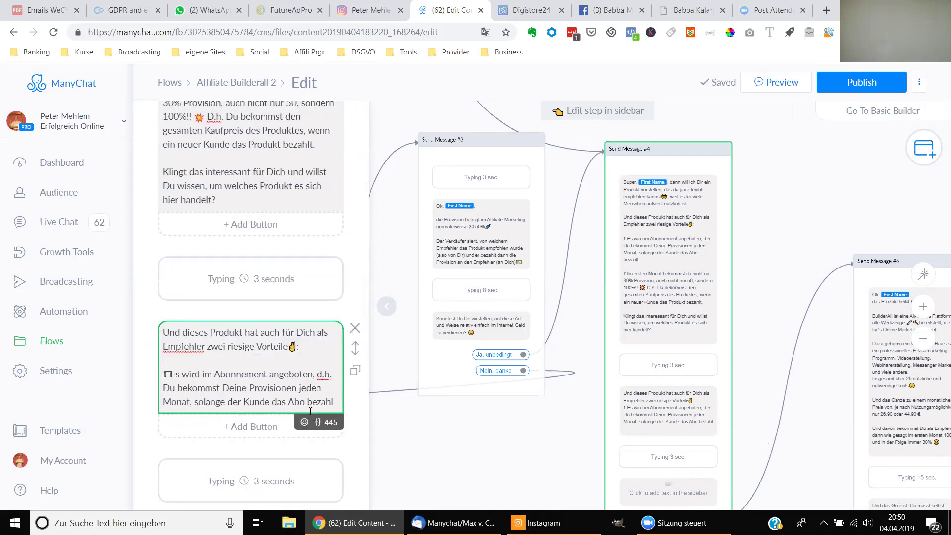
scroll(273, 390, up, 1)
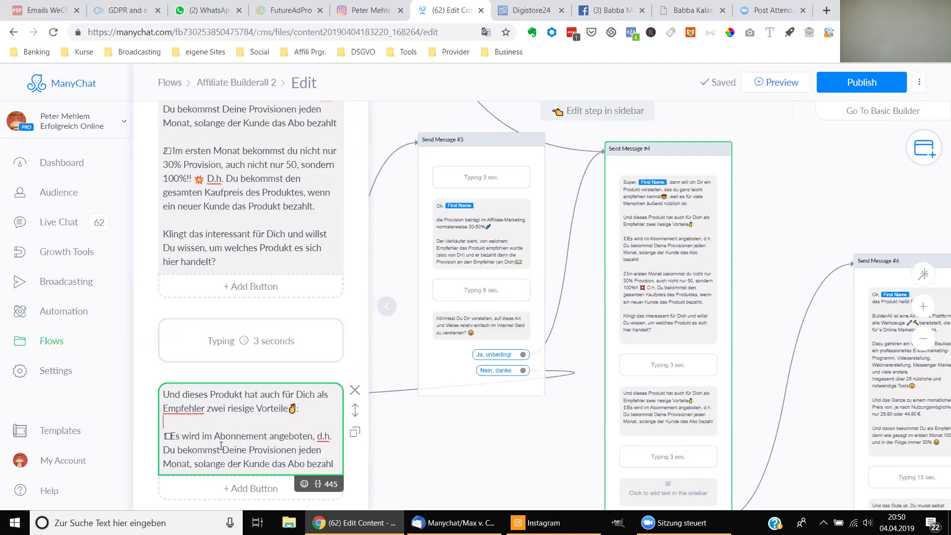
click(170, 436)
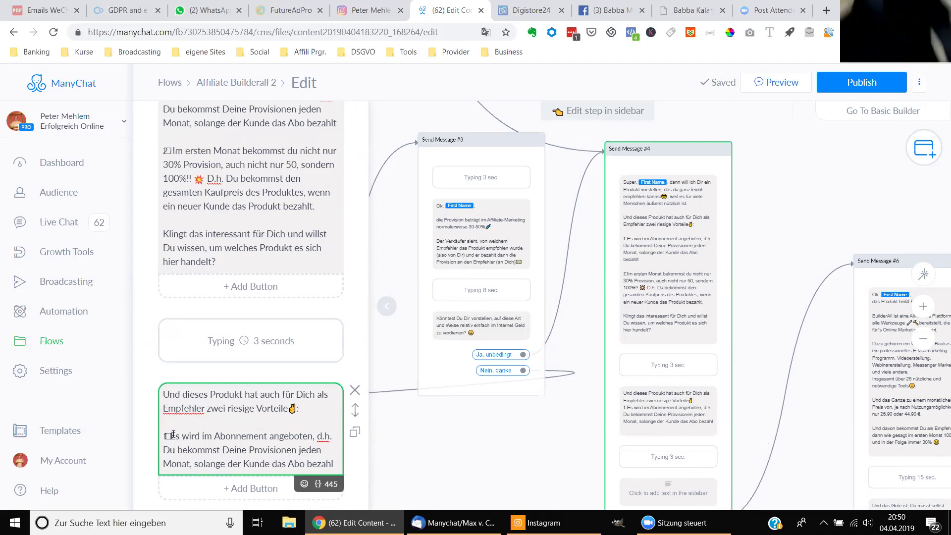
key(BackSpace)
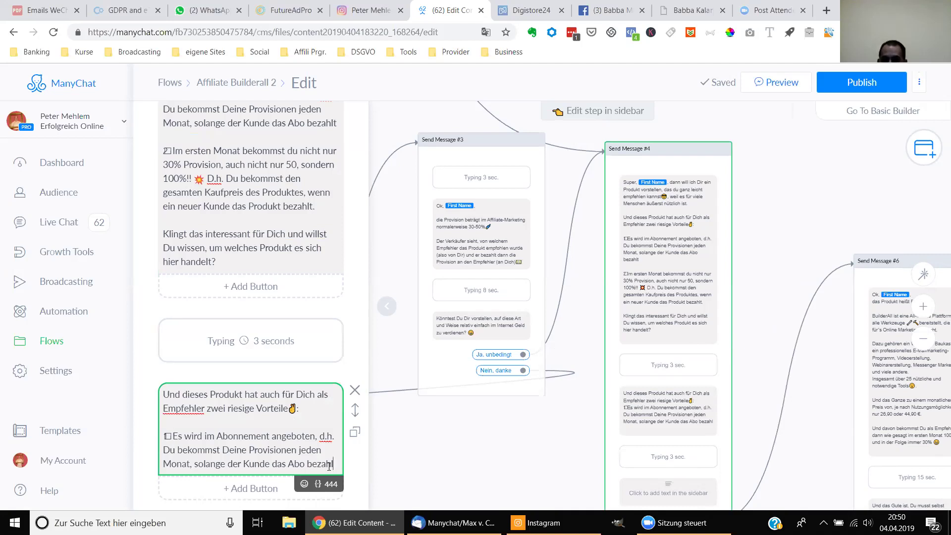
text(t.)
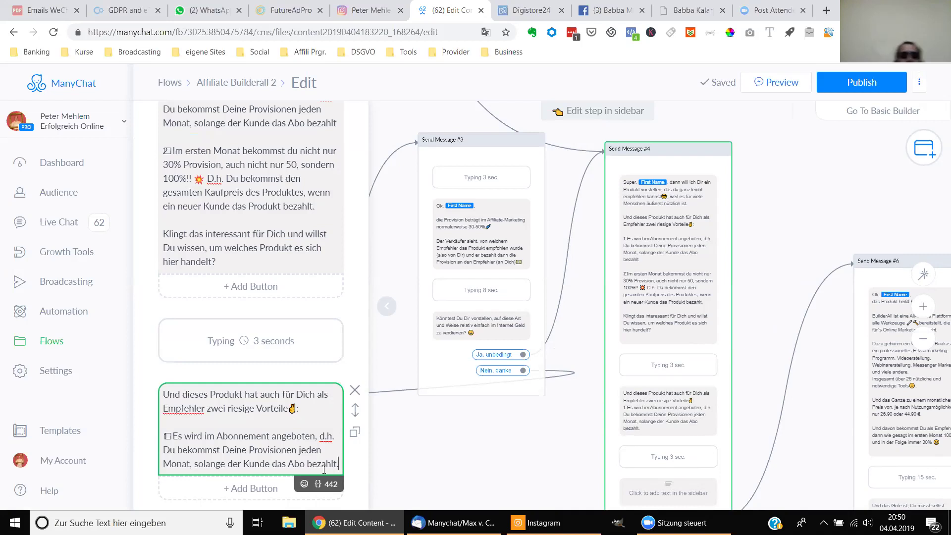
- Copy the "Im ersten Monat bekommst du…" paragraph from the original text into the remaining empty text block of Send Message #4
click(237, 495)
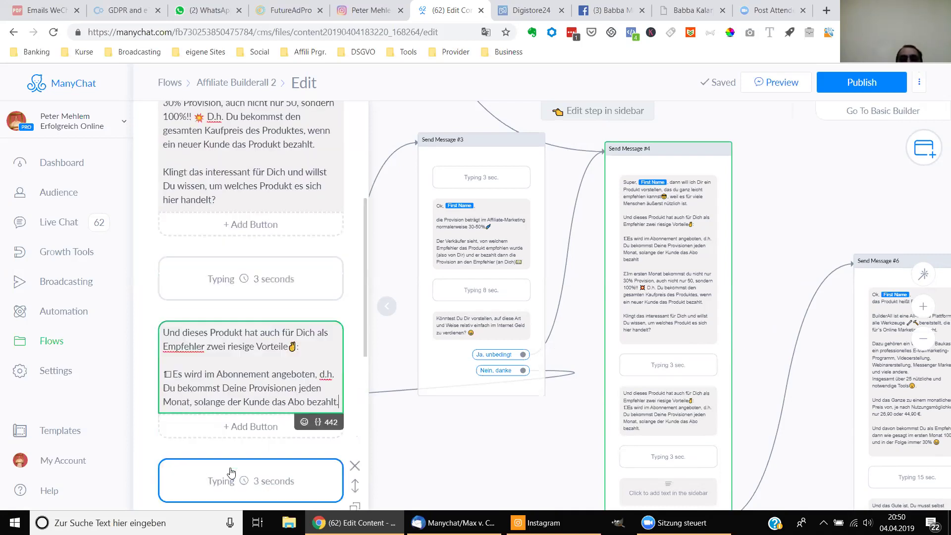
click(233, 500)
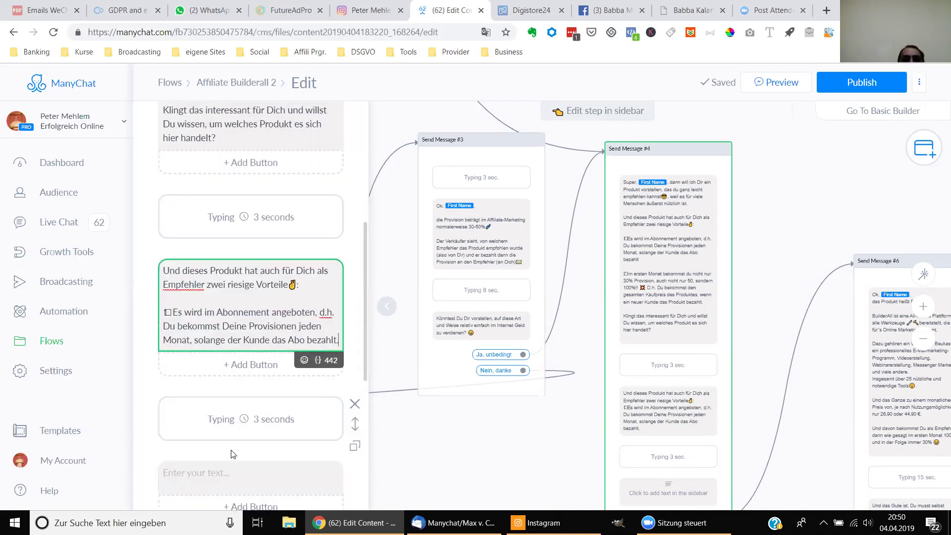
scroll(232, 453, up, 2)
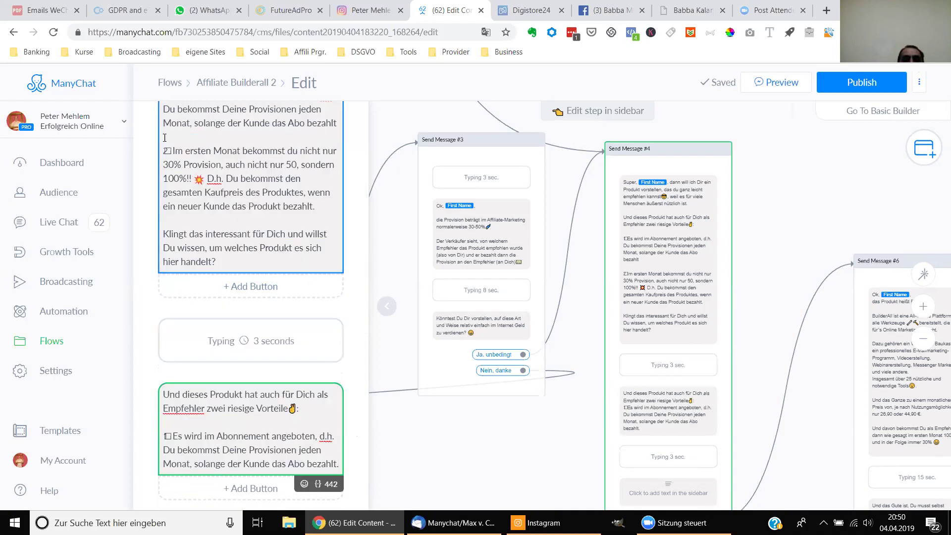
drag(314, 205, 174, 150)
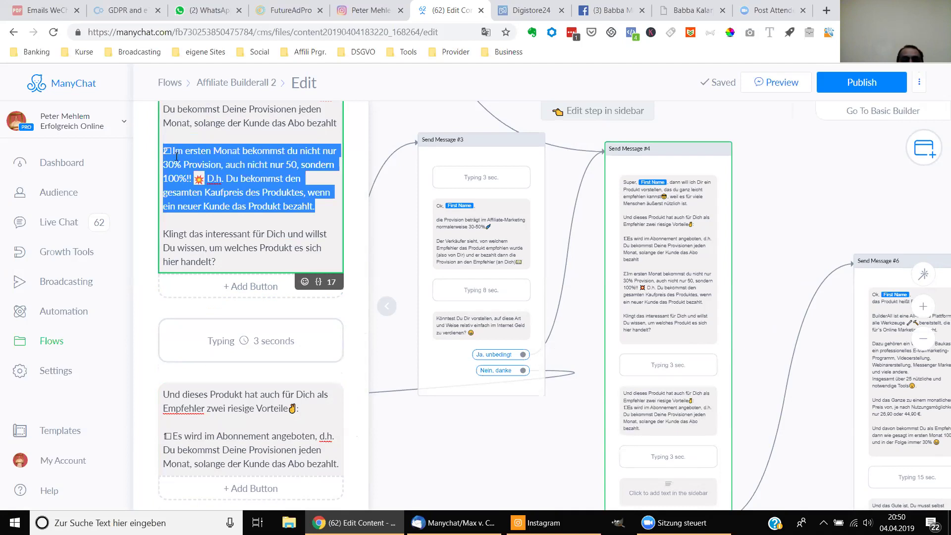
scroll(258, 342, down, 5)
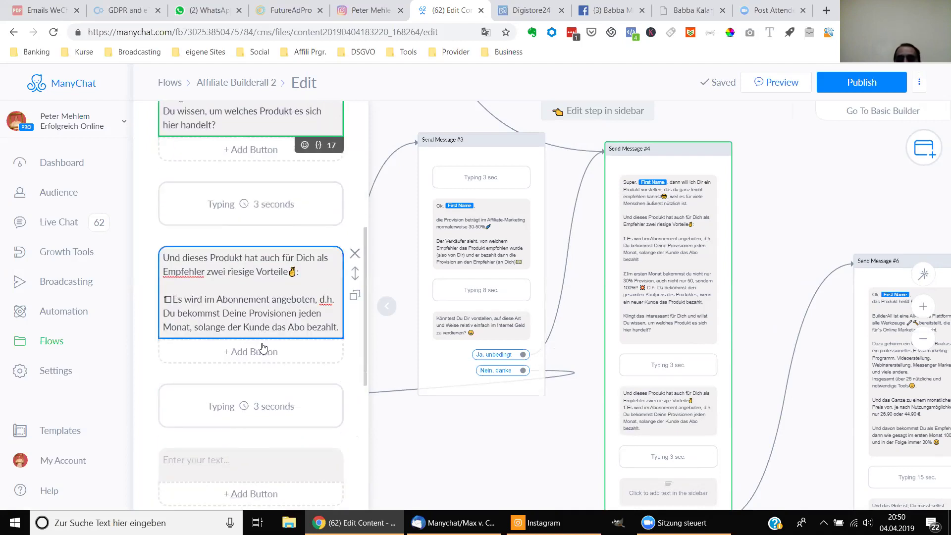
scroll(261, 345, down, 1)
click(226, 350)
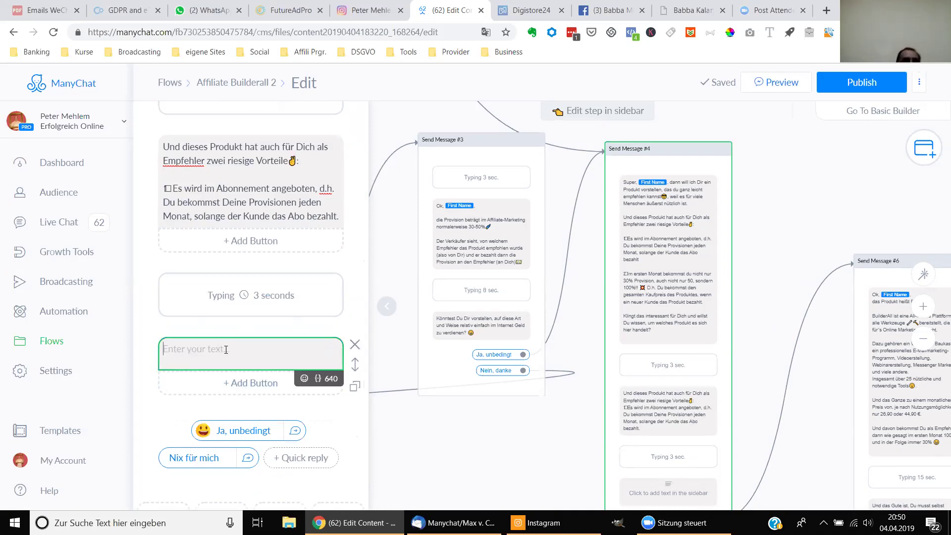
text(2️⃣Im ersten Monat bekommst du nicht nur 30% Provision, auch nicht nur 50, sondern 100%!! 💥 D.h. Du bekommst den gesamten Kaufpreis des Produktes, wenn ein neuer Kunde das Produkt bezahlt.)
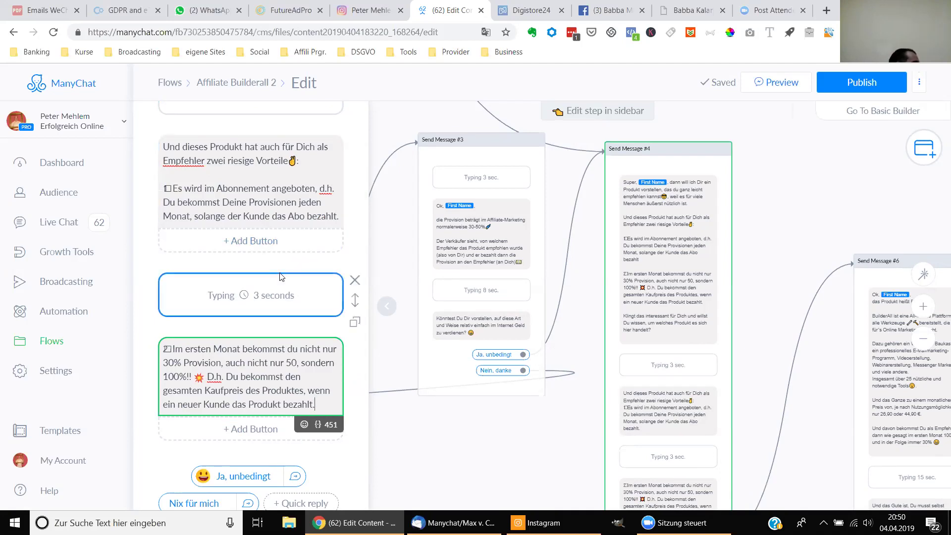
- Delete the passage from "Und dieses Produkt…" through "…das Produkt bezahlt." from the first text block of Send Message #4
scroll(279, 270, up, 1)
scroll(279, 265, up, 2)
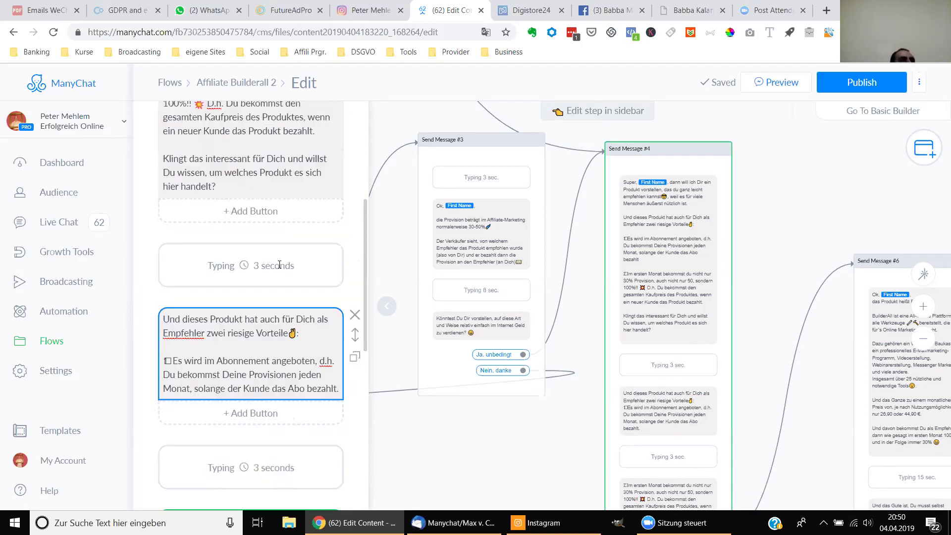
scroll(283, 204, up, 2)
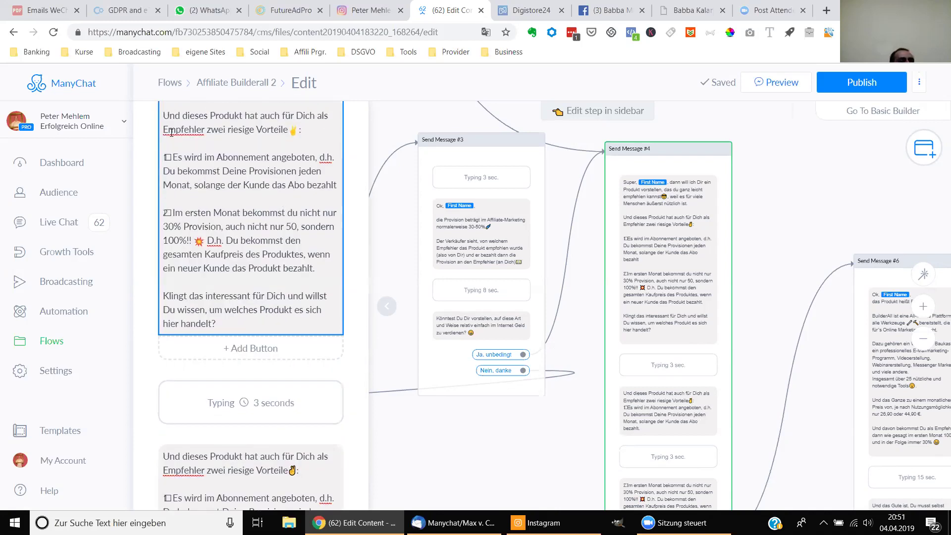
scroll(173, 142, up, 2)
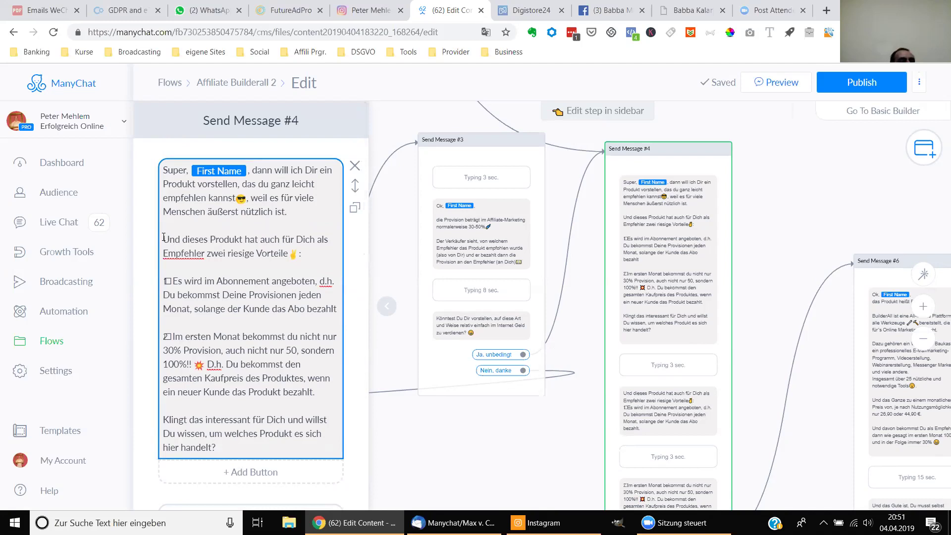
drag(170, 238, 331, 401)
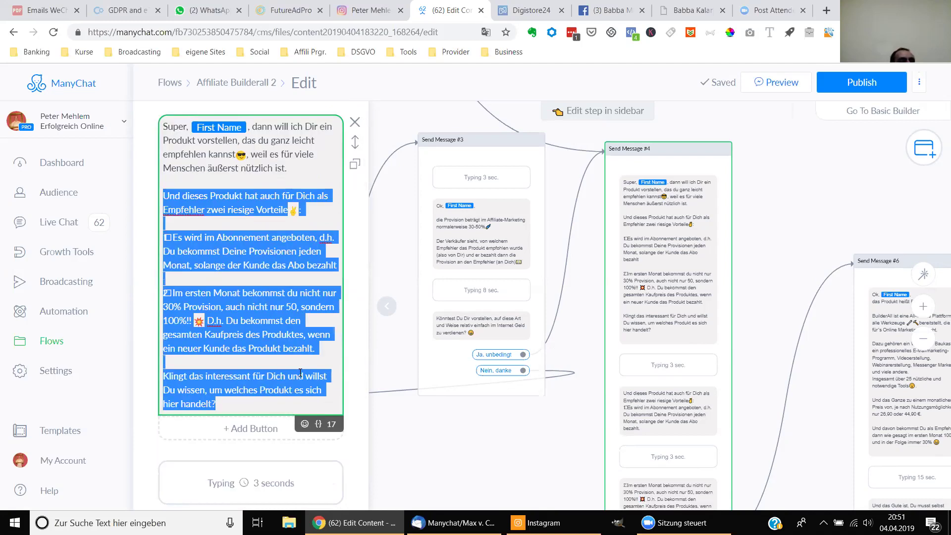
click(314, 355)
drag(315, 348, 160, 195)
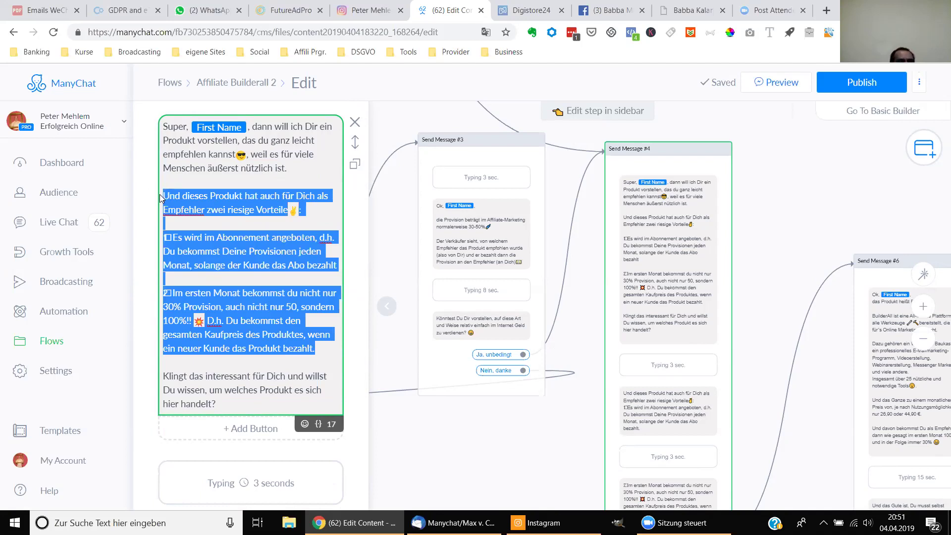
key(BackSpace)
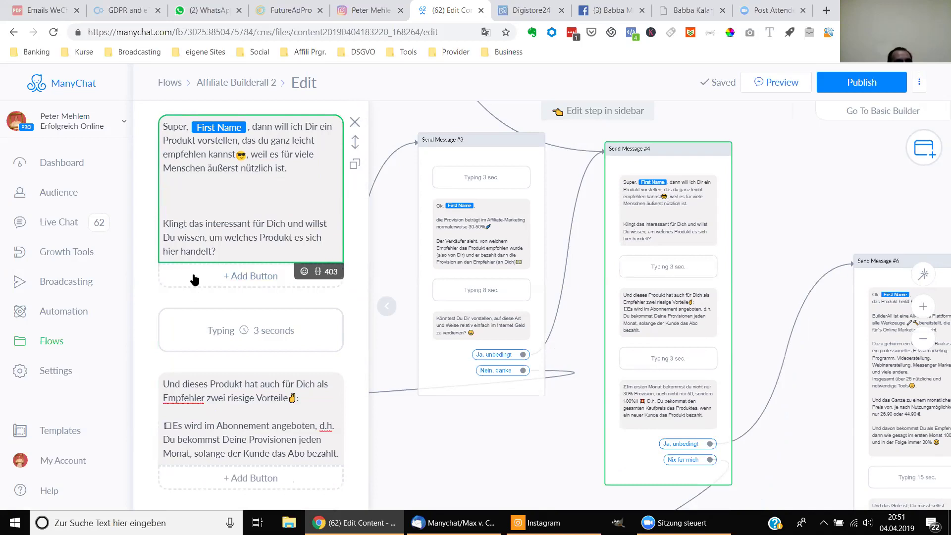
- Copy the "Klingt das interessant für Dich…" question and add a typing delay and an empty text block at the message's end
scroll(191, 276, down, 1)
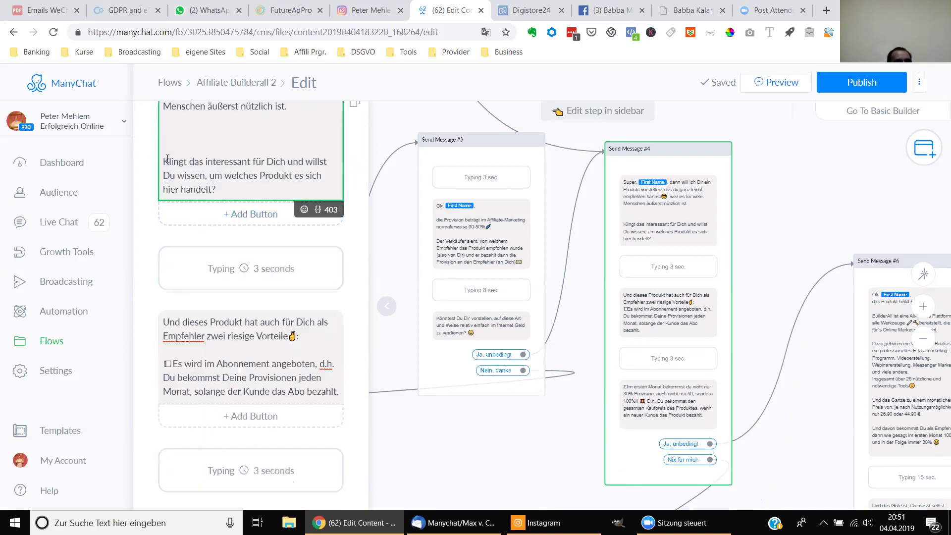
drag(165, 161, 232, 187)
key(ctrl+c)
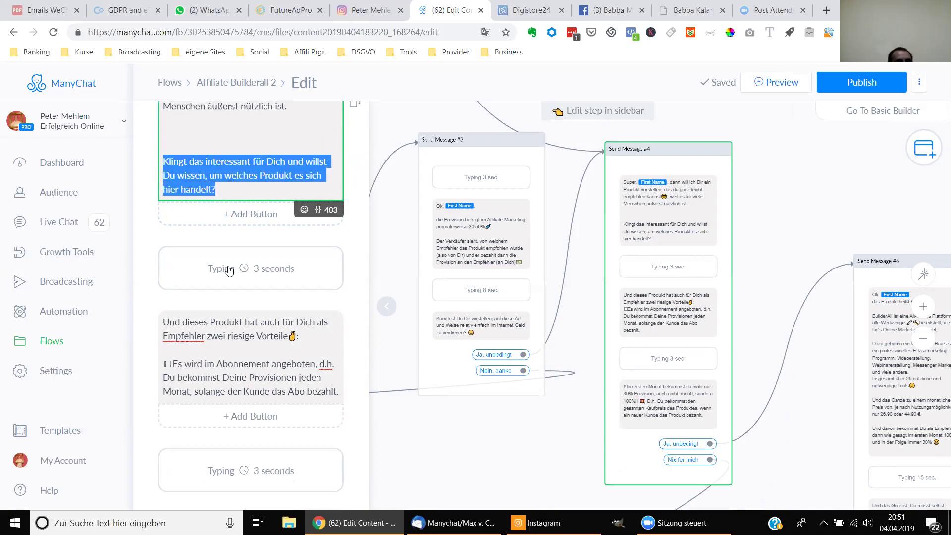
scroll(226, 278, down, 4)
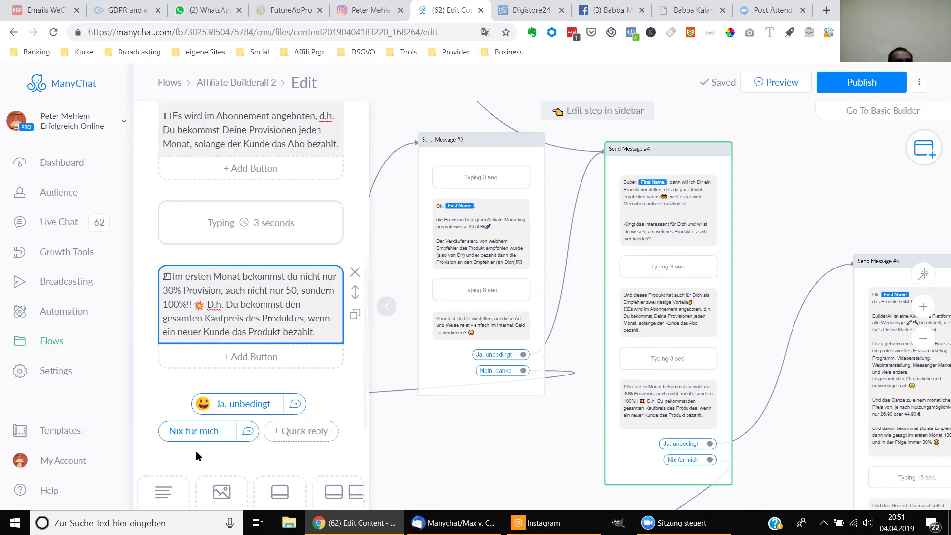
scroll(186, 436, down, 1)
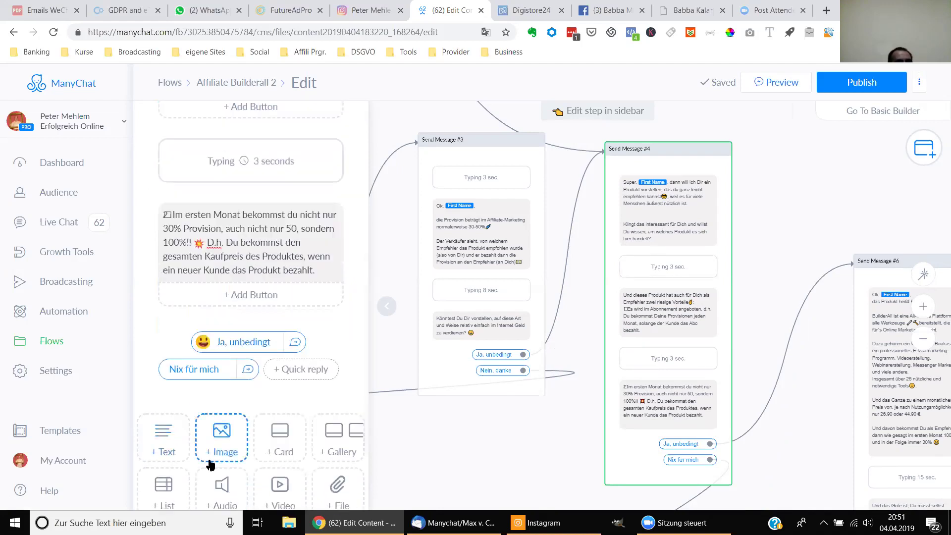
scroll(211, 458, down, 1)
click(194, 478)
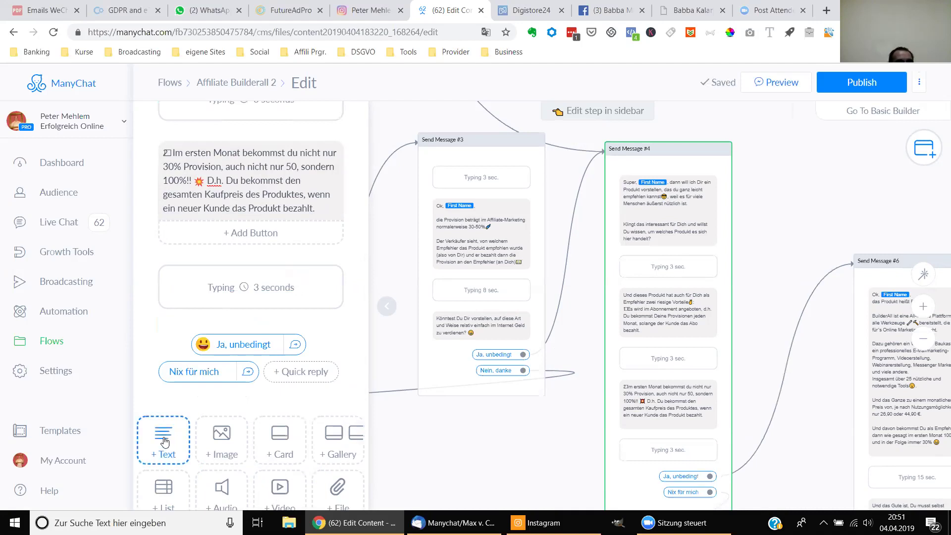
click(167, 443)
- Paste the "Klingt das interessant für Dich…" question into the new empty text block above the quick replies
click(201, 343)
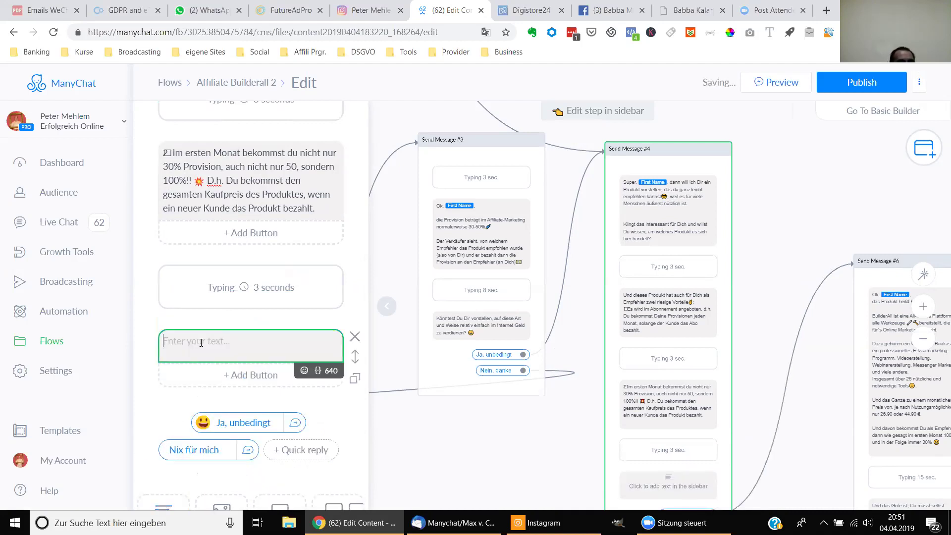
right_click(199, 342)
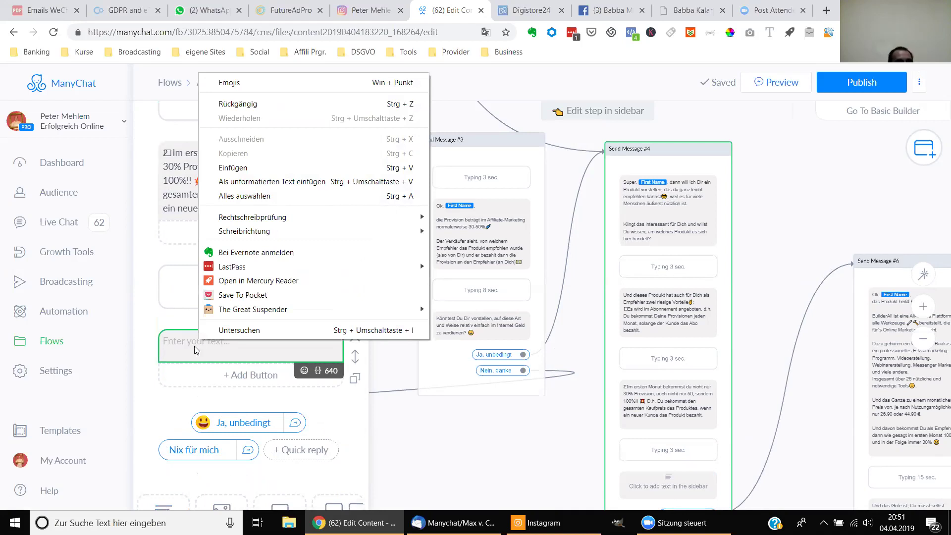
click(193, 346)
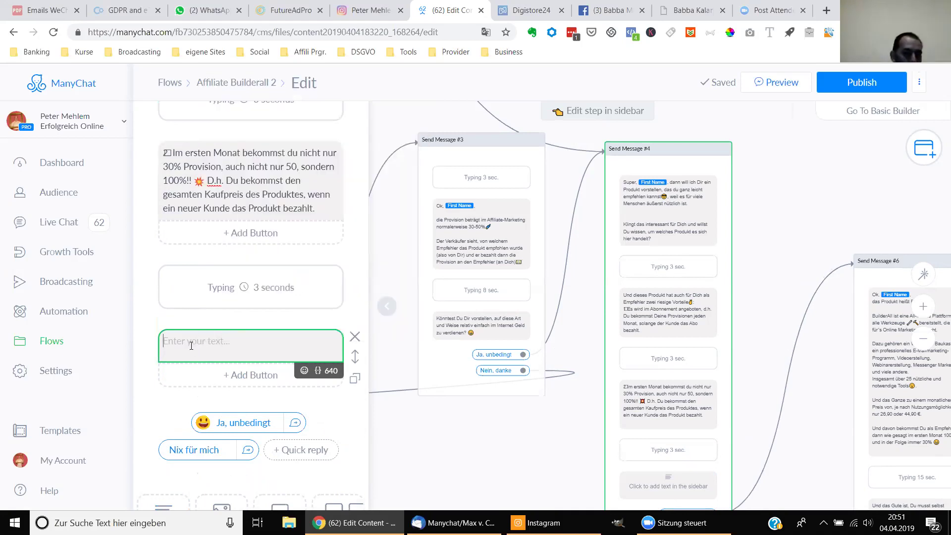
key(ctrl+v)
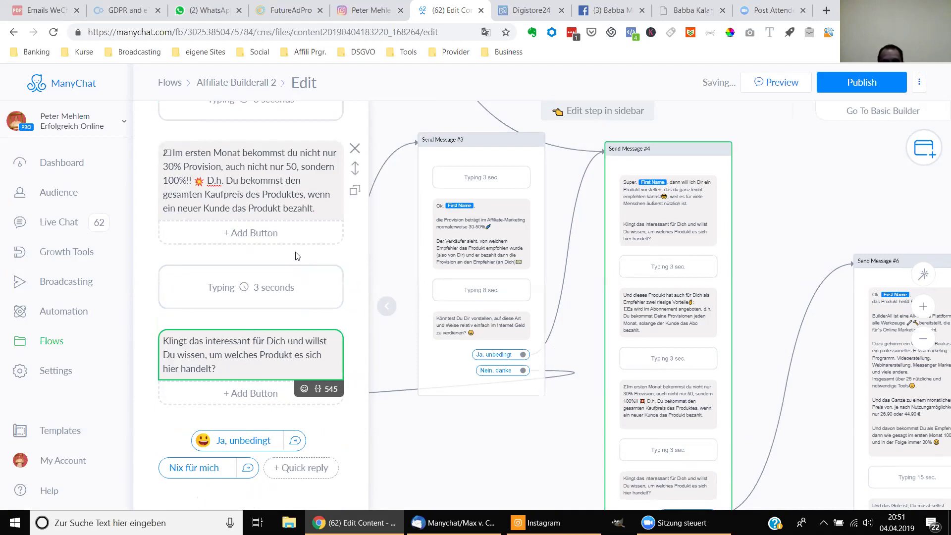
- Remove the "Klingt das interessant…" question and the leftover blank lines from the first text block, ending it at "äußerst nützlich ist."
scroll(297, 256, up, 1)
scroll(294, 252, up, 5)
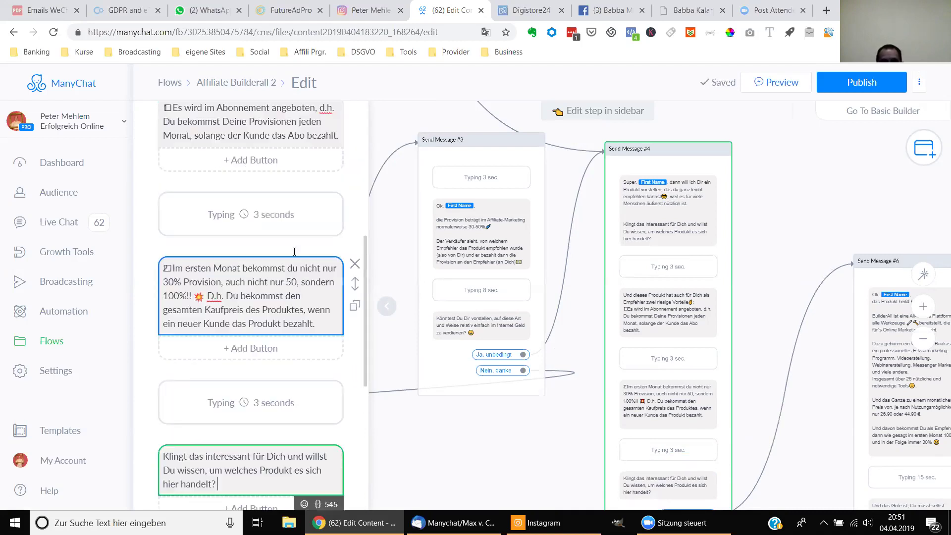
scroll(297, 255, up, 2)
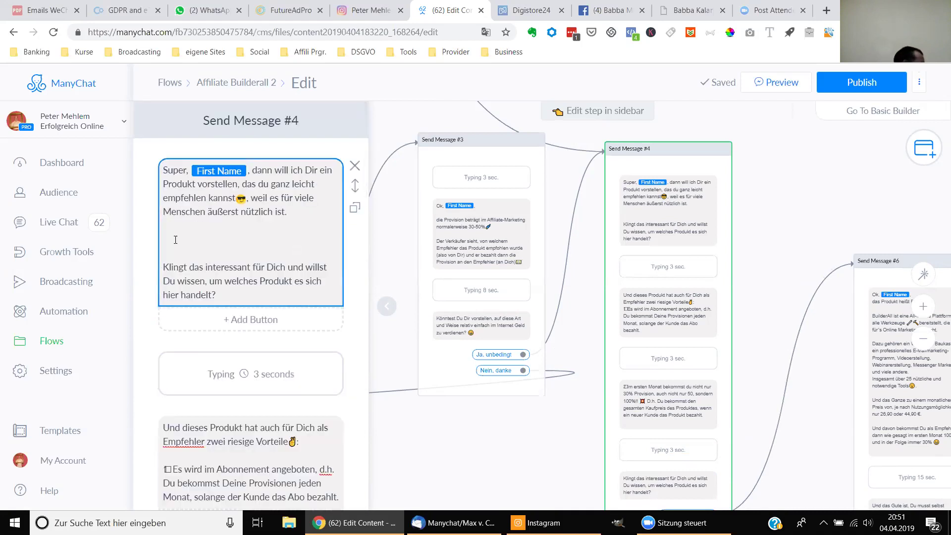
drag(169, 223, 213, 297)
key(BackSpace)
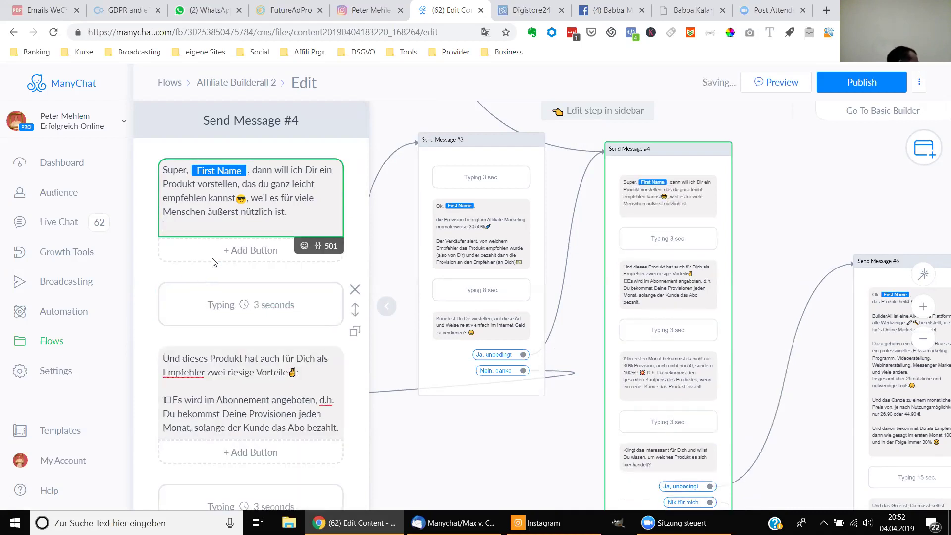
key(BackSpace)
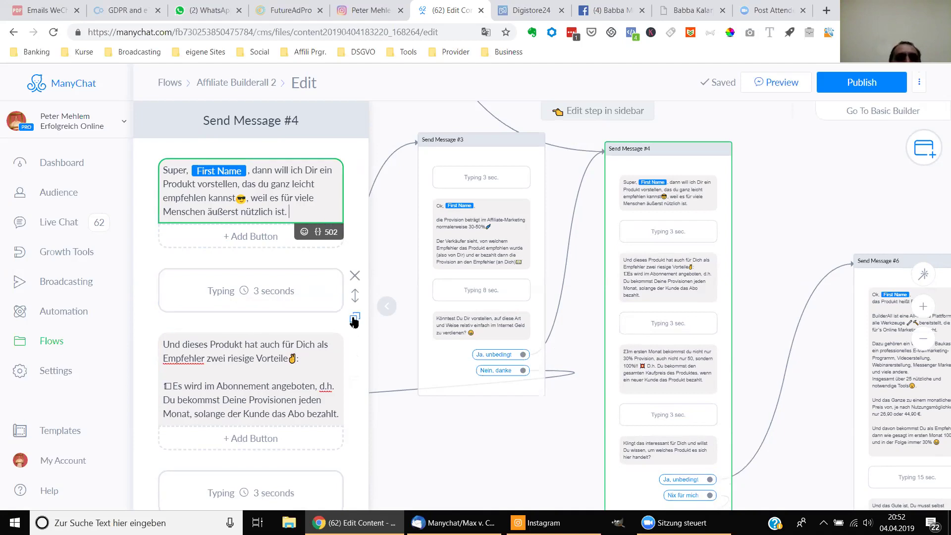
- Duplicate the first 3-second typing delay in Send Message #4 and move one copy above the opening "Super…" text
click(355, 317)
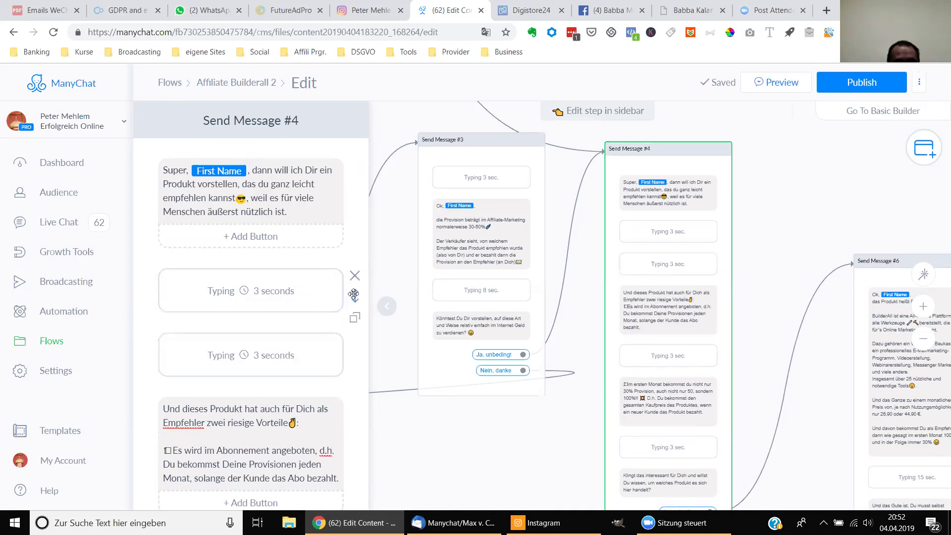
drag(354, 294, 329, 151)
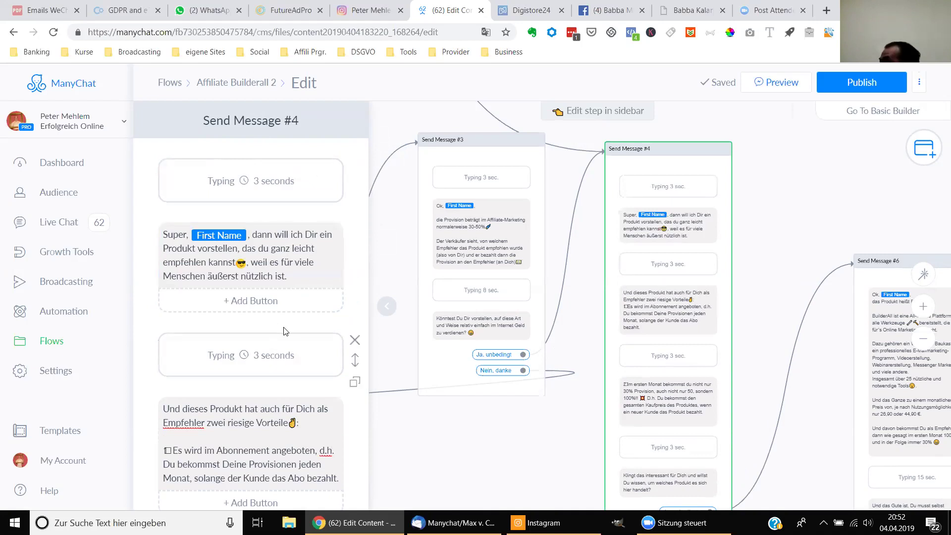
scroll(285, 331, down, 1)
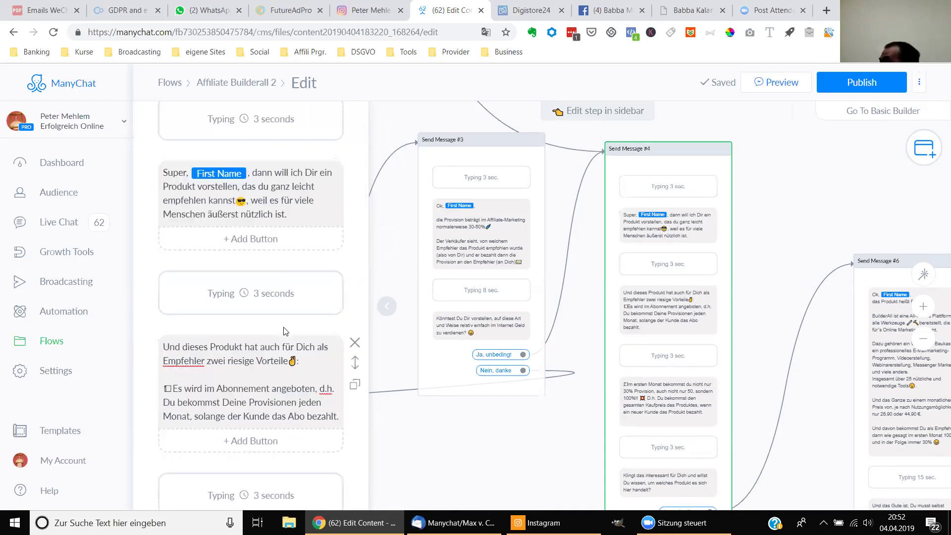
scroll(286, 331, down, 1)
click(284, 327)
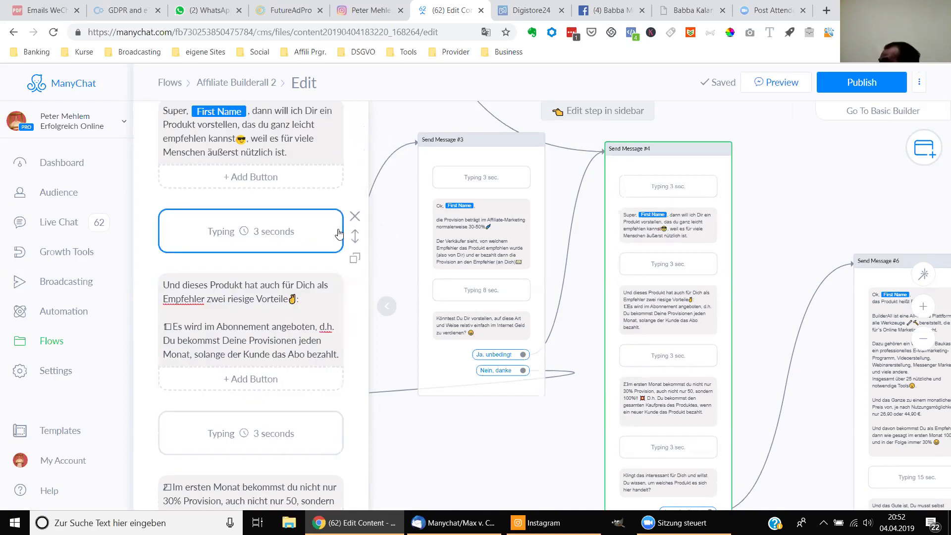
- Set the typing delay before the "Und dieses Produkt…" text in Send Message #4 to 5 seconds
click(325, 240)
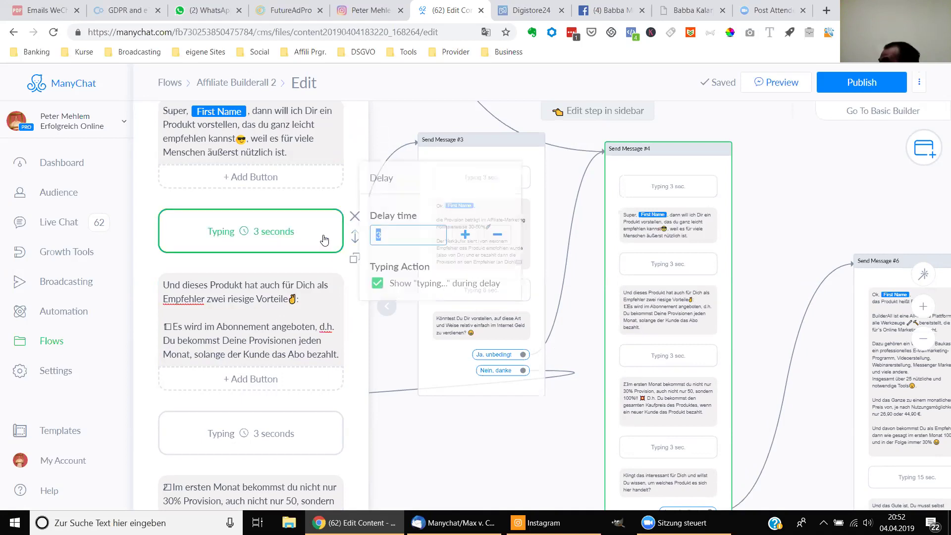
click(466, 237)
click(466, 237)
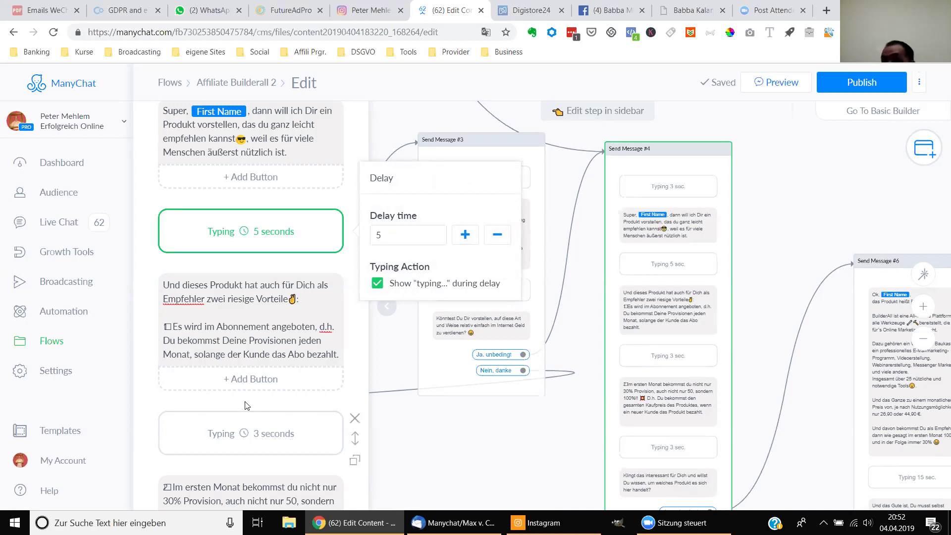
- Set the typing delay before the "Im ersten Monat…" text in Send Message #4 to 5 seconds
scroll(245, 401, down, 1)
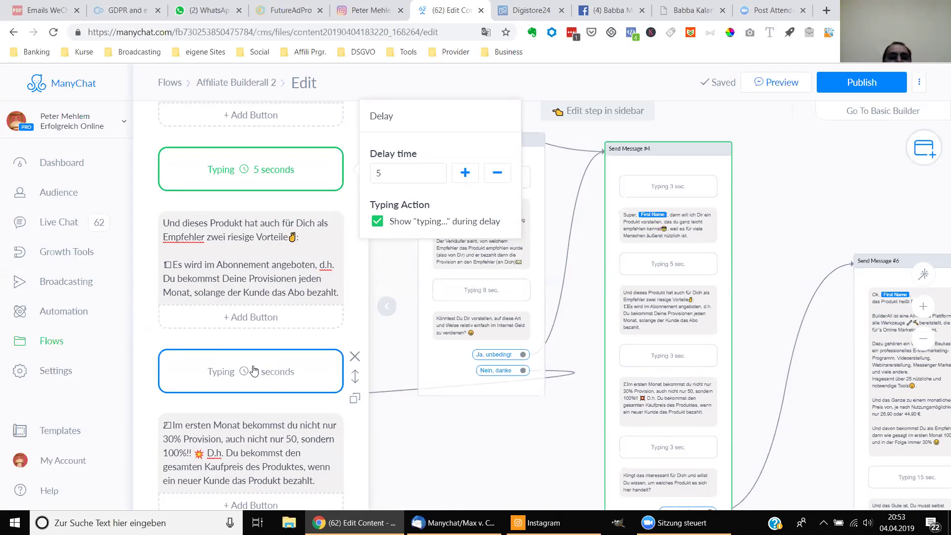
click(301, 374)
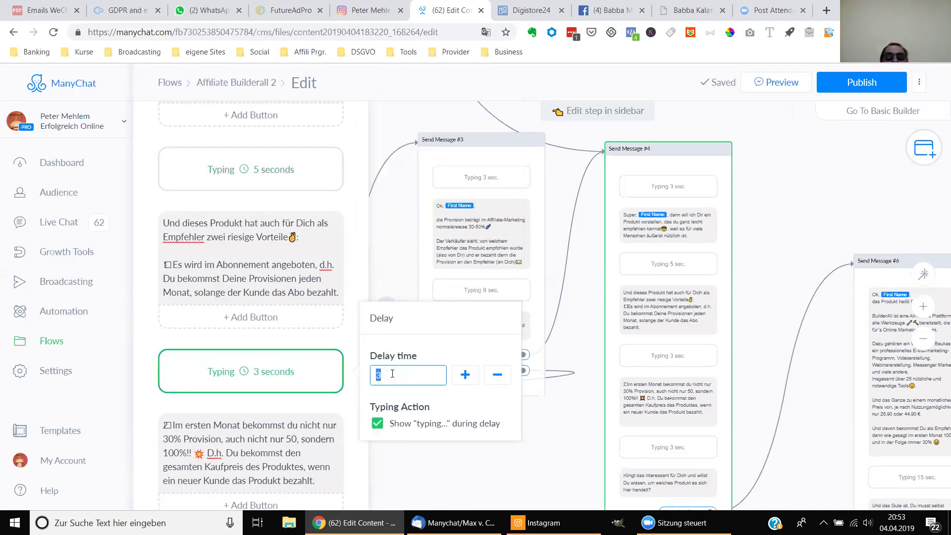
click(464, 375)
click(464, 375)
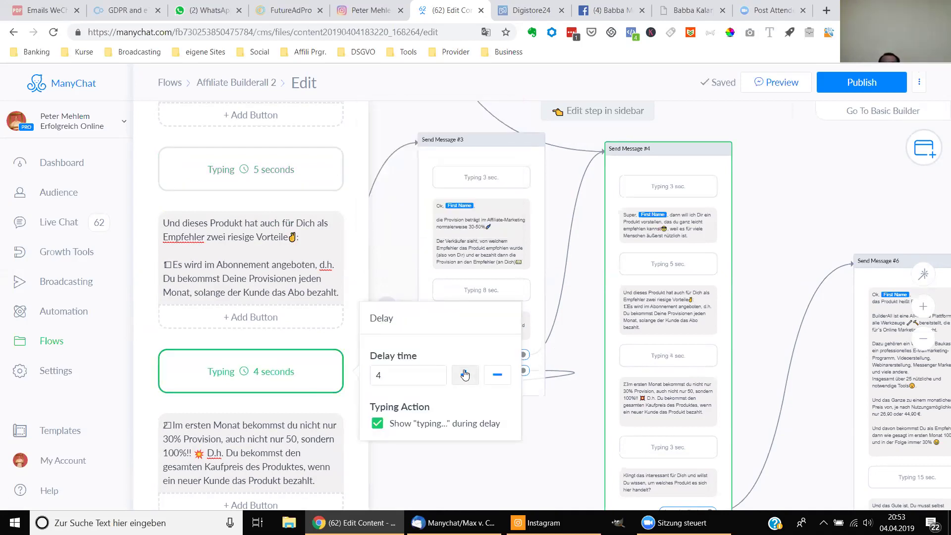
click(464, 375)
click(313, 410)
- Set the typing delay before the "Klingt das interessant…" question to 5 seconds and close the message editor
scroll(311, 413, down, 4)
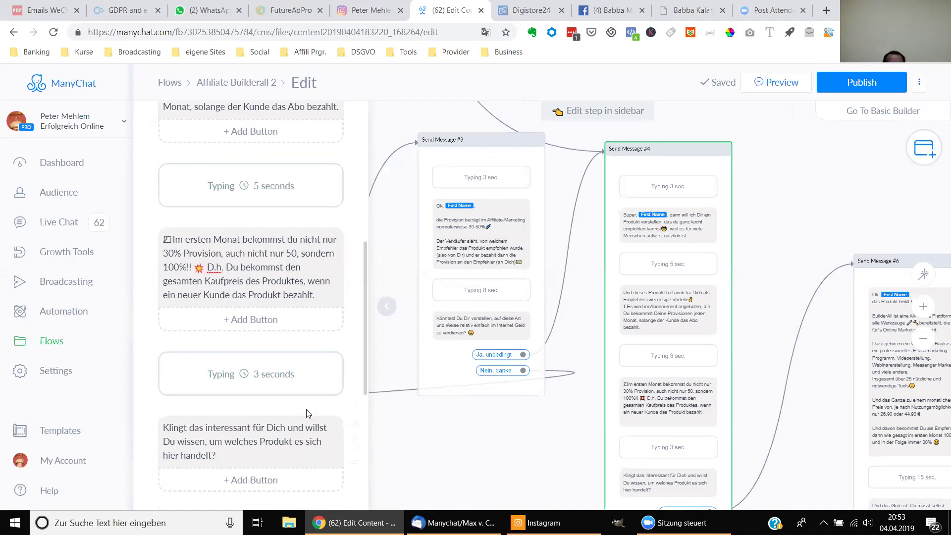
click(324, 376)
click(462, 379)
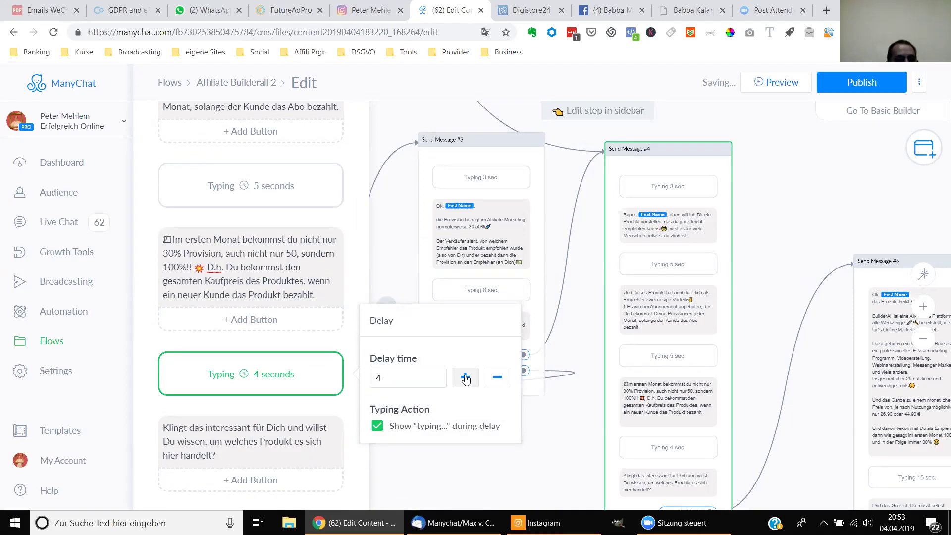
click(466, 379)
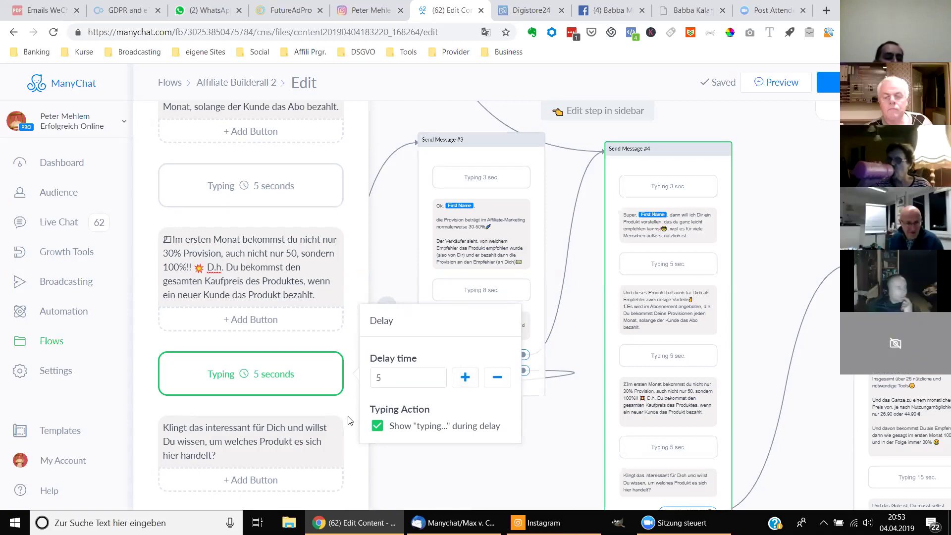
click(459, 473)
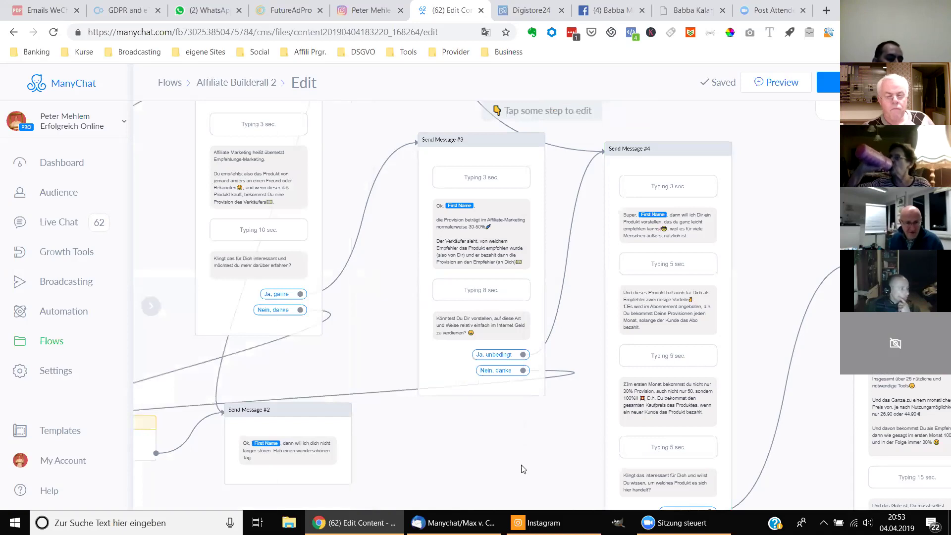
- Open Send Message #6 in the flow for editing
scroll(755, 315, down, 1)
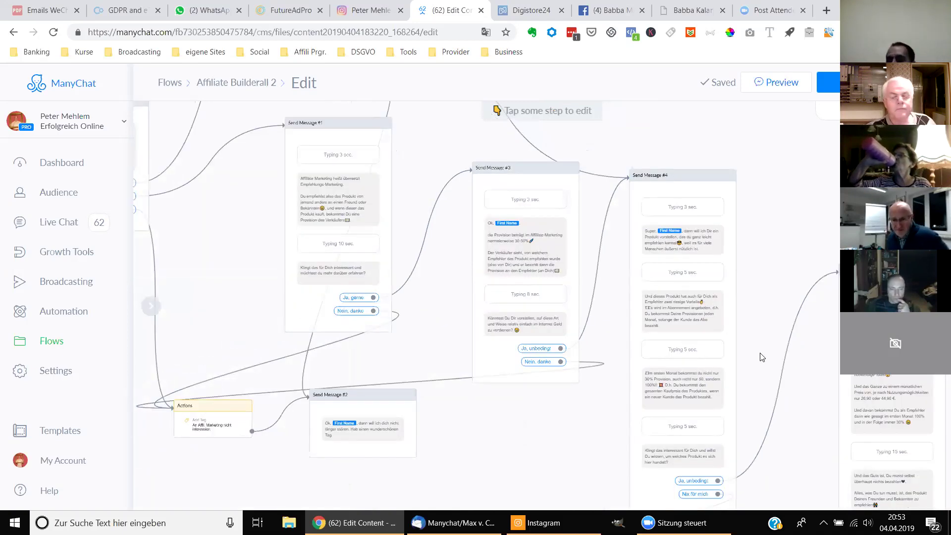
drag(735, 288, 695, 223)
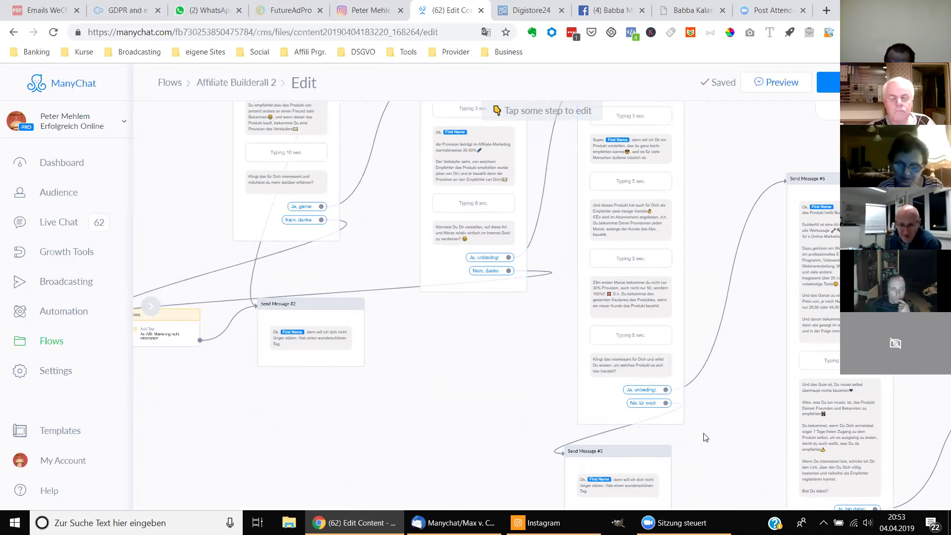
scroll(691, 401, down, 1)
drag(692, 395, 672, 414)
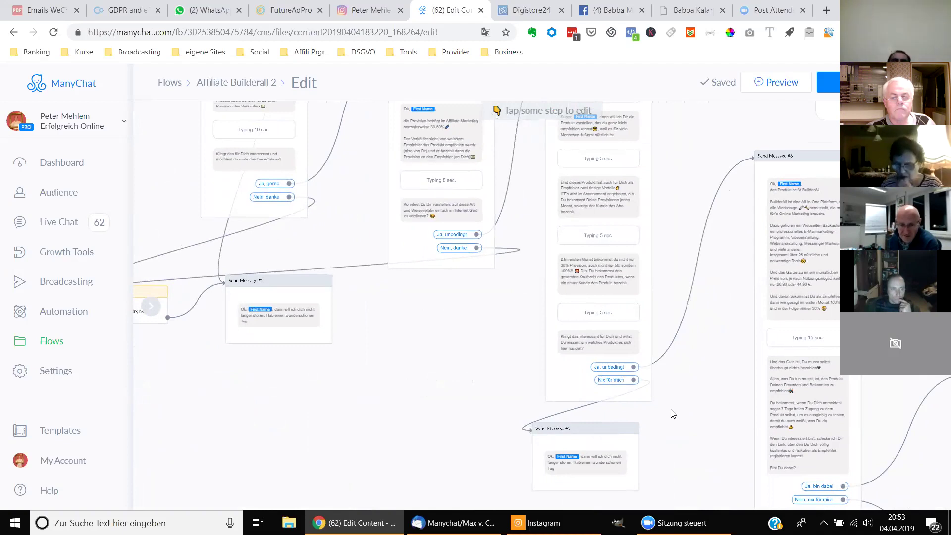
drag(672, 414, 672, 413)
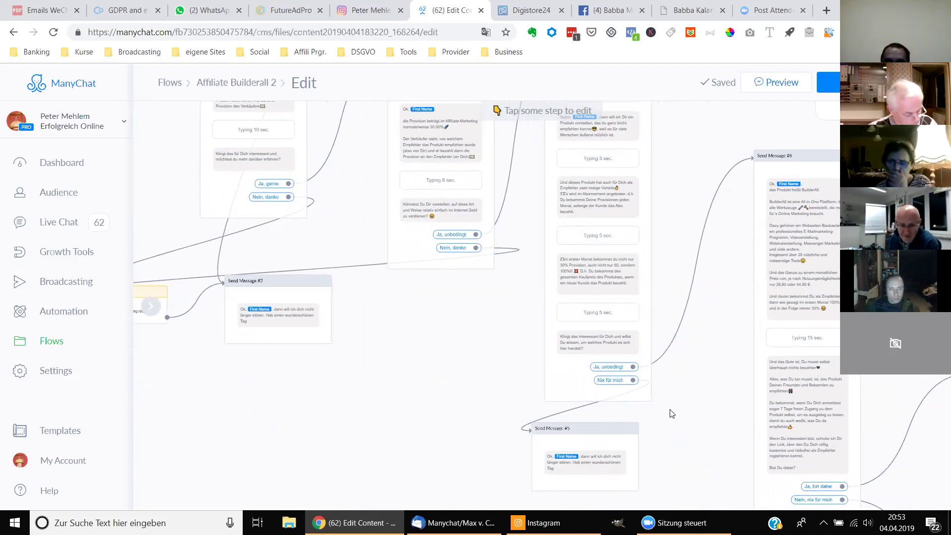
drag(729, 320, 619, 294)
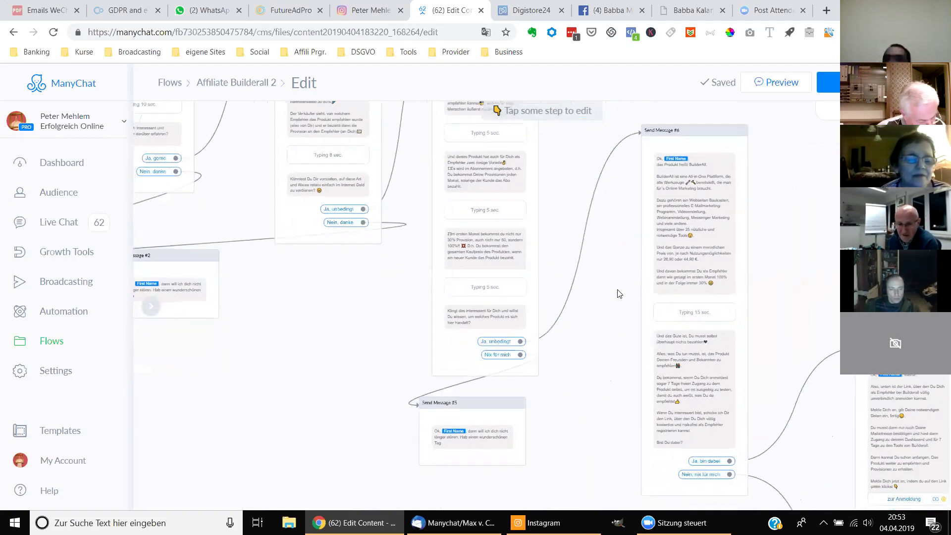
mouse_move(684, 330)
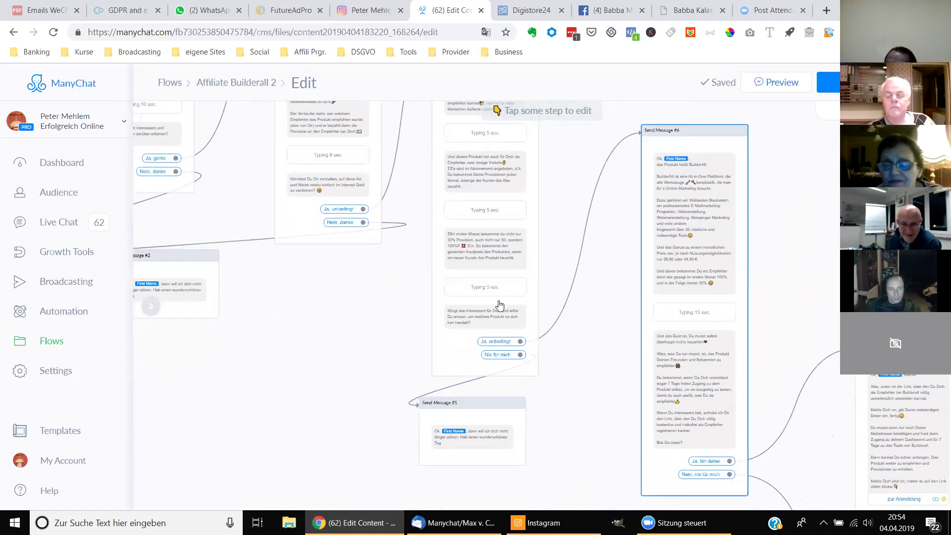
click(685, 337)
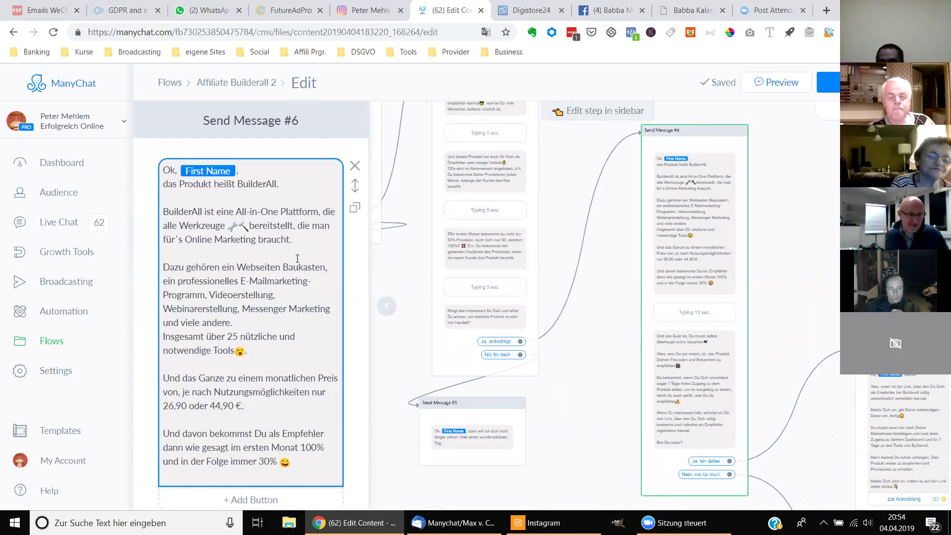
- Read through both text blocks of Send Message #6 down to the quick replies to judge where to split them
scroll(297, 258, down, 1)
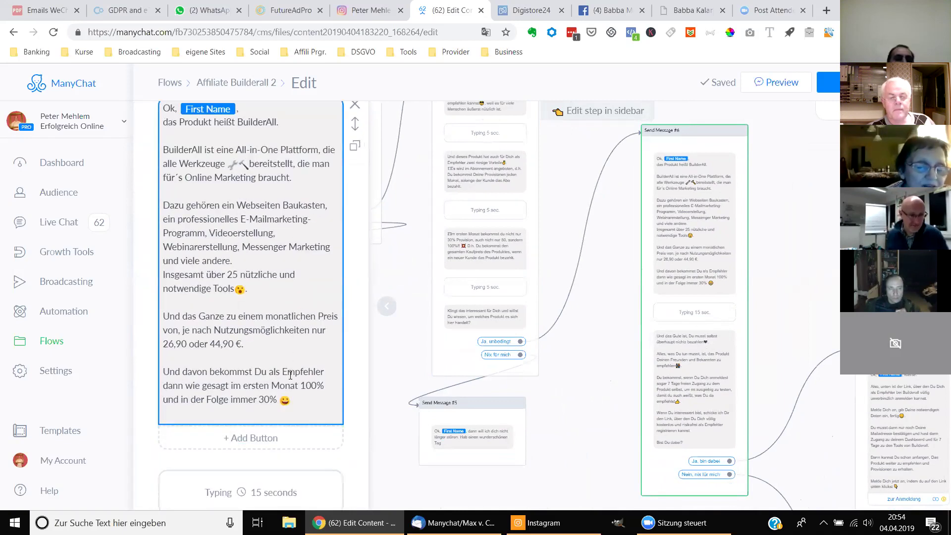
scroll(276, 205, up, 1)
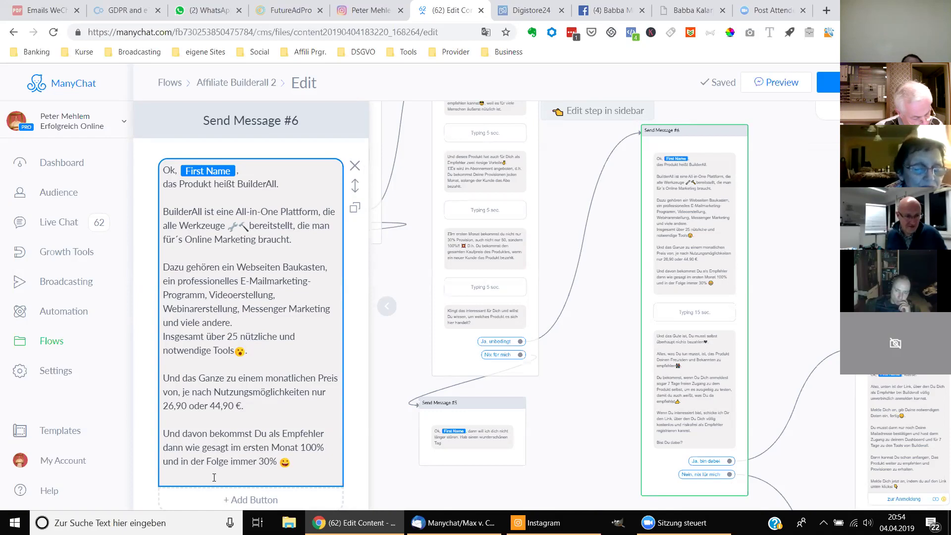
scroll(248, 436, down, 3)
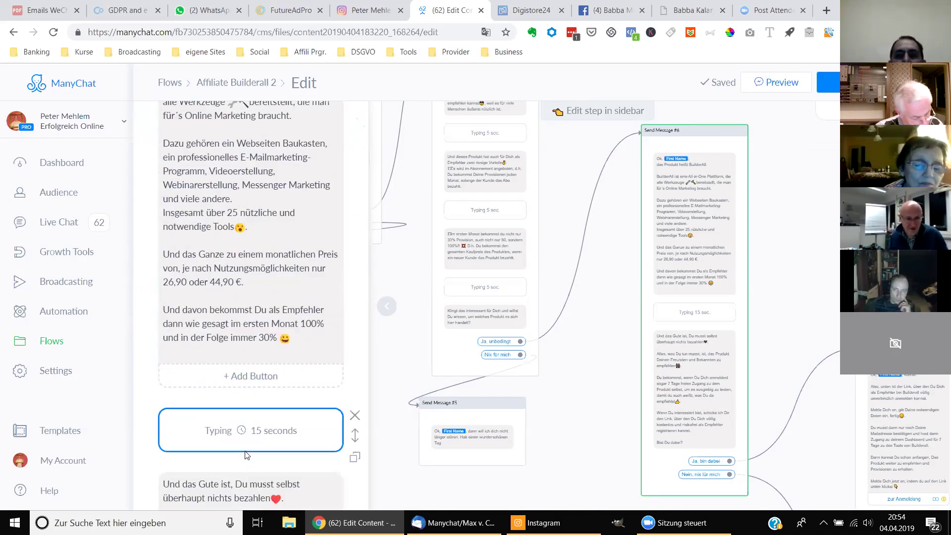
scroll(243, 456, down, 1)
scroll(235, 457, down, 1)
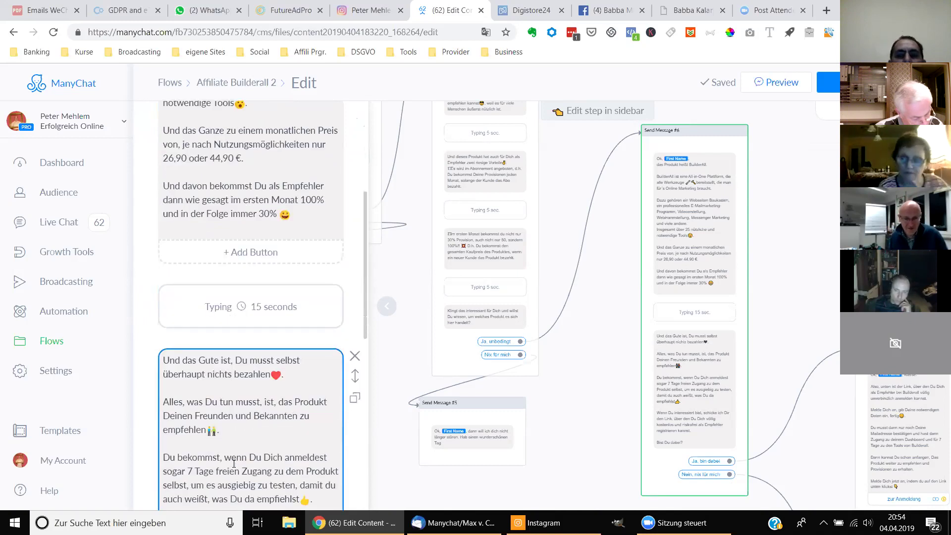
scroll(234, 463, down, 2)
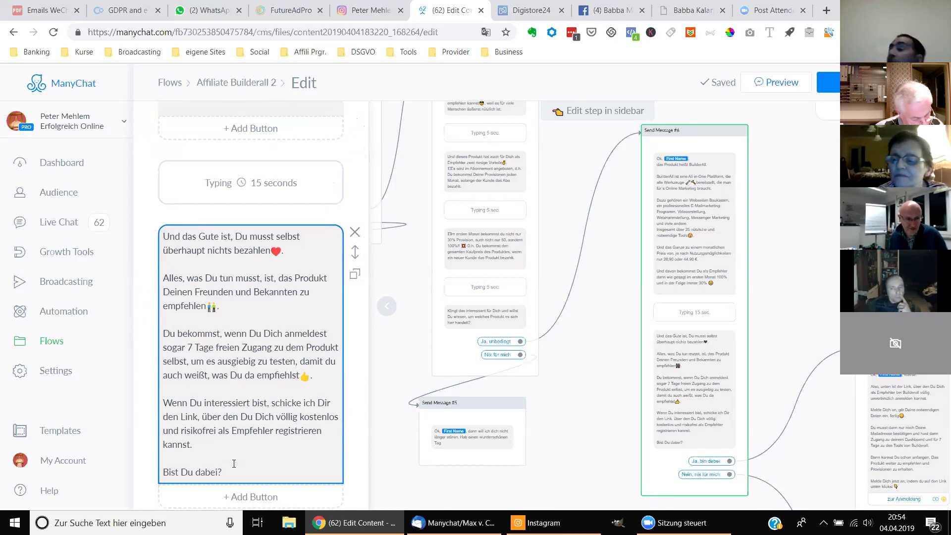
scroll(232, 464, down, 3)
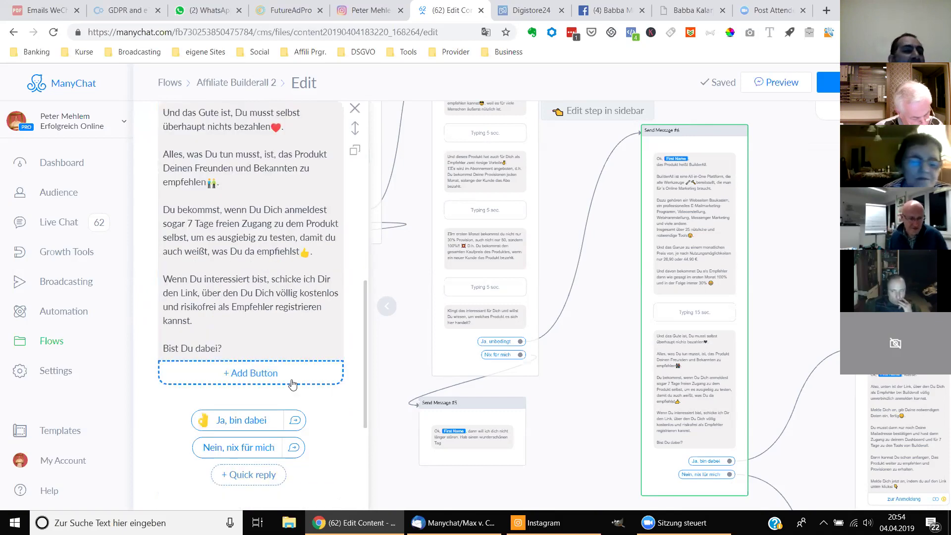
scroll(232, 443, down, 1)
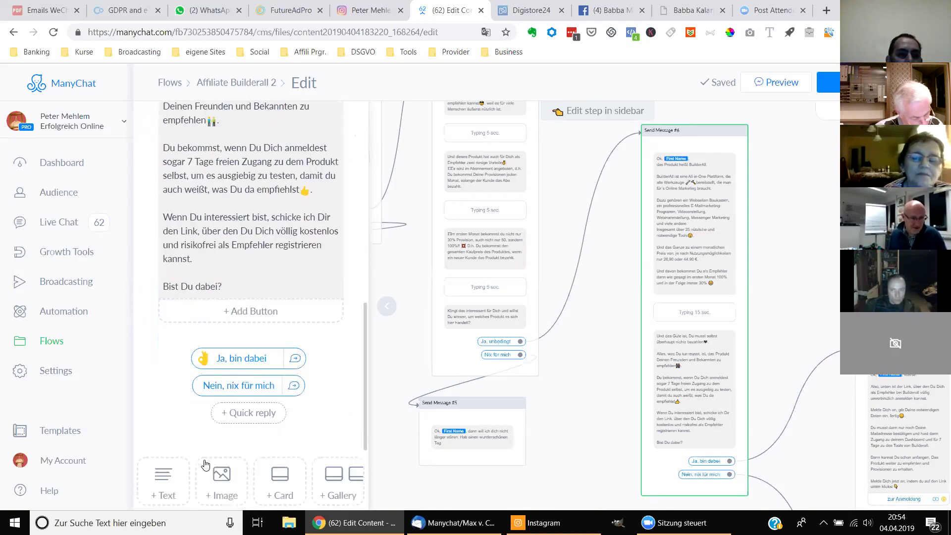
- Add a typing delay and an empty text block above the quick replies of Send Message #6
scroll(163, 470, down, 2)
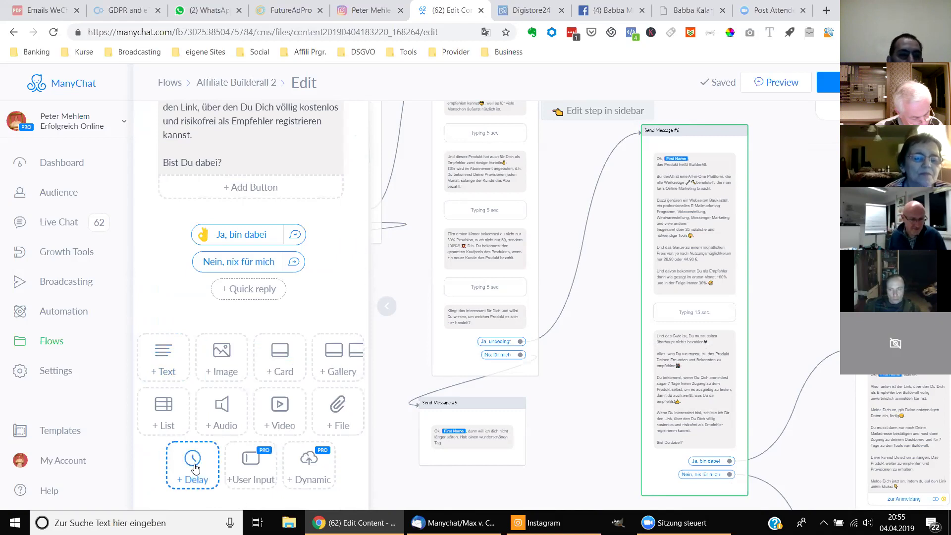
click(188, 448)
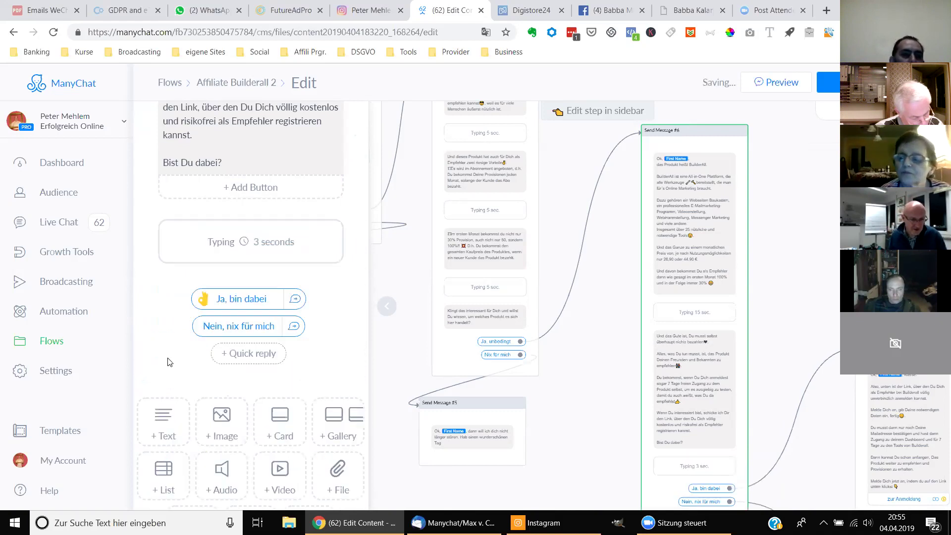
click(170, 413)
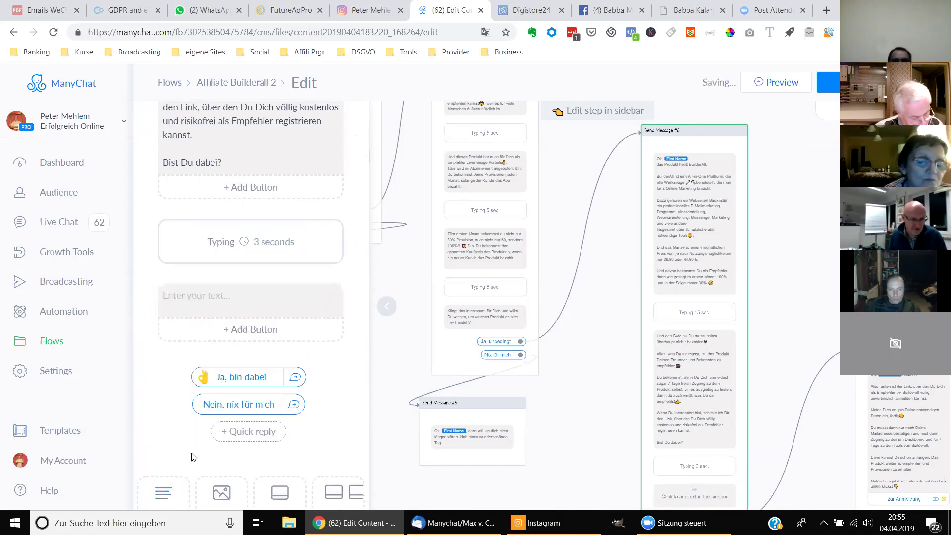
scroll(191, 458, down, 1)
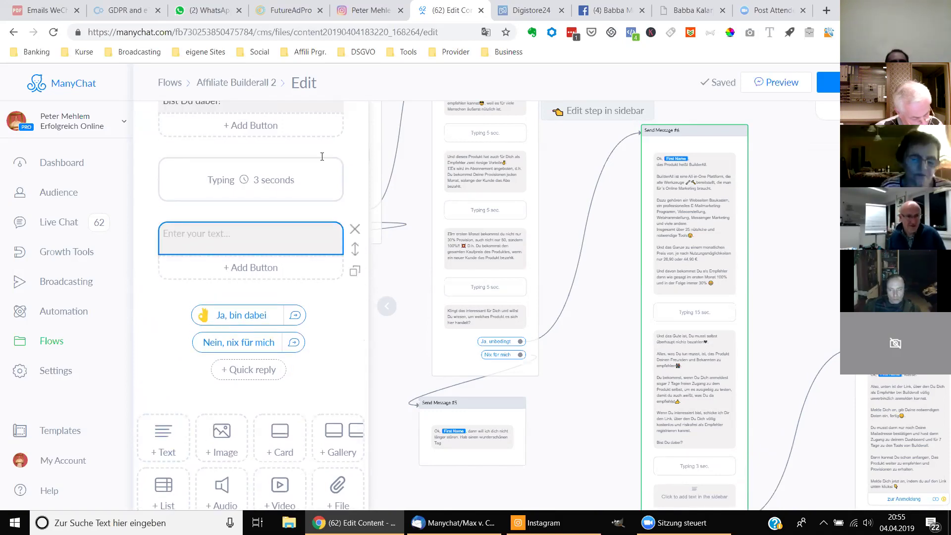
- Duplicate the new 3-second typing delay twice and duplicate the empty text block in Send Message #6
mouse_move(359, 184)
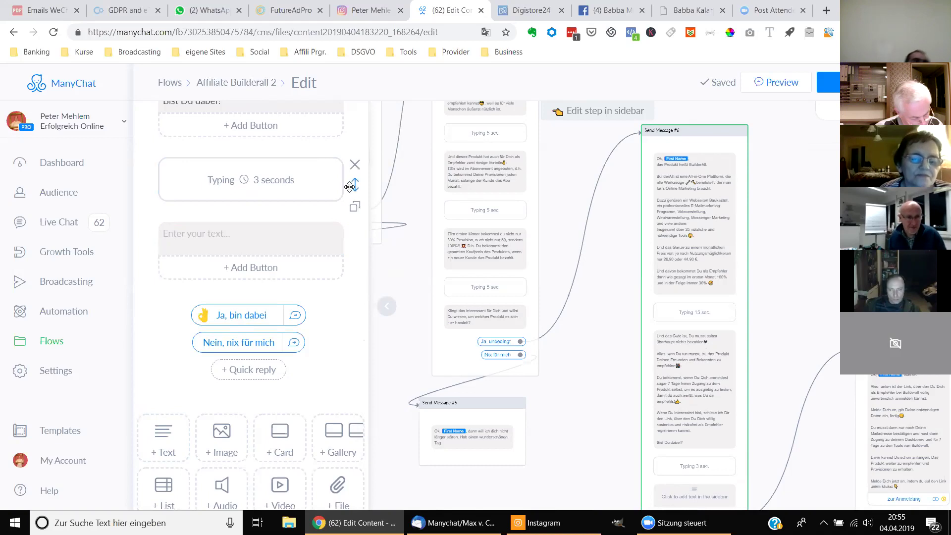
click(354, 207)
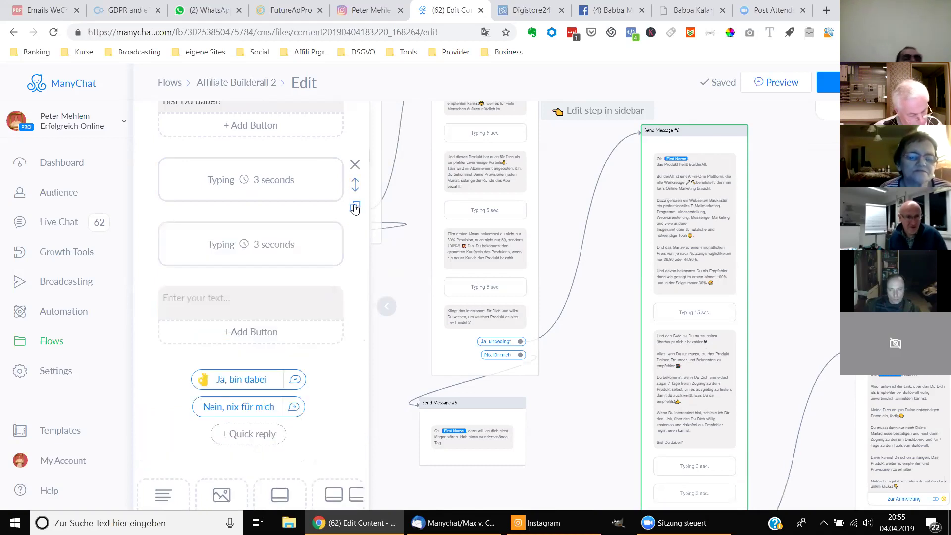
click(354, 207)
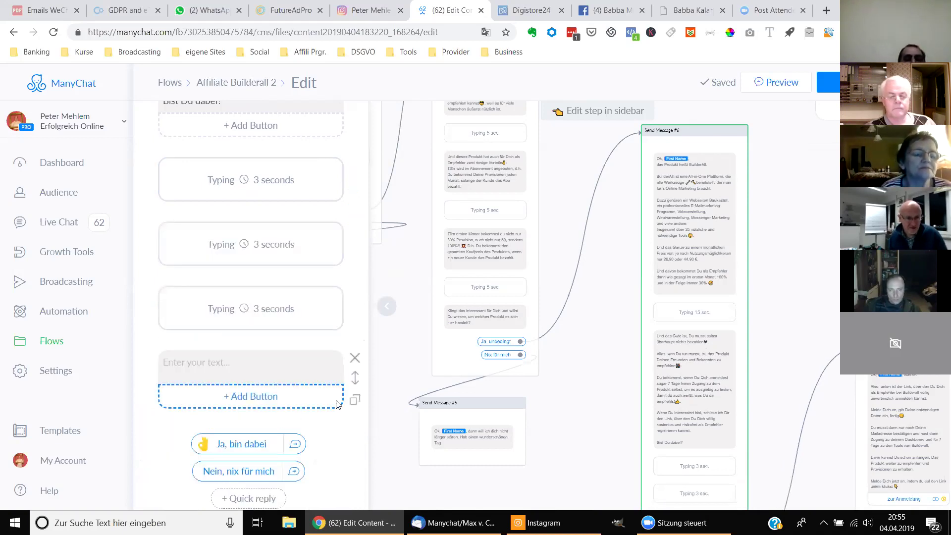
click(356, 401)
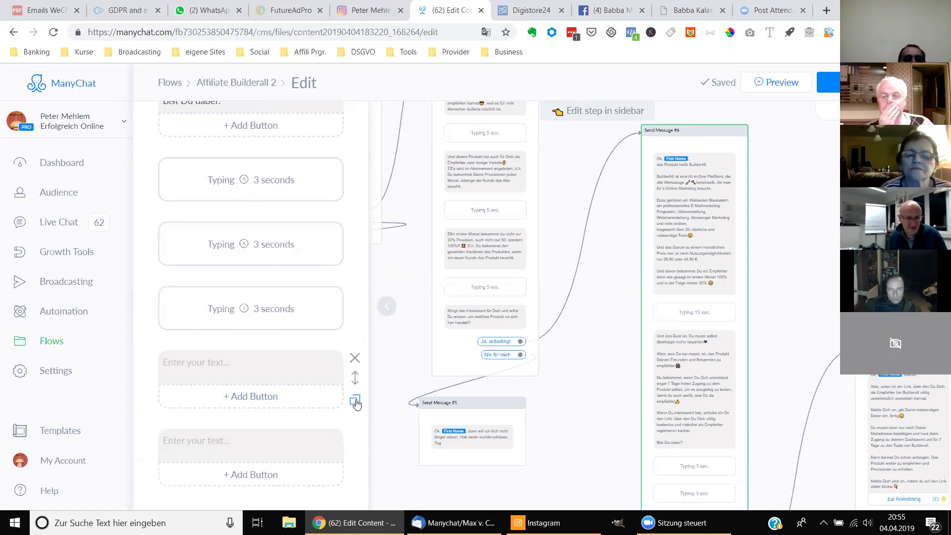
- Move one of the new 3-second typing delays to the start of Send Message #6, above the "Ok, First Name" text
mouse_move(303, 198)
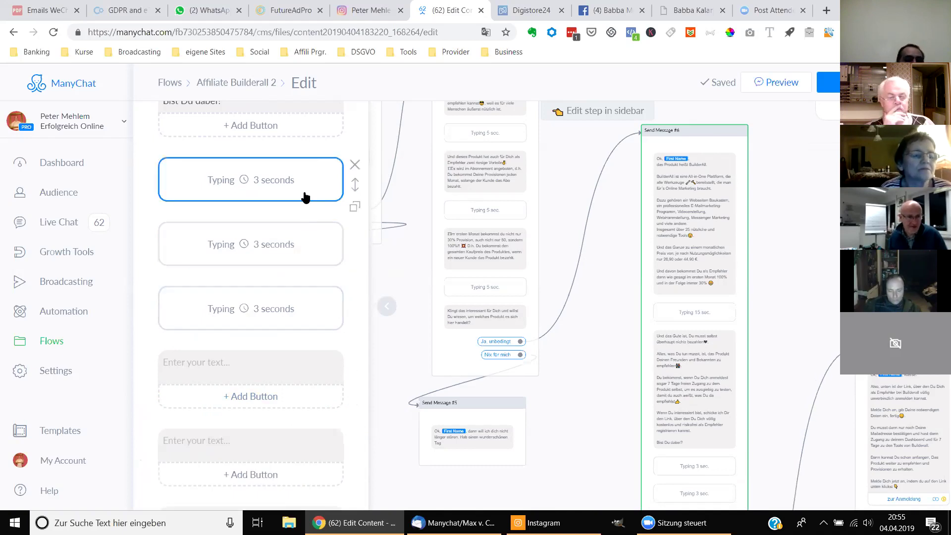
drag(354, 177, 354, 126)
drag(349, 141, 310, 185)
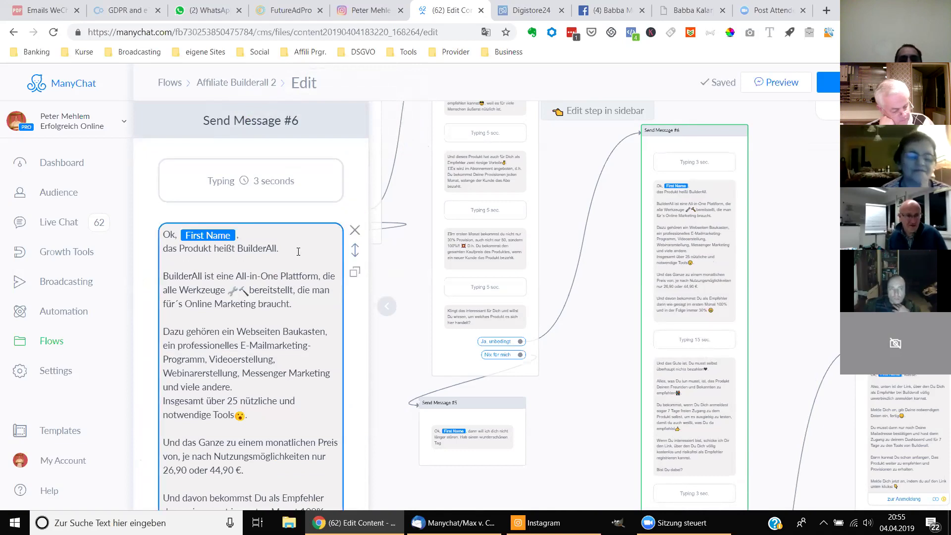
scroll(284, 267, down, 10)
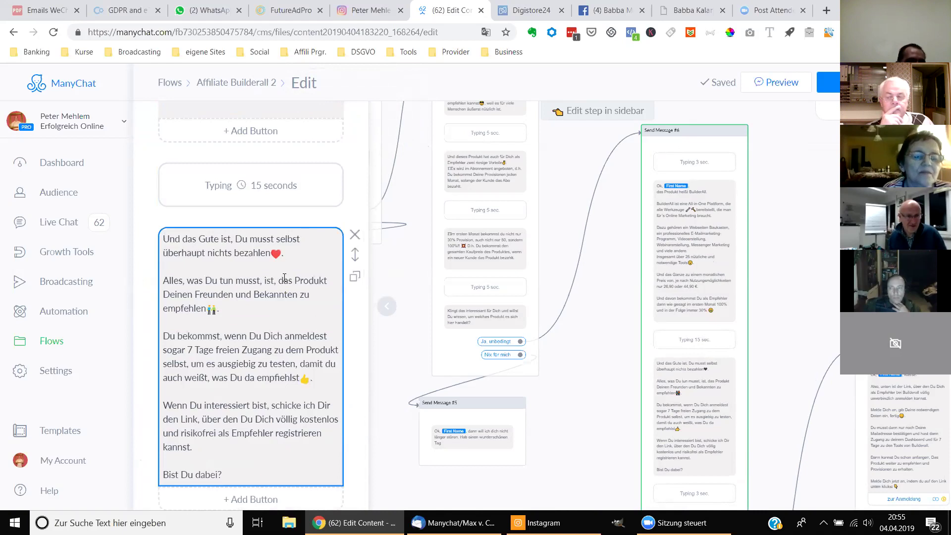
scroll(284, 277, down, 4)
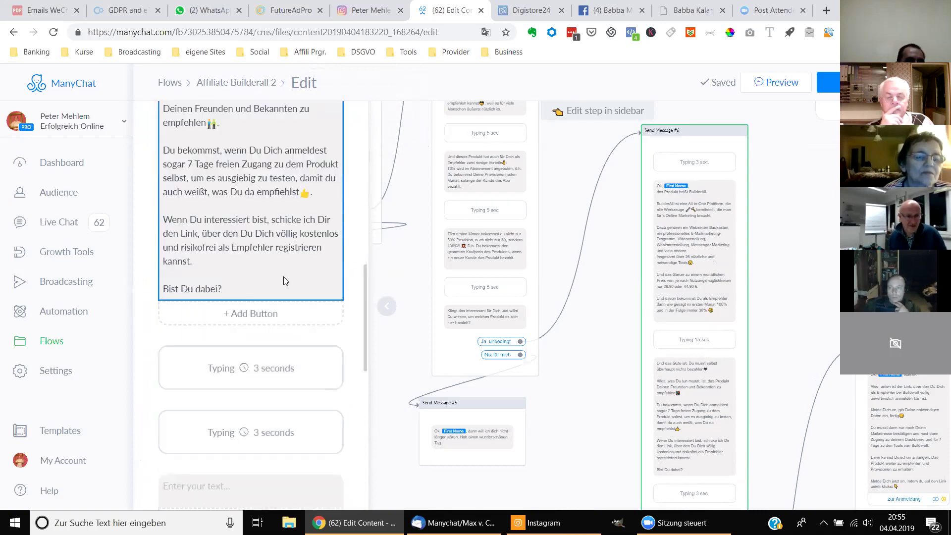
- Move one of the empty text blocks in Send Message #6 up to directly below the 15-second typing delay
scroll(304, 386, down, 3)
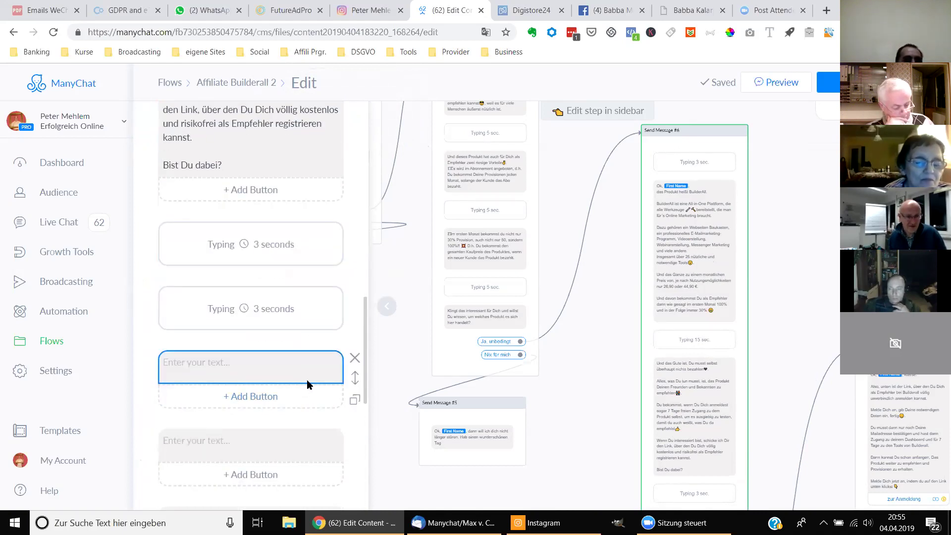
drag(354, 376, 340, 211)
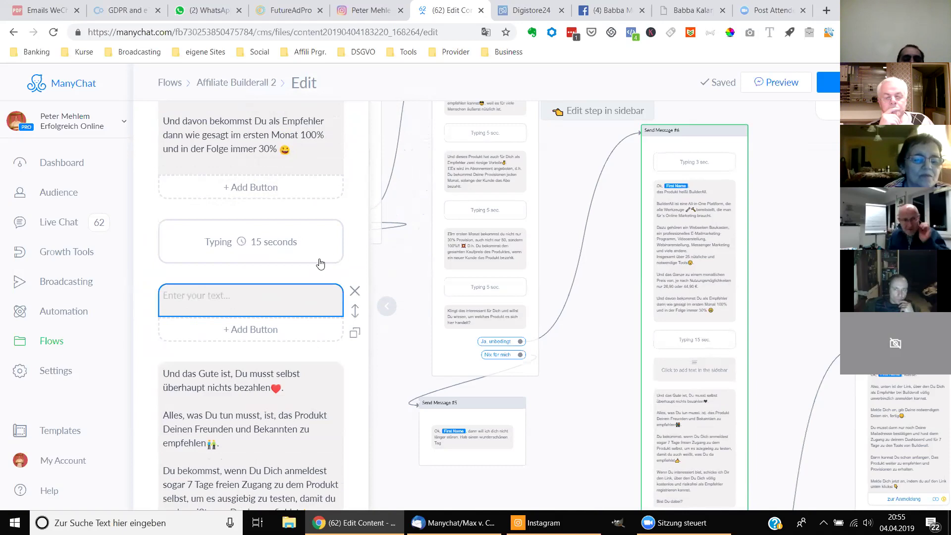
- Copy the paragraph from "Dazu gehören ein Webseiten Baukasten" through "notwendige Tools" into the empty text block below the 15-second typing delay
click(296, 180)
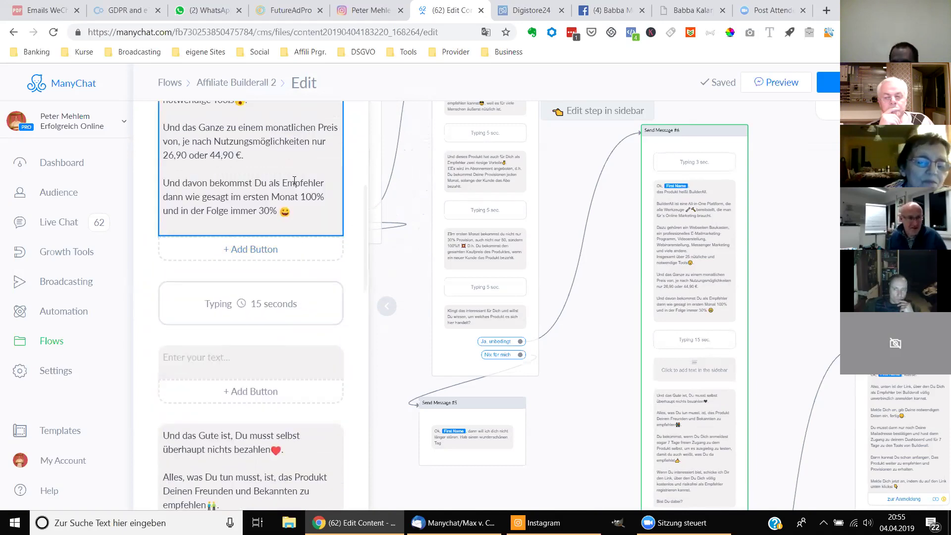
scroll(296, 180, up, 3)
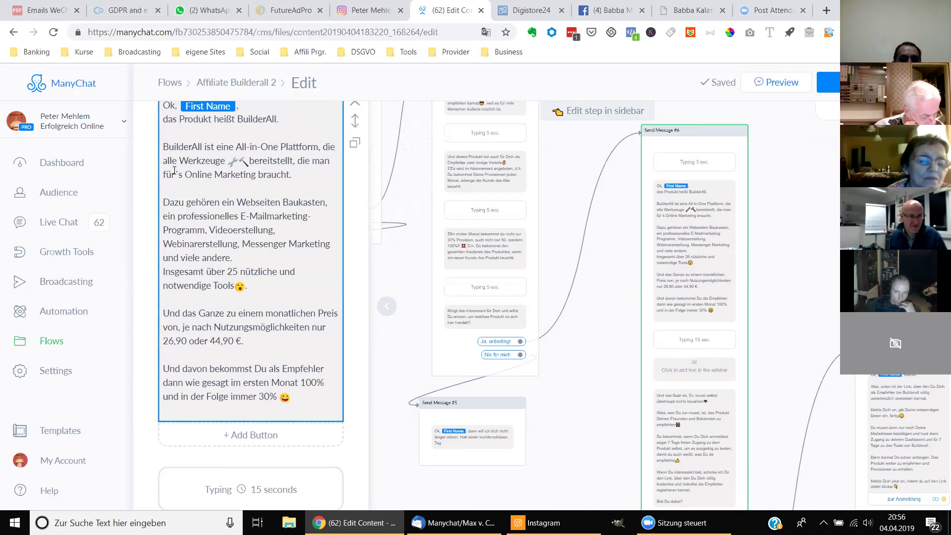
drag(167, 202, 304, 290)
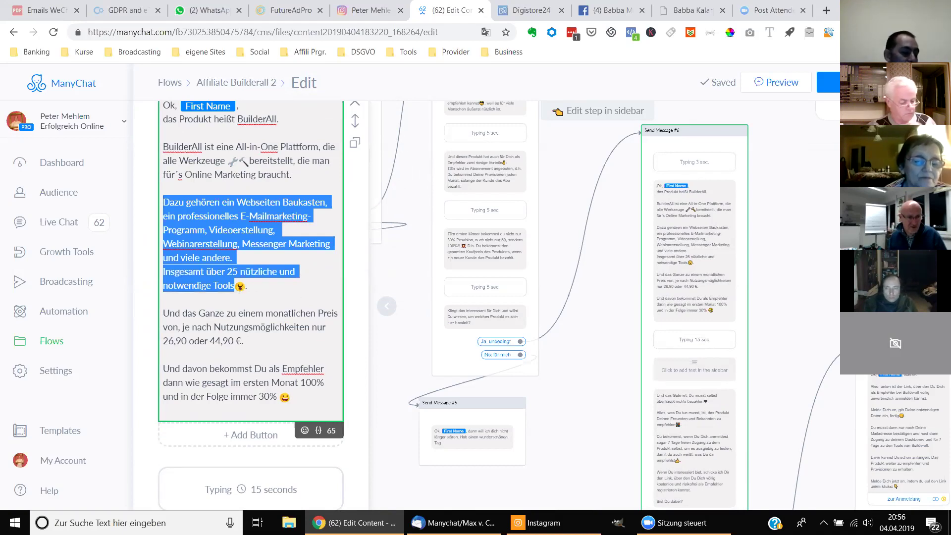
drag(240, 289, 255, 289)
key(ctrl+c)
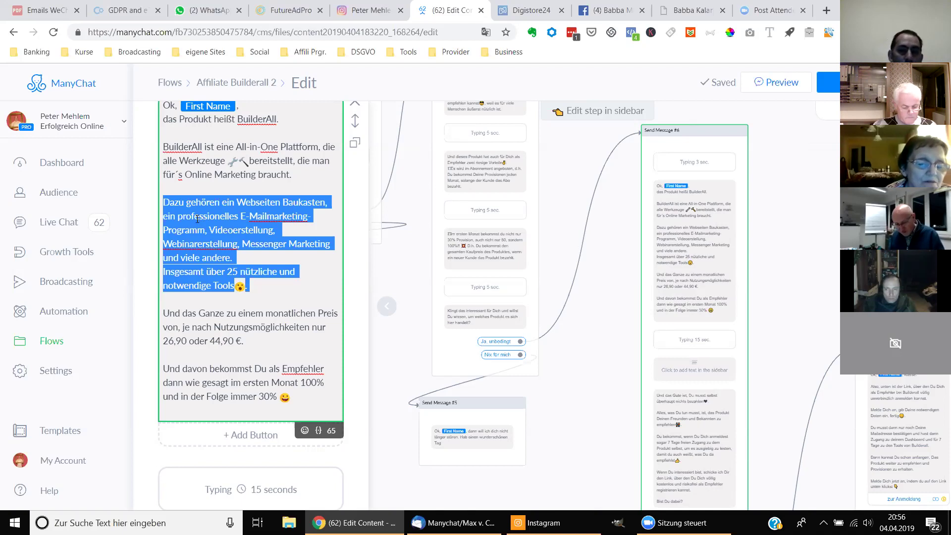
scroll(264, 258, down, 3)
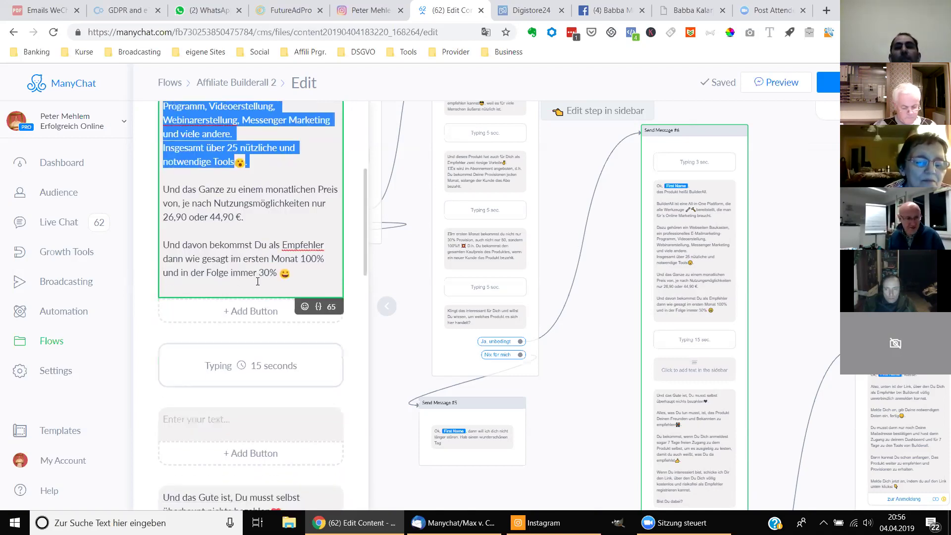
click(214, 419)
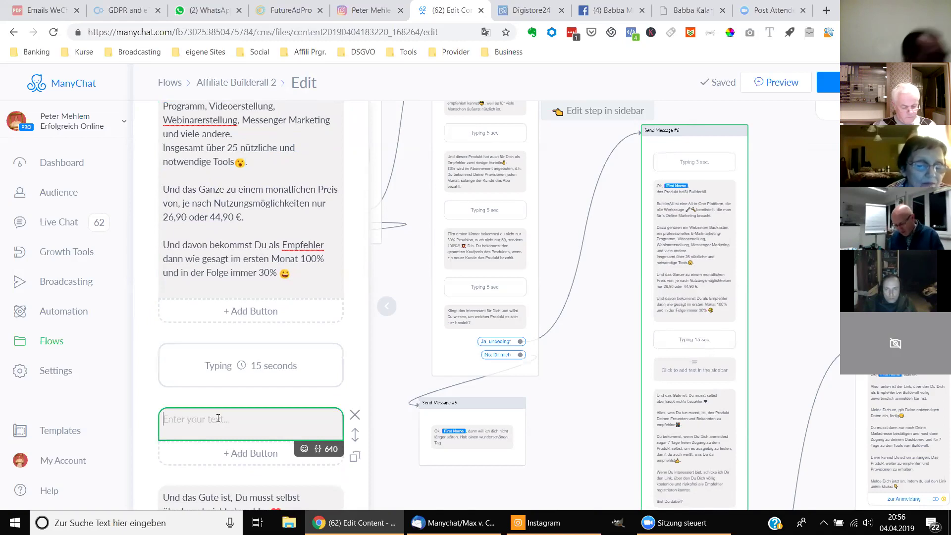
- Paste the "Dazu gehören ein Webseiten Baukasten" paragraph into the empty text block and delete it from the BuilderAll intro message
key(ctrl+v)
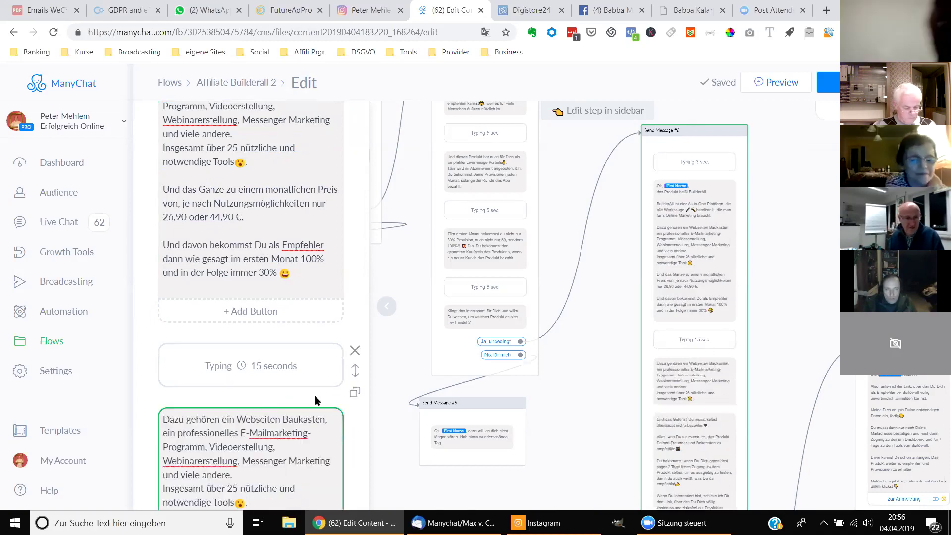
scroll(253, 190, up, 3)
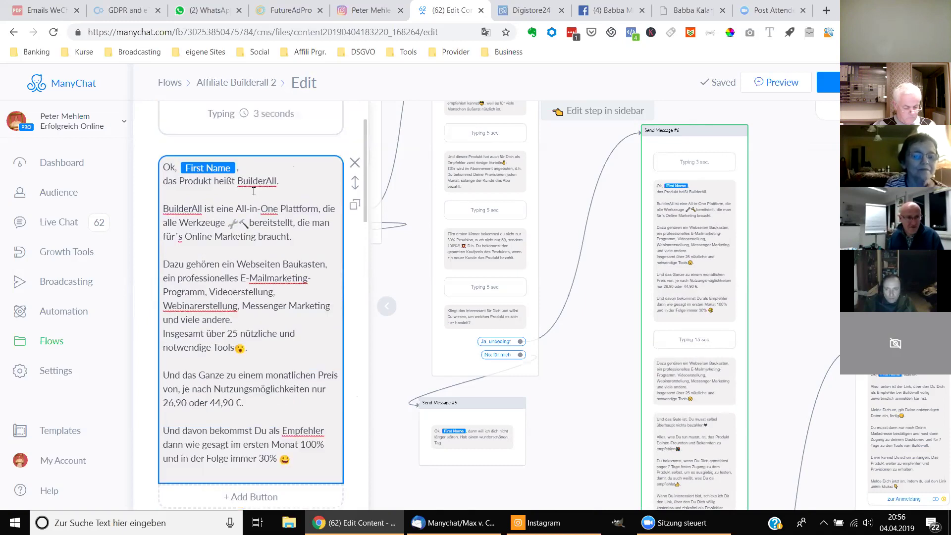
drag(164, 266, 212, 352)
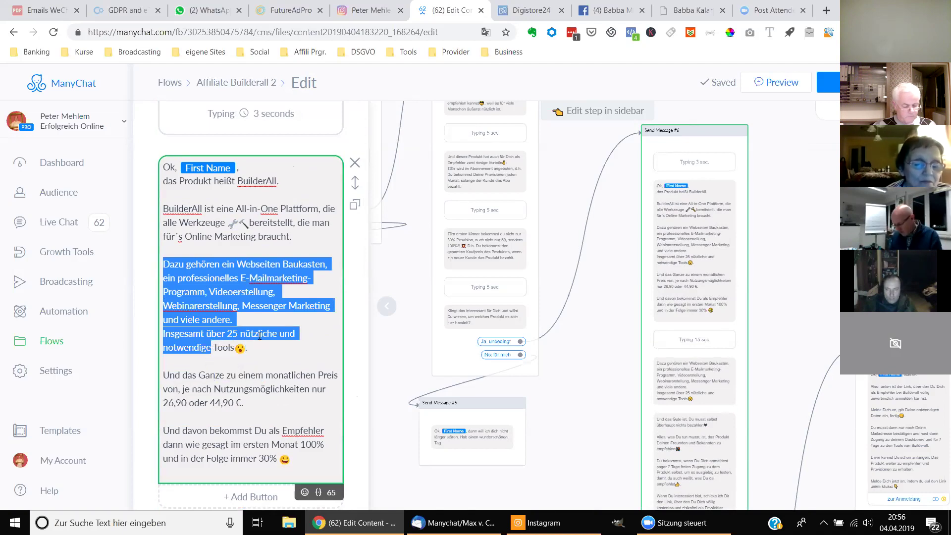
key(BackSpace)
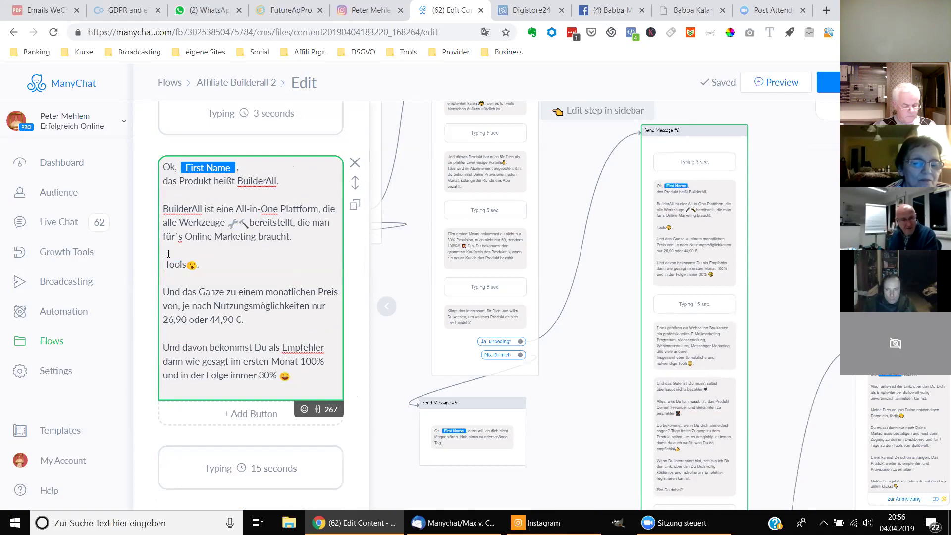
drag(188, 257, 206, 270)
key(BackSpace)
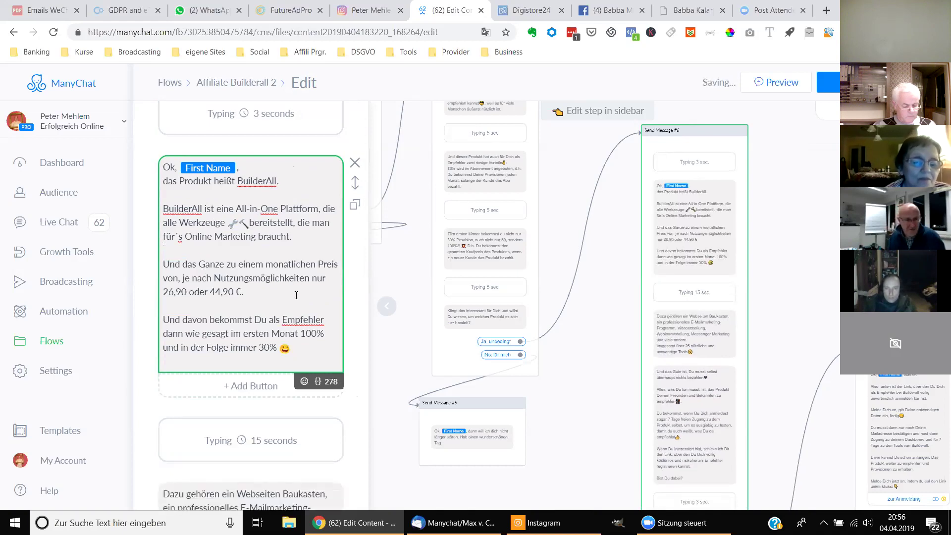
- Set the typing delay between the BuilderAll intro and the "Dazu gehören" message to 8 seconds
scroll(286, 300, down, 1)
click(278, 379)
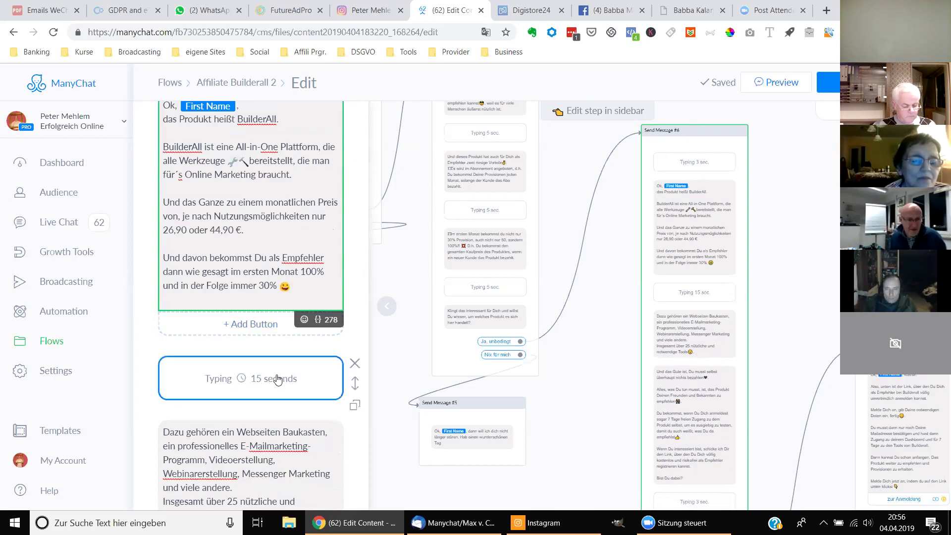
click(327, 385)
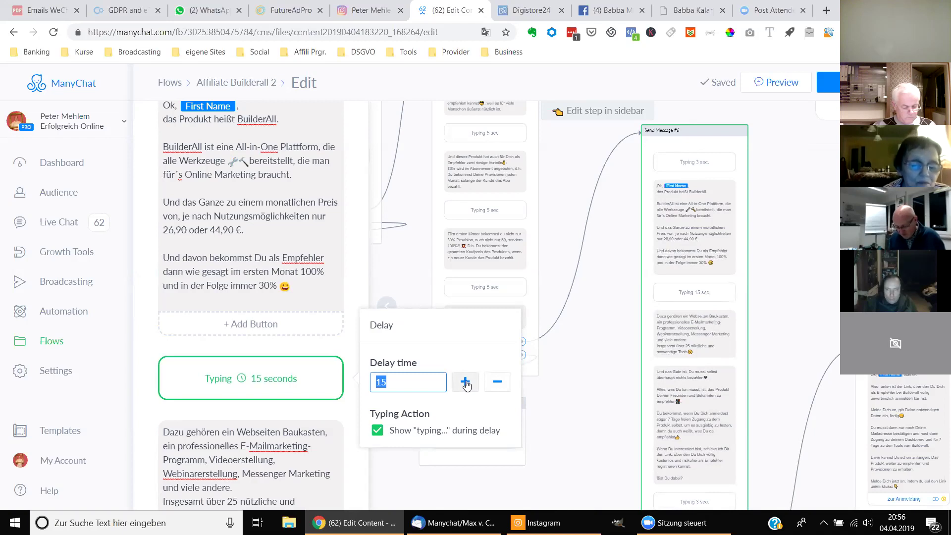
click(496, 383)
click(497, 384)
click(497, 385)
click(497, 386)
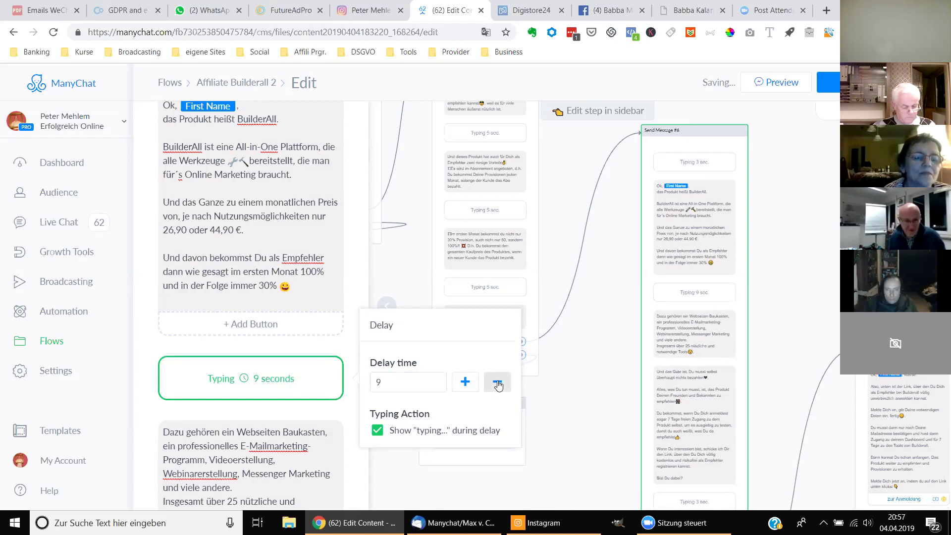
click(497, 386)
click(466, 383)
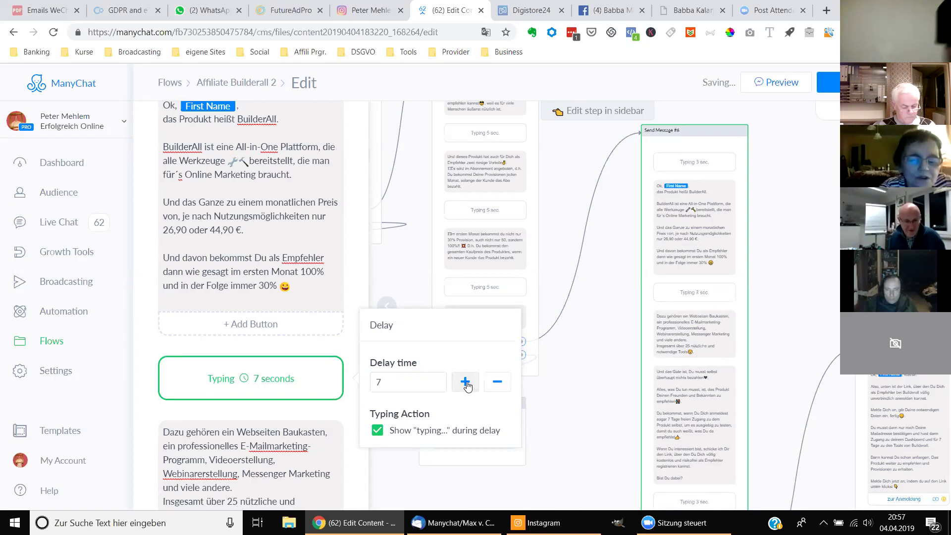
click(466, 383)
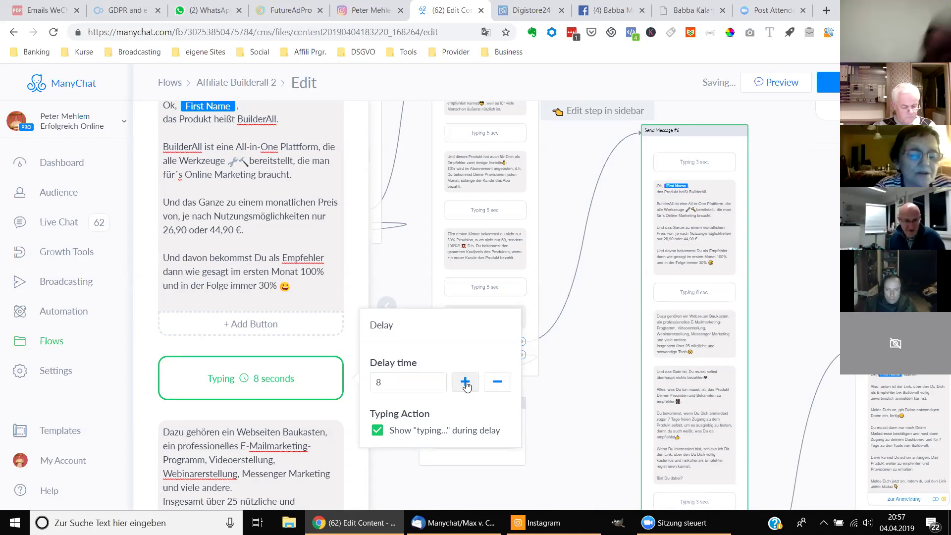
click(331, 416)
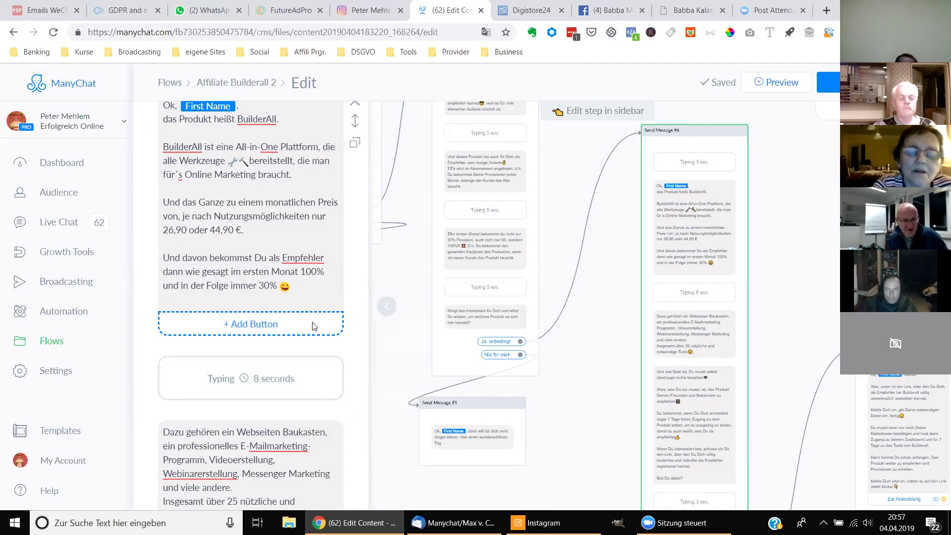
- Copy the monthly price and commission paragraphs in the BuilderAll intro message and delete them there
scroll(346, 377, down, 3)
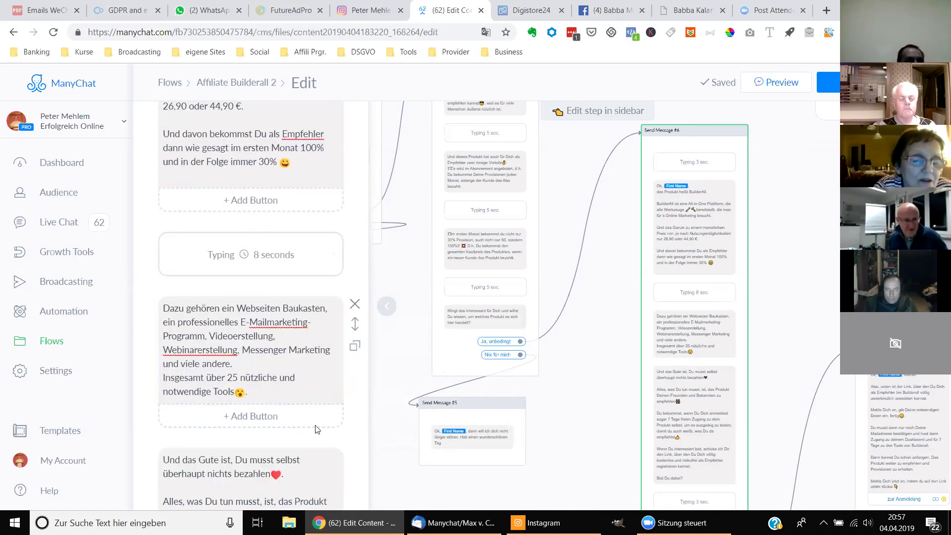
scroll(321, 421, up, 4)
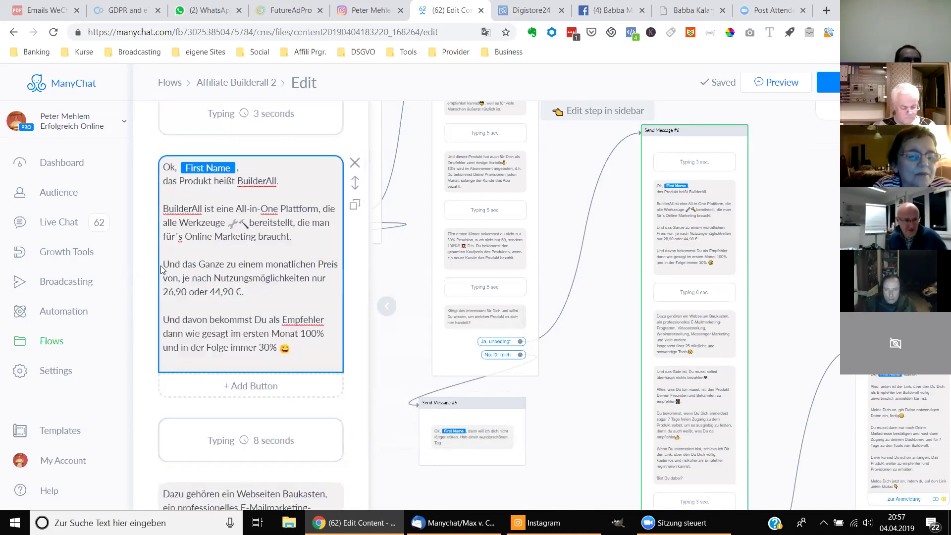
drag(165, 263, 318, 352)
key(ctrl+c)
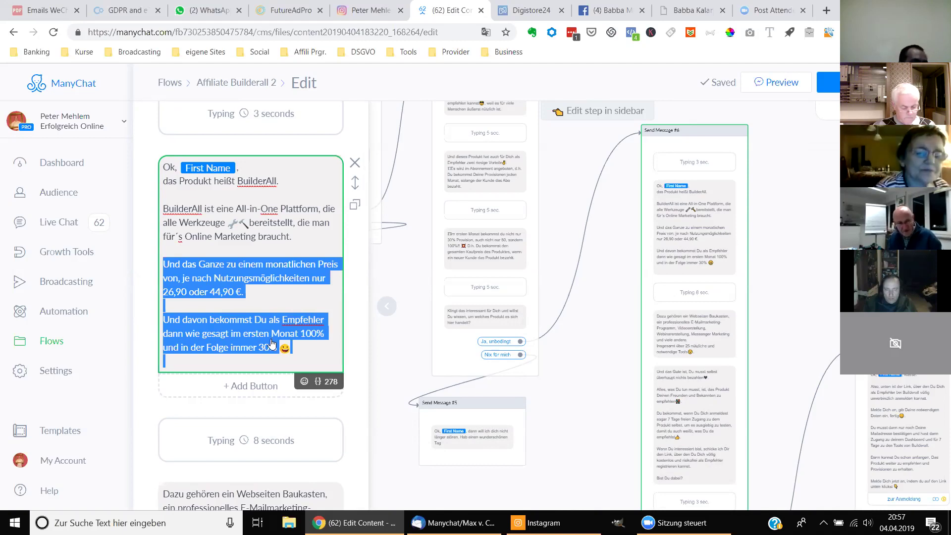
key(BackSpace)
- Paste the price and commission paragraphs into the first empty text block below the two 3-second typing delays
scroll(272, 362, down, 3)
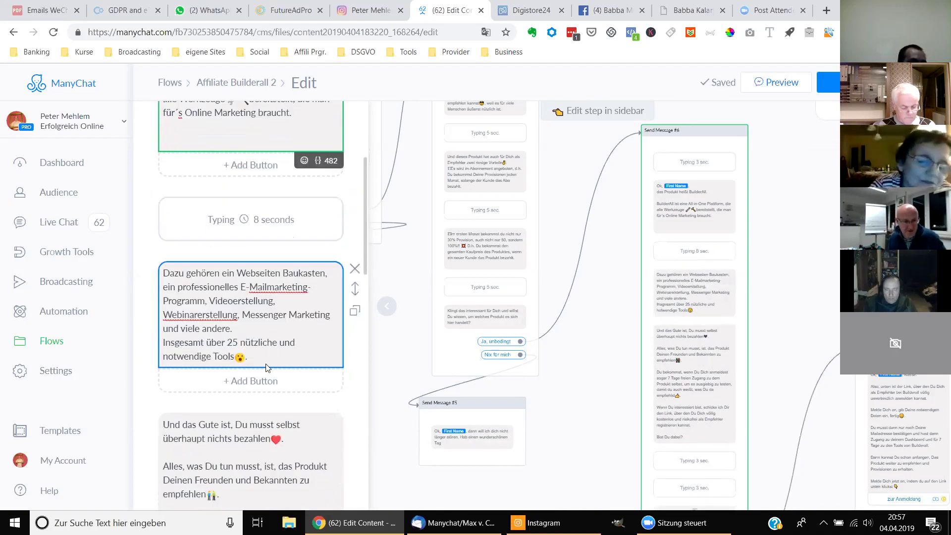
scroll(265, 370, down, 1)
scroll(261, 370, down, 2)
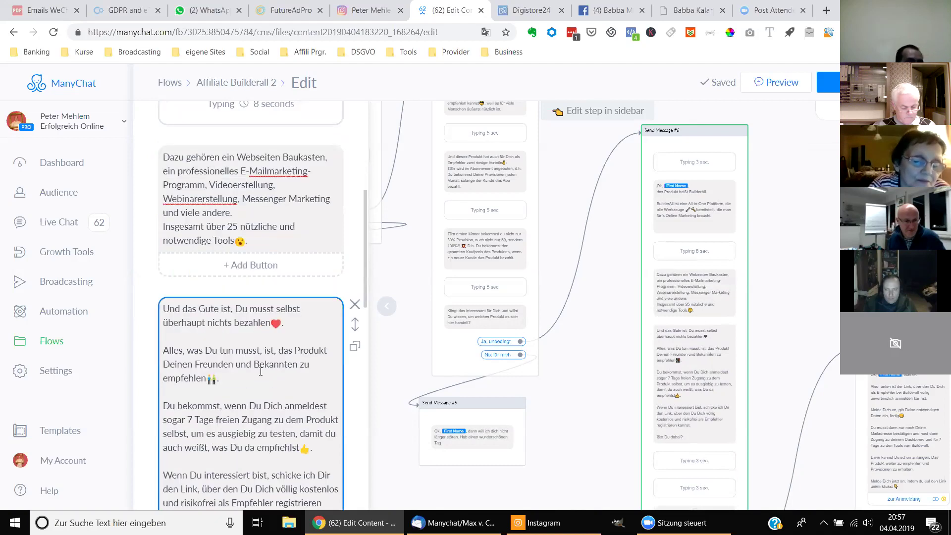
scroll(260, 372, down, 2)
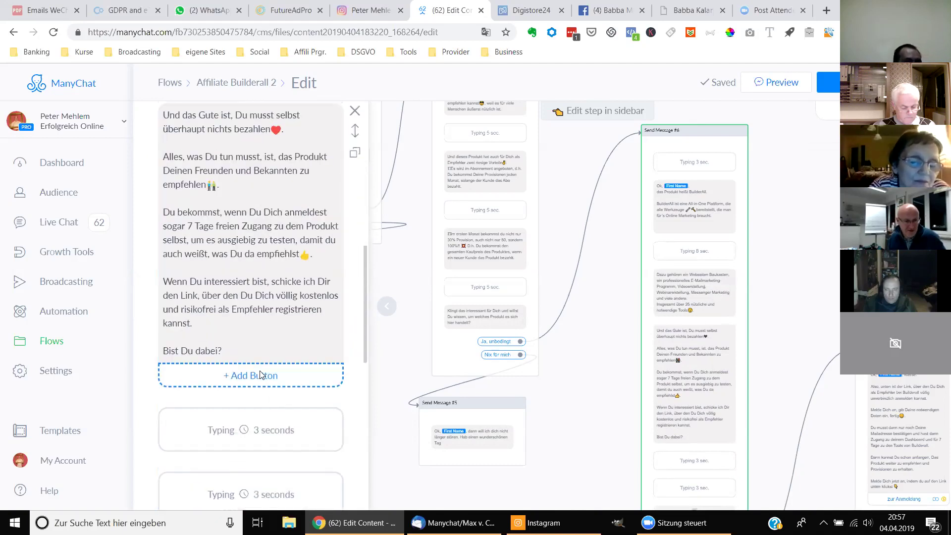
scroll(260, 375, down, 2)
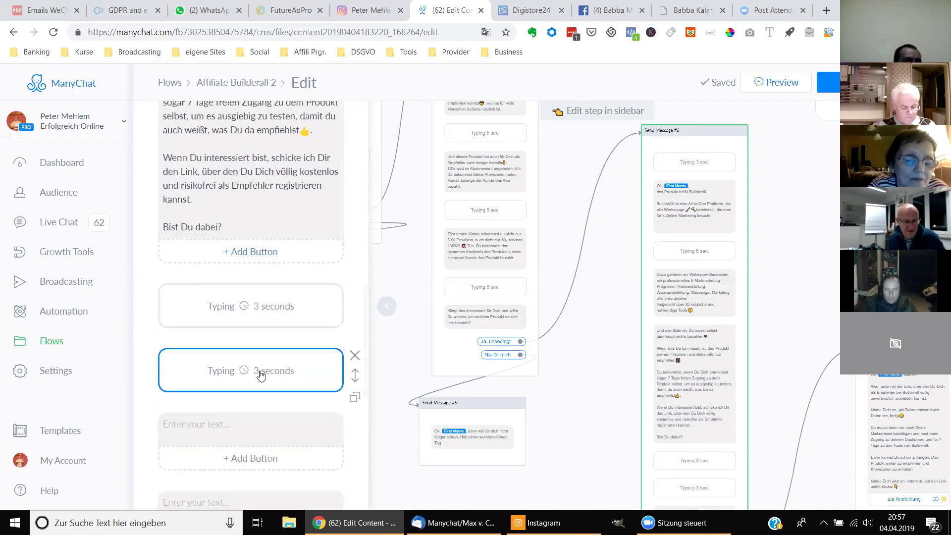
scroll(260, 375, down, 1)
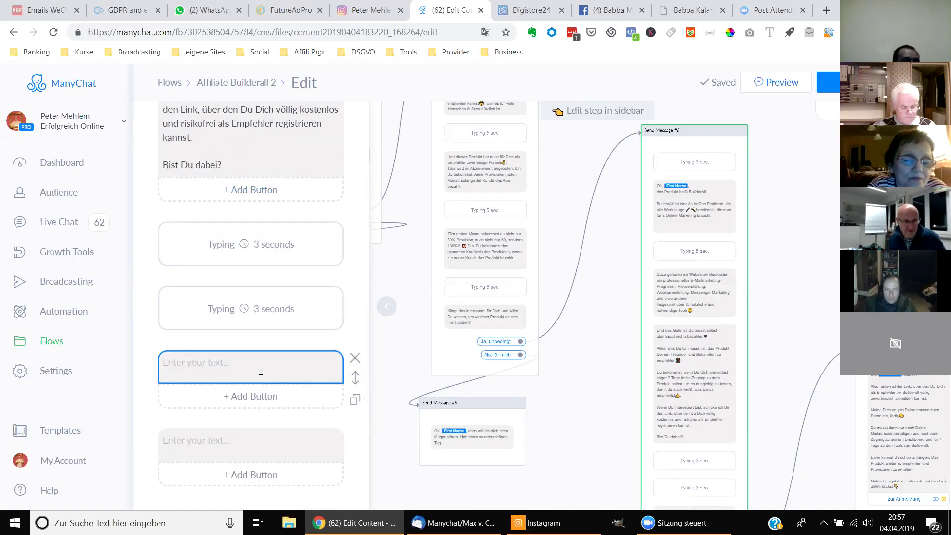
click(261, 366)
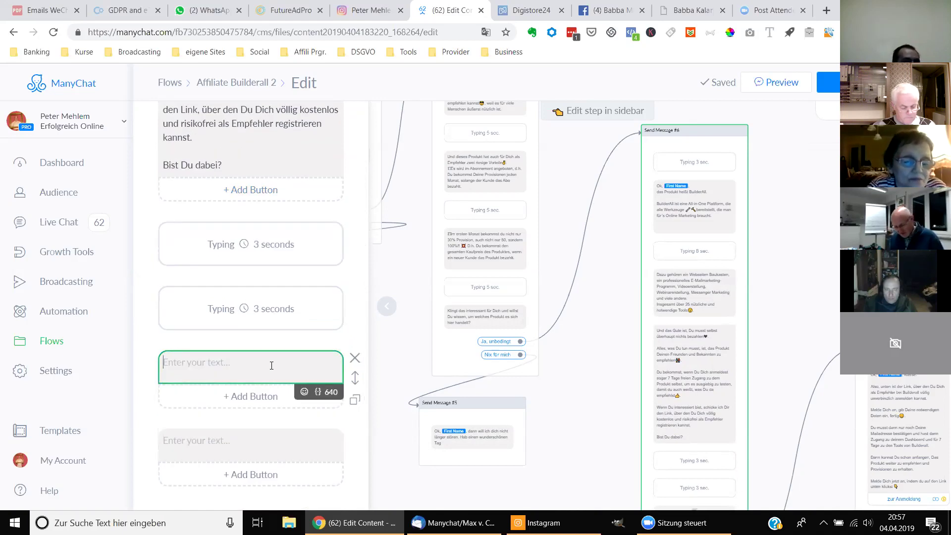
key(ctrl+v)
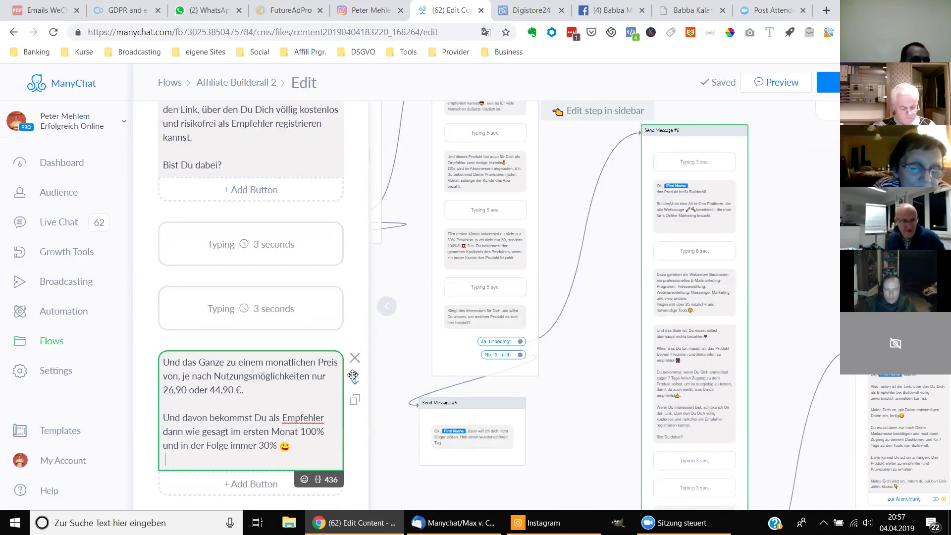
- Move the price text block below the "Dazu gehören" message and place a 3-second typing delay between the two
drag(353, 378, 261, 422)
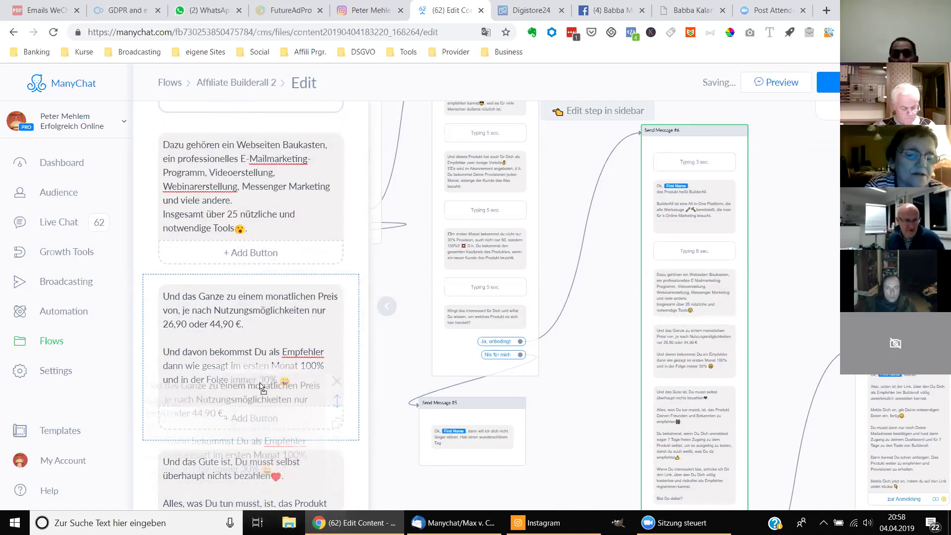
click(258, 389)
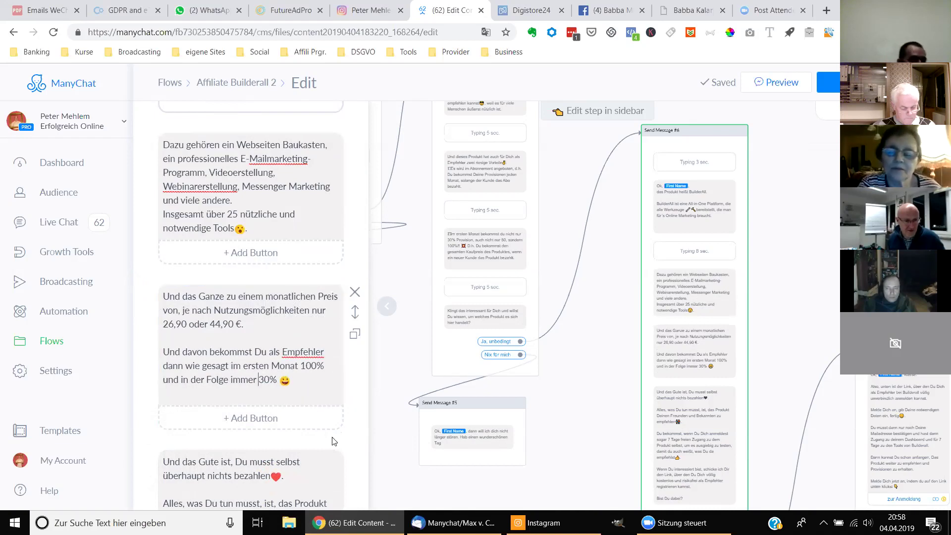
scroll(314, 420, down, 3)
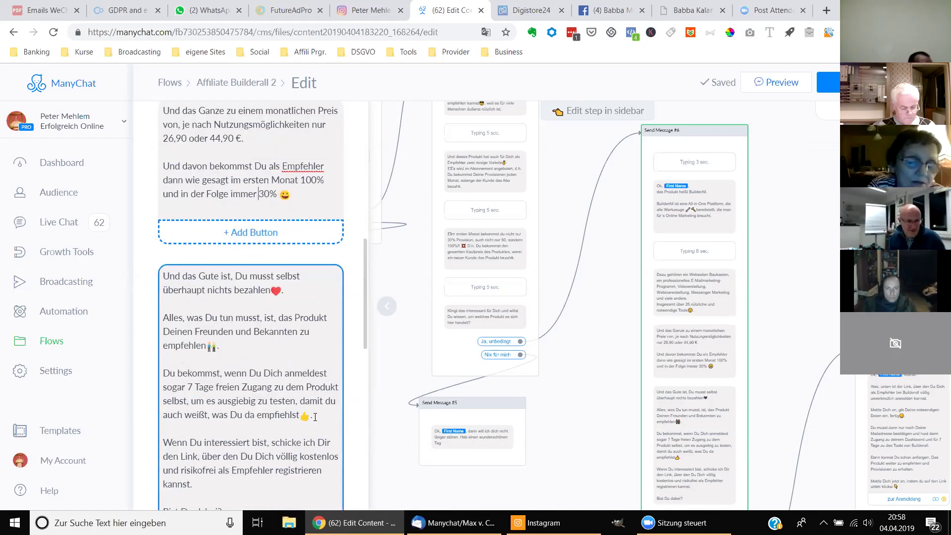
scroll(315, 457, down, 1)
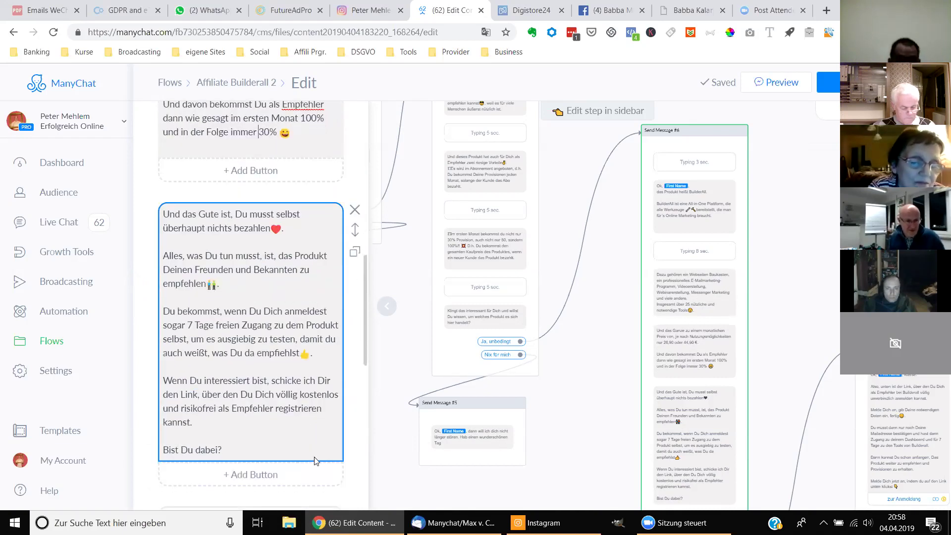
scroll(314, 460, down, 1)
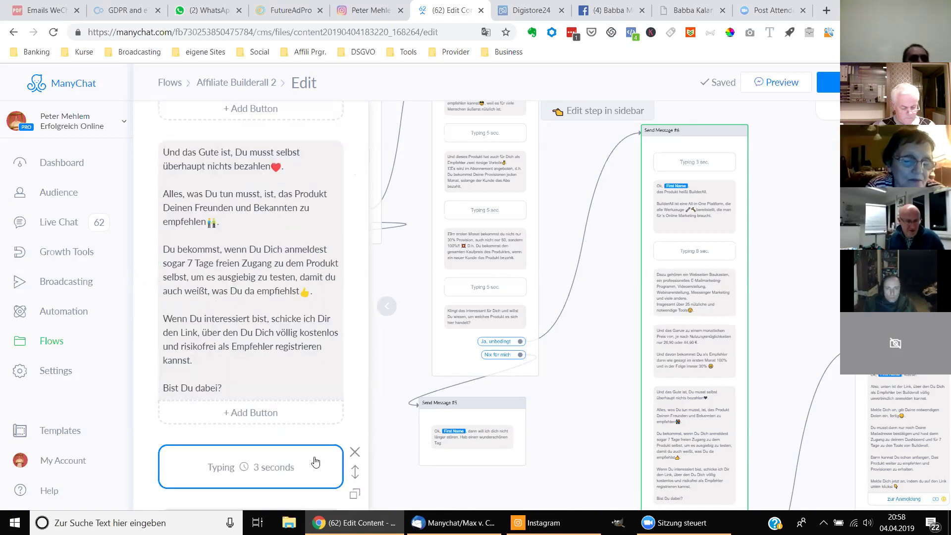
drag(356, 469, 304, 410)
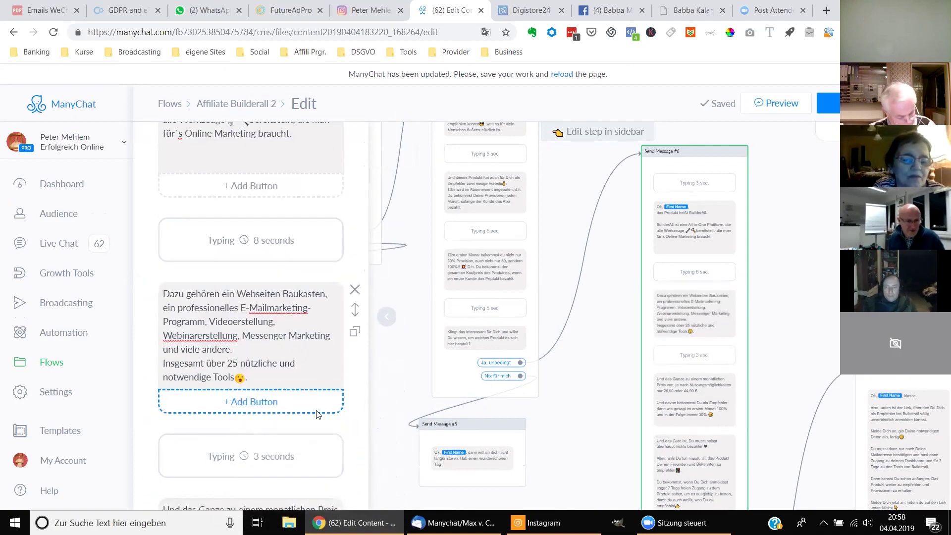
- Duplicate the 3-second typing delay and move the copy between the price message and the "Und das Gute ist" message
scroll(338, 426, down, 3)
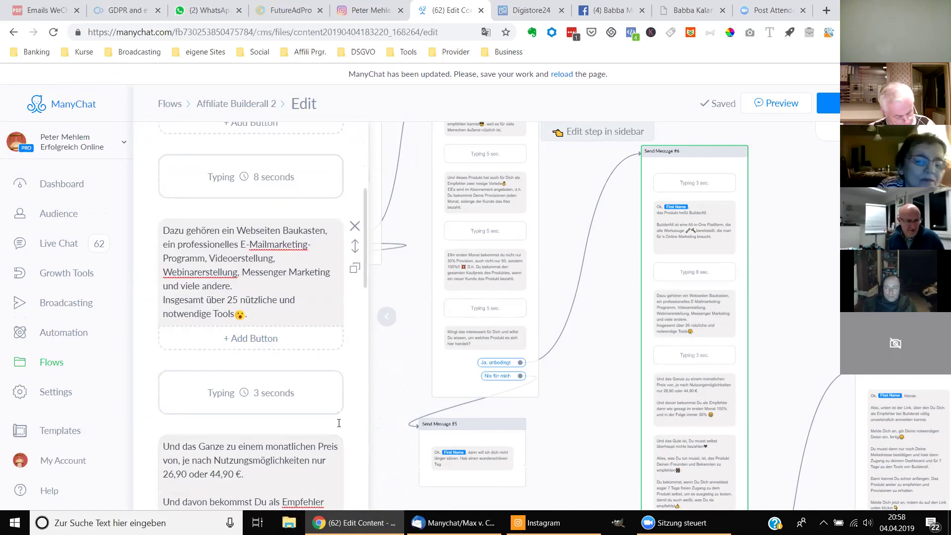
scroll(335, 421, down, 3)
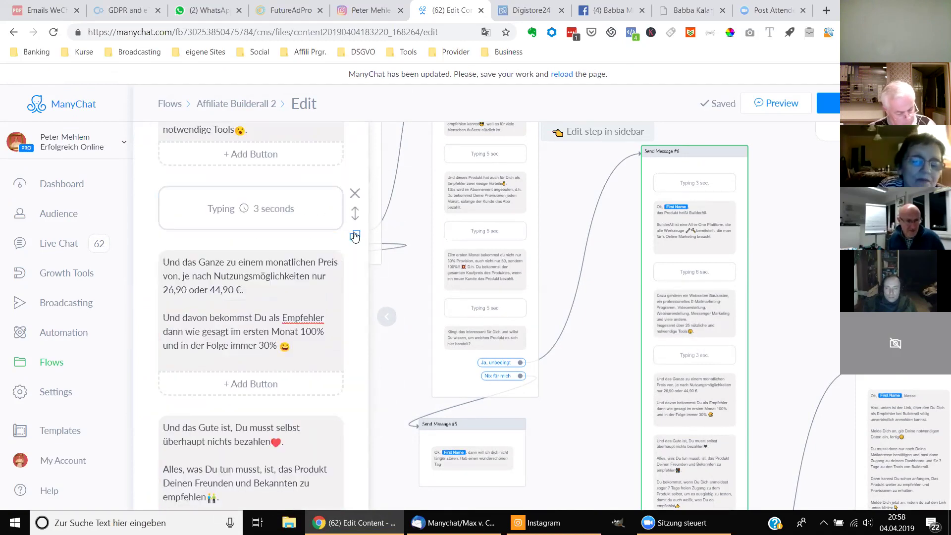
click(355, 235)
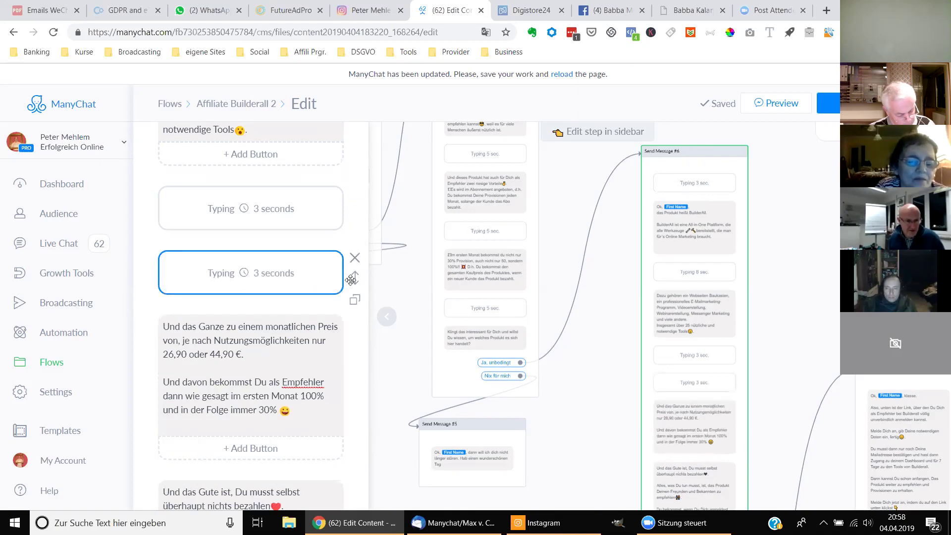
drag(354, 278, 306, 448)
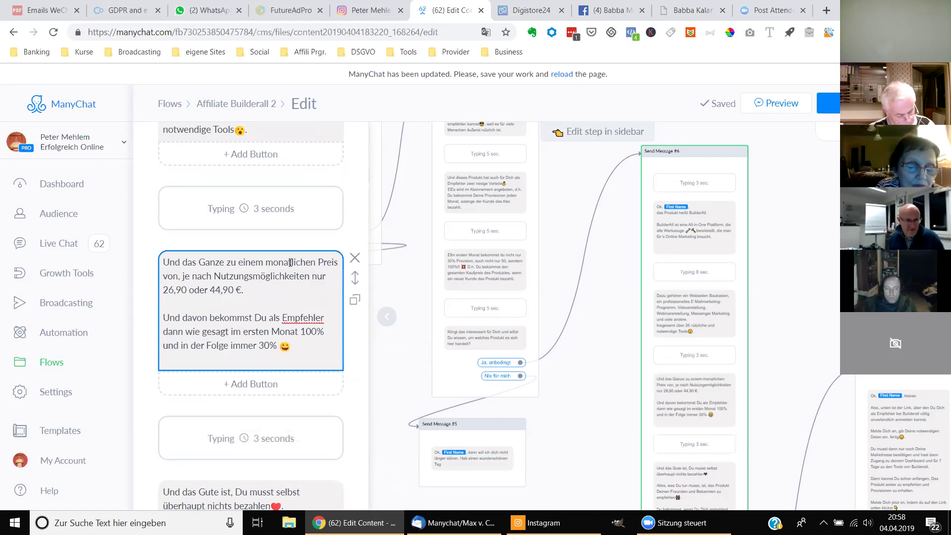
- Set the typing delay before the price message to 6 seconds
click(331, 212)
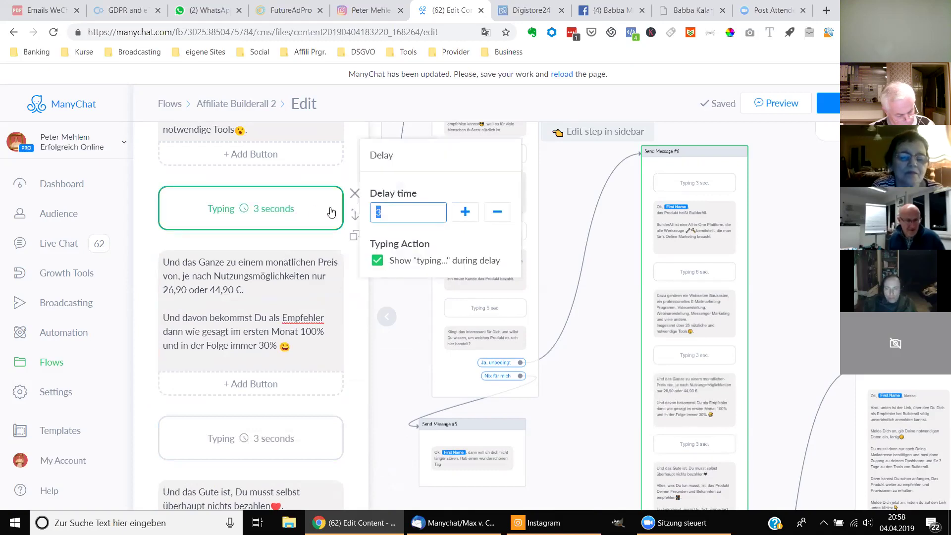
click(466, 212)
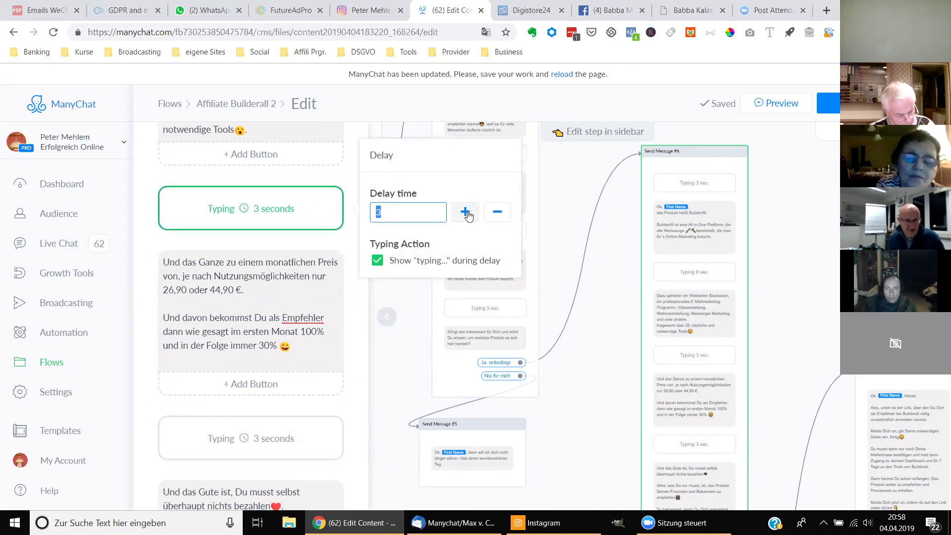
click(465, 212)
click(466, 212)
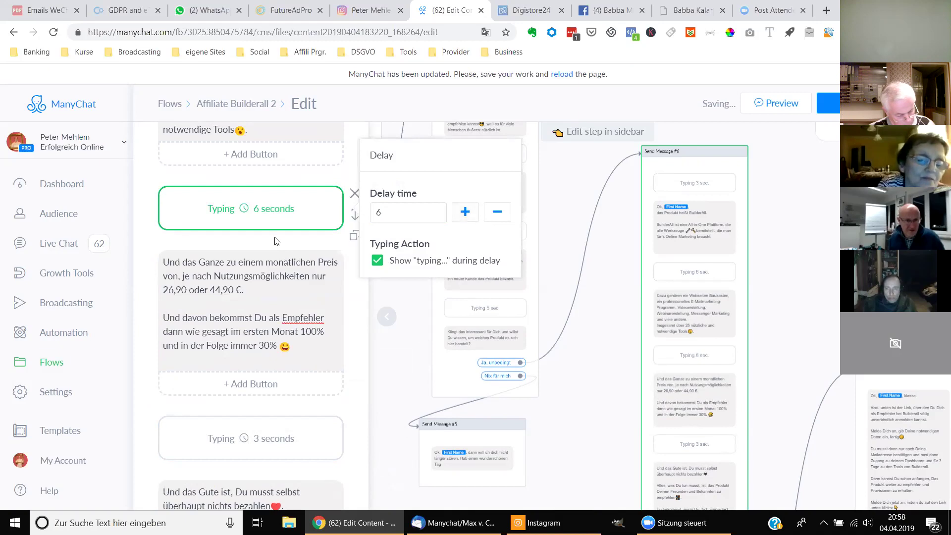
scroll(274, 241, up, 1)
click(319, 216)
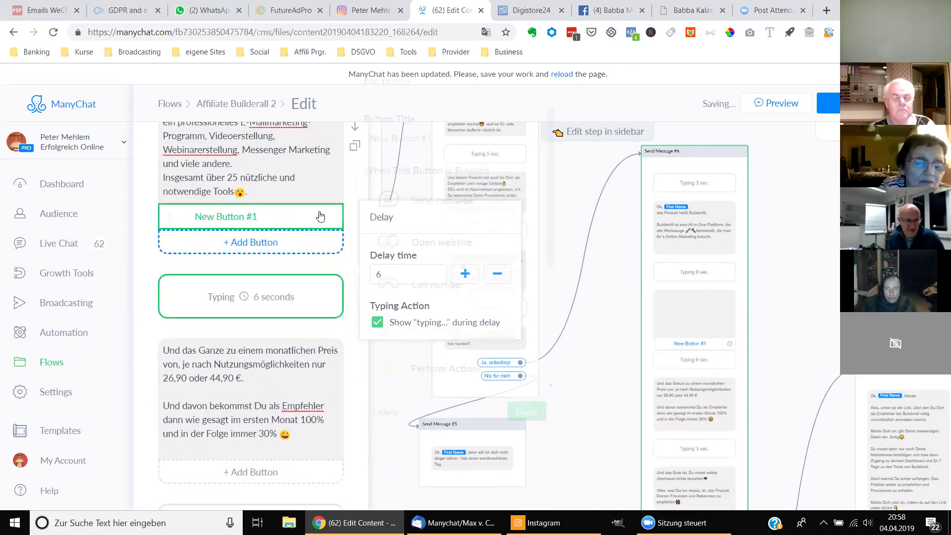
- Delete the "New Button #1" button from the "Dazu gehören" message
click(336, 278)
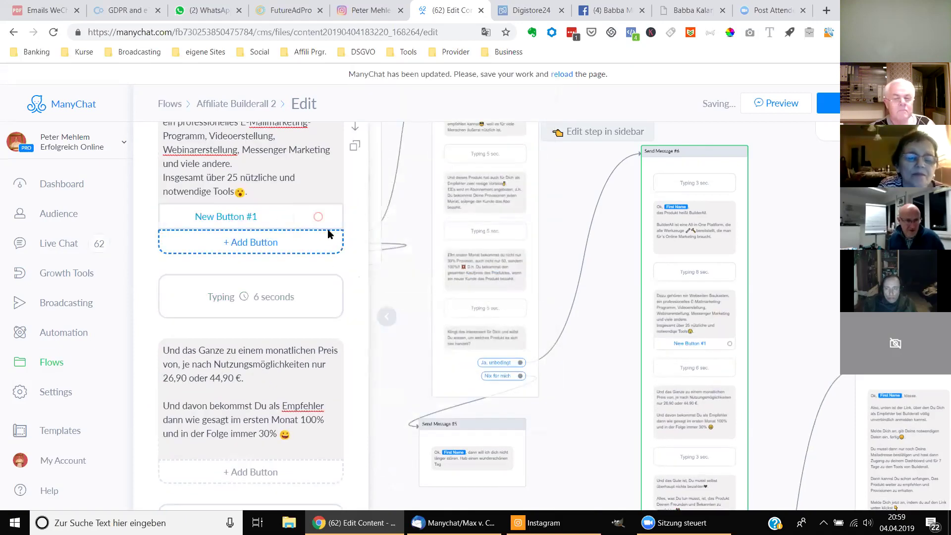
click(287, 215)
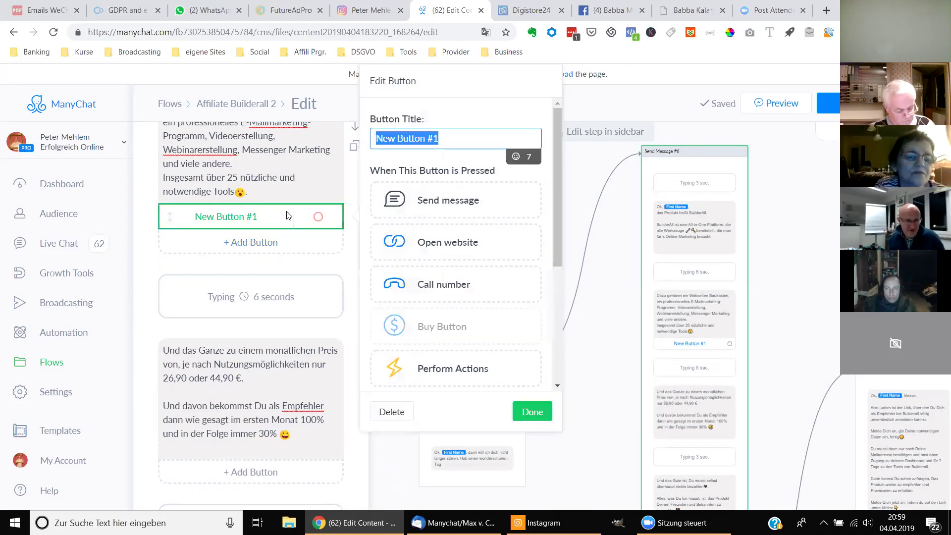
click(390, 412)
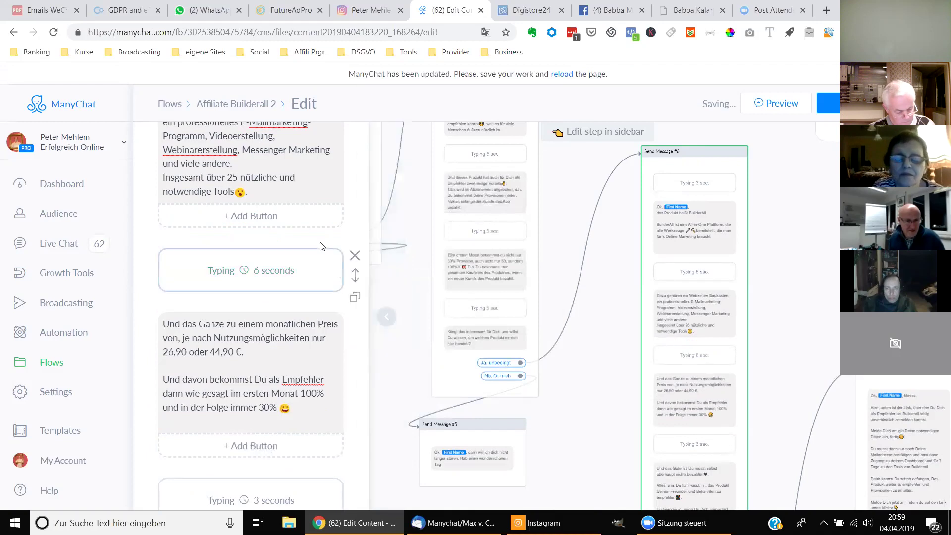
- Set the typing delay before the "Dazu gehören" message to 6 seconds
scroll(335, 240, up, 3)
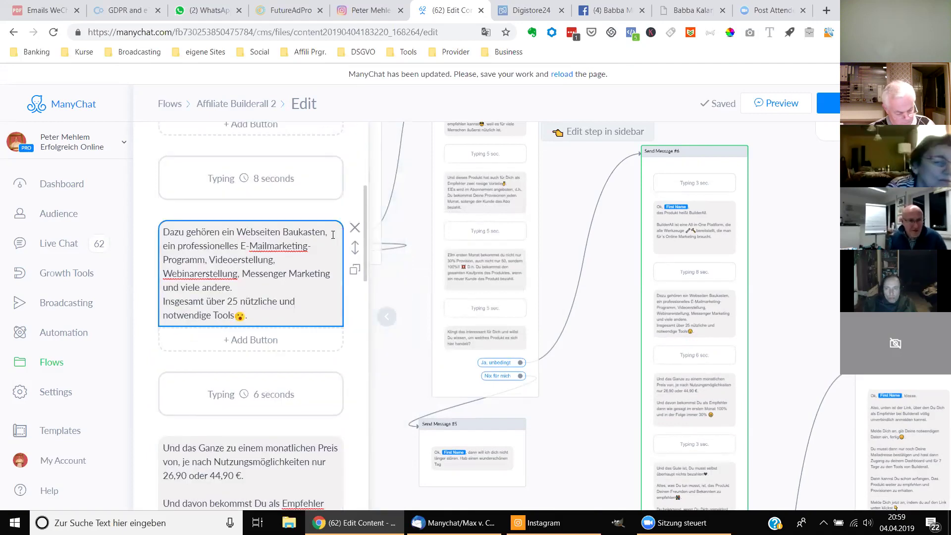
scroll(331, 238, up, 2)
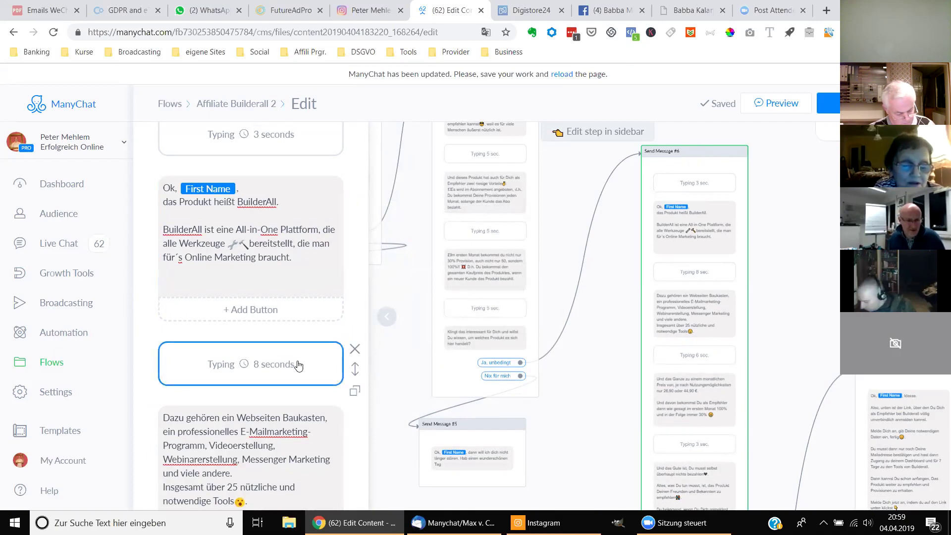
click(318, 372)
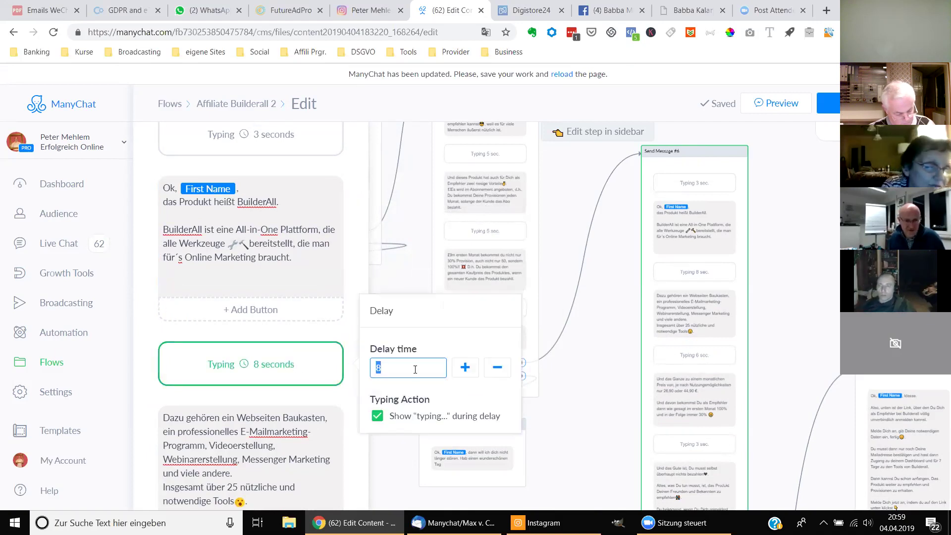
click(497, 369)
click(497, 369)
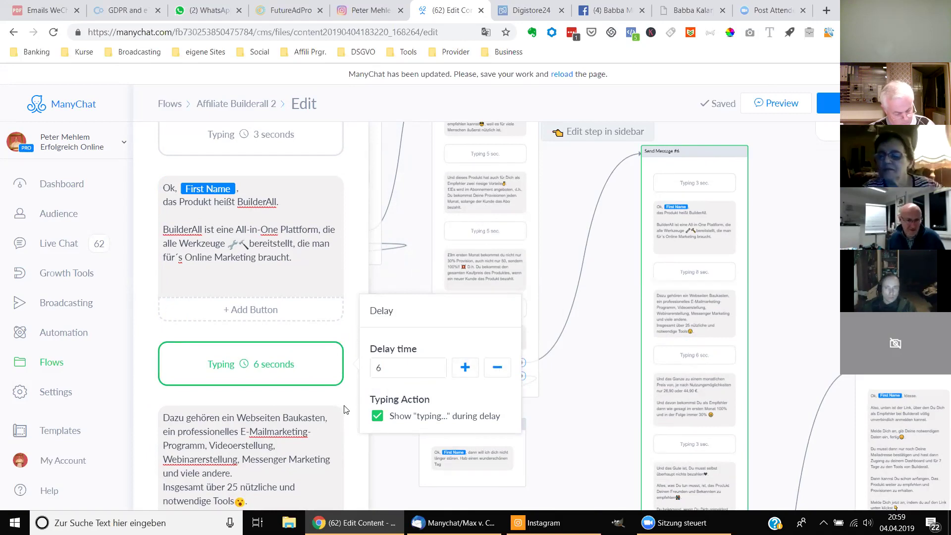
click(322, 402)
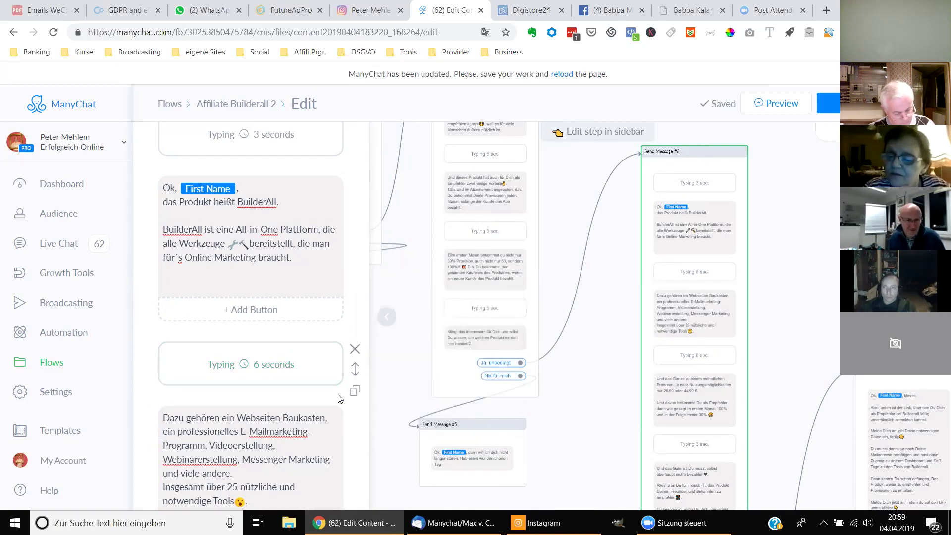
- Insert line breaks before "Webseiten Baukasten" and "ein professionelles" in the "Dazu gehören" message
scroll(337, 396, down, 3)
click(326, 385)
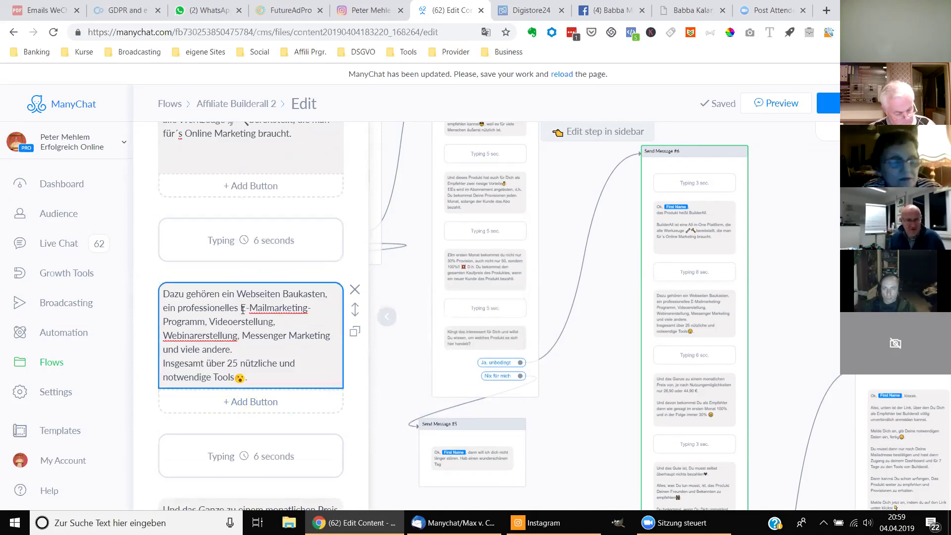
click(166, 304)
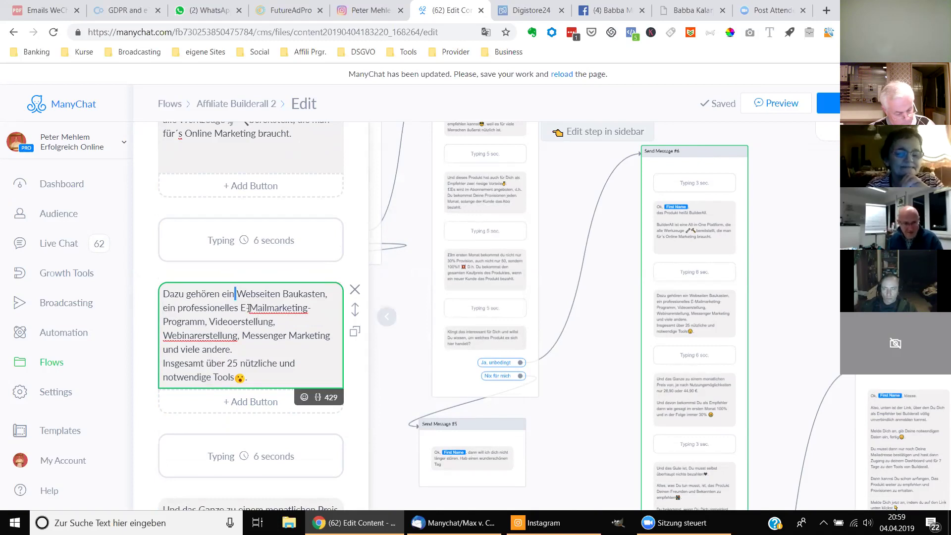
key(Return)
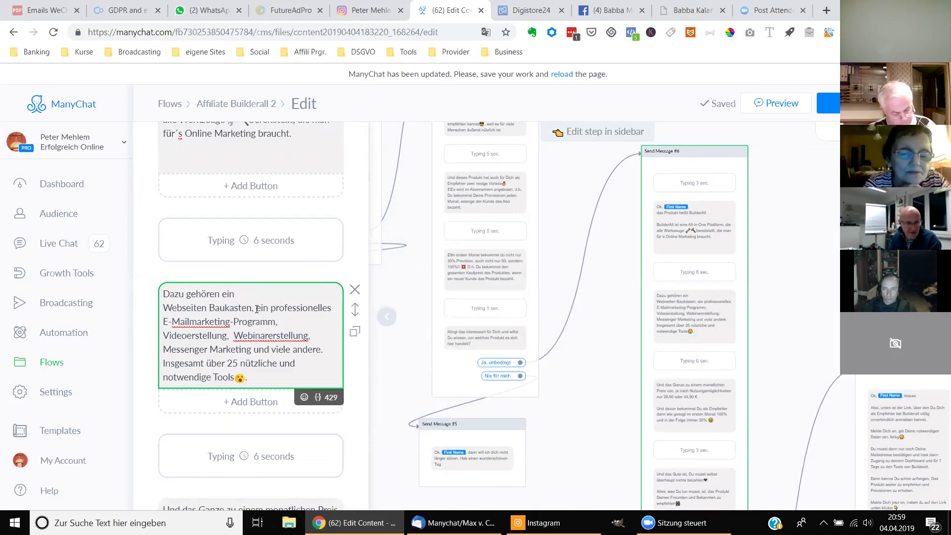
key(Return)
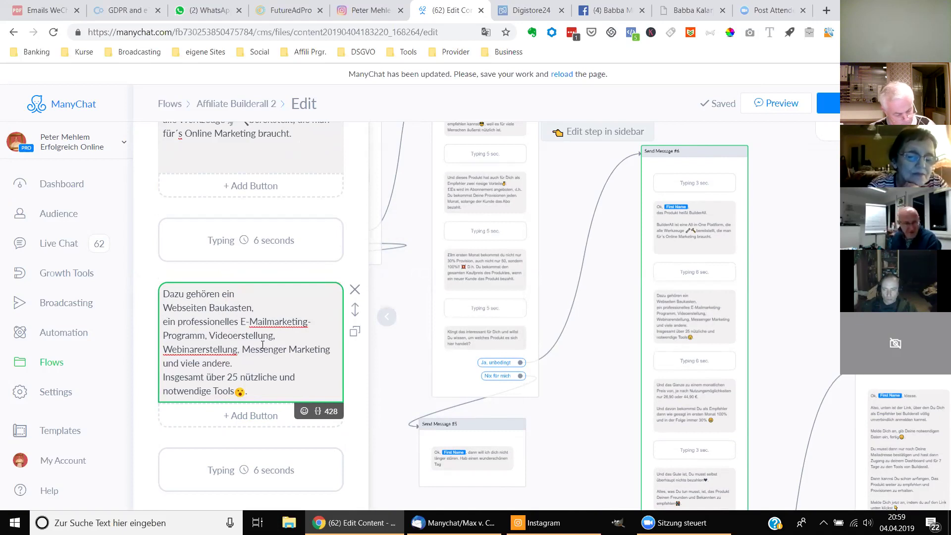
- Remove the word "ein" and any leading space before "professionelles" in the "Dazu gehören" message
key(Delete)
key(Delete)
key(Delete)
key(Delete)
key(Delete)
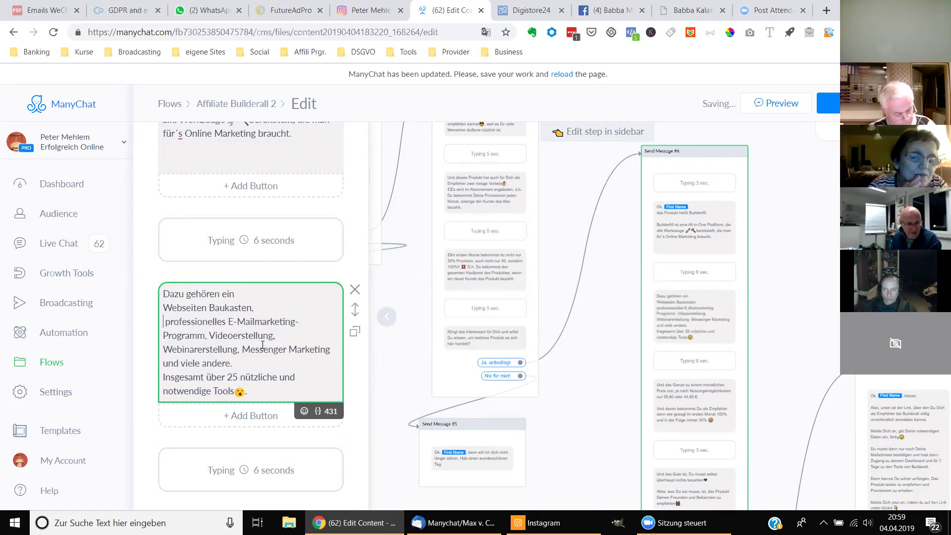
key(Delete)
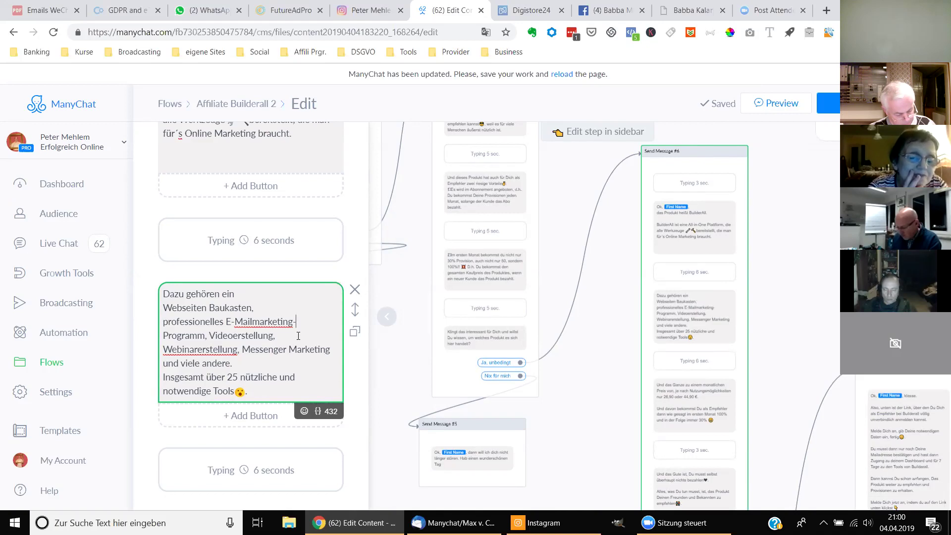
- Shorten "E-Mailmarketing-Programm" to "E-Mailmarketing" and insert line breaks before "Webinarerstellung" and "Messenger Marketing"
key(Delete)
key(Delete)
key(Delete)
key(Delete)
key(Delete)
key(Delete)
key(Delete)
key(Delete)
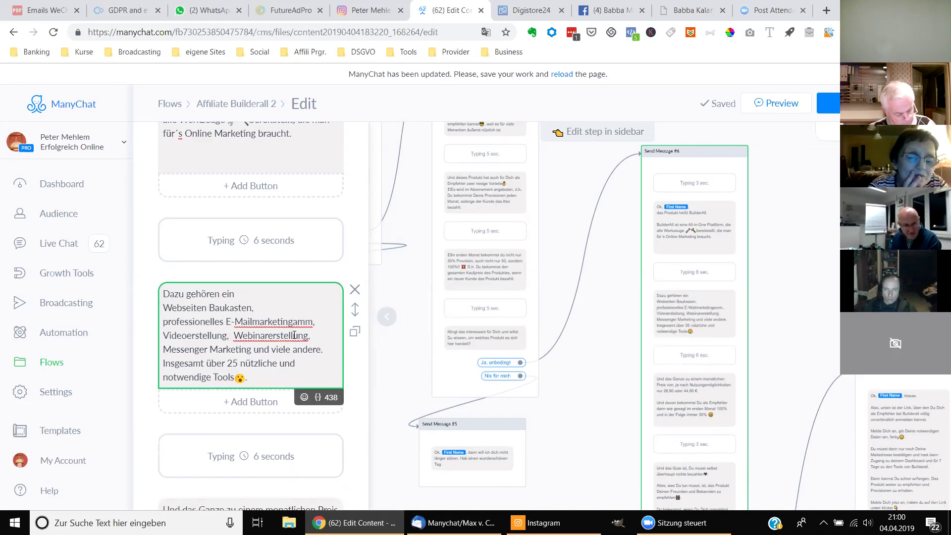
key(Delete)
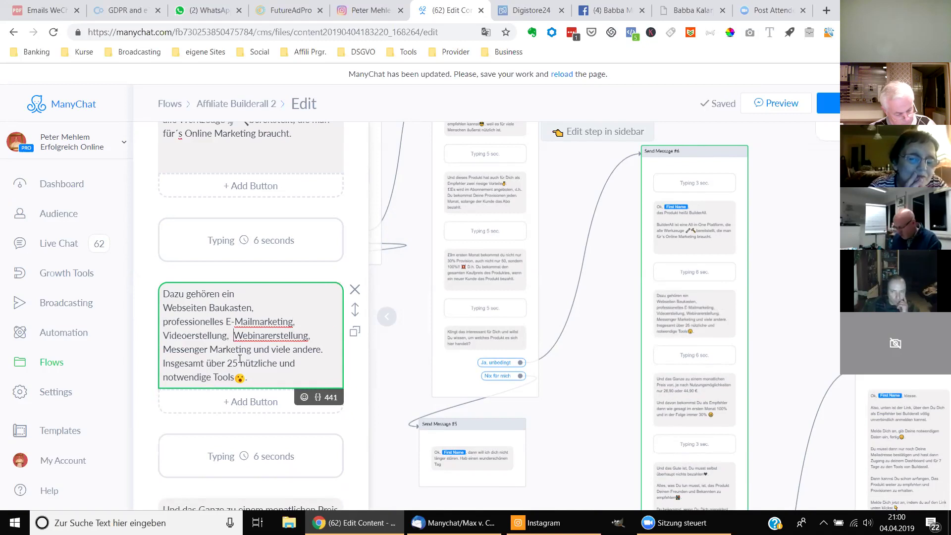
key(Return)
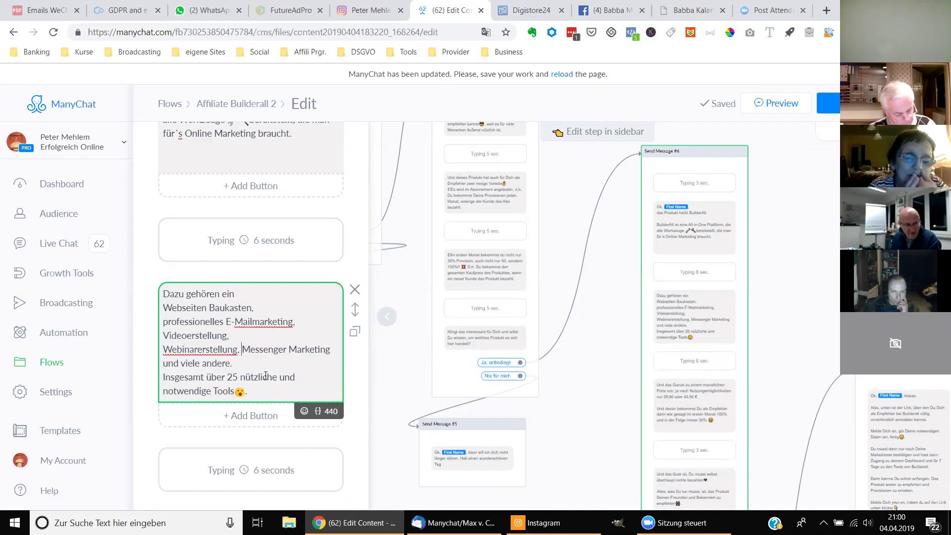
key(Return)
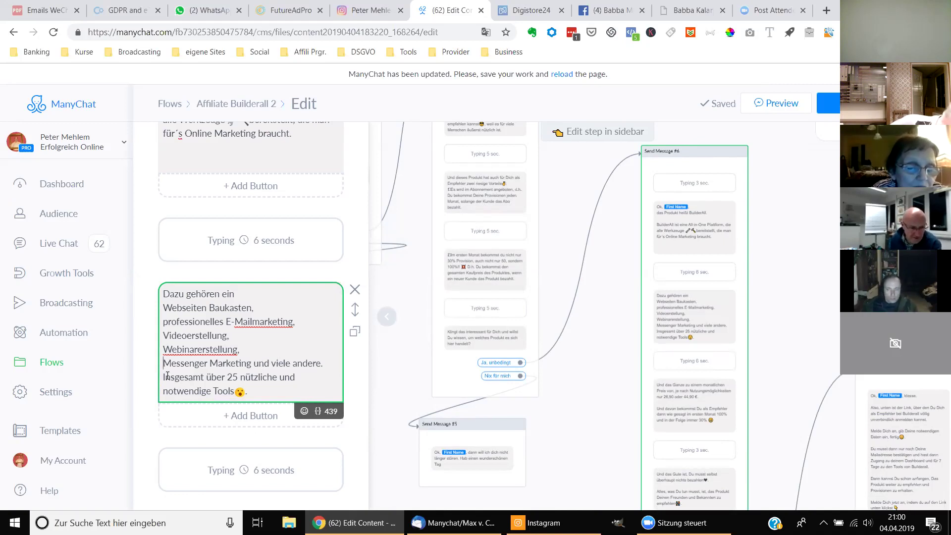
- Remove "Insgesamt über 25" and replace "viele andere." with "weitere" at the end of the "Dazu gehören" message
drag(163, 375, 225, 376)
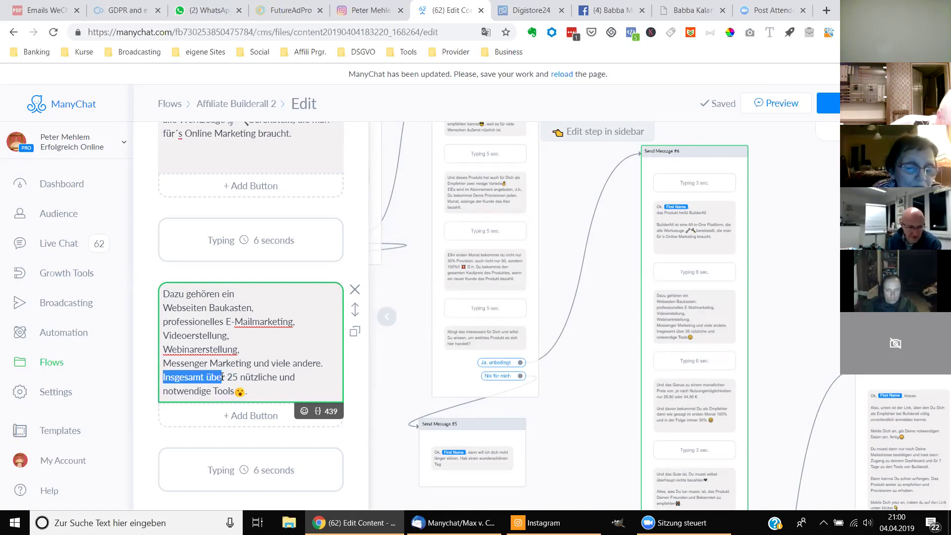
key(BackSpace)
key(Delete)
key(Delete)
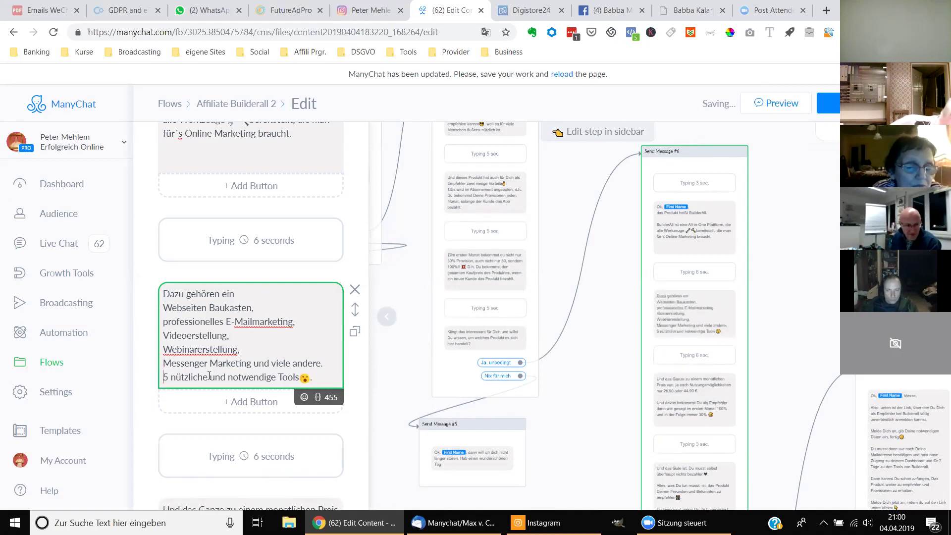
key(Delete)
key(Delete)
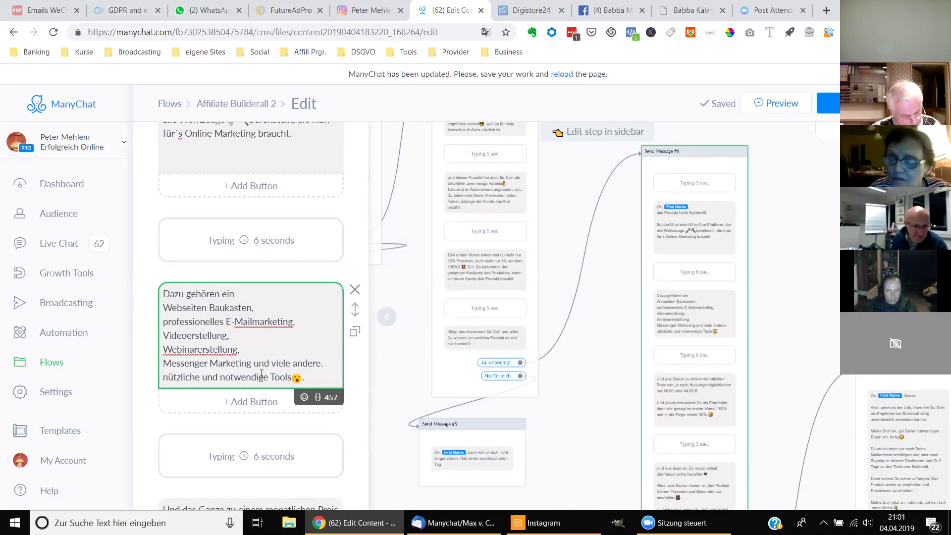
drag(271, 364, 324, 362)
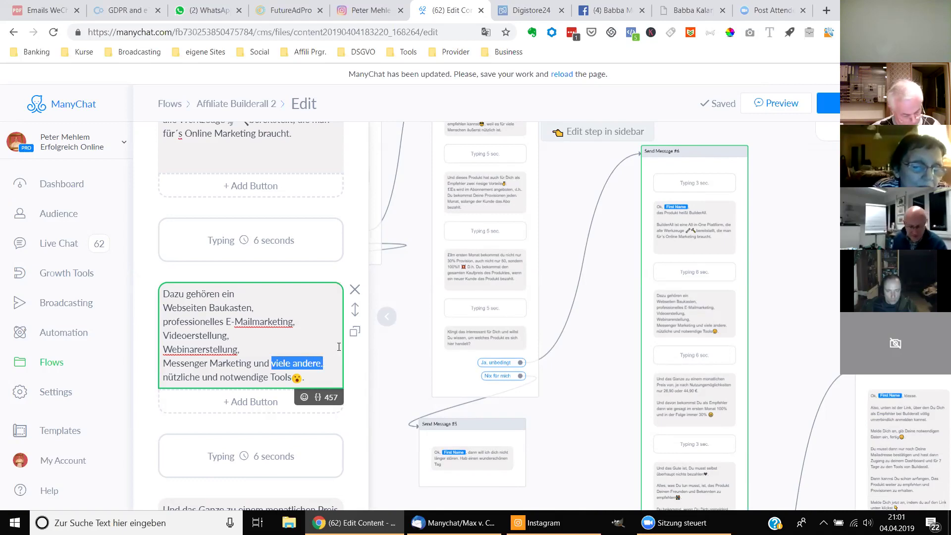
text(weitere)
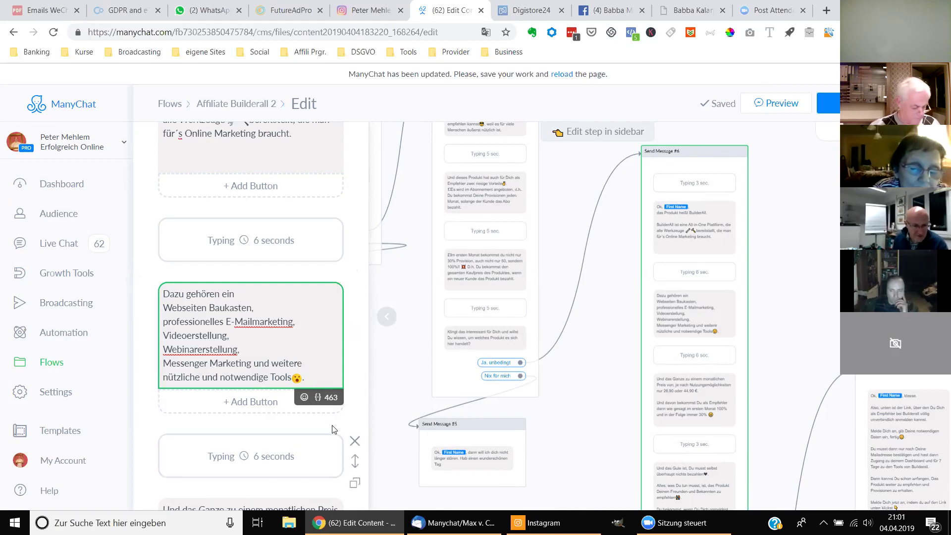
- Duplicate the "Und das Ganze zu einem monatlichen Preis" message block
scroll(312, 421, down, 2)
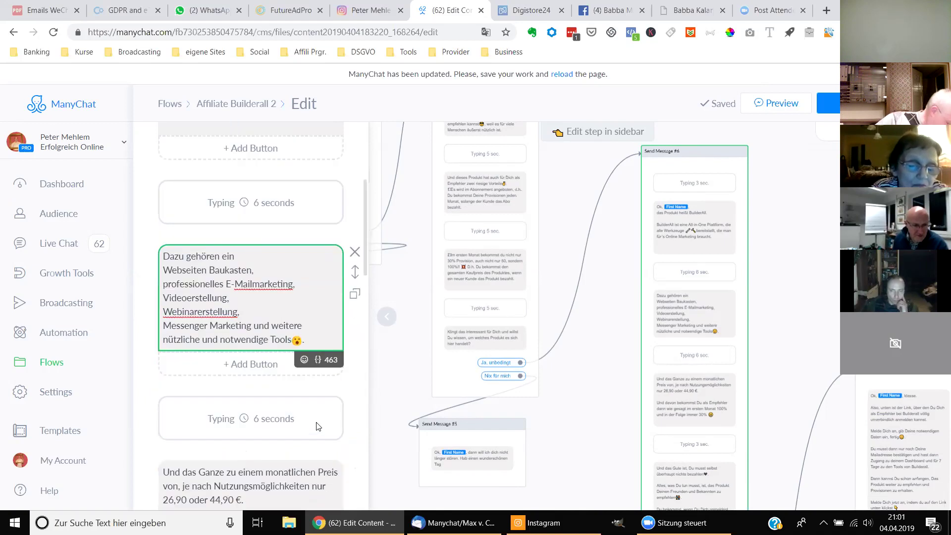
click(314, 410)
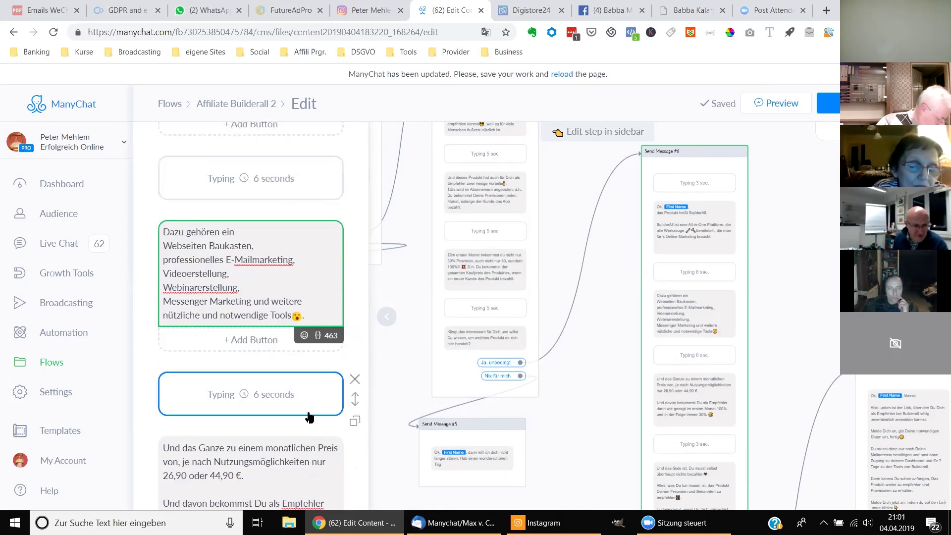
scroll(310, 414, down, 2)
click(309, 412)
scroll(301, 418, down, 4)
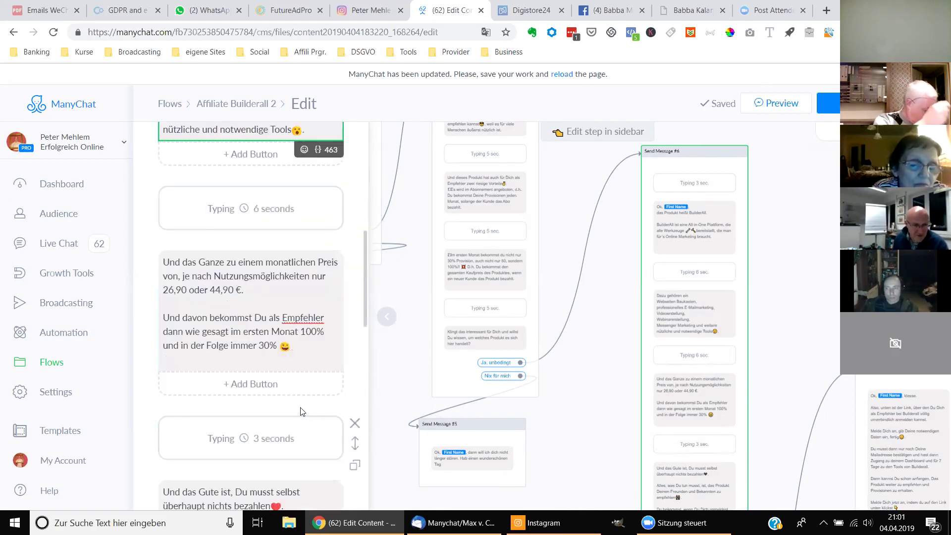
scroll(303, 375, up, 3)
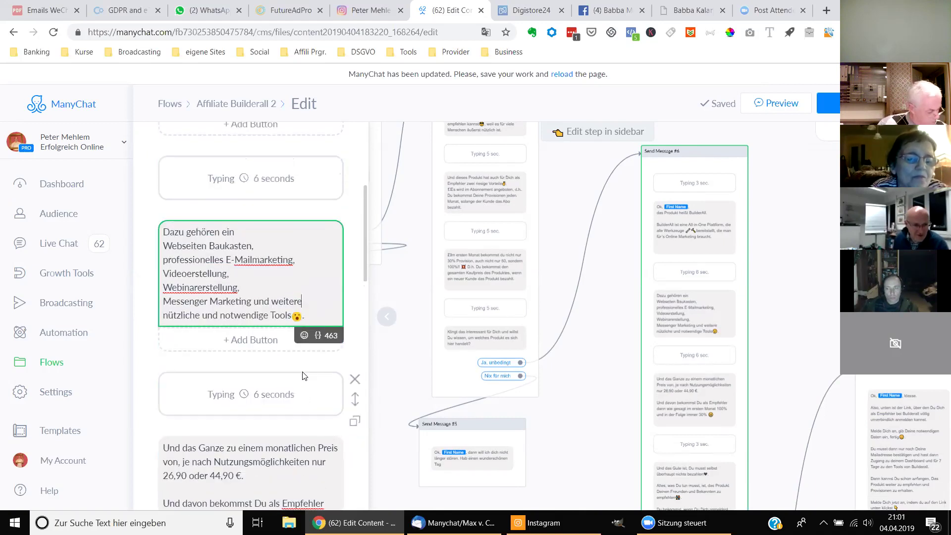
scroll(310, 420, down, 2)
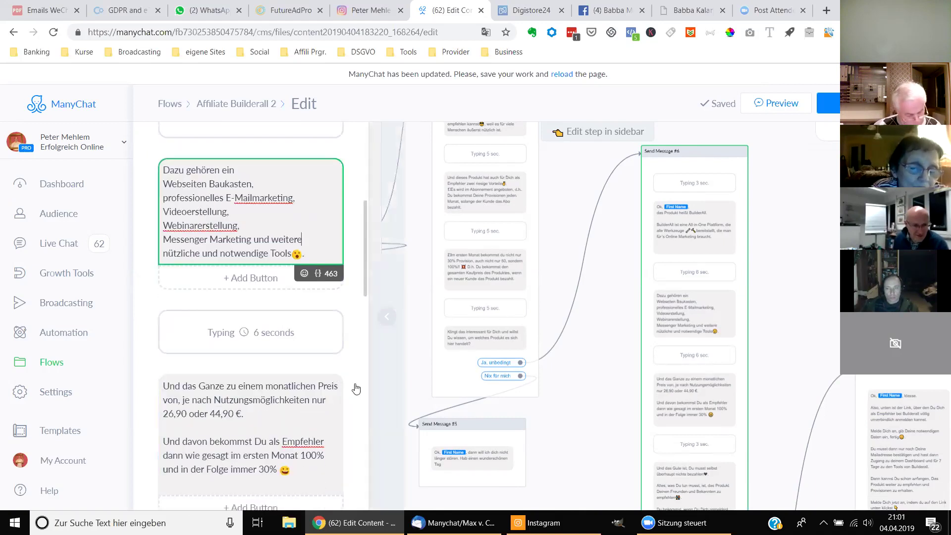
click(355, 427)
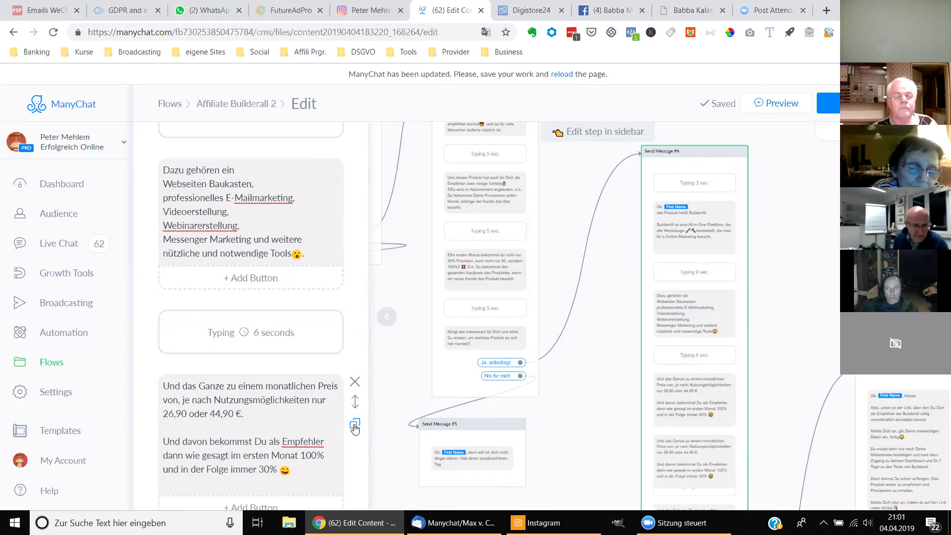
- Clear the text of the first of the two identical "Und das Ganze zu einem monatlichen Preis" messages
scroll(311, 422, down, 2)
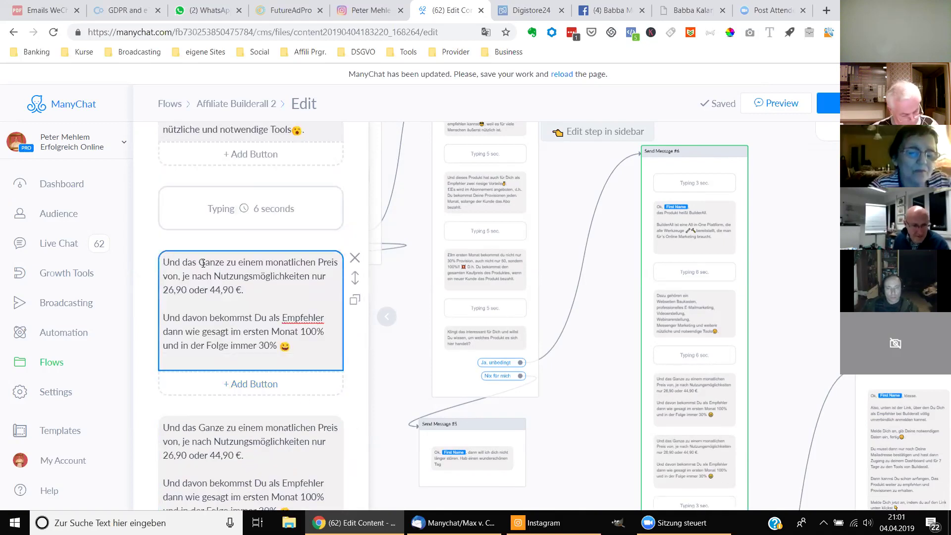
drag(164, 263, 325, 353)
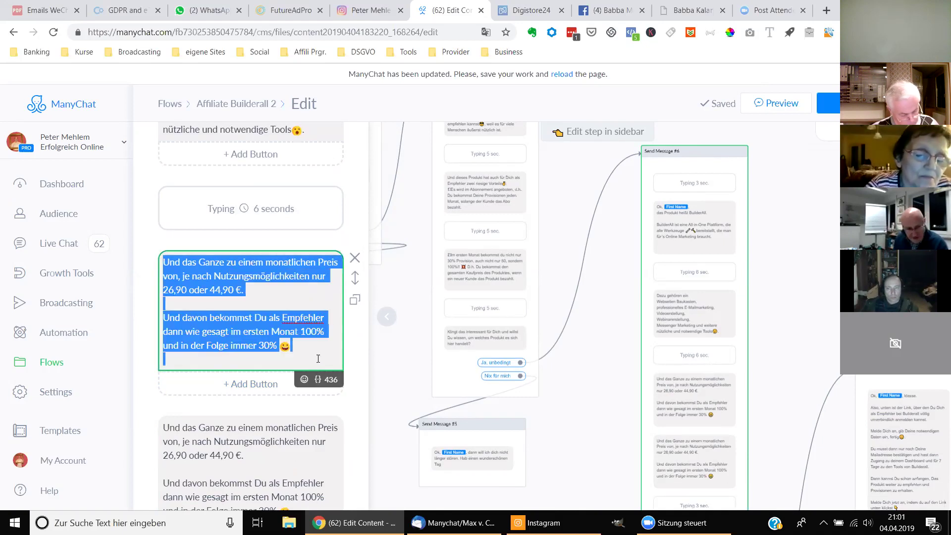
key(Delete)
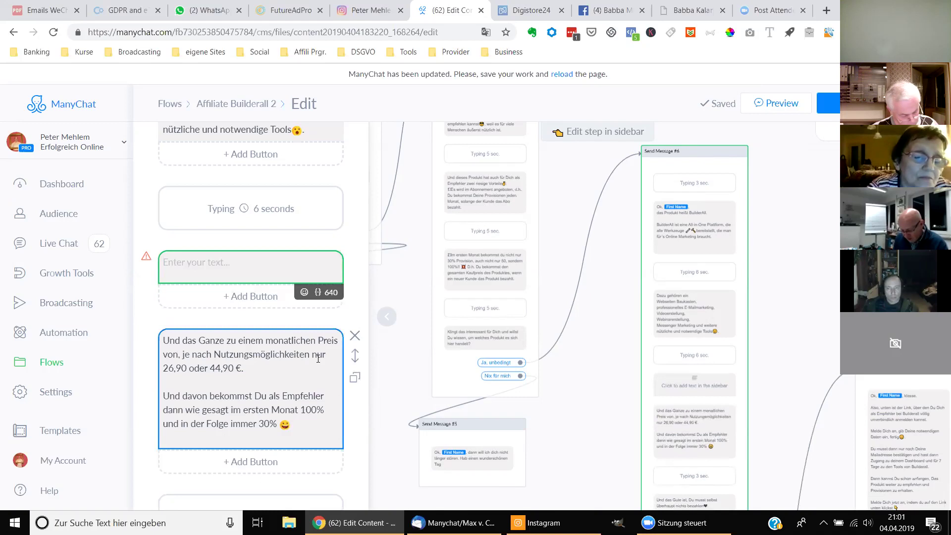
- Write "Der absolute Wahnsinn ist aber die neueste Produkterweiterung namens Canvas!" in the empty message block
text(Deer )
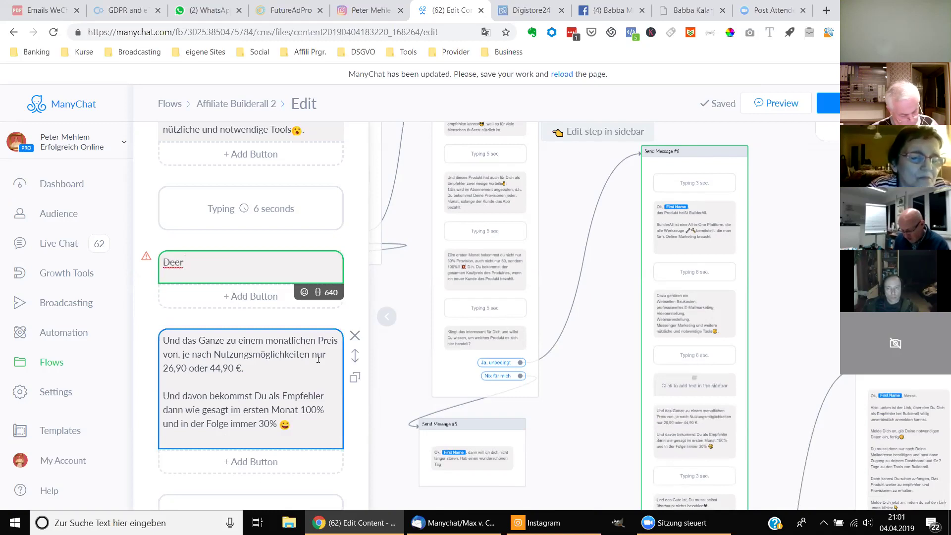
text(ober)
key(BackSpace)
key(BackSpace)
key(BackSpace)
key(BackSpace)
key(BackSpace)
key(BackSpace)
key(BackSpace)
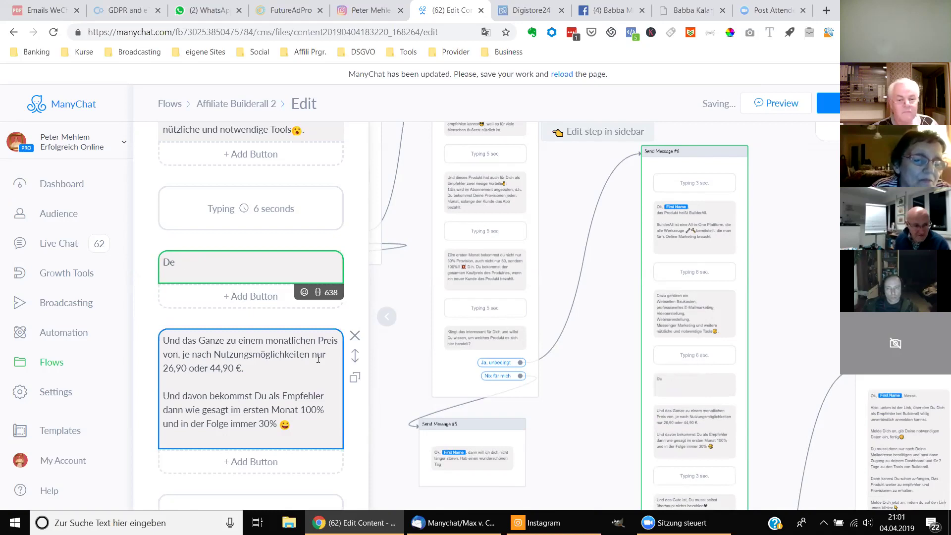
text(r absolute W)
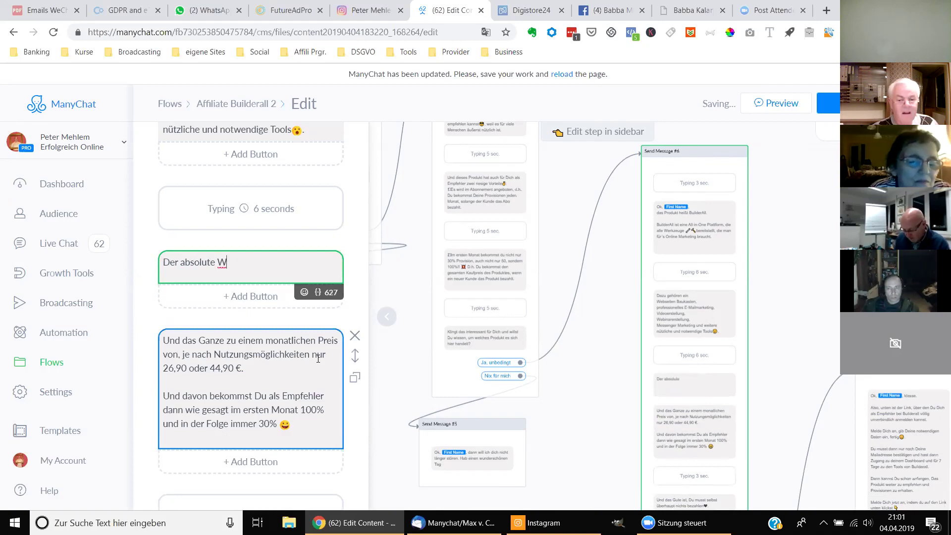
text(ahnsinn)
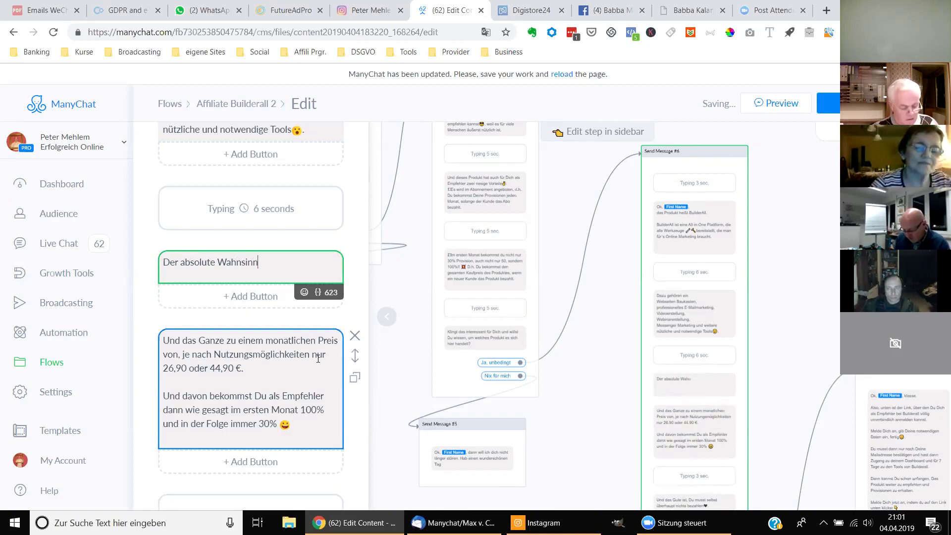
text( ist aber d)
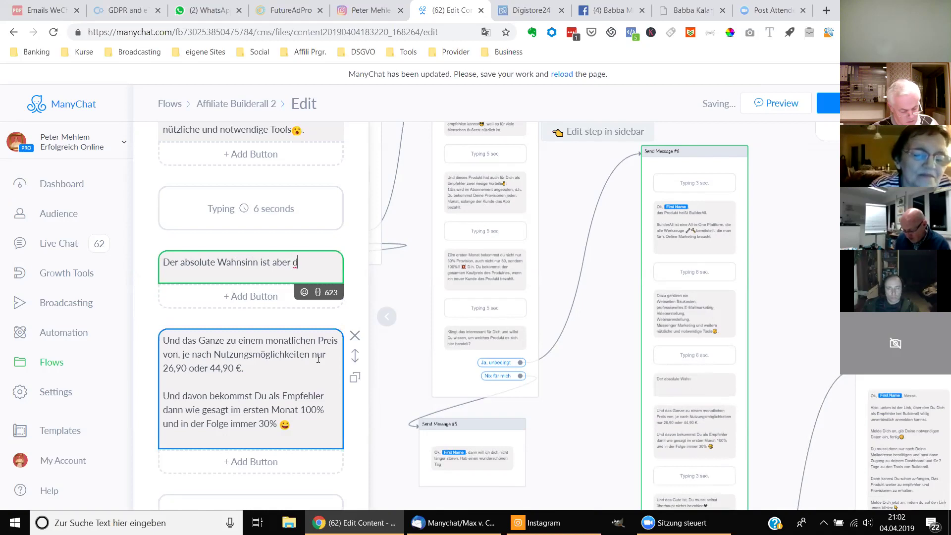
text(ie neueste)
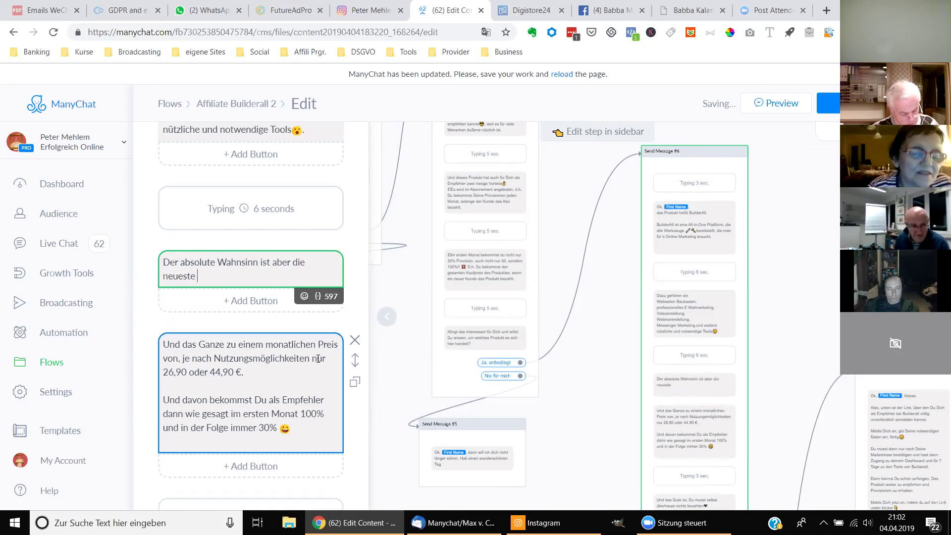
text(Pro)
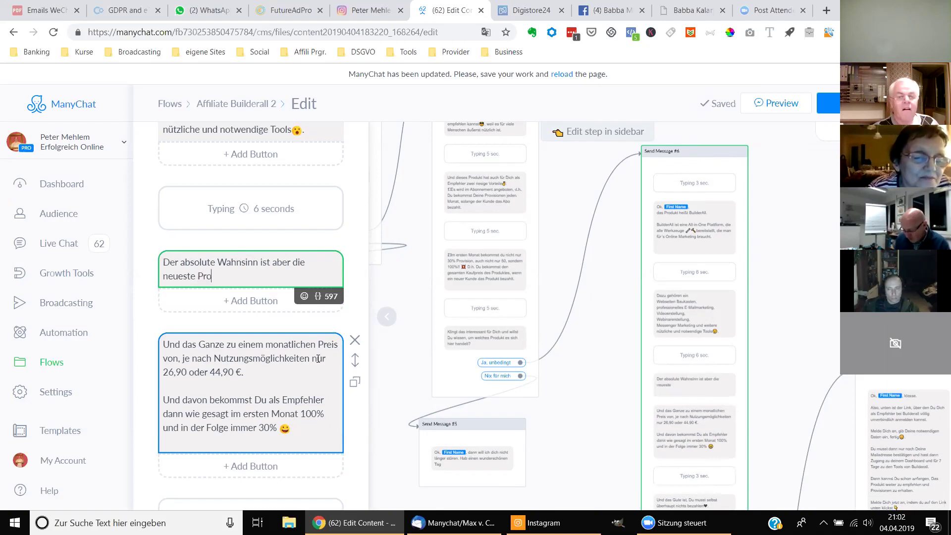
text(dukter)
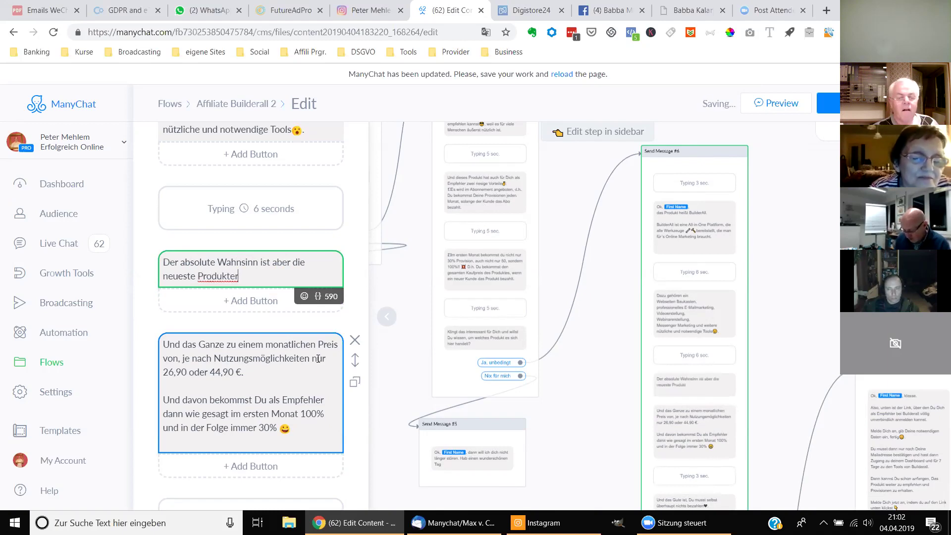
text(weiter)
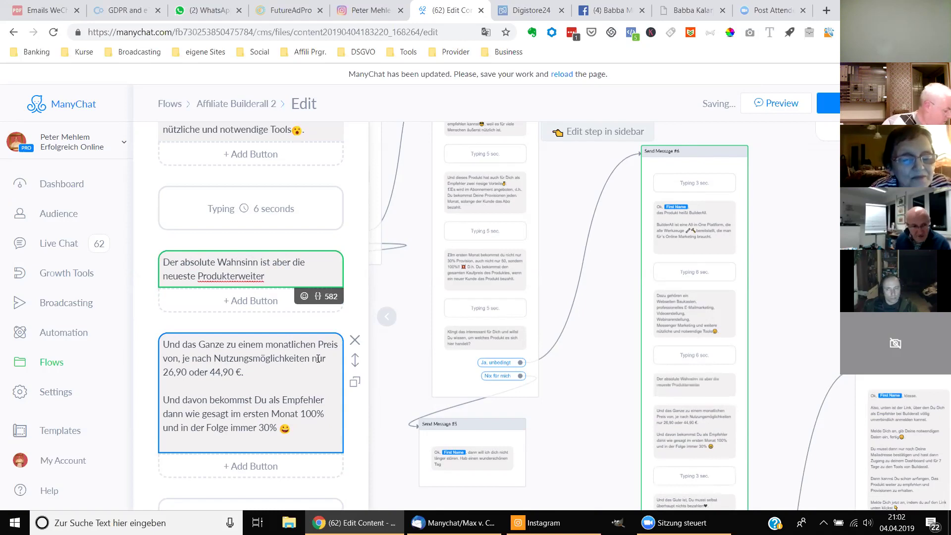
text(ung )
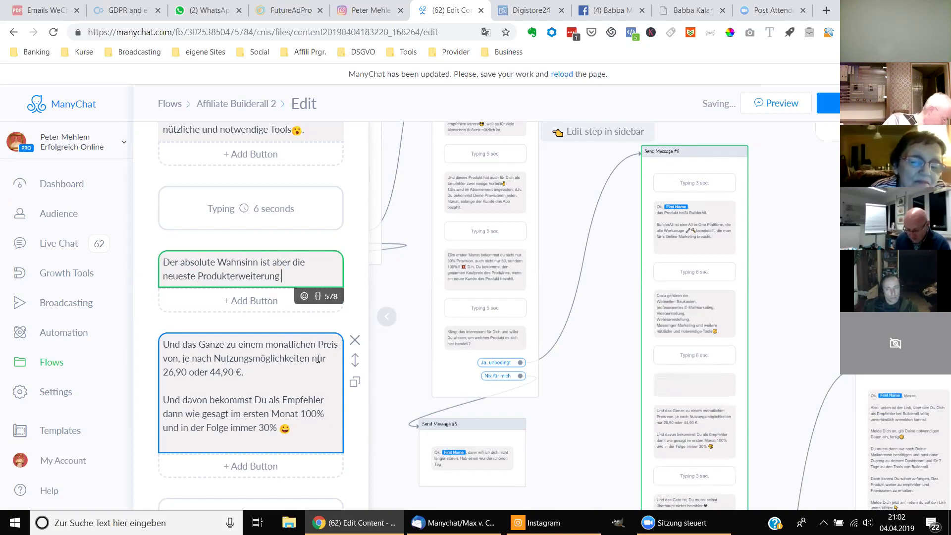
text(namnes)
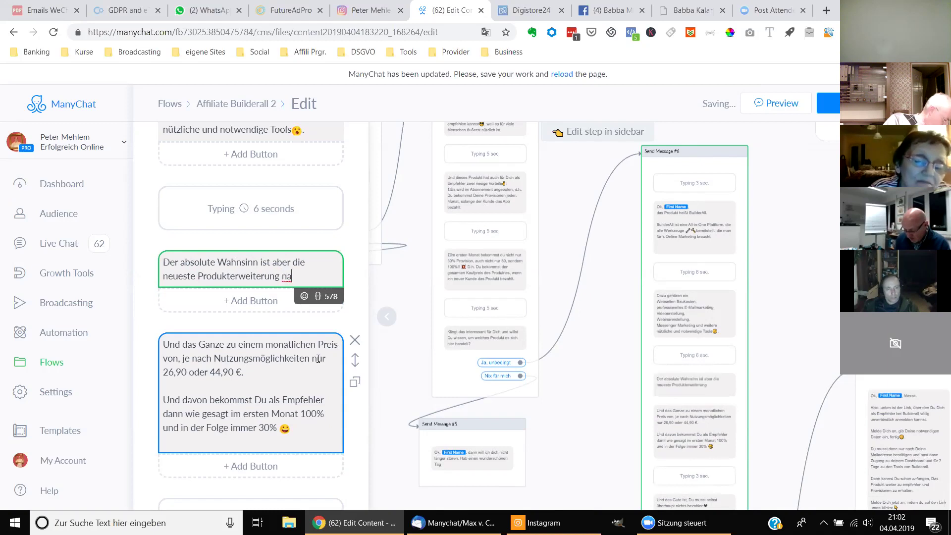
key(BackSpace)
key(BackSpace)
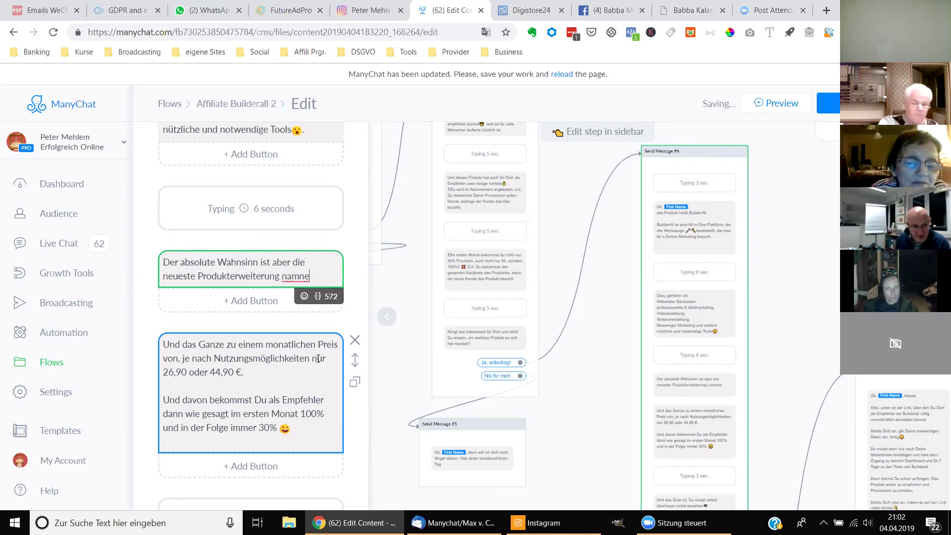
key(BackSpace)
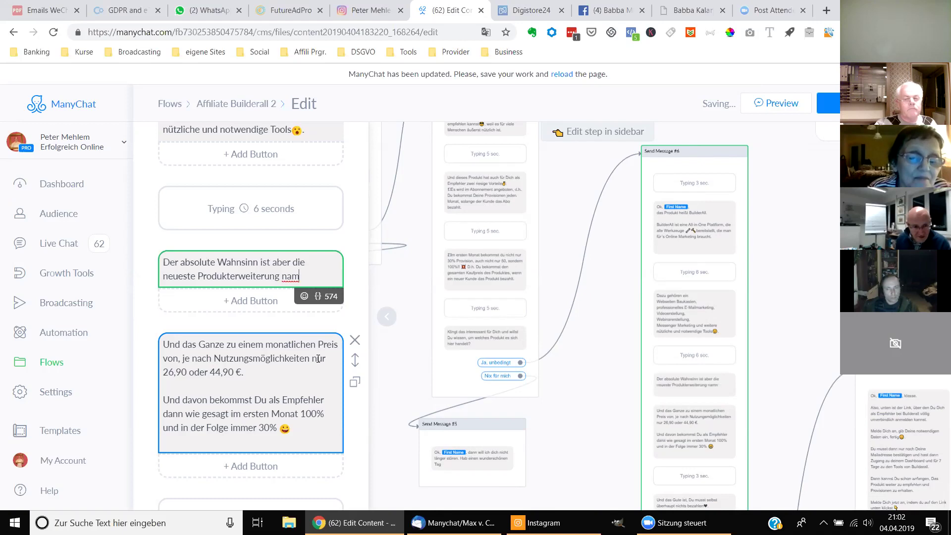
text(e)
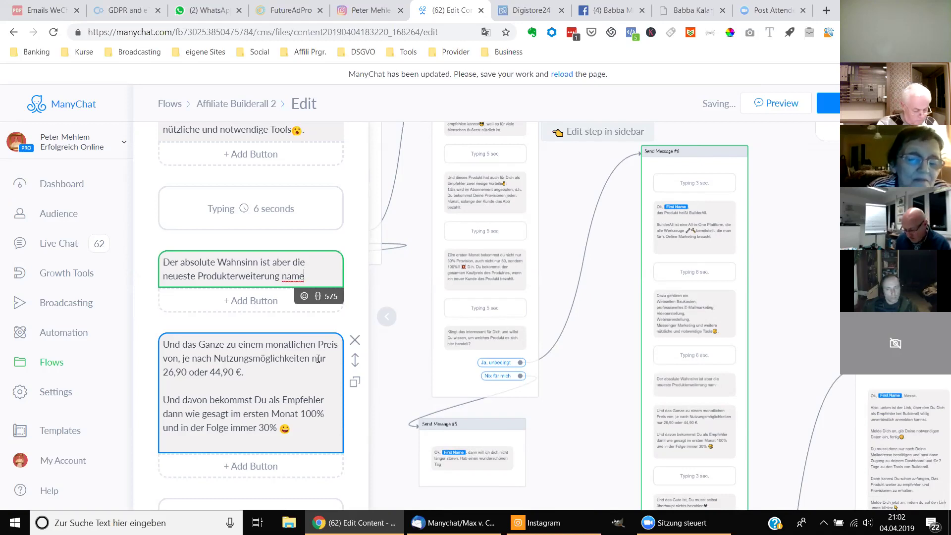
text(ns Canvas)
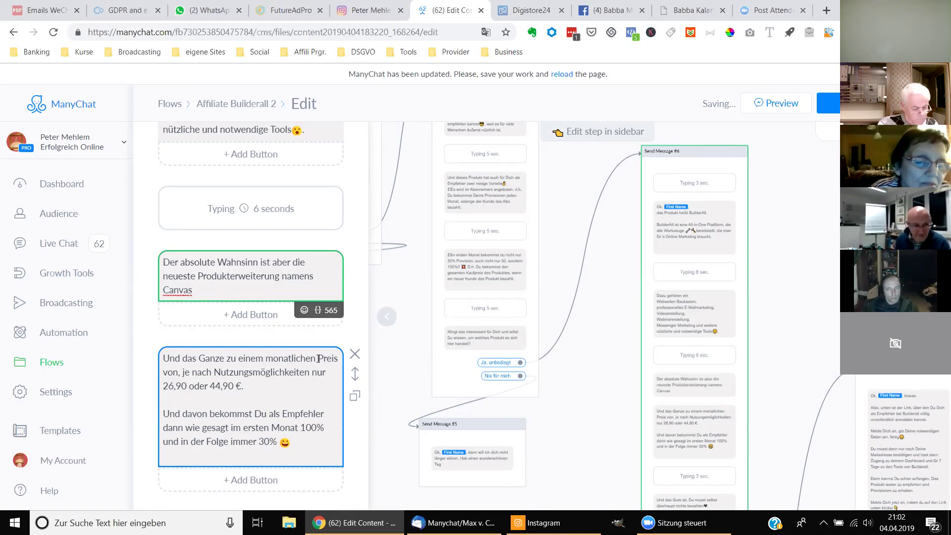
text(!)
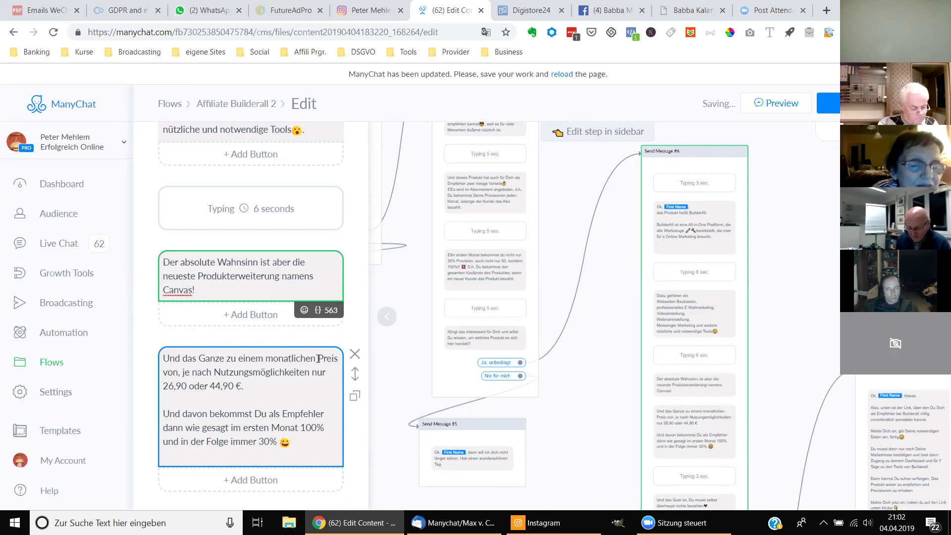
- Add a new line to the Canvas message and insert thumbs-up and toothy grin emojis after "Canvas!"
key(Return)
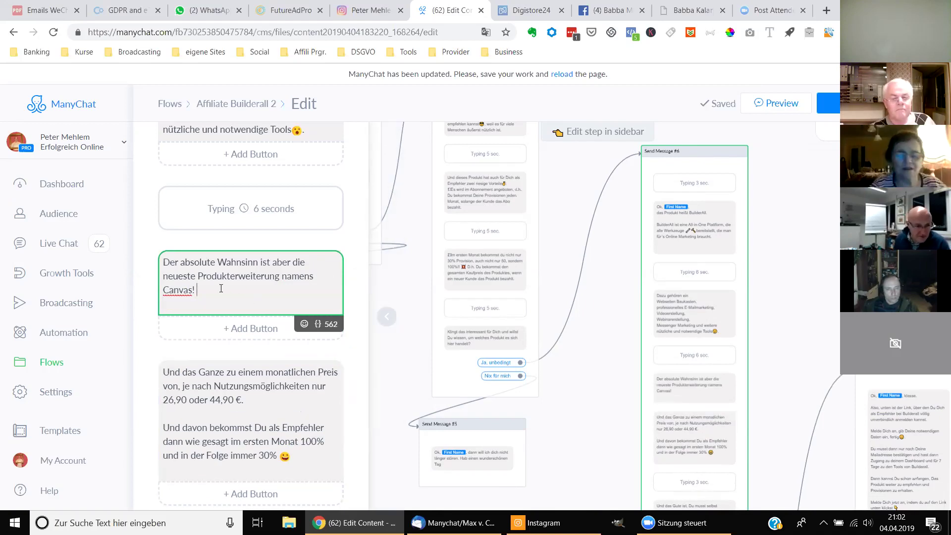
click(304, 324)
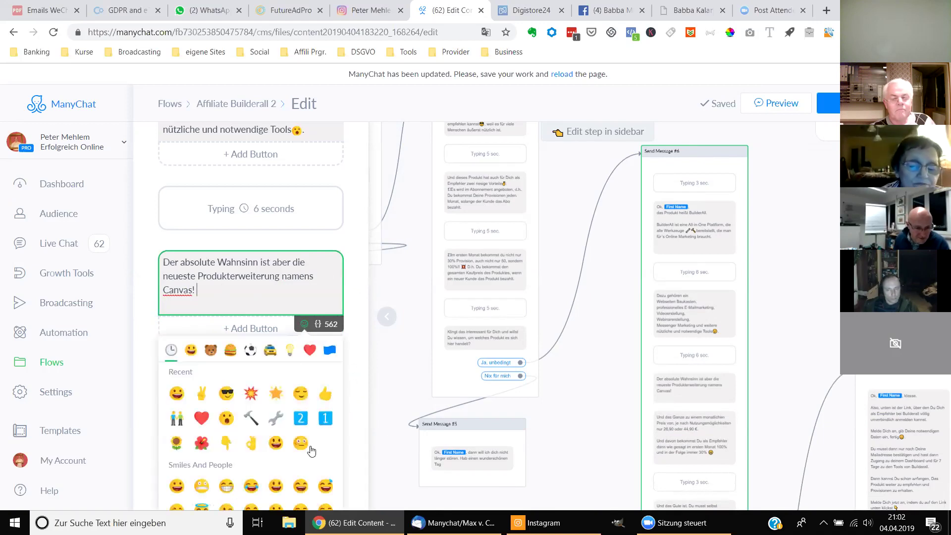
click(324, 393)
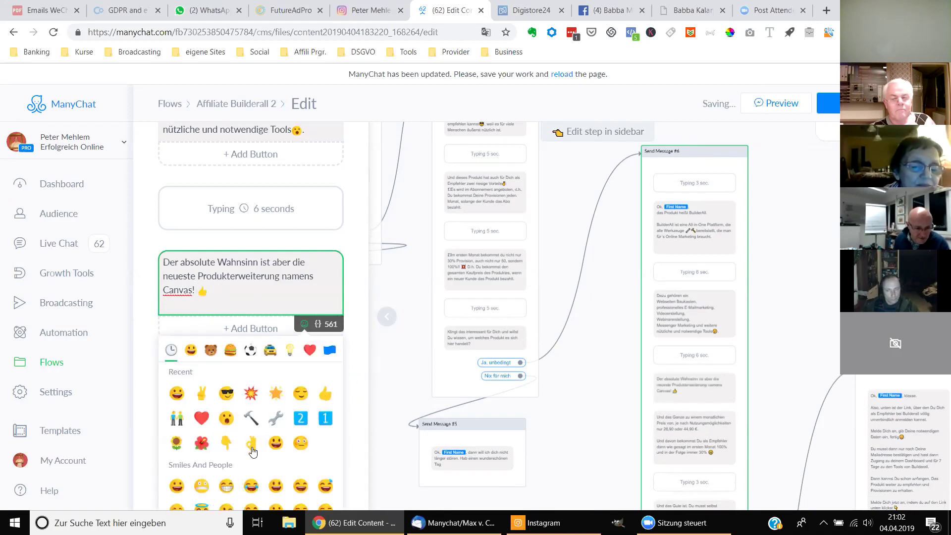
click(227, 488)
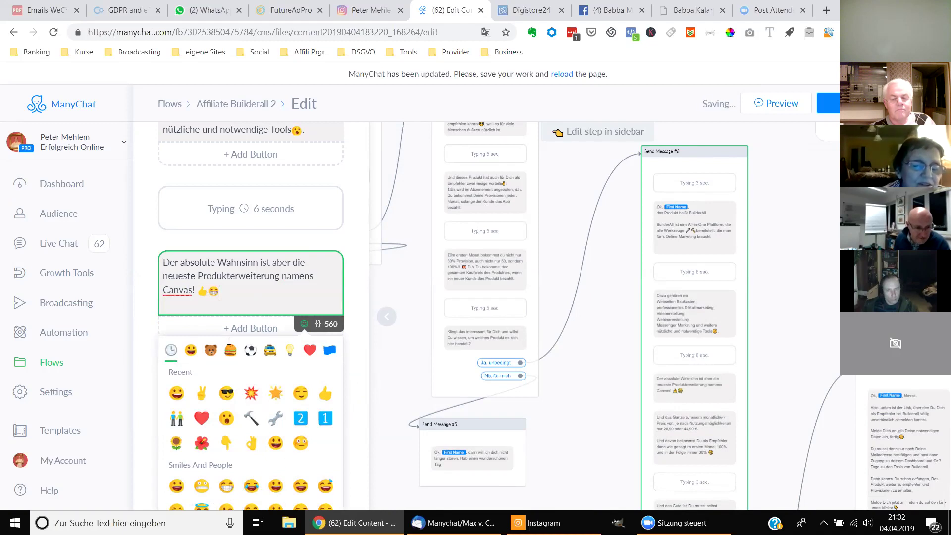
- Add the second line "Der Gamechanger schlechthin im automatisierten Funnelaufbau!" to the Canvas message
click(162, 298)
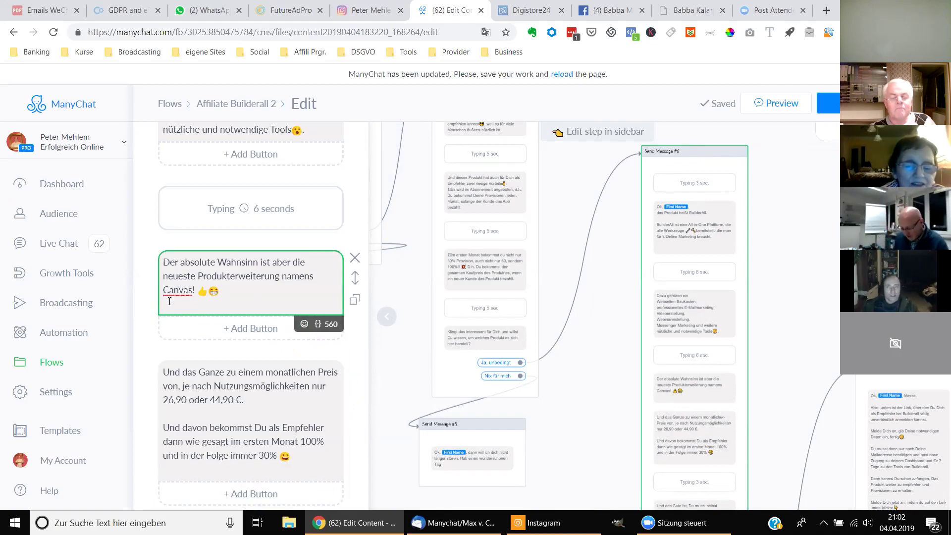
text(Der )
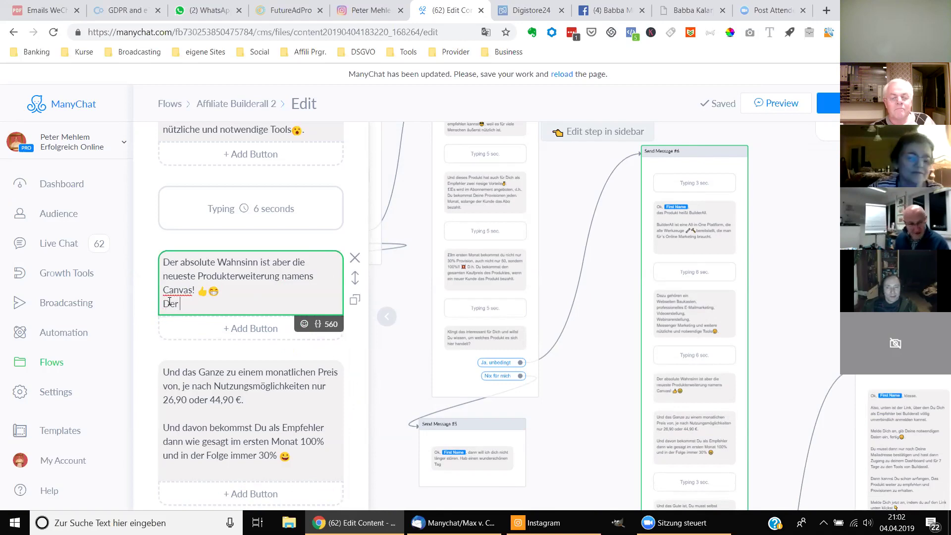
text(Gamechan)
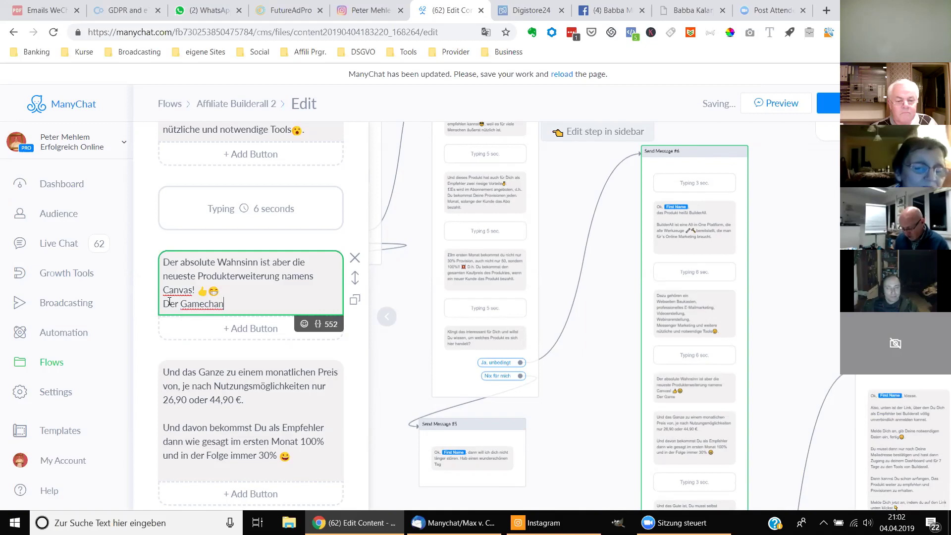
text(ger schl)
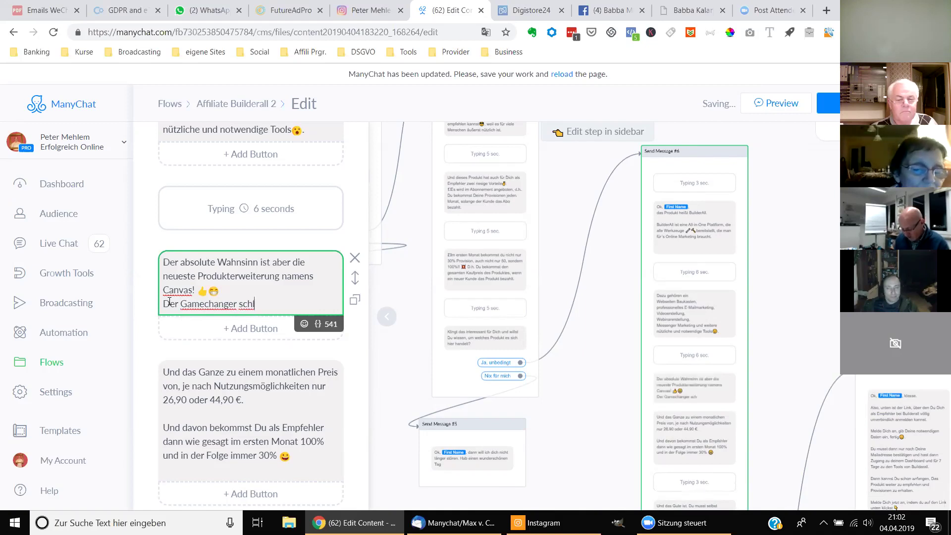
text(echthin)
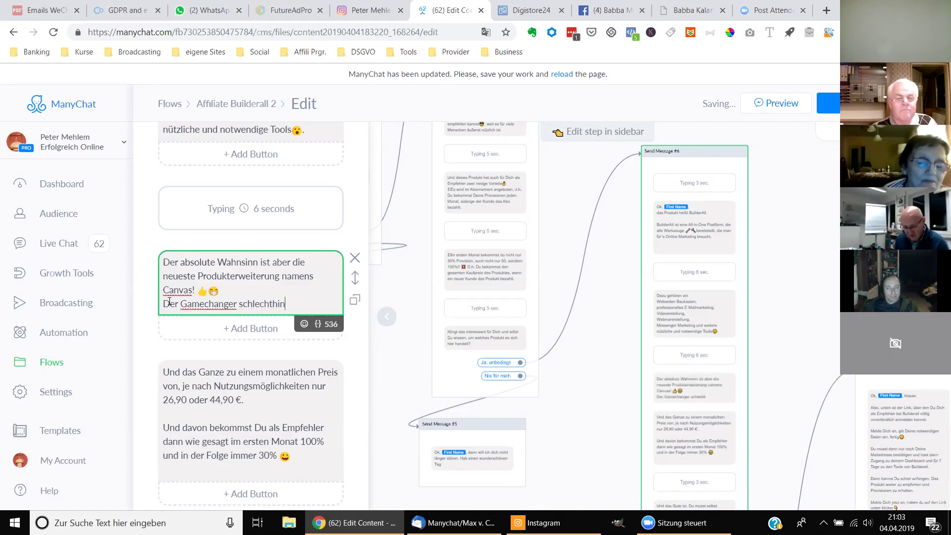
text( im)
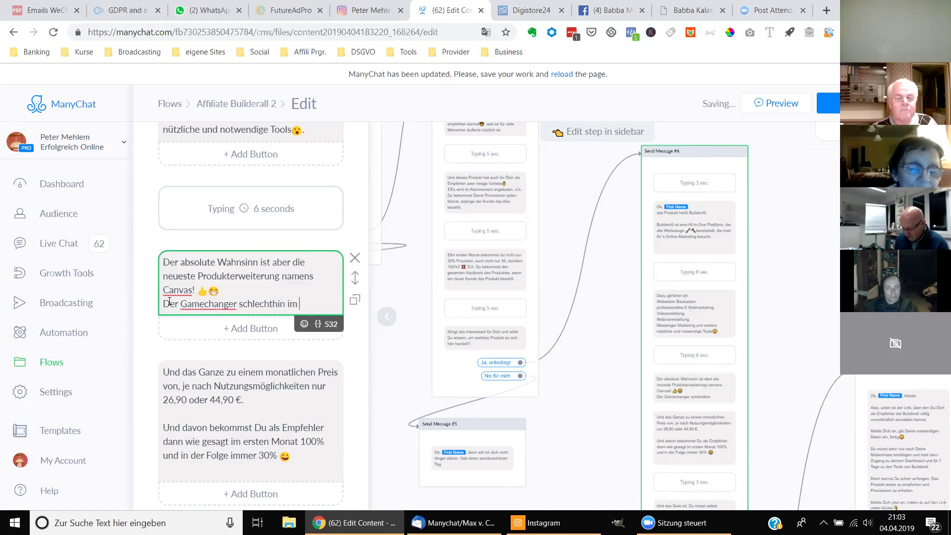
text( aut)
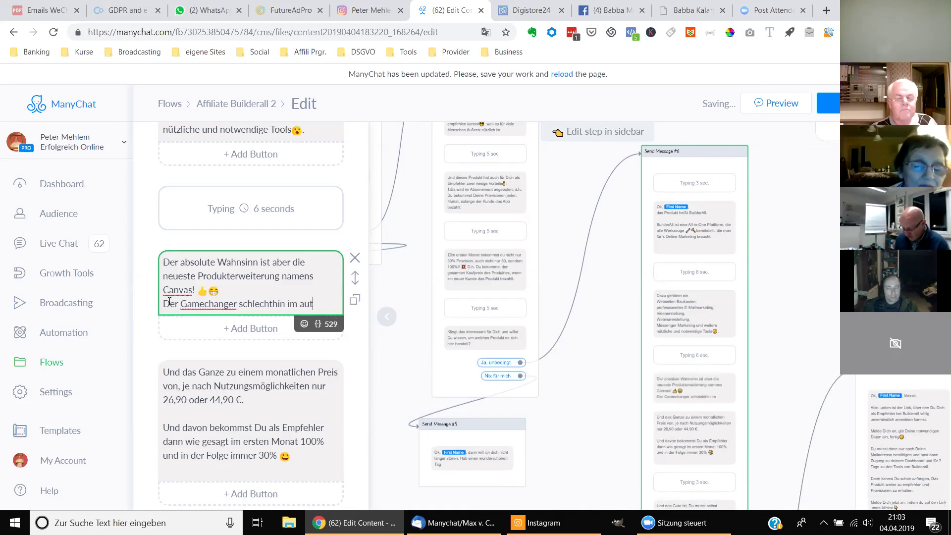
text(omatisierten)
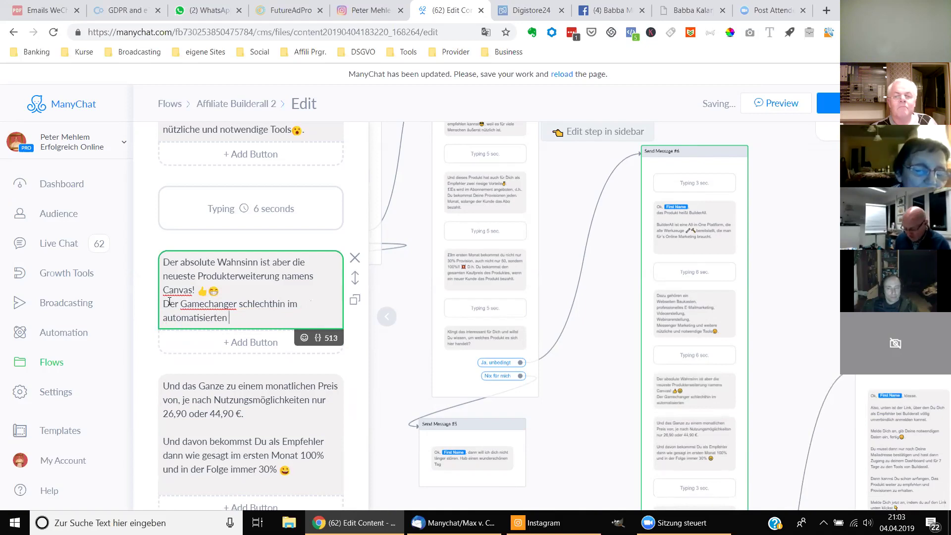
text( Funnelaufbau!)
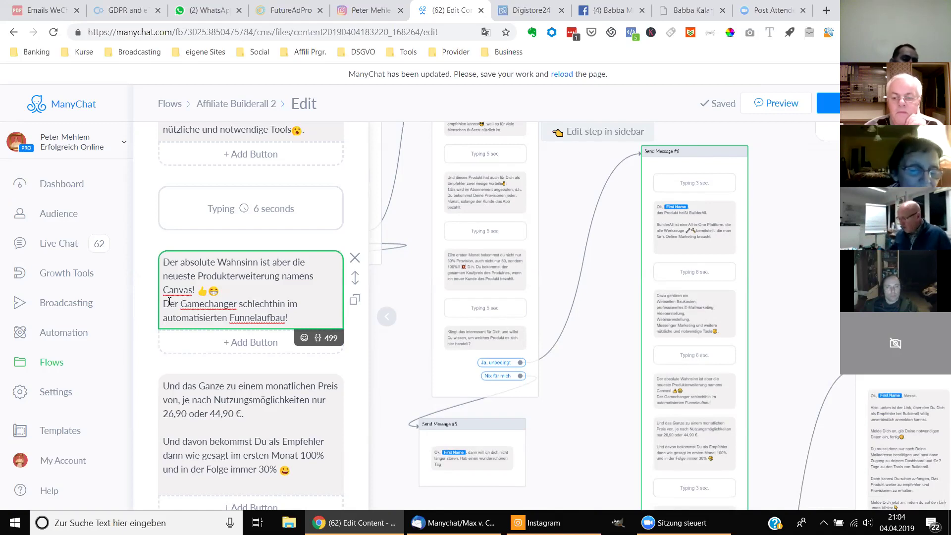
click(208, 463)
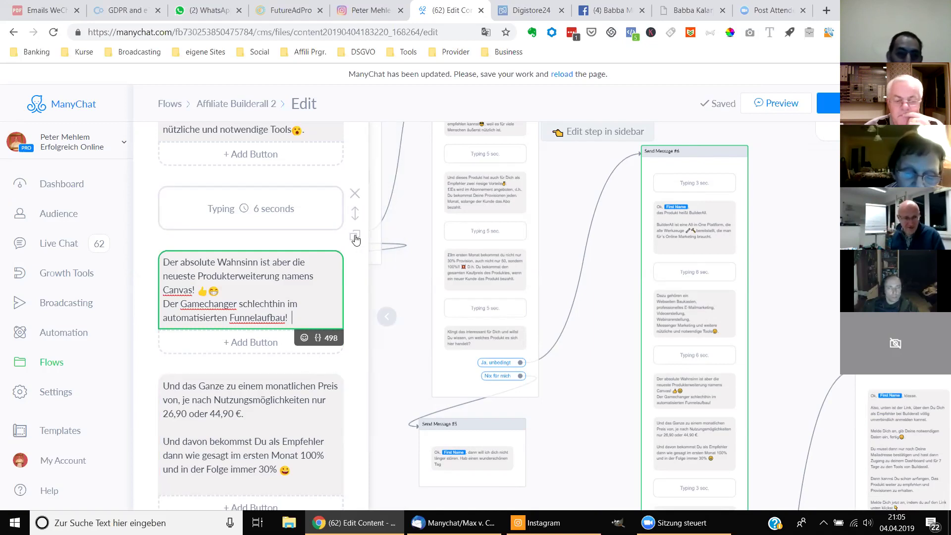
- Duplicate the 6-second typing delay above the Canvas message and move the copy directly below that message
click(354, 236)
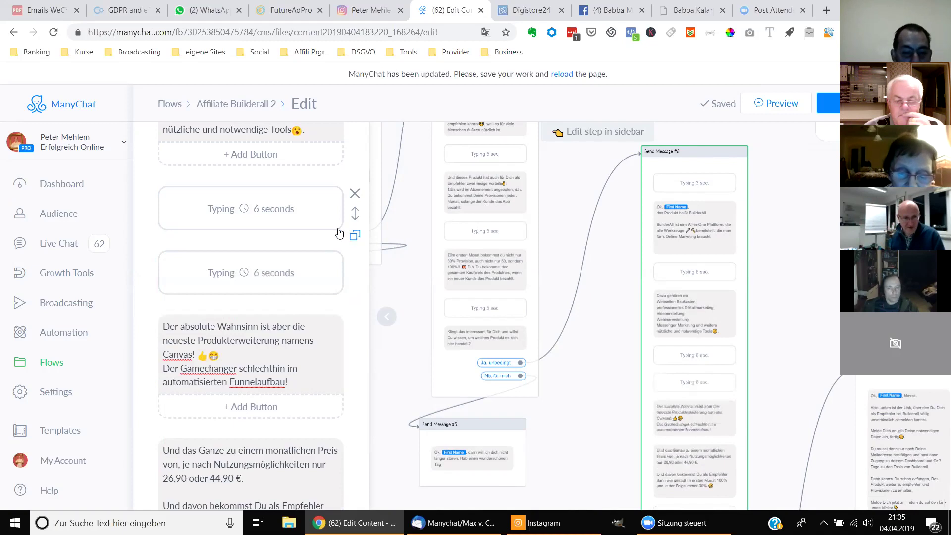
drag(272, 279, 287, 422)
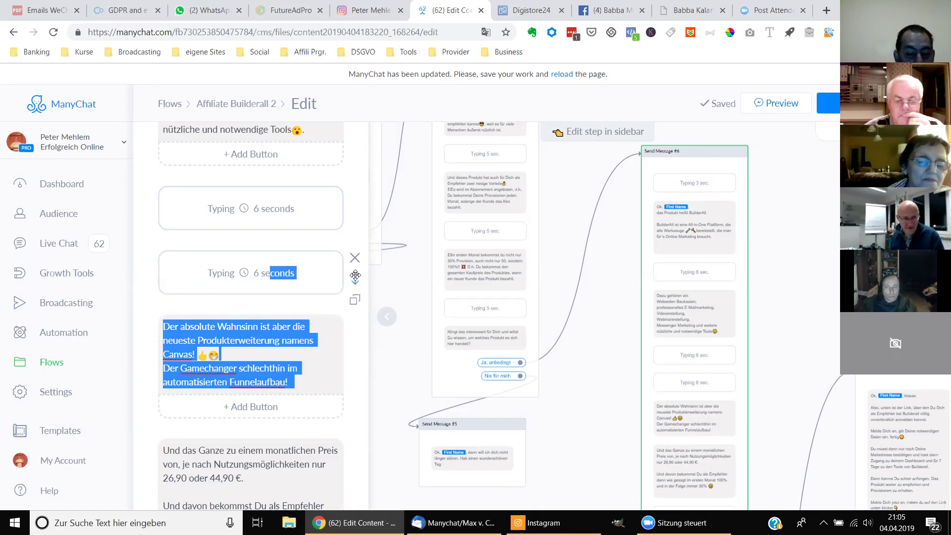
drag(354, 277, 318, 416)
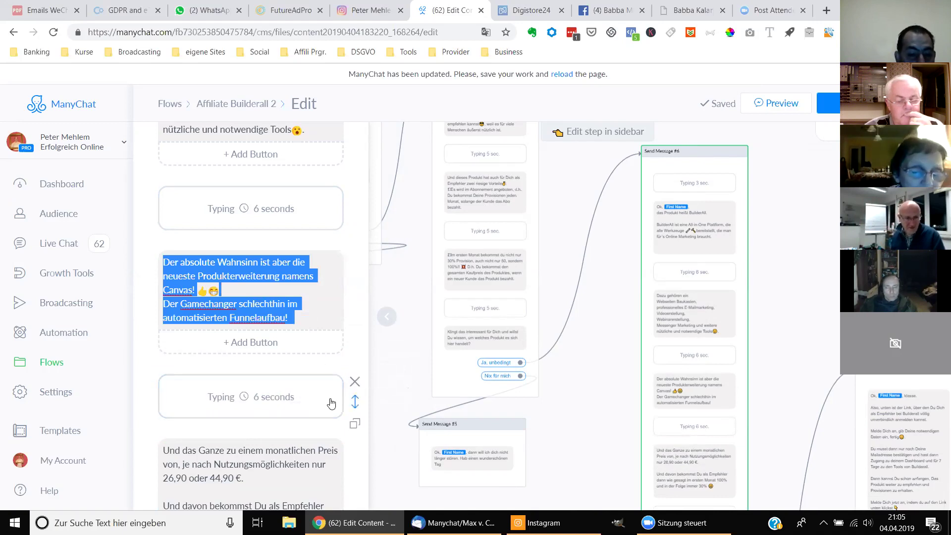
- Set the typing delay between the Canvas message and the monthly price message to 4 seconds
click(323, 401)
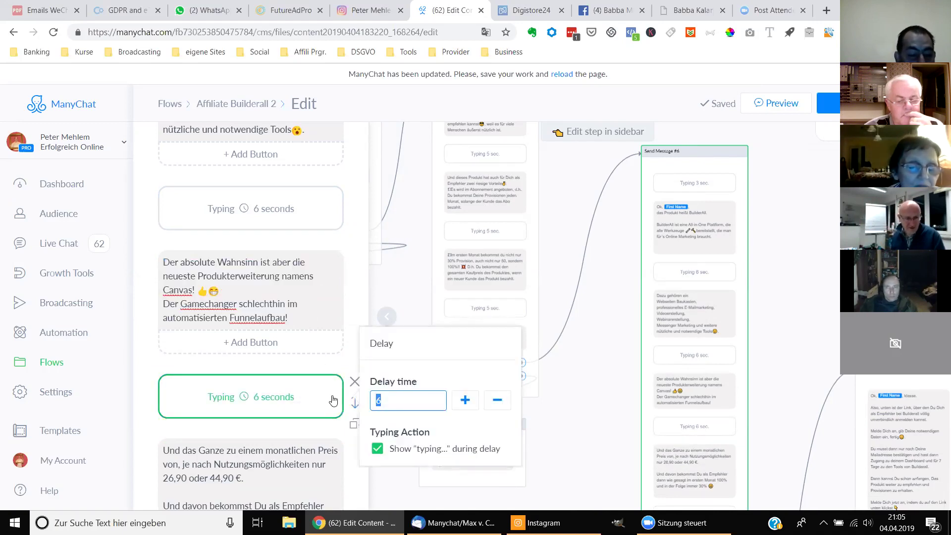
click(498, 403)
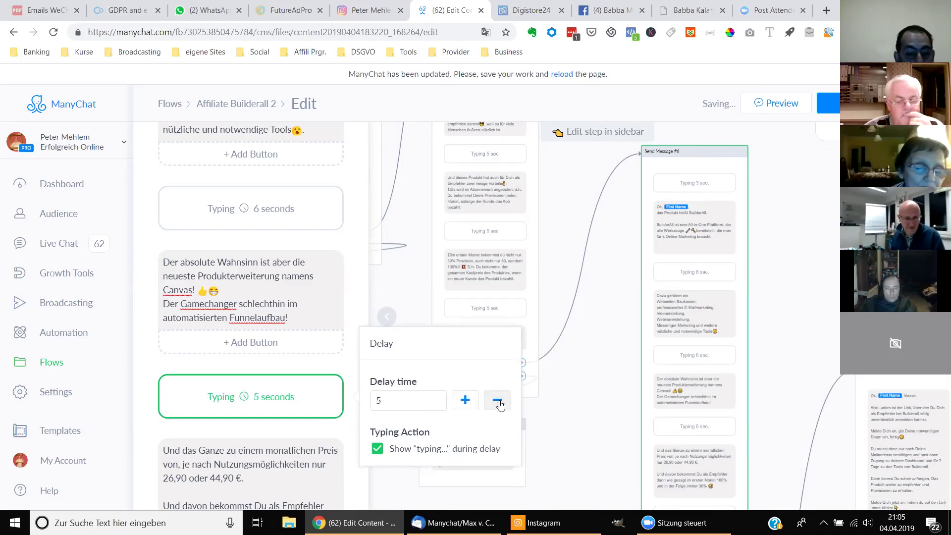
click(498, 403)
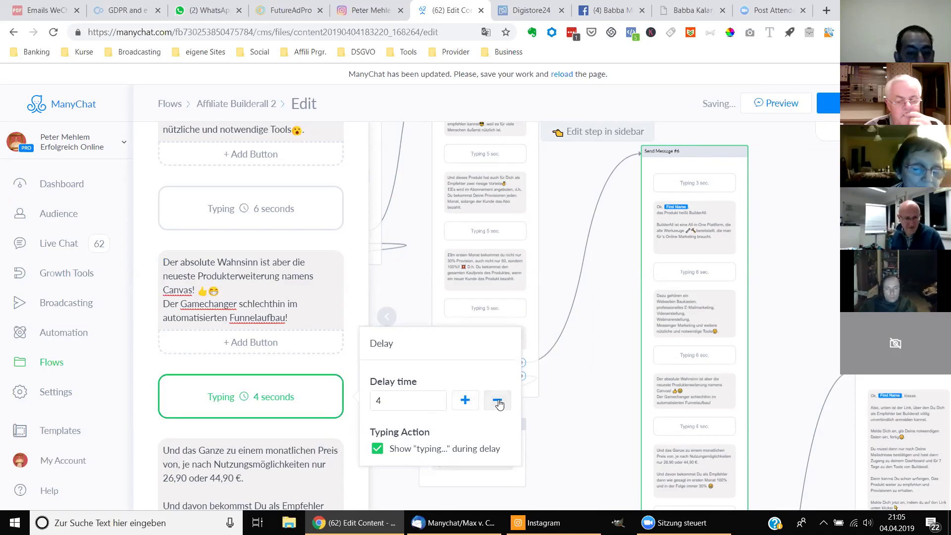
click(331, 438)
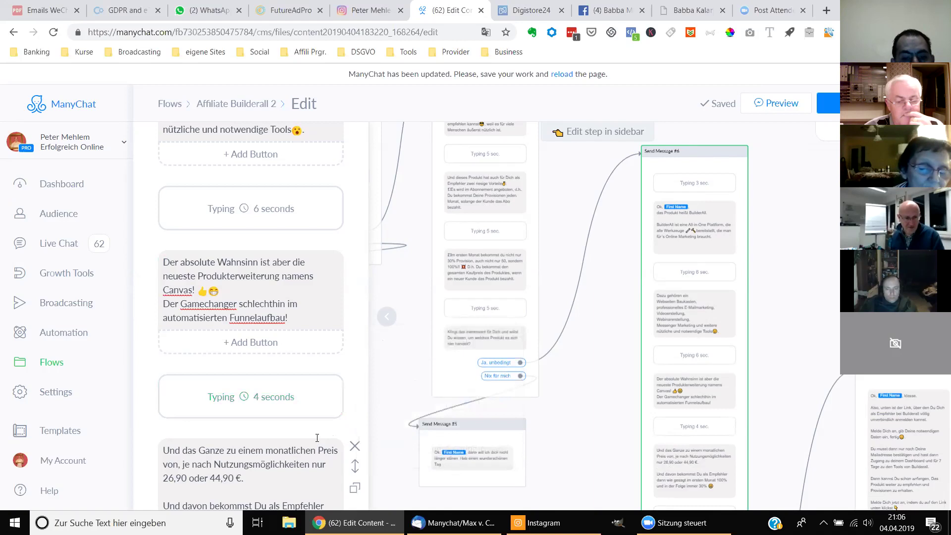
- Insert "26,90€ oder 44,90 €" after "monatlichen Preis von" in the price message
scroll(297, 439, down, 1)
click(272, 440)
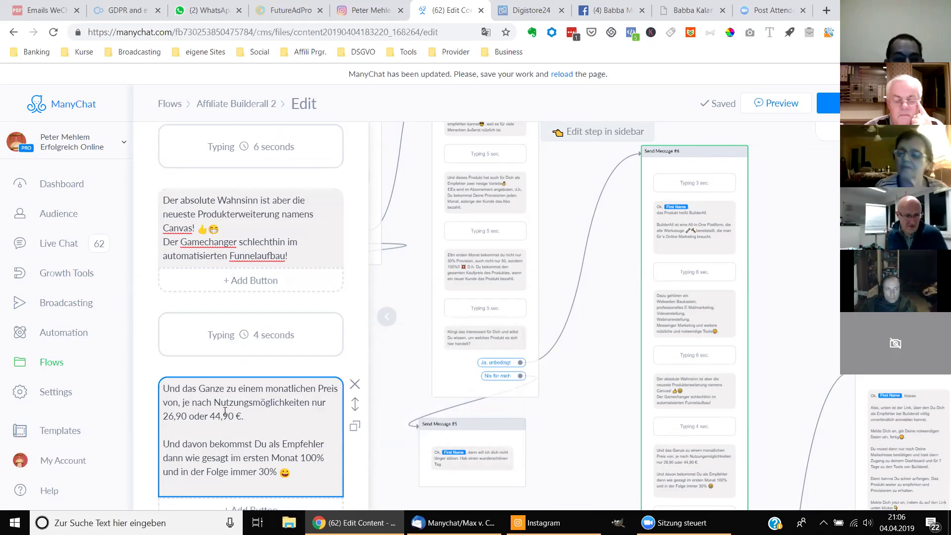
click(179, 403)
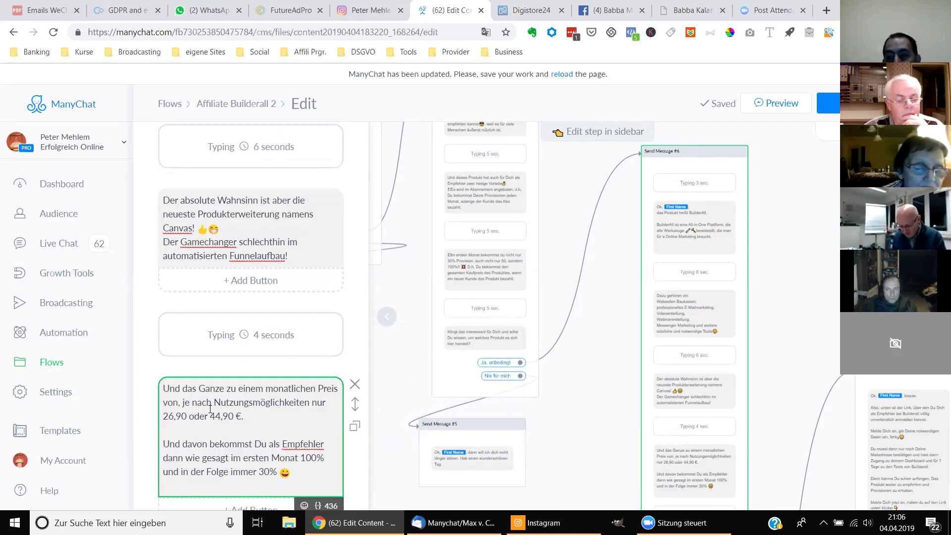
text(26,90)
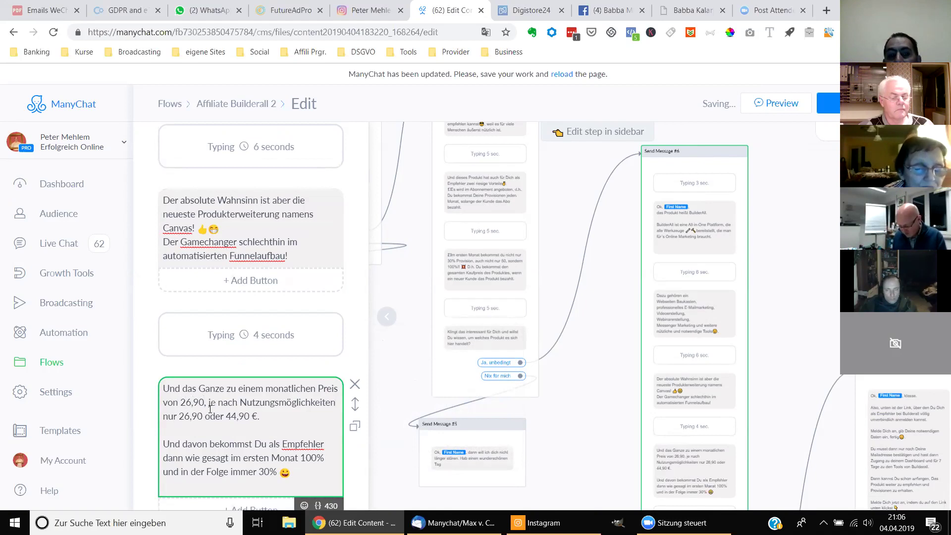
text(€)
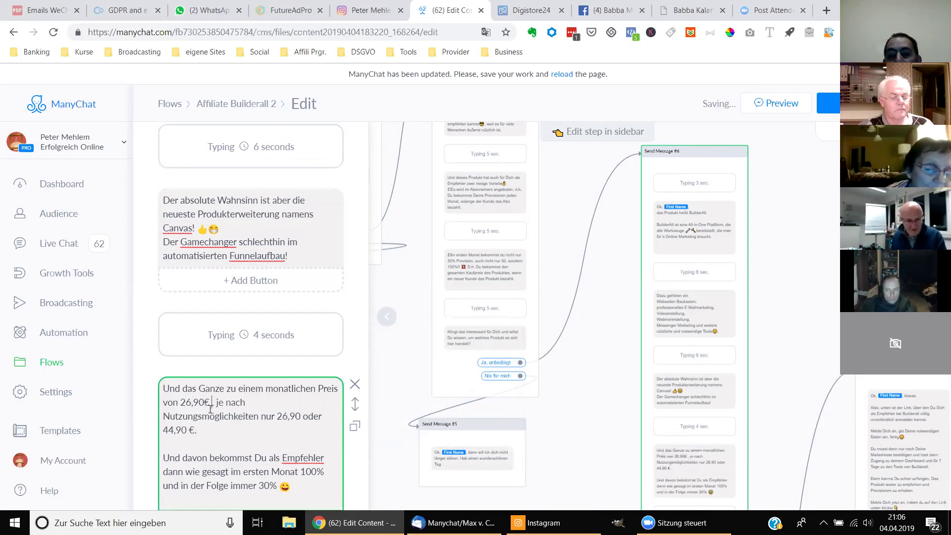
text( oder 44)
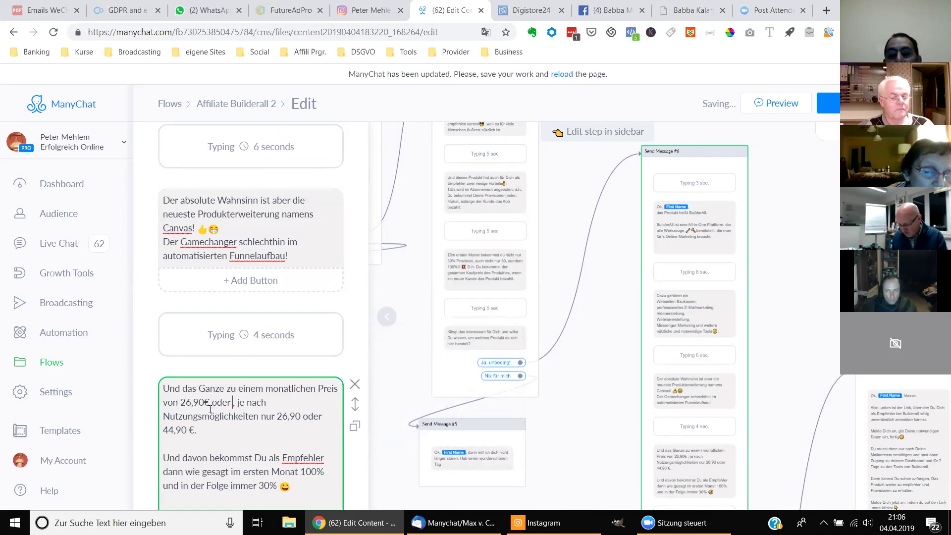
text(,90)
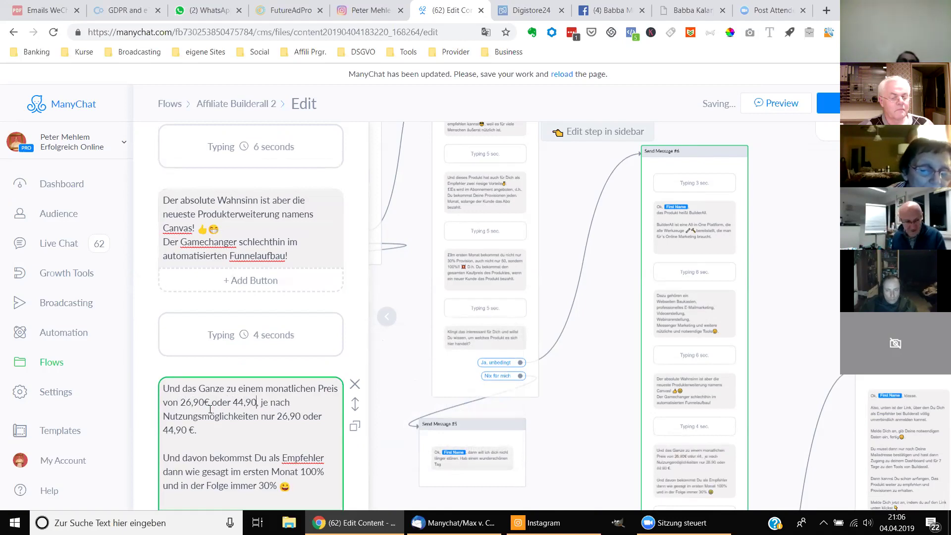
text( €)
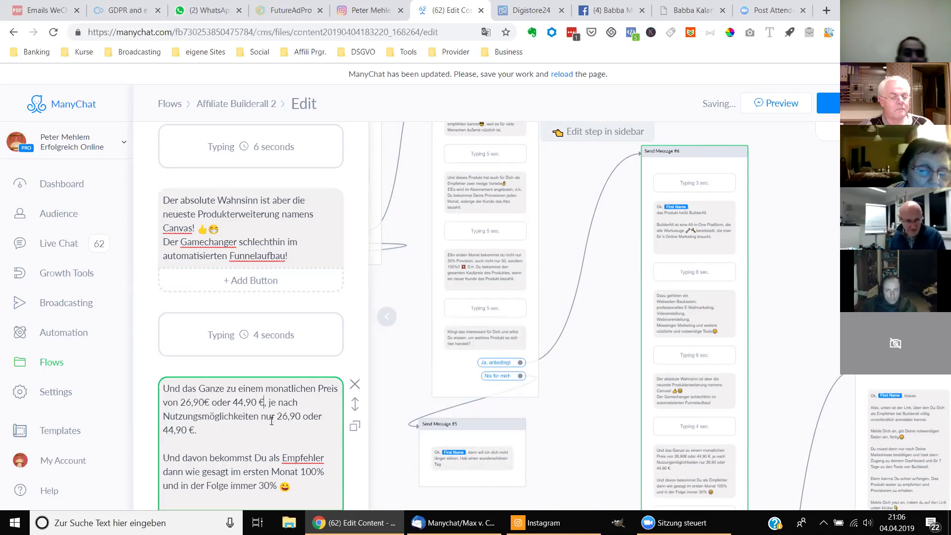
- Delete "nur 26,90 oder 44,90 €" after "Nutzungsmöglichkeiten", end that sentence with a period and remove the empty line at the message's end
drag(261, 420, 297, 425)
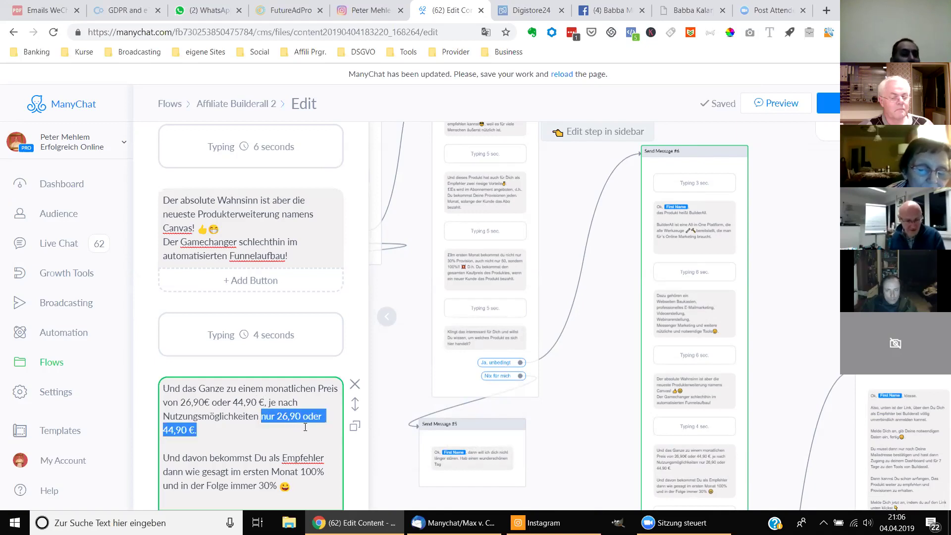
key(BackSpace)
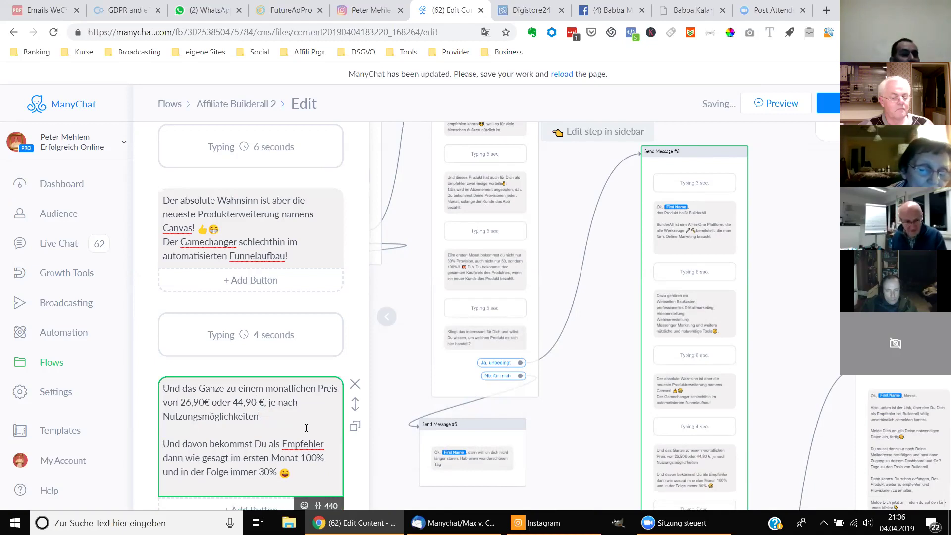
key(BackSpace)
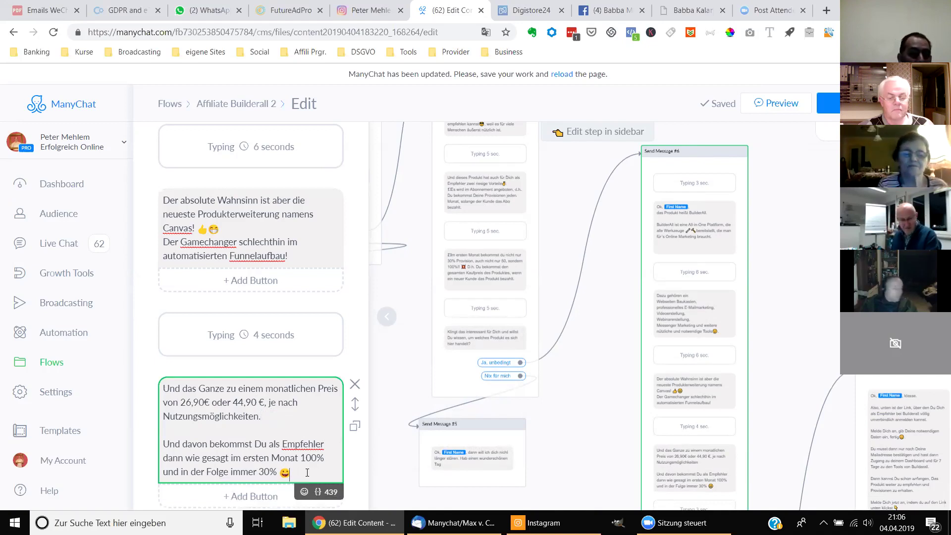
click(307, 323)
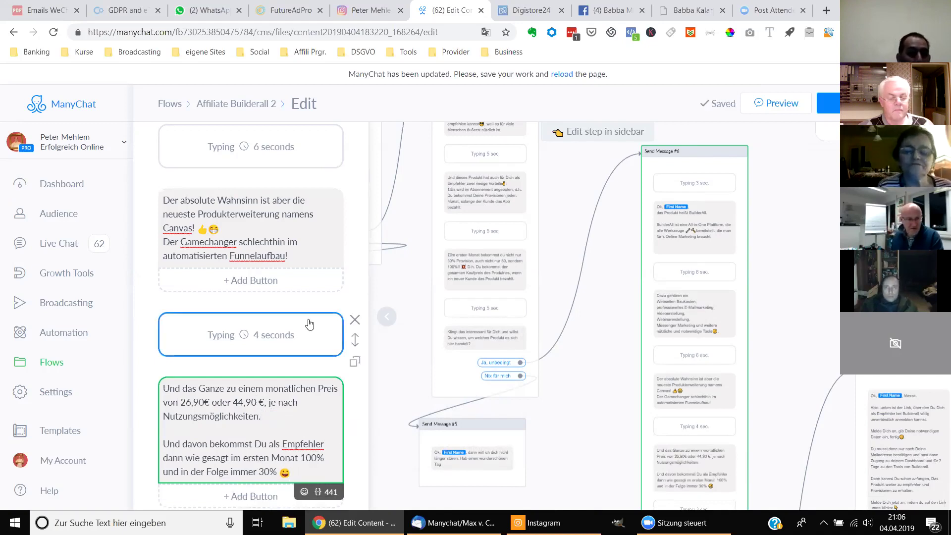
- Insert "als reiner Affiliate-Partner" after "Und das Gute ist," in the message following the 3-second typing delay
scroll(312, 326, down, 1)
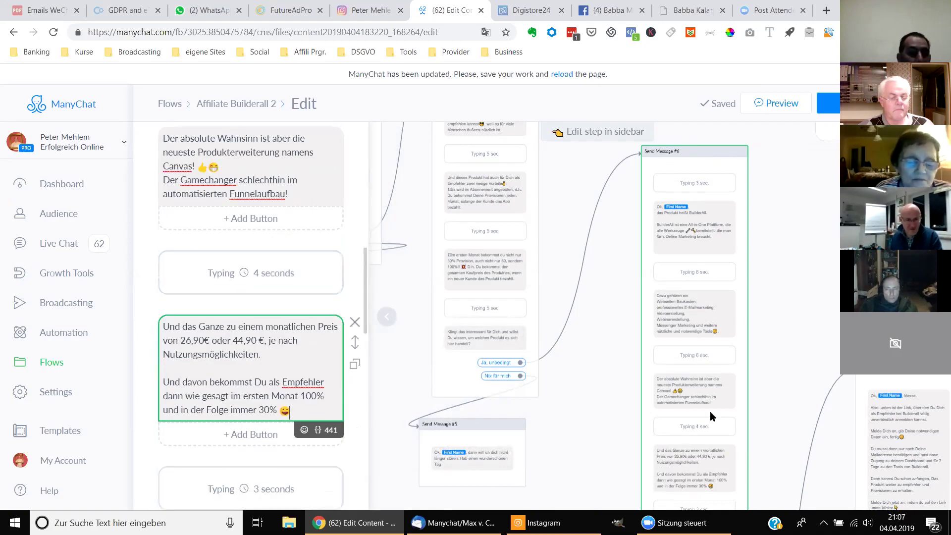
scroll(710, 416, down, 2)
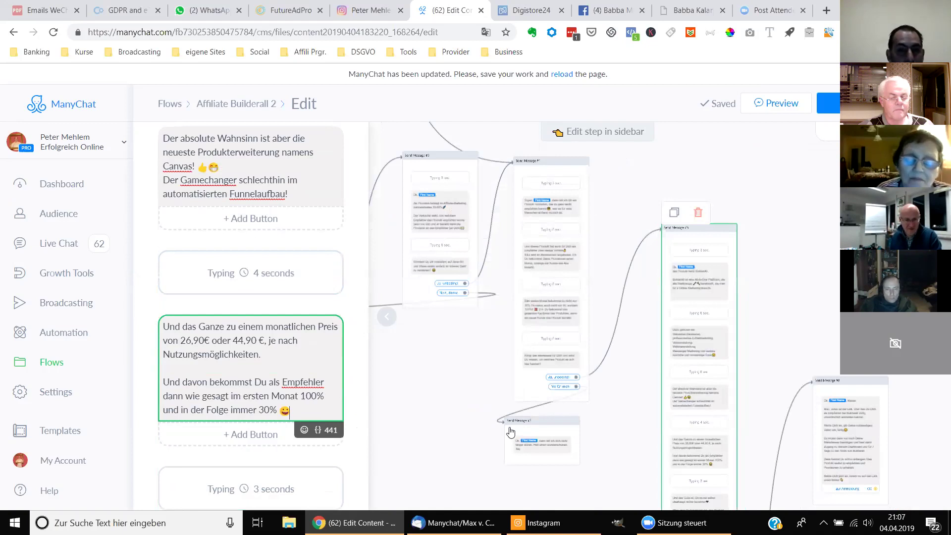
scroll(301, 474, down, 4)
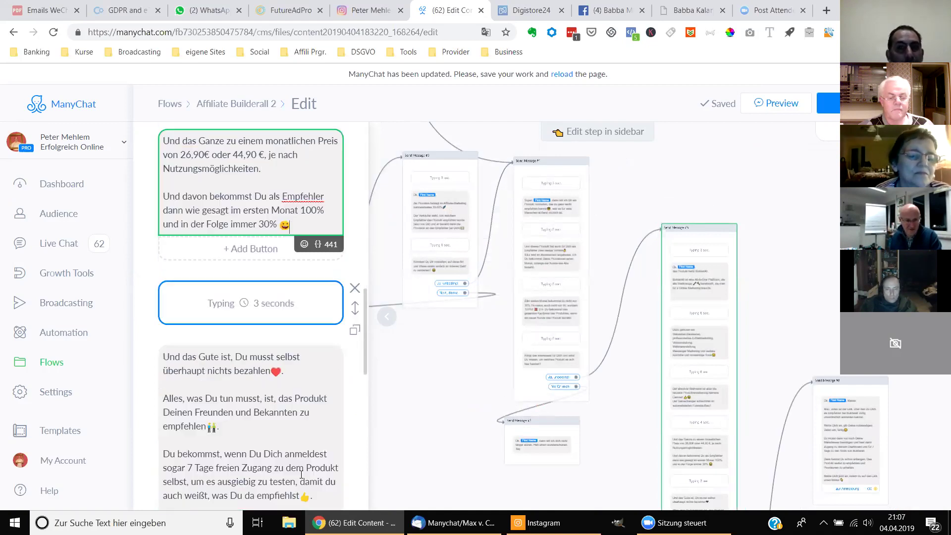
scroll(302, 473, down, 3)
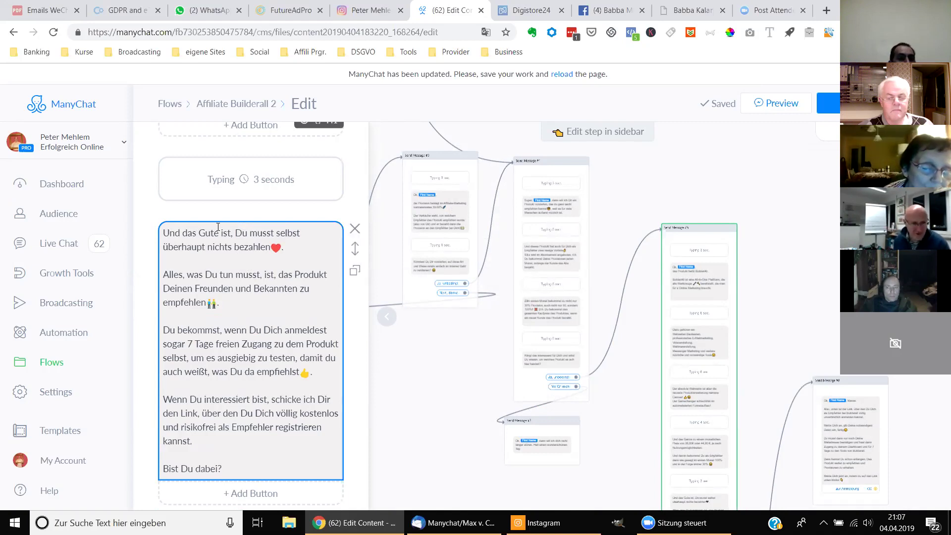
click(236, 232)
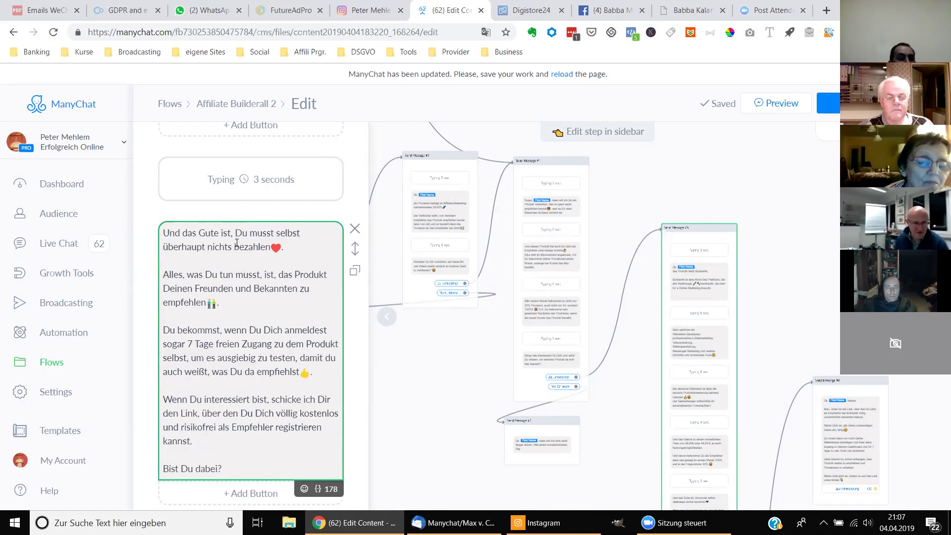
text(als reiner )
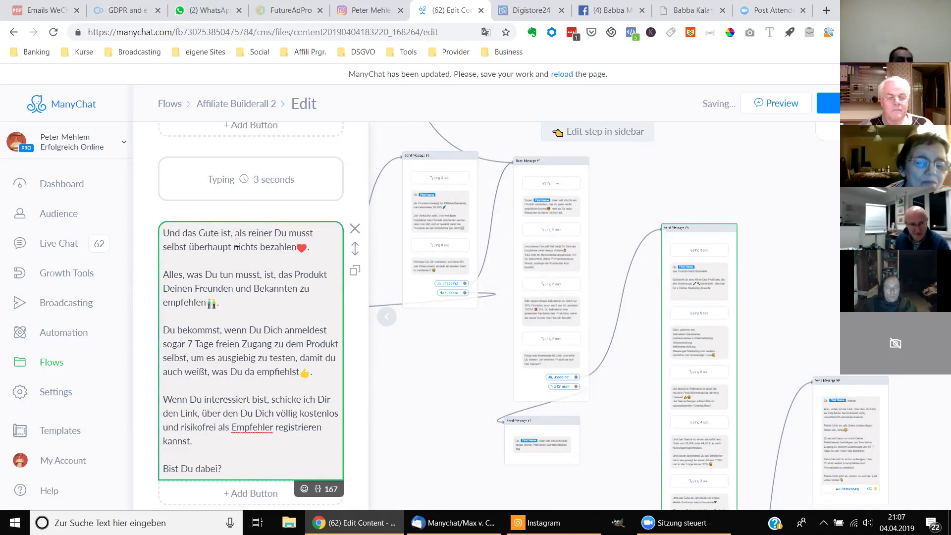
text(Affiliat)
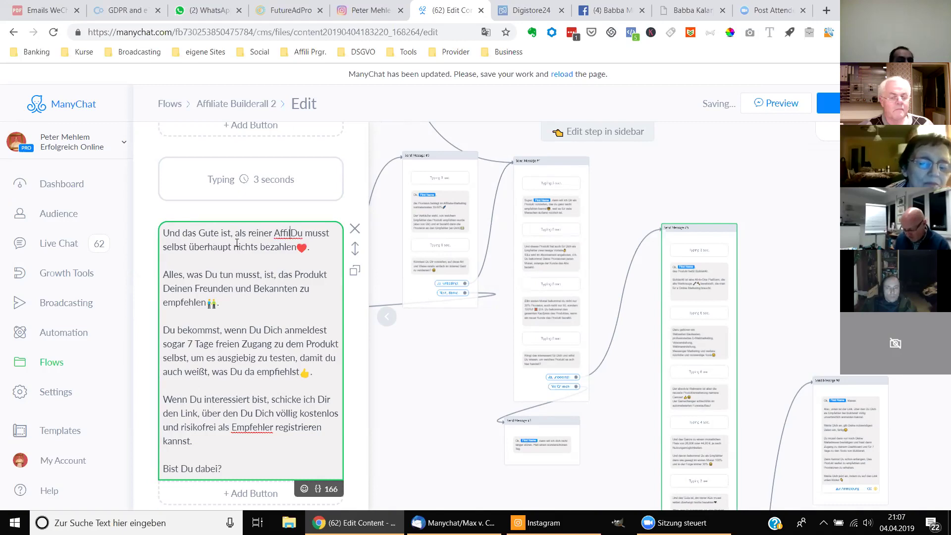
text(e-Partner)
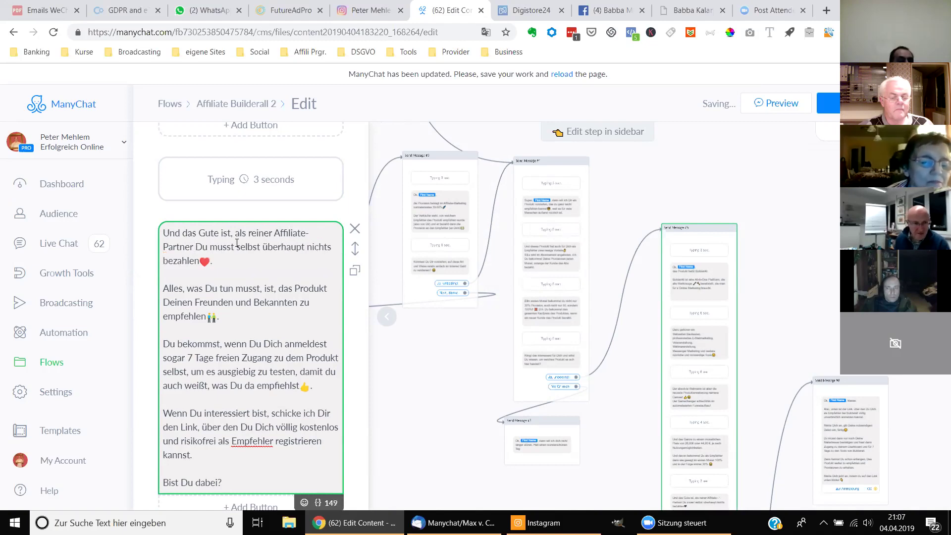
- Replace "Du" after "Affiliate-Partner" with "enötigst Du keinen Eigenen Account" in the "Und das Gute ist" message
key(Delete)
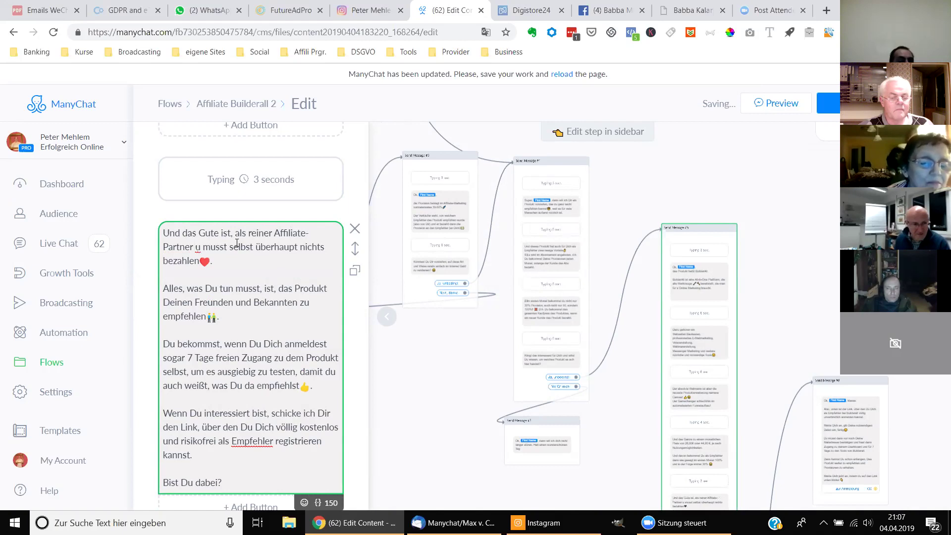
key(Delete)
key(Delete)
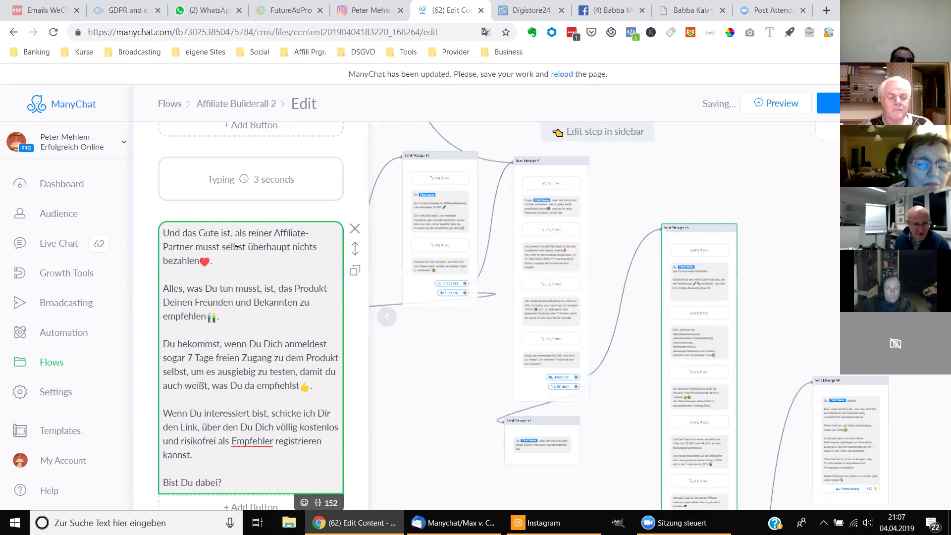
text(enötig)
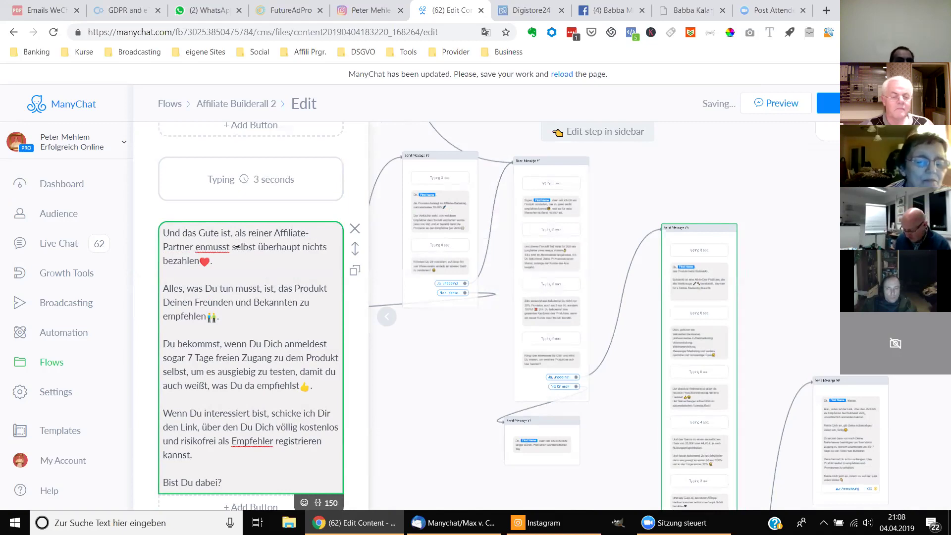
text(st Du kein)
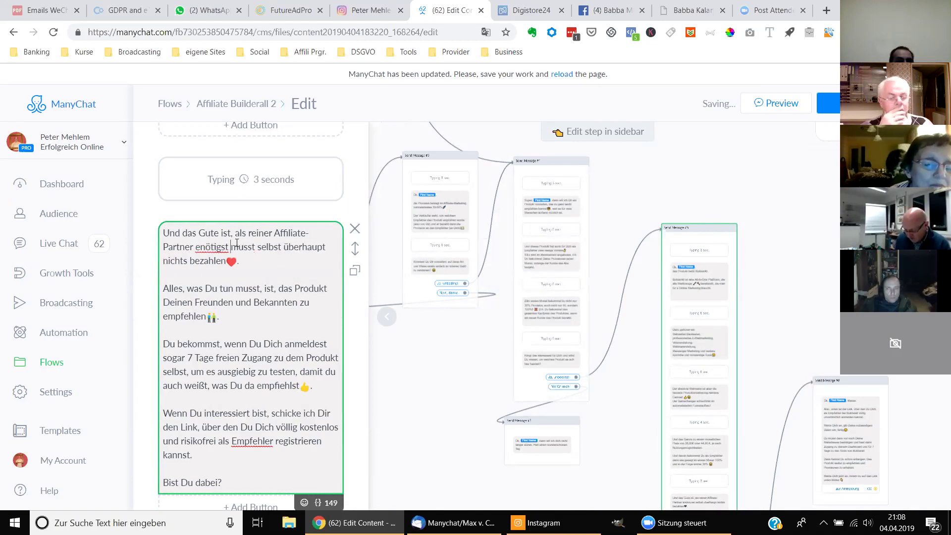
text(en E)
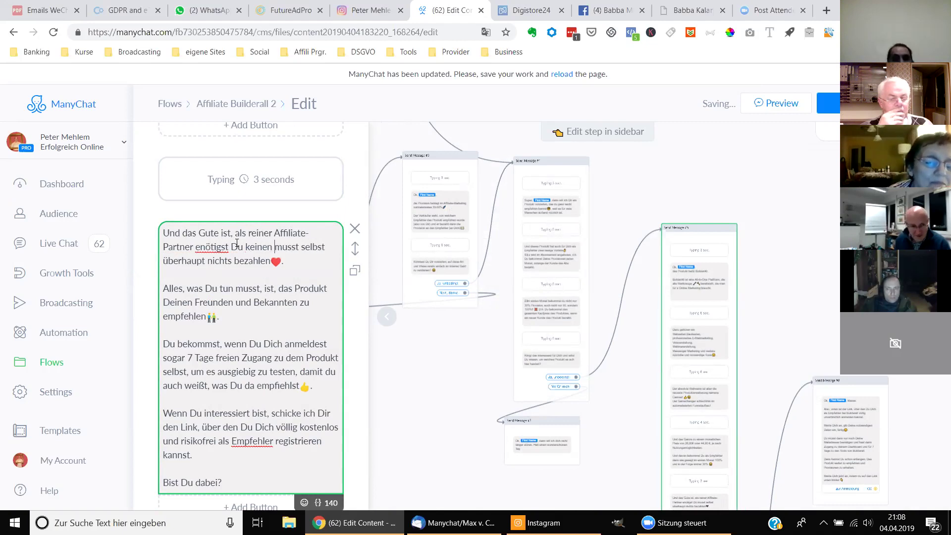
text(igenen )
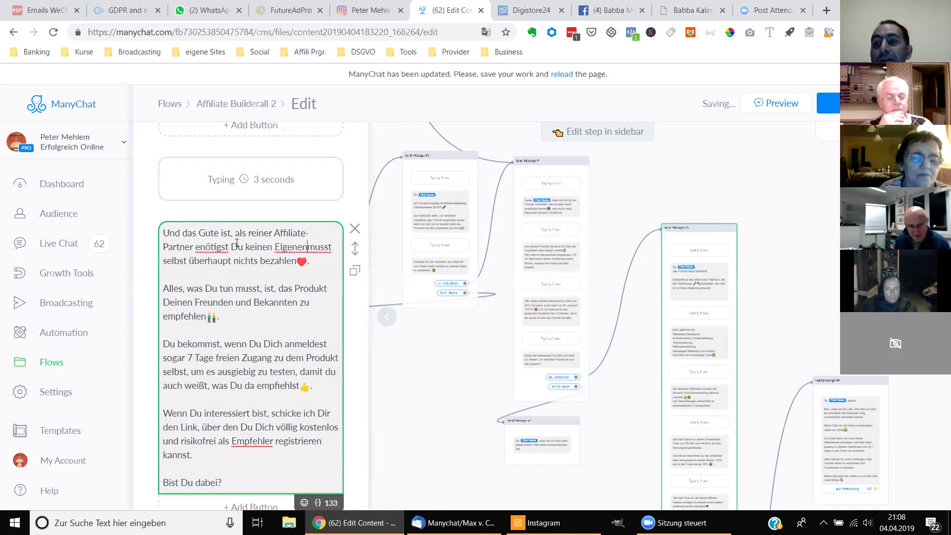
text(Account)
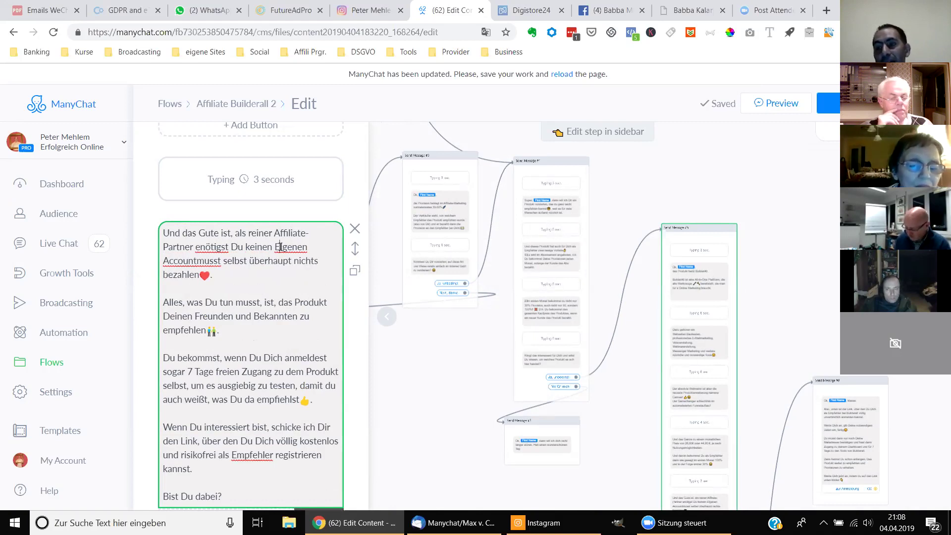
- Change "Eigenen" to lowercase "eigenen" in the first sentence of the "Und das Gute ist" message
click(280, 247)
text(e)
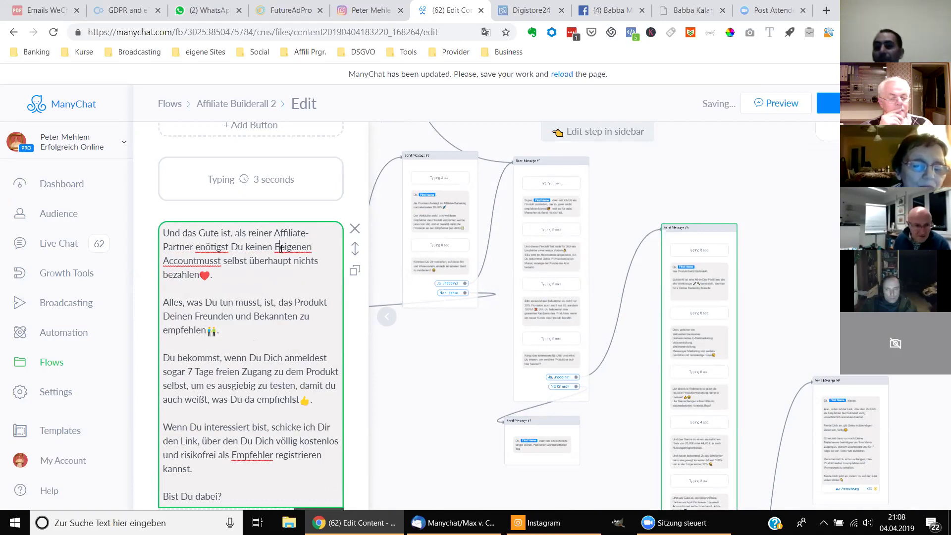
key(Left)
key(BackSpace)
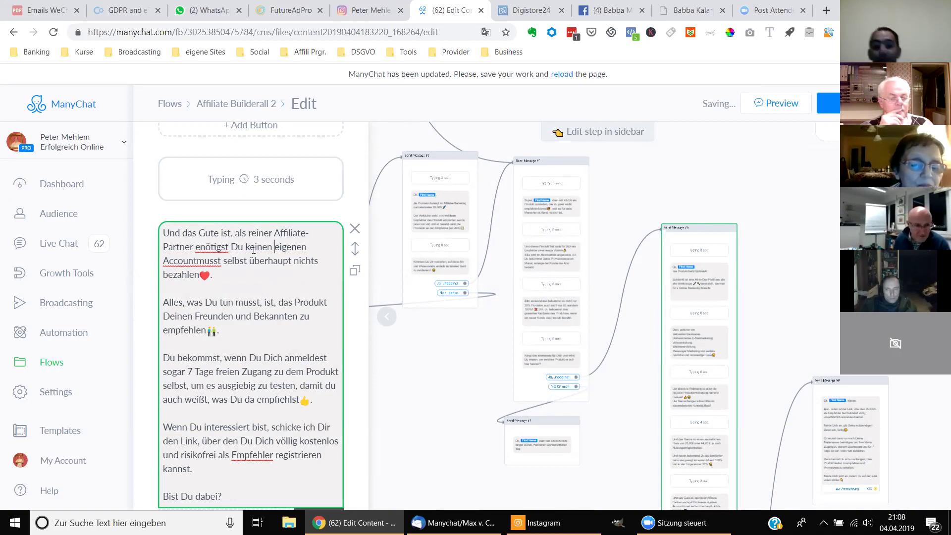
- Correct "enötigst" to "benötigst" and insert "und" between "Account" and "musst" in the "Und das Gute ist" message
click(196, 246)
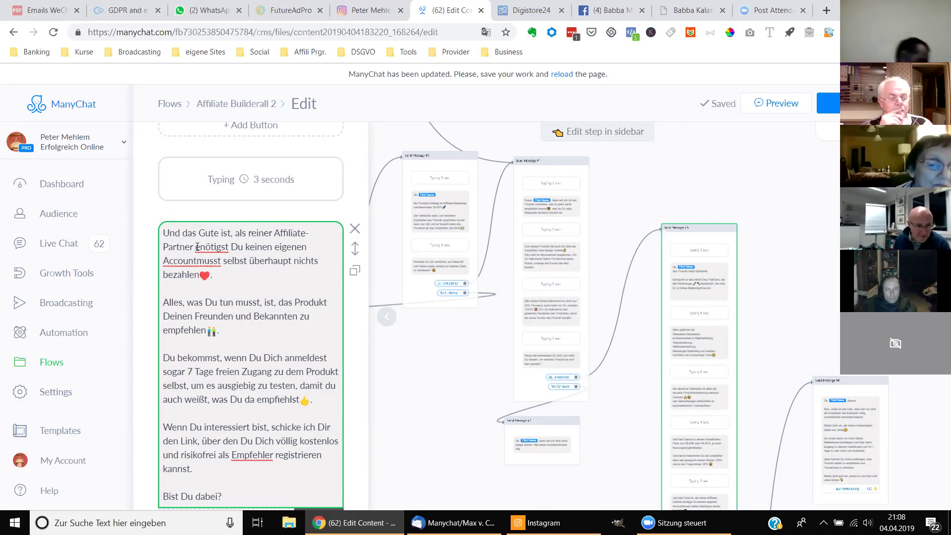
key(Delete)
text(b)
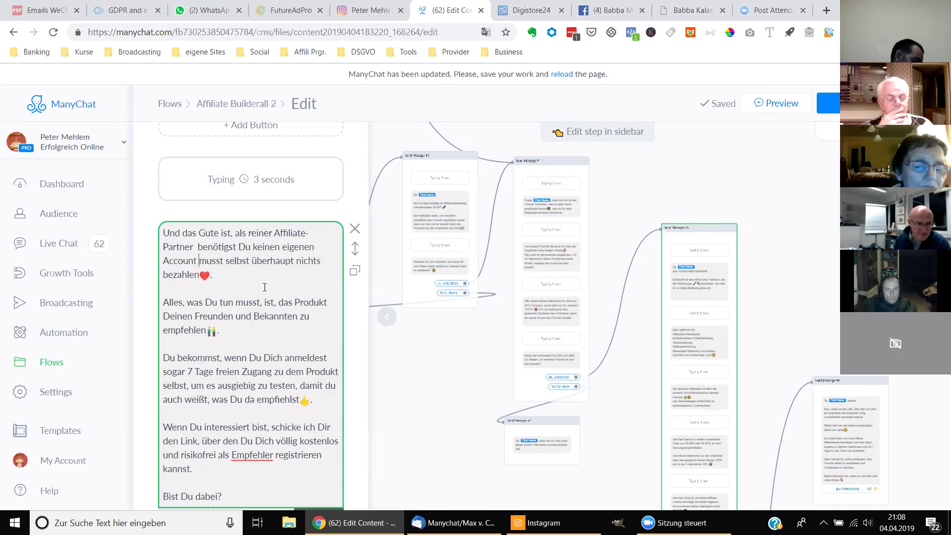
text( nd )
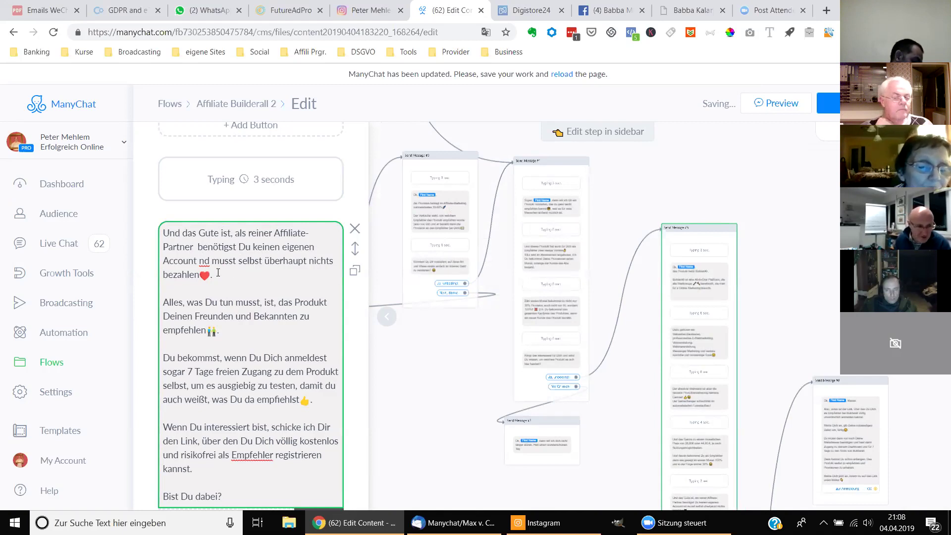
text(u)
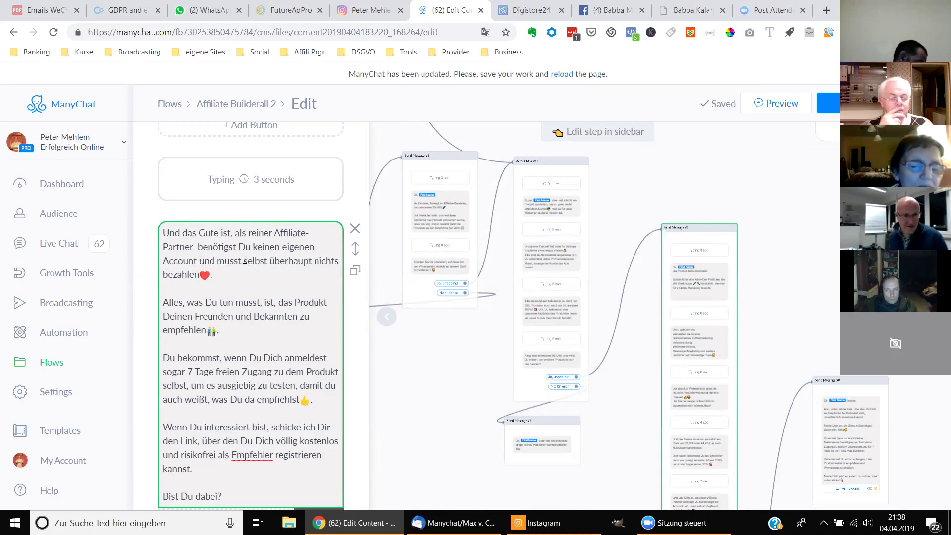
- Replace "selbst überhaupt" with "deshalb auch" after "Account und musst" in the first sentence
drag(245, 260, 310, 262)
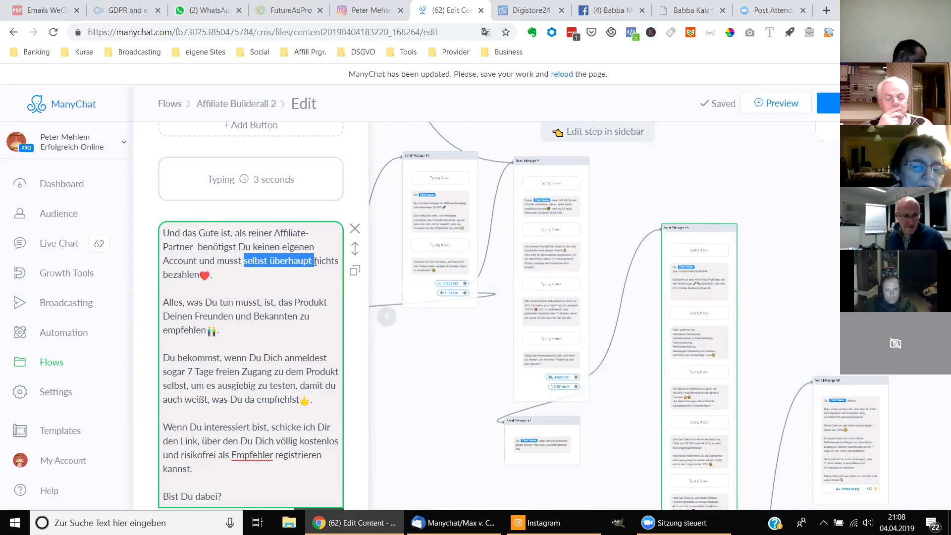
text(deshalb )
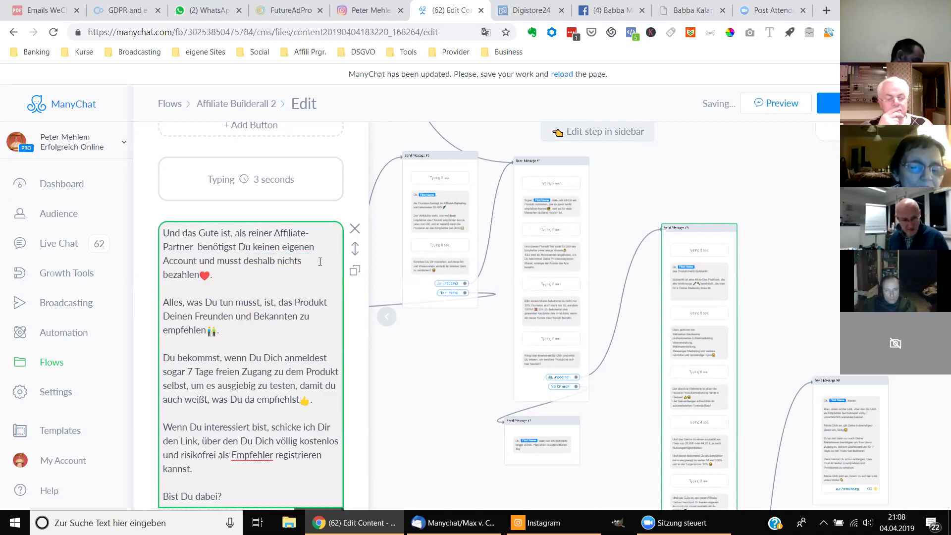
text(c)
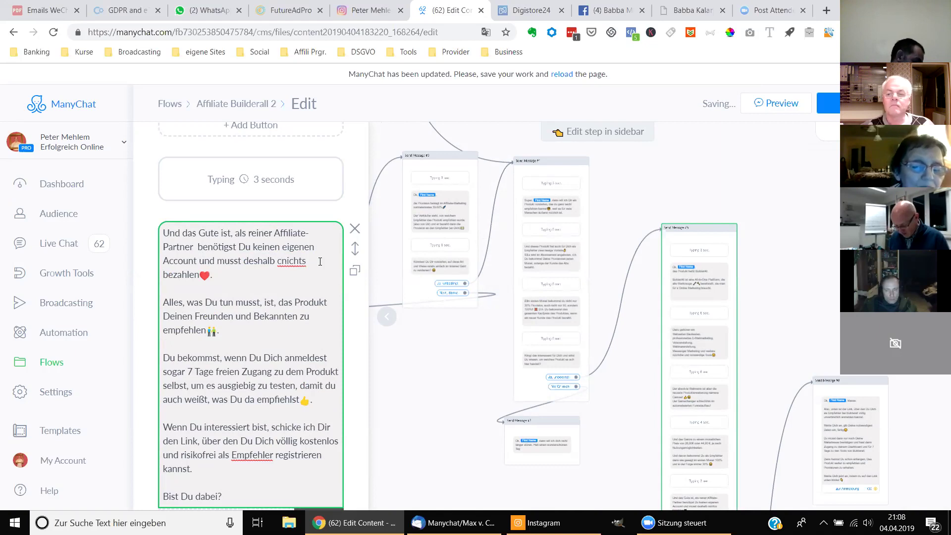
key(BackSpace)
text(auch )
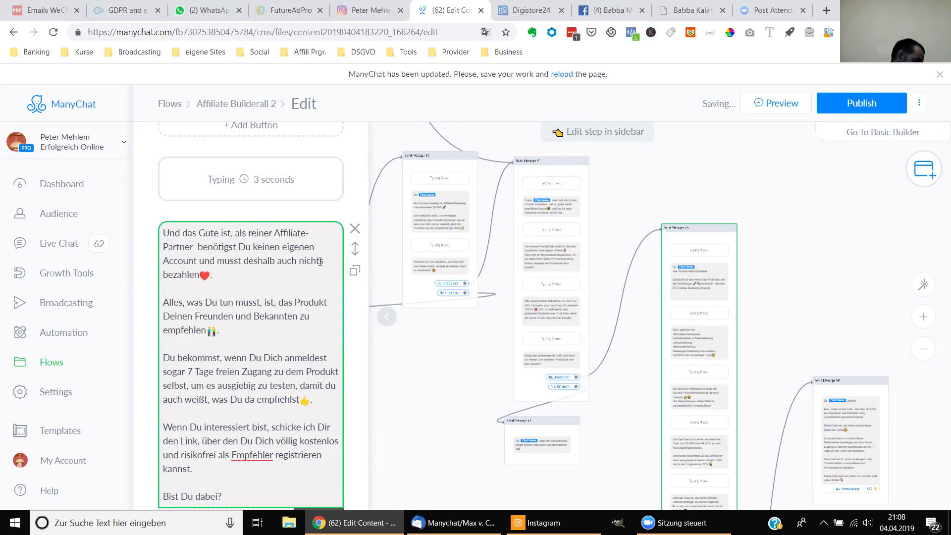
- Replace "nichts bezahlen" after "deshalb auch" with "keine Monatsgebühr eintrichten", keeping the heart emoji
text(keine)
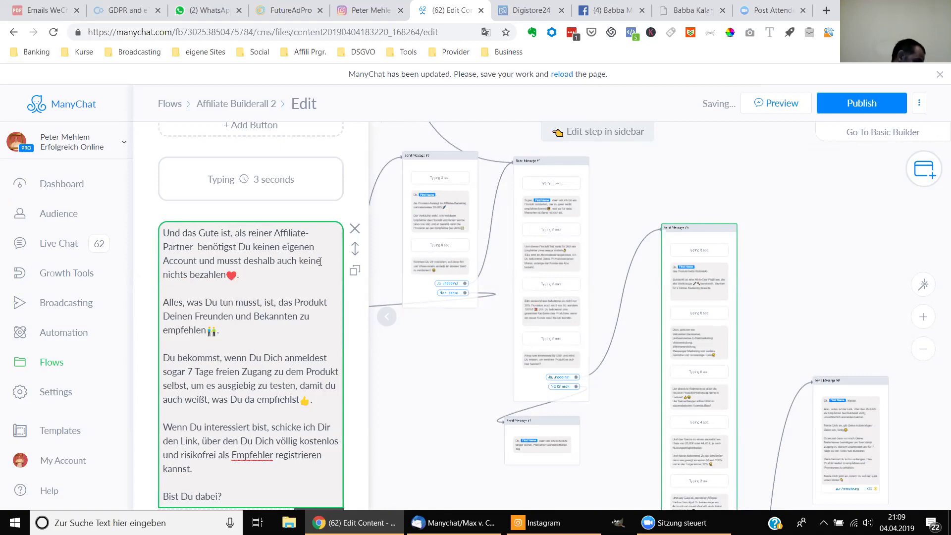
text( Monatsgebühr )
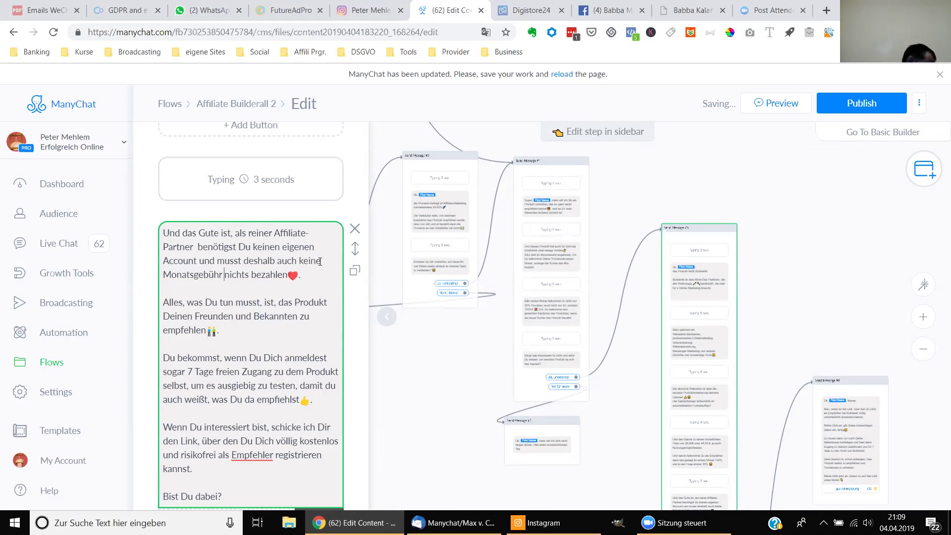
text(eintrichten)
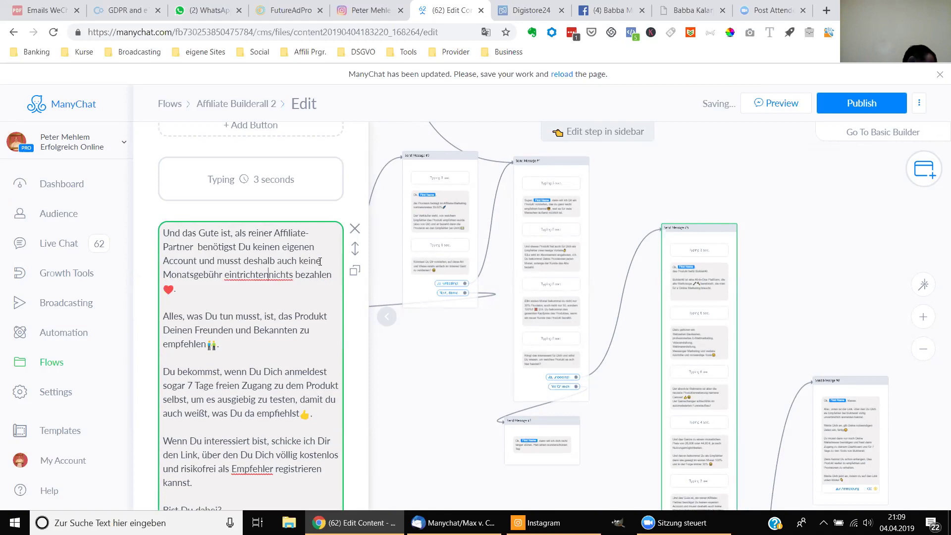
key(Delete)
key(Delete)
key(Delete)
key(Delete)
key(Delete)
key(Delete)
key(Delete)
key(Delete)
key(Delete)
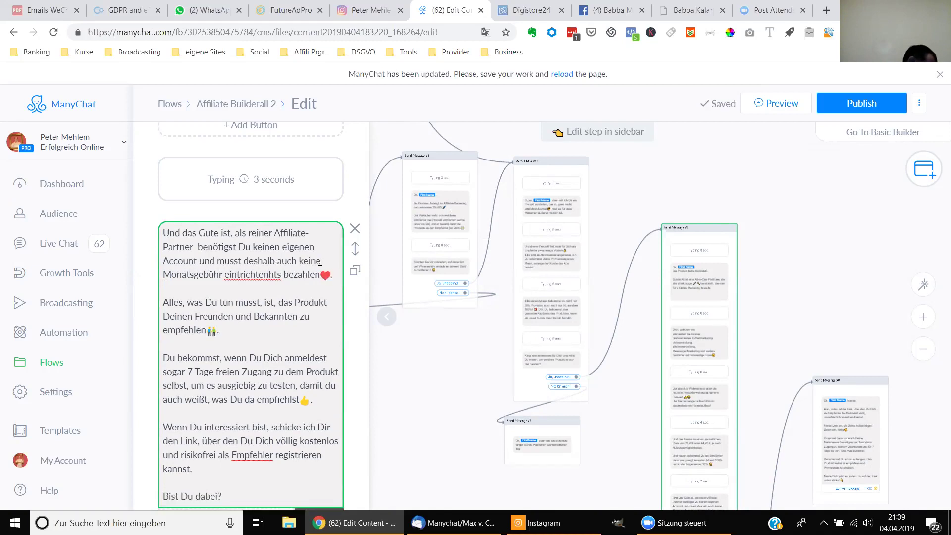
key(Delete)
key(Delete)
key(Delete)
key(Delete)
key(Delete)
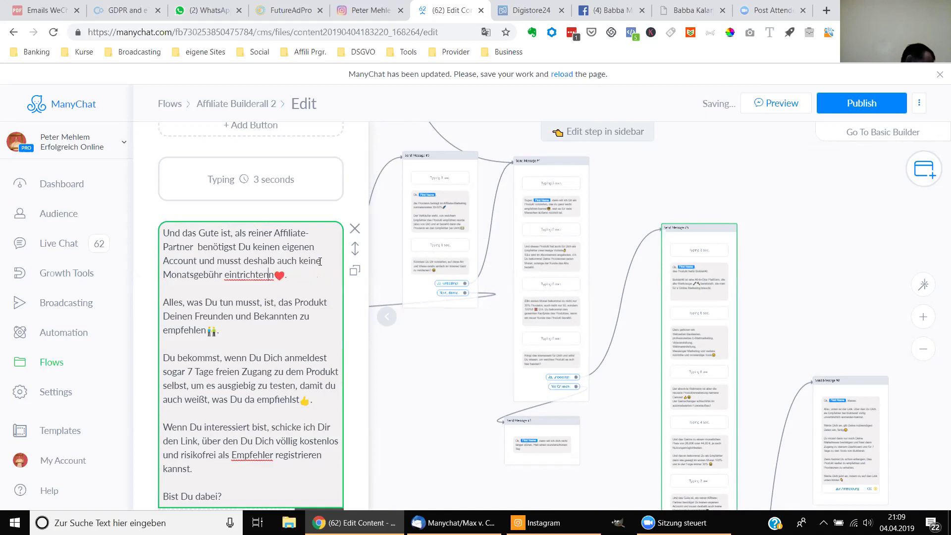
key(Delete)
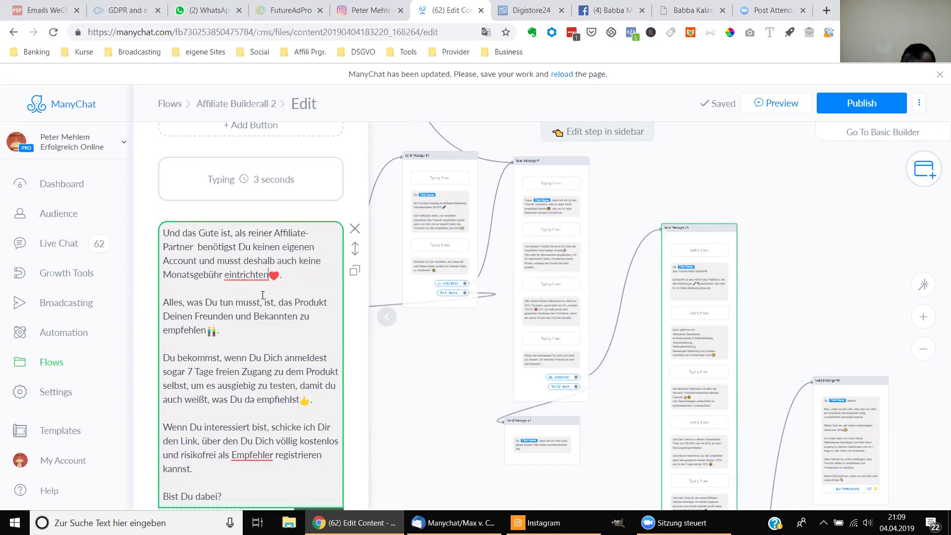
- Correct the typo "eintrichten" to "entrichten" after "Monatsgebühr" in the "Und das Gute ist" message
click(254, 337)
scroll(274, 333, down, 1)
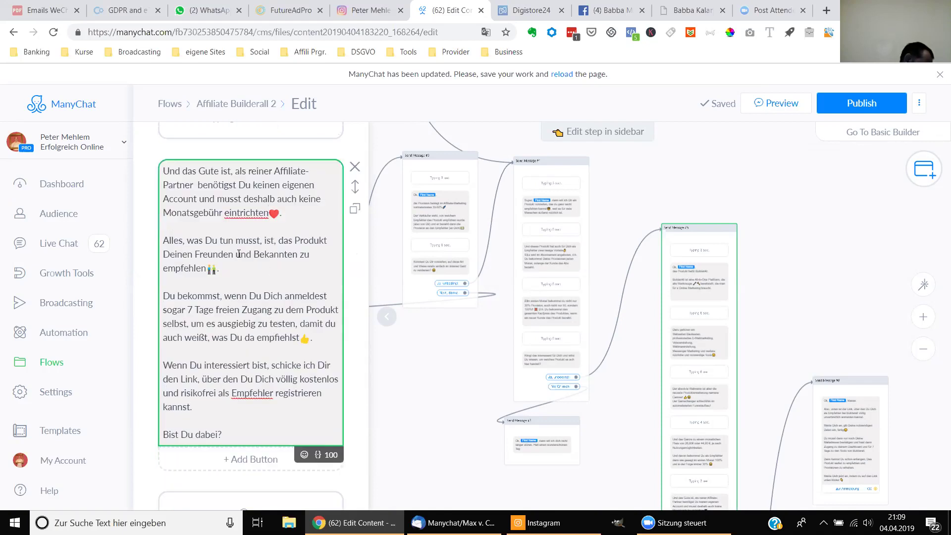
click(234, 214)
key(BackSpace)
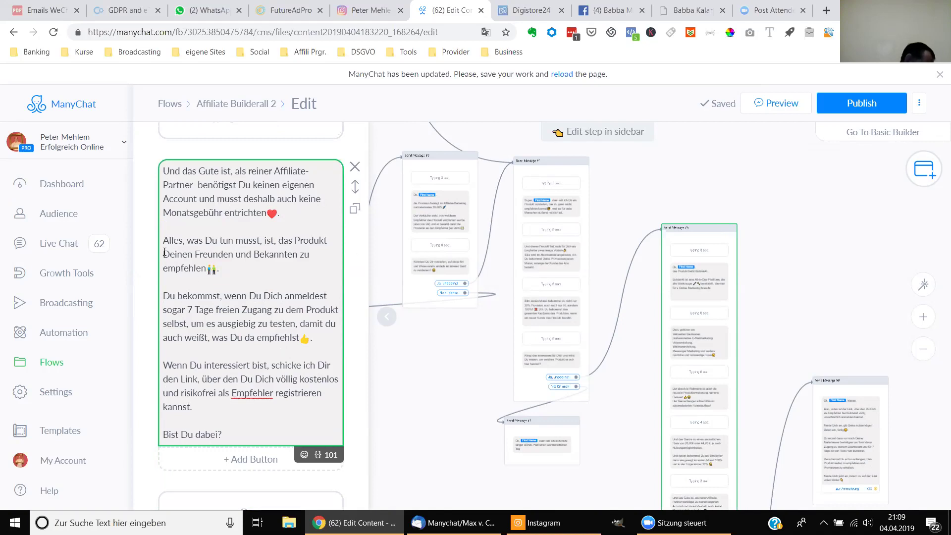
- Move the text from "Du bekommst" through "Bist Du dabei?" into the empty text block and remove the blank lines left in the original message
scroll(277, 335, down, 4)
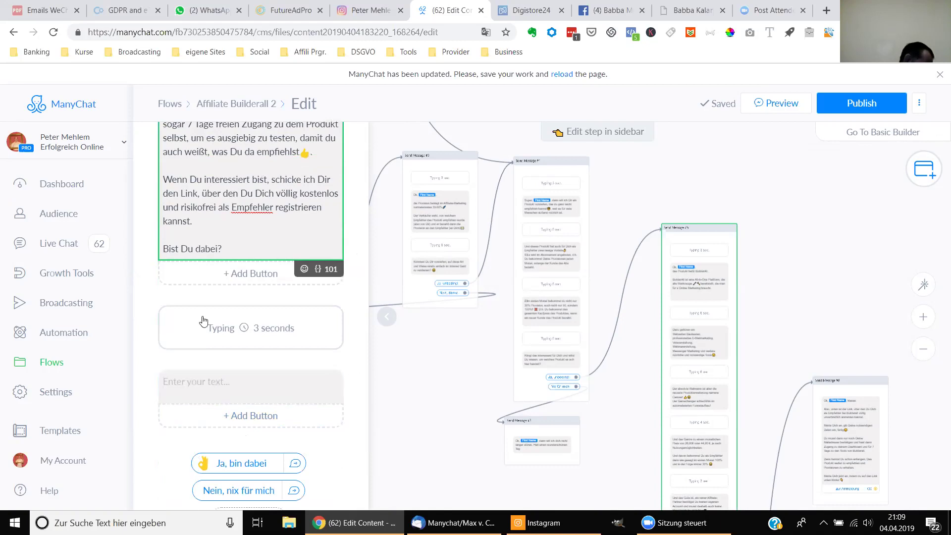
scroll(207, 220, up, 4)
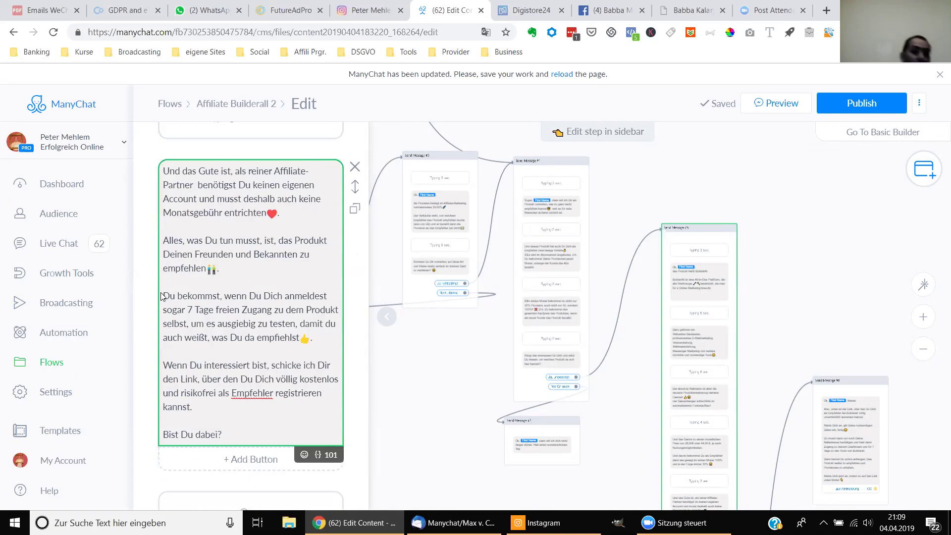
click(255, 304)
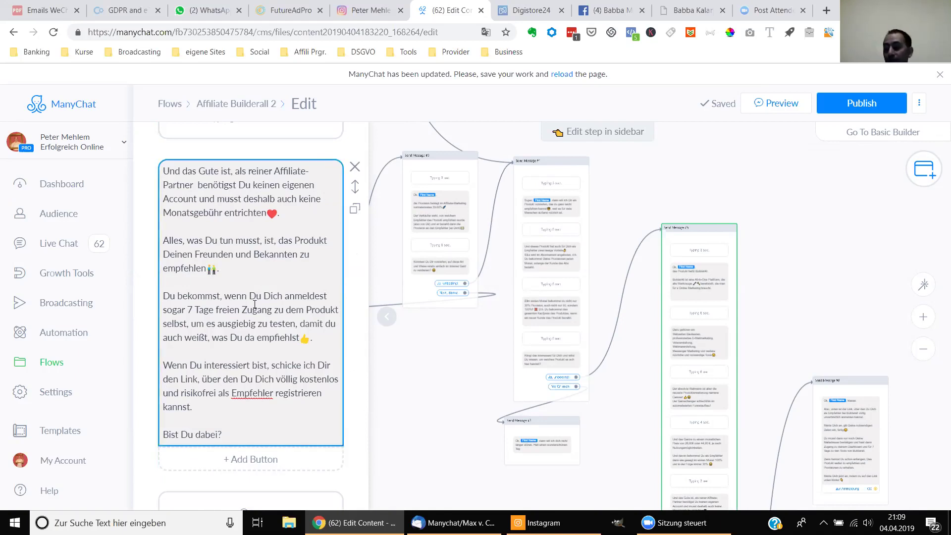
click(245, 428)
key(ctrl+shift+Left)
key(ctrl+shift+Left)
key(ctrl+shift+Left)
key(ctrl+shift+Up)
key(ctrl+shift+Up)
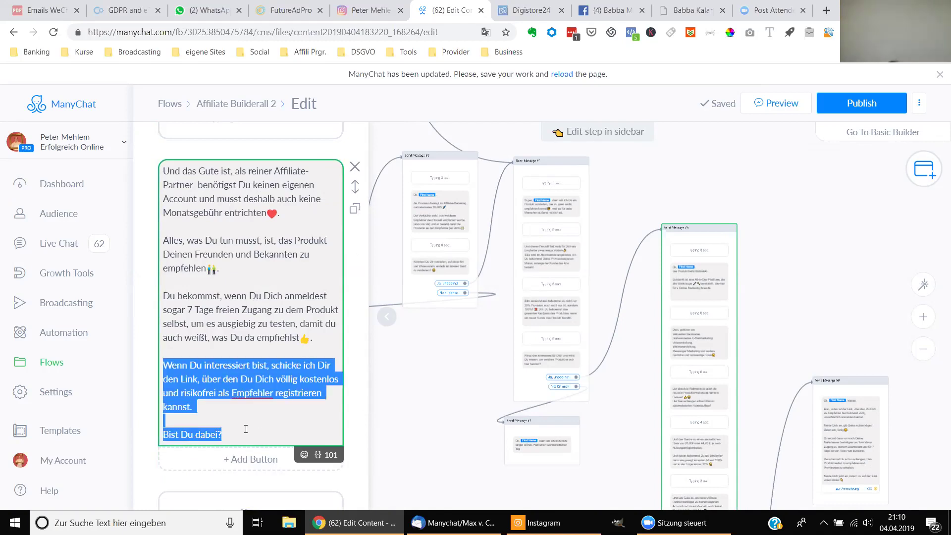
key(ctrl+shift+Up)
key(ctrl+shift+Up)
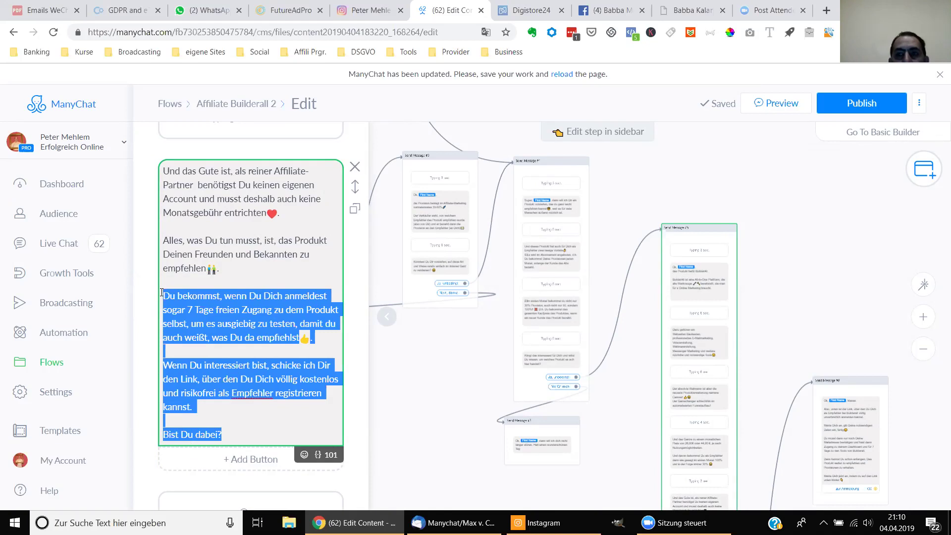
key(ctrl+x)
scroll(198, 410, down, 1)
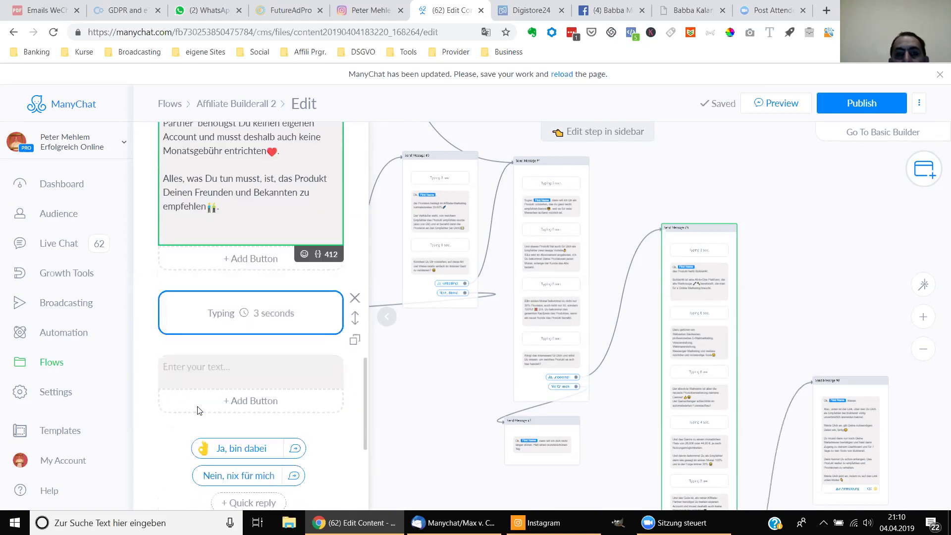
click(198, 366)
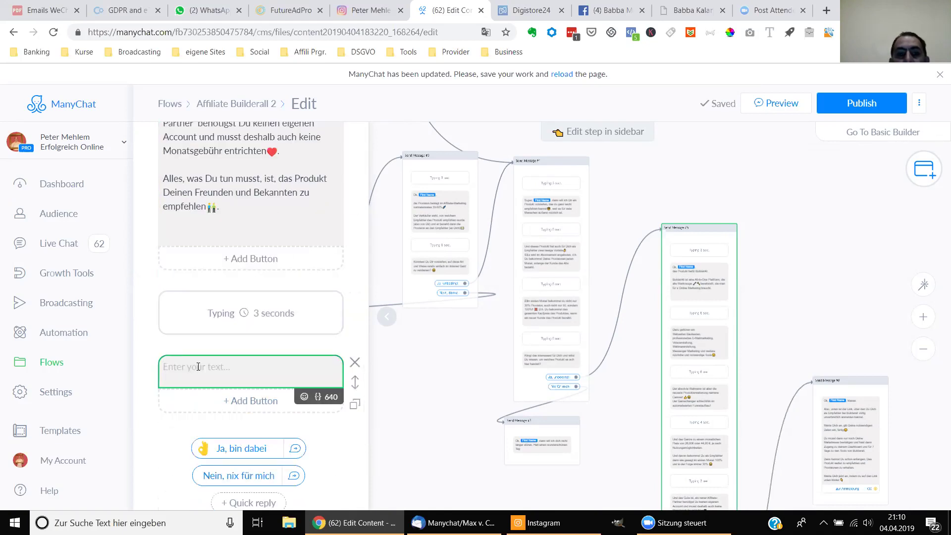
key(ctrl+v)
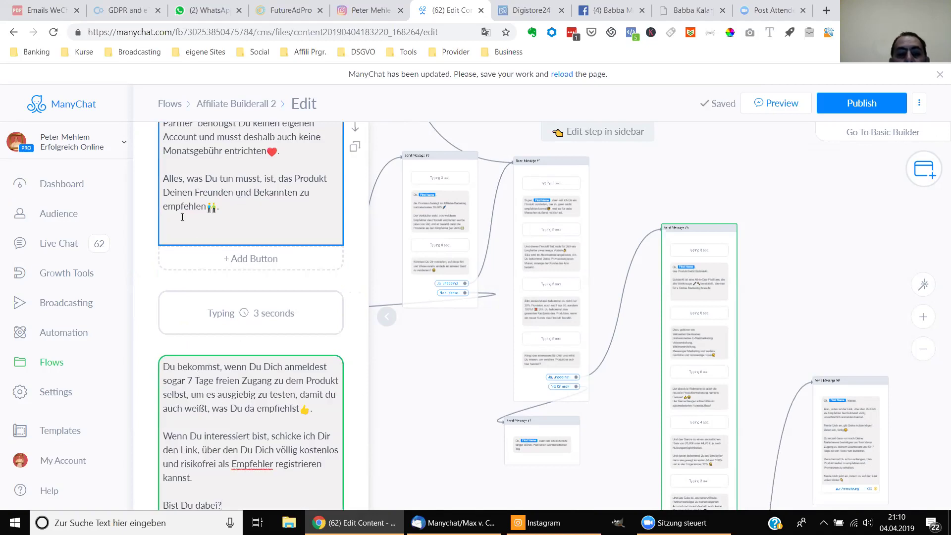
click(232, 207)
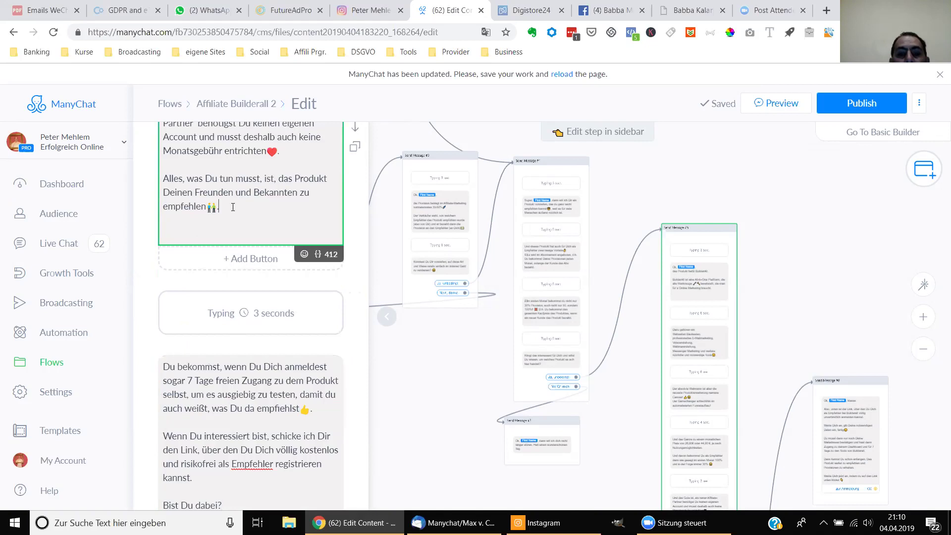
text(.)
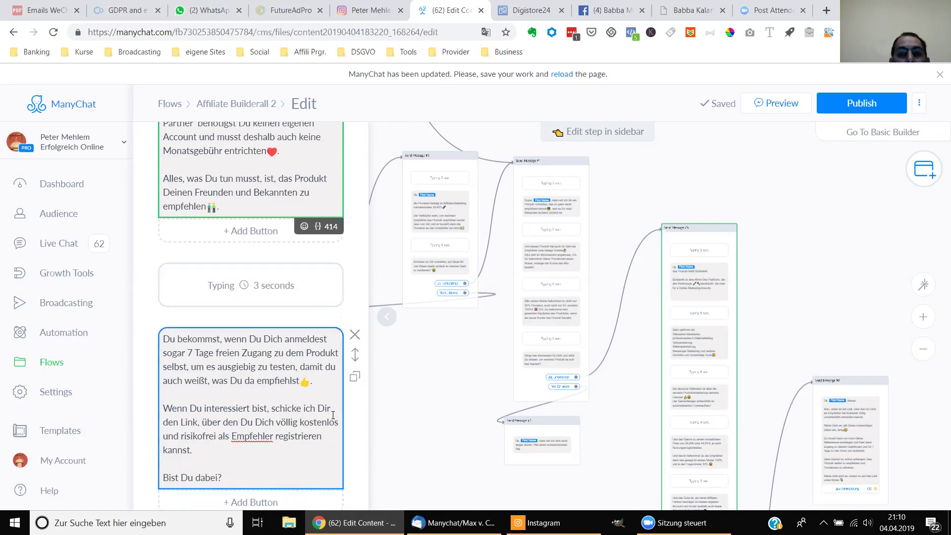
- Open the Send Message #8 step connected to the "Ja, bin dabei" reply to review its registration text
scroll(333, 417, down, 1)
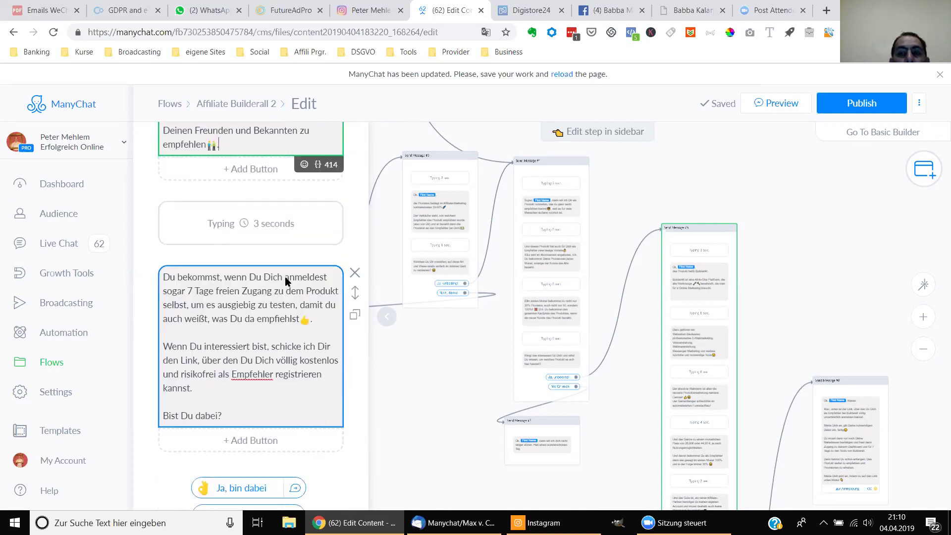
scroll(257, 361, down, 2)
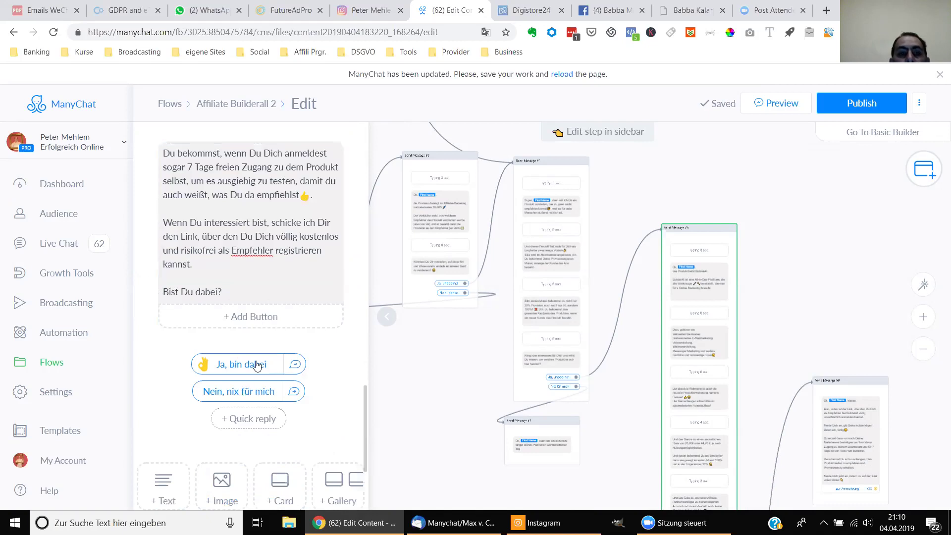
mouse_move(696, 428)
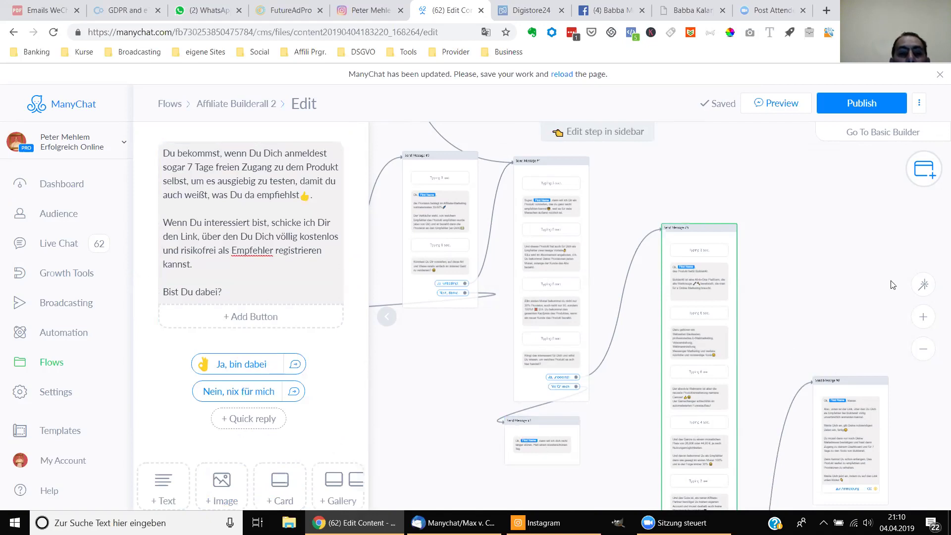
scroll(837, 285, down, 1)
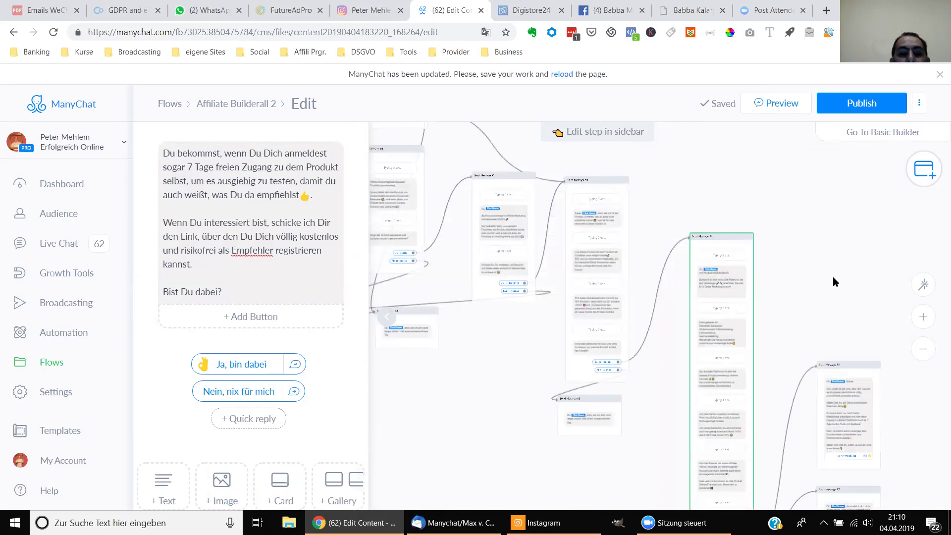
click(833, 281)
scroll(827, 276, down, 2)
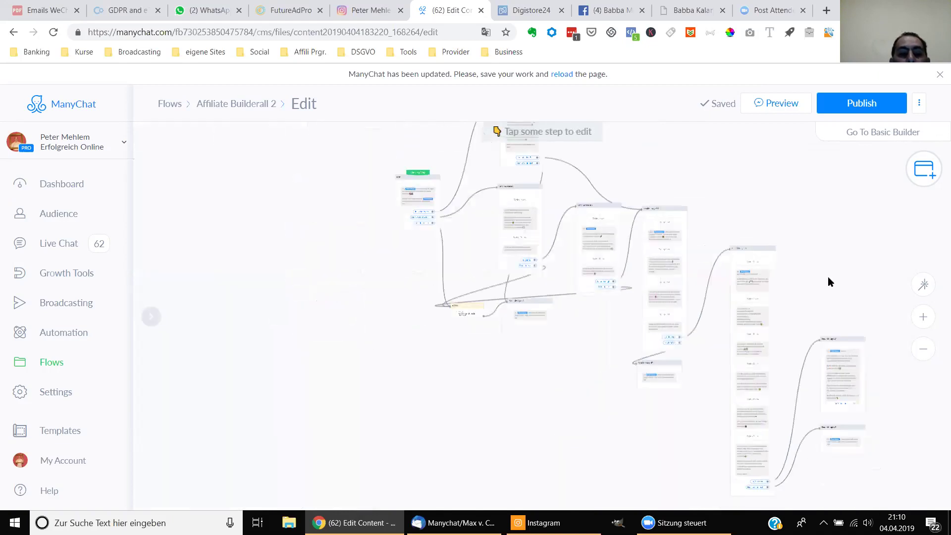
drag(675, 425, 547, 338)
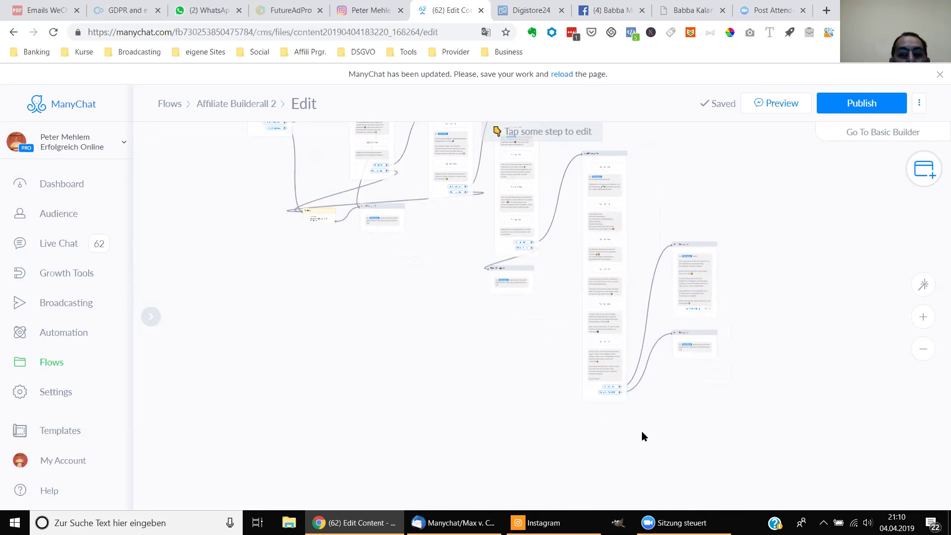
mouse_move(694, 313)
click(707, 286)
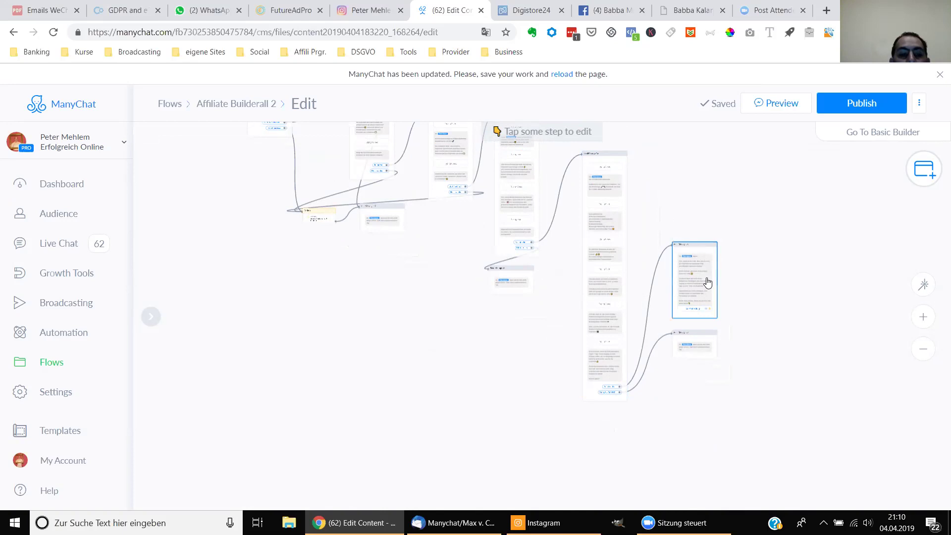
mouse_move(281, 258)
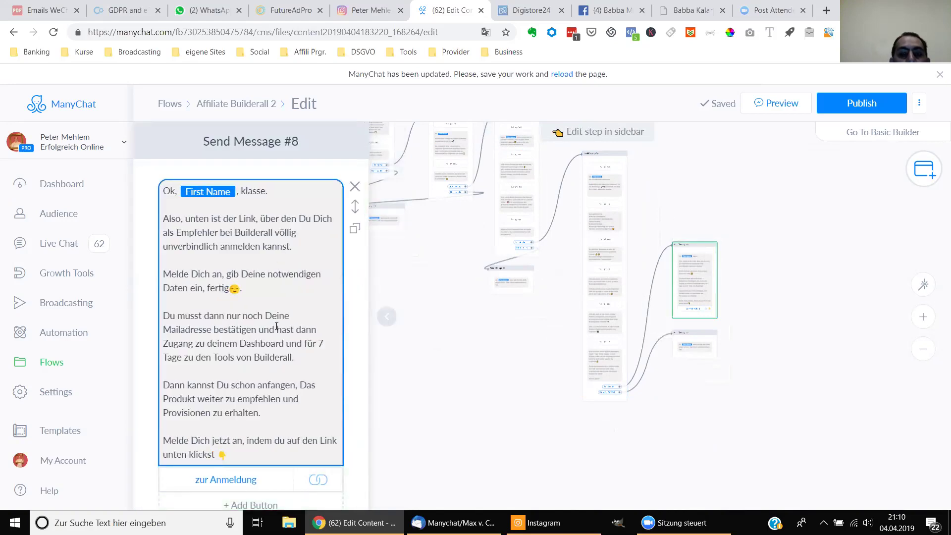
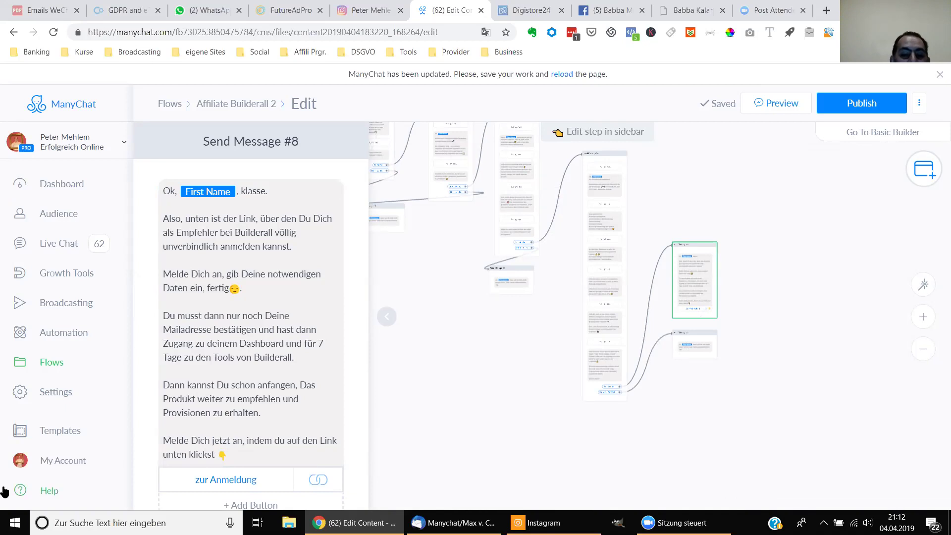
- Add a 3-second typing delay and an empty text block at the end of Send Message #8
click(334, 378)
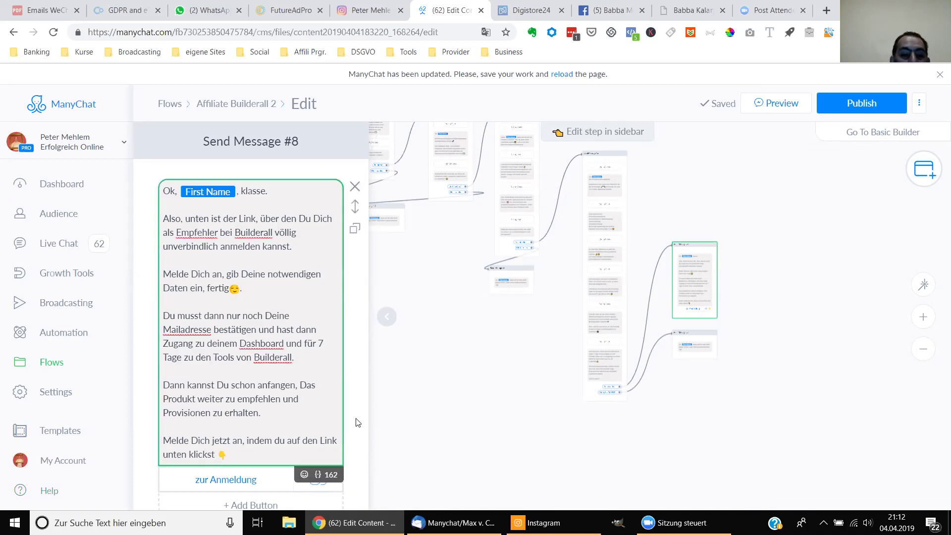
scroll(359, 413, down, 2)
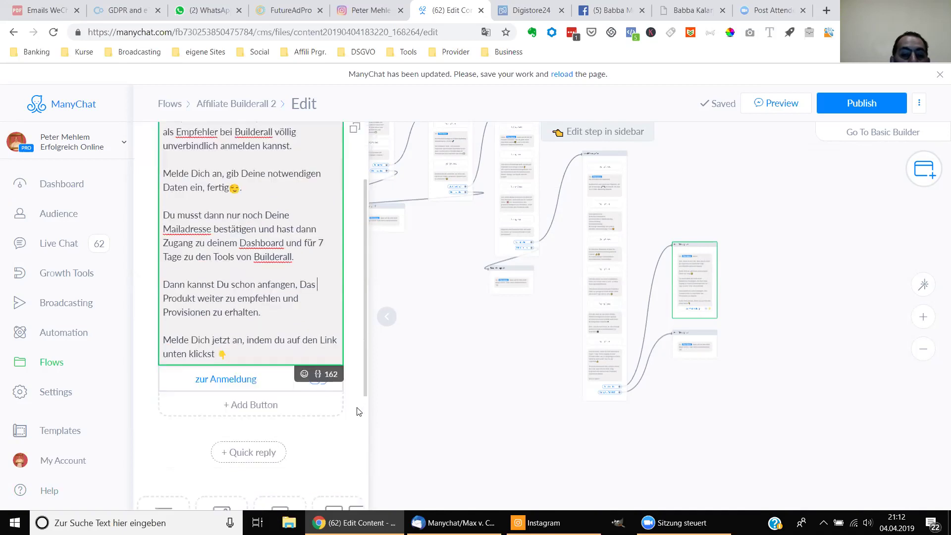
scroll(359, 411, down, 1)
scroll(359, 411, down, 3)
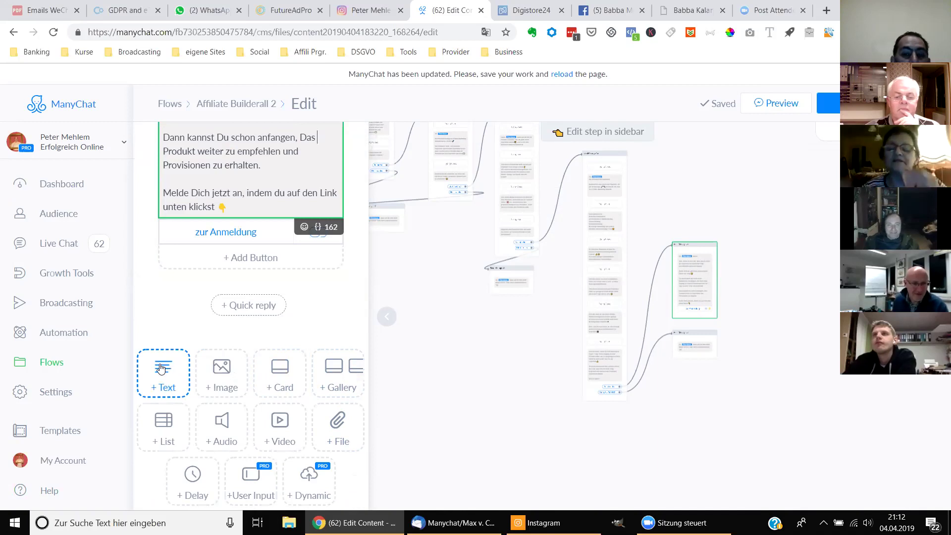
click(195, 479)
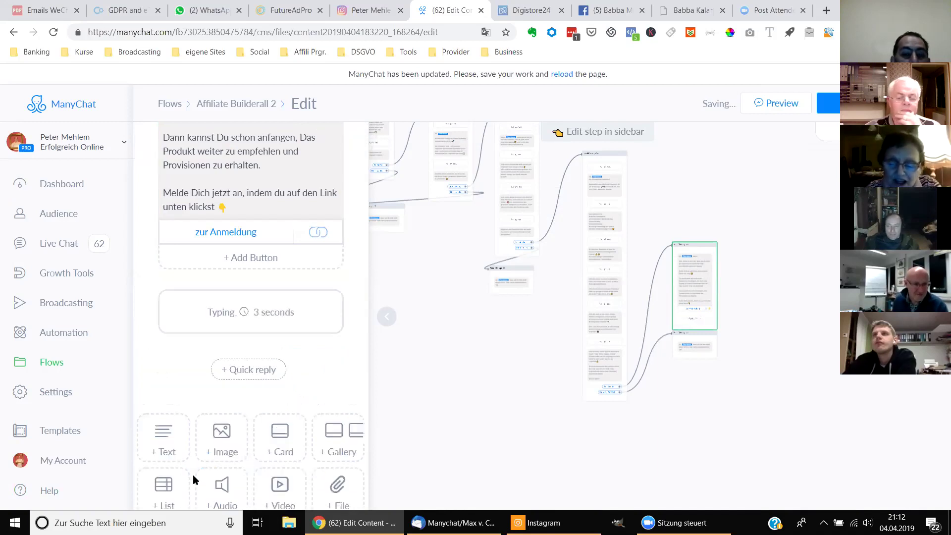
click(164, 432)
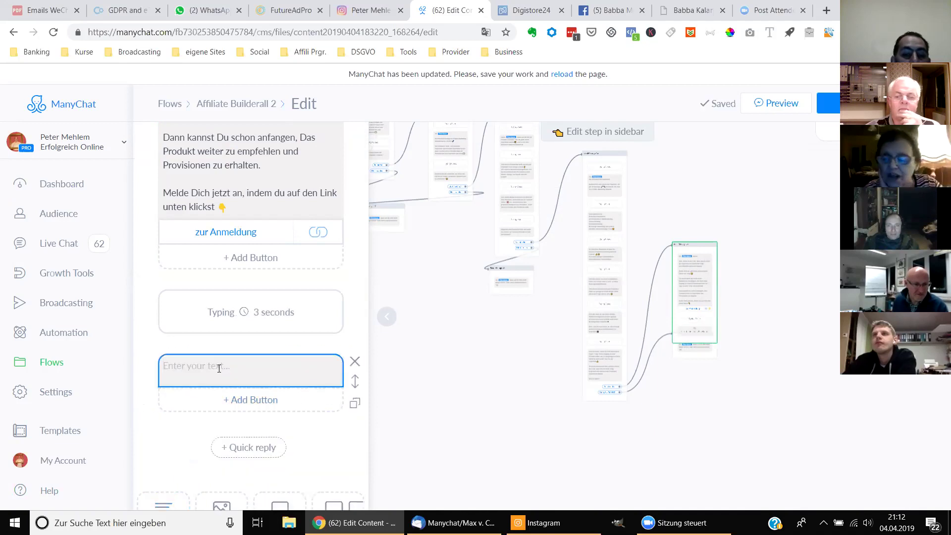
- Move the paragraph from "Du musst dann nur noch" through "Tools von Builderall." out of the first message into the empty text block
scroll(266, 355, up, 3)
scroll(266, 356, up, 3)
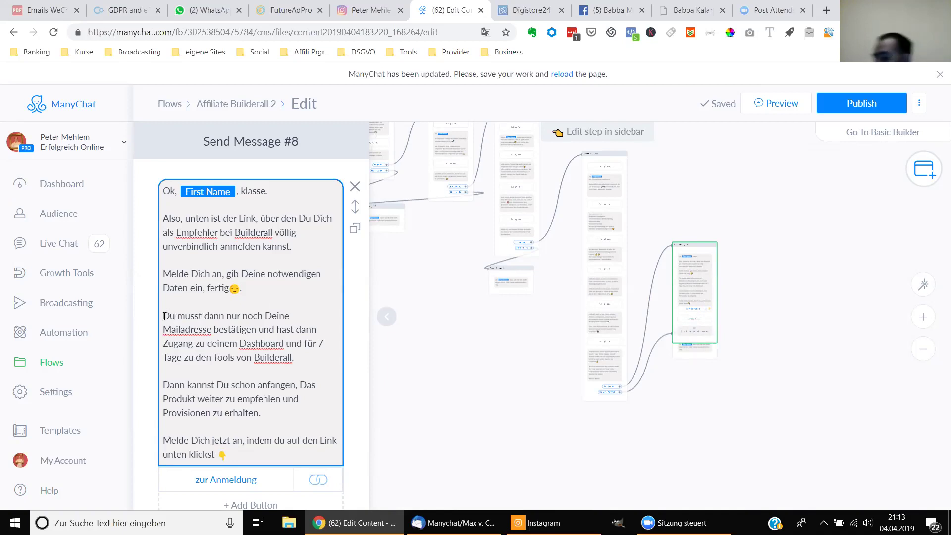
drag(163, 316, 312, 372)
key(ctrl+c)
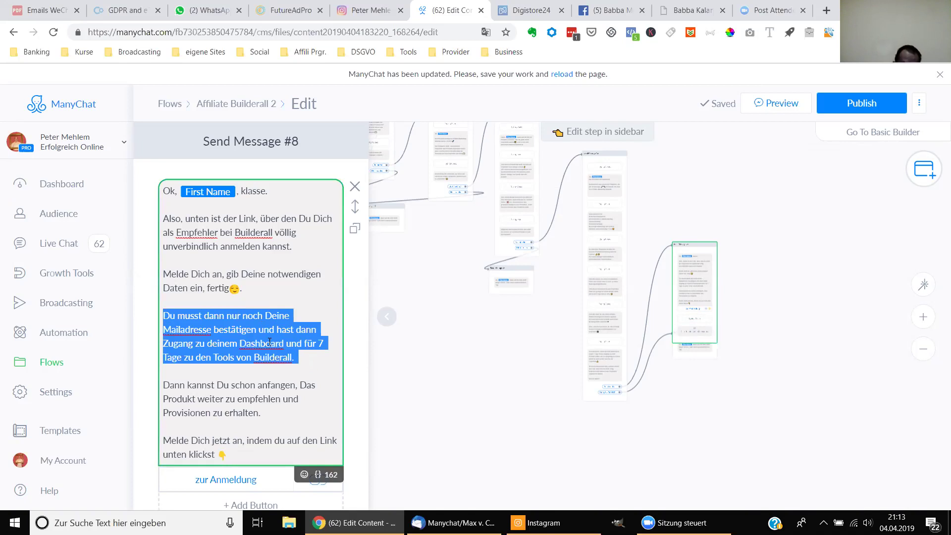
key(BackSpace)
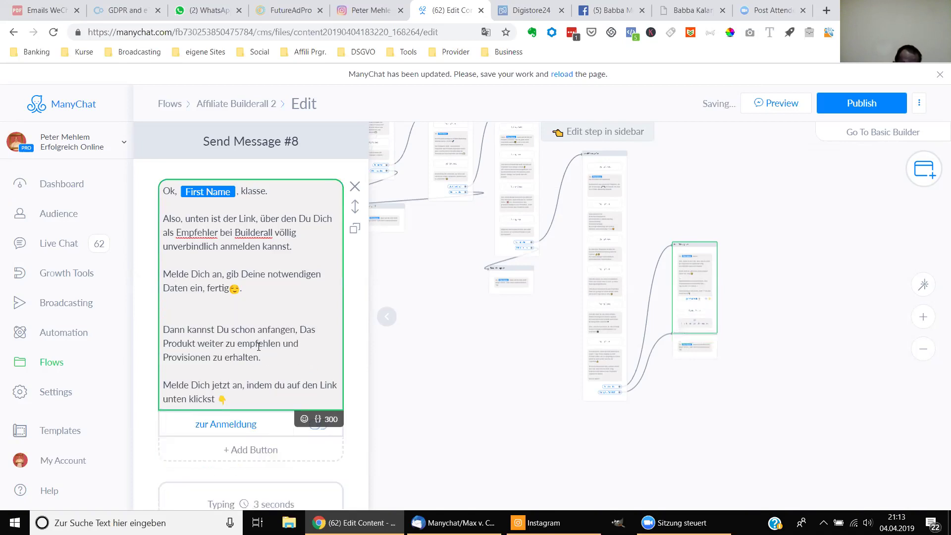
scroll(247, 360, down, 1)
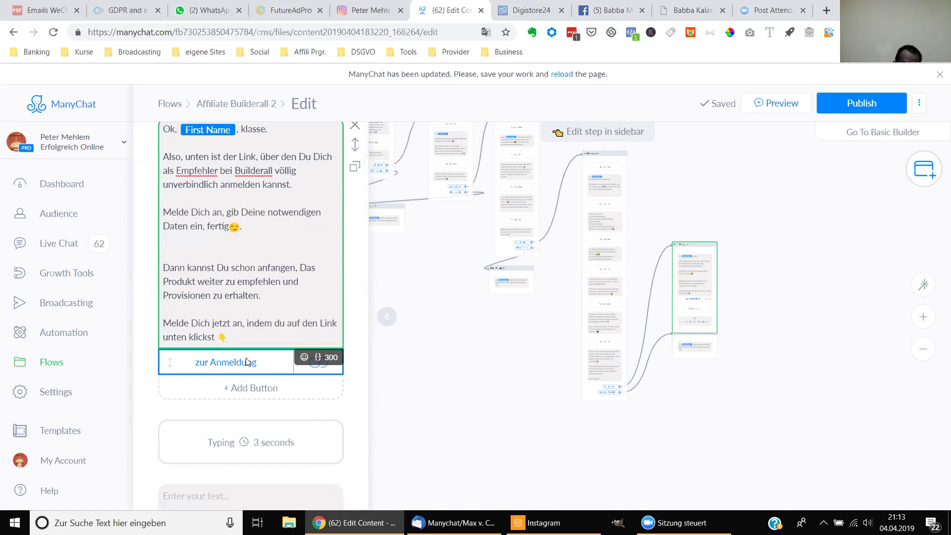
scroll(230, 446, down, 1)
click(197, 427)
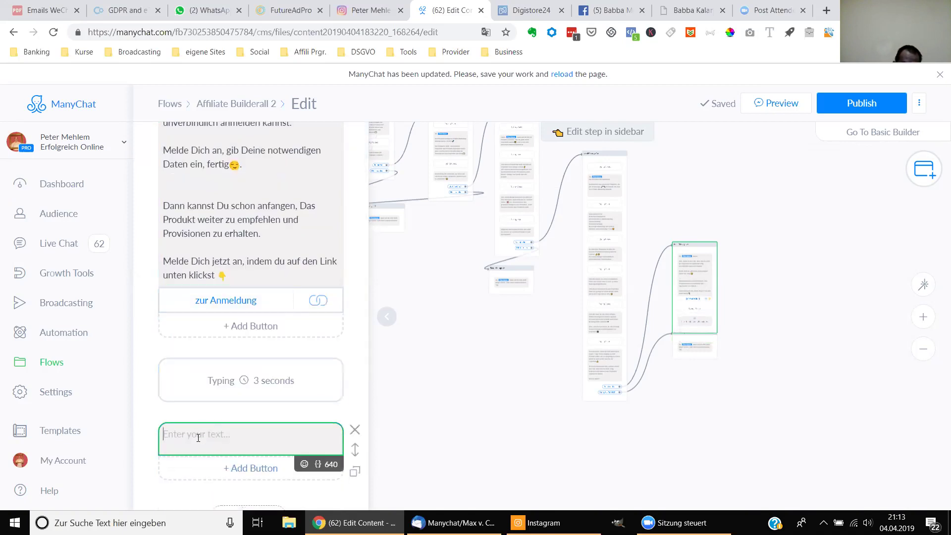
key(ctrl+v)
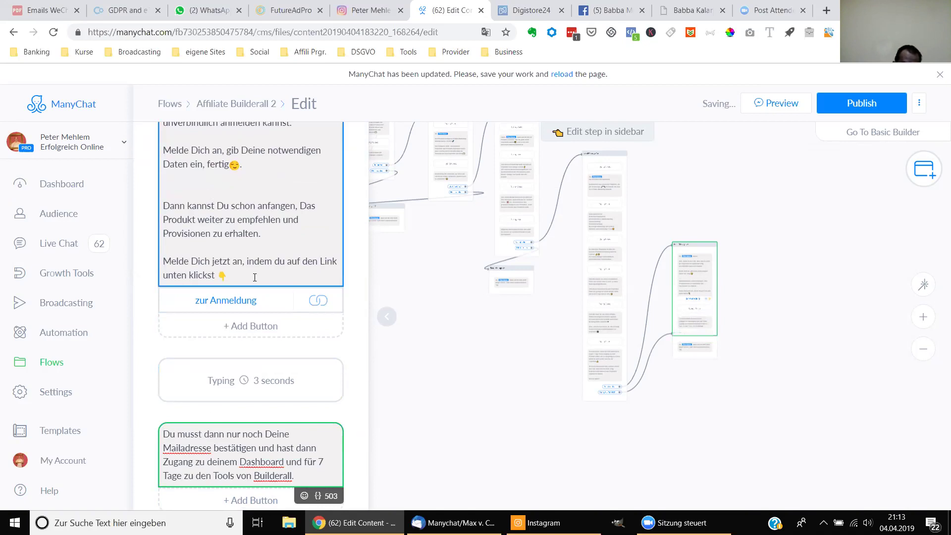
- Add another 3-second typing delay and an empty text block below the "Du musst dann nur noch" message
scroll(256, 277, down, 2)
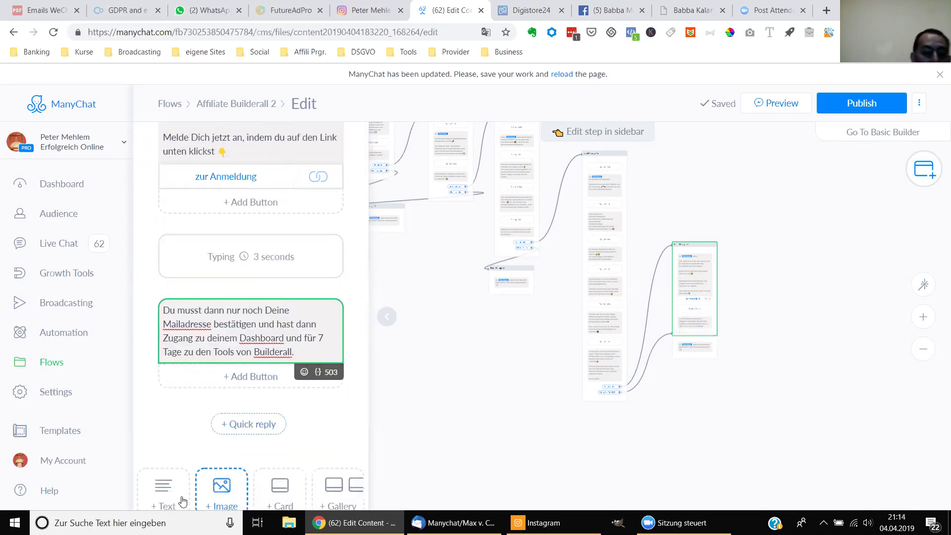
scroll(196, 500, down, 2)
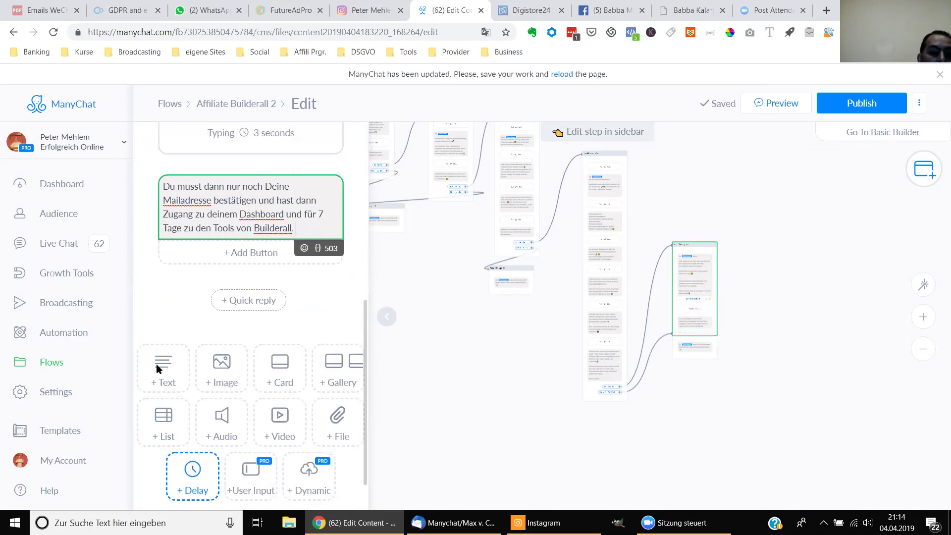
click(184, 449)
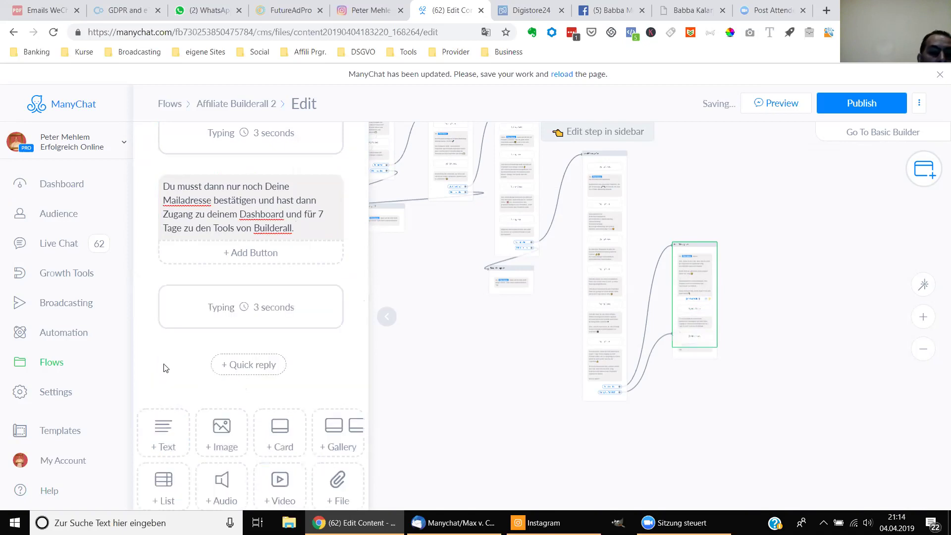
click(165, 432)
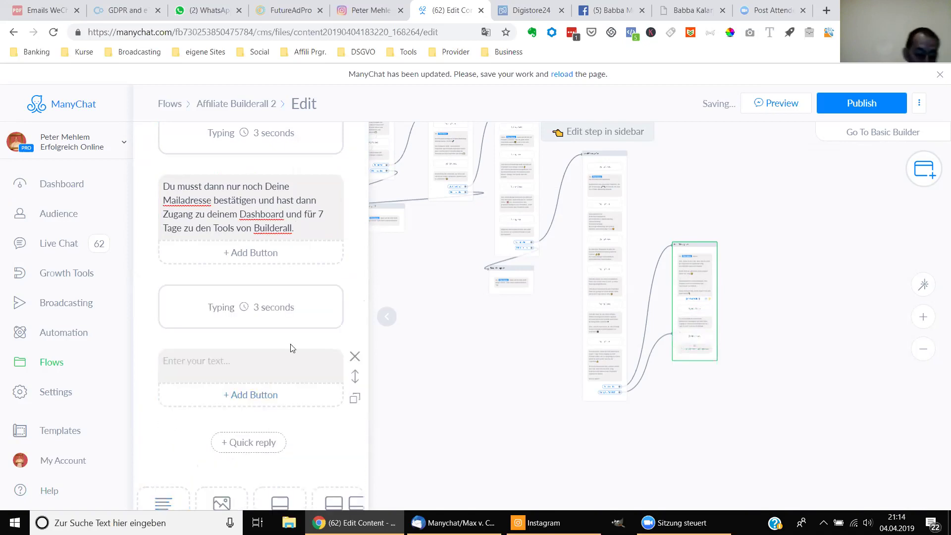
- Copy the full website address from the "zur Anmeldung" button's settings and leave the button editor
scroll(300, 339, down, 1)
scroll(316, 346, up, 1)
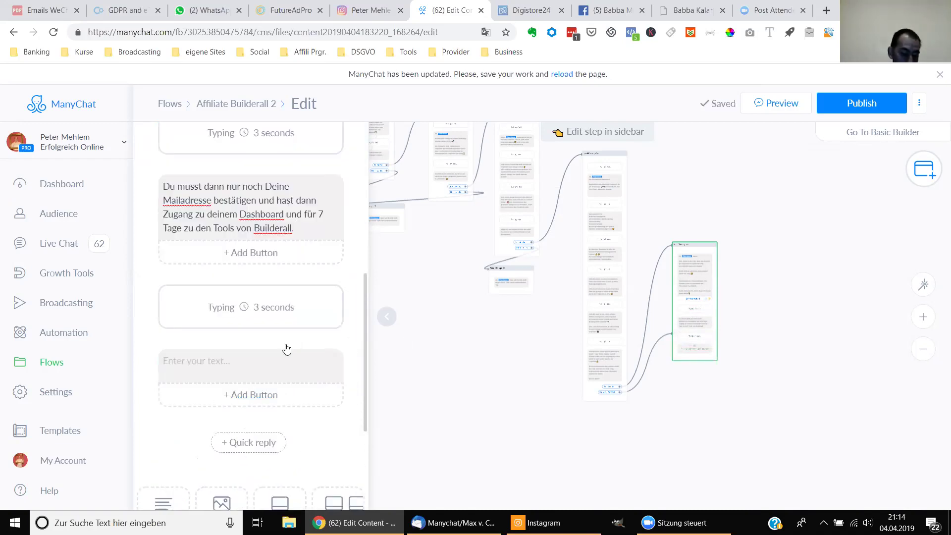
scroll(290, 348, up, 2)
scroll(272, 345, up, 4)
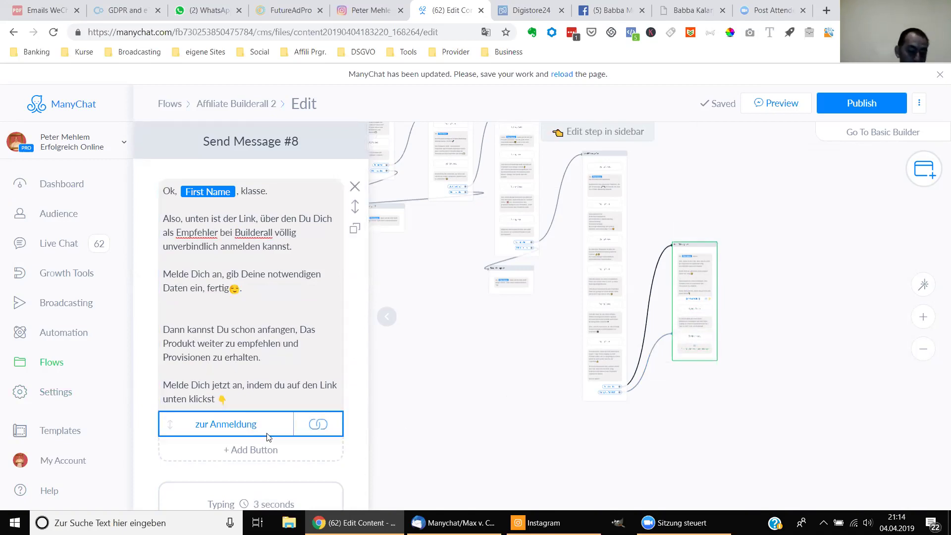
click(232, 425)
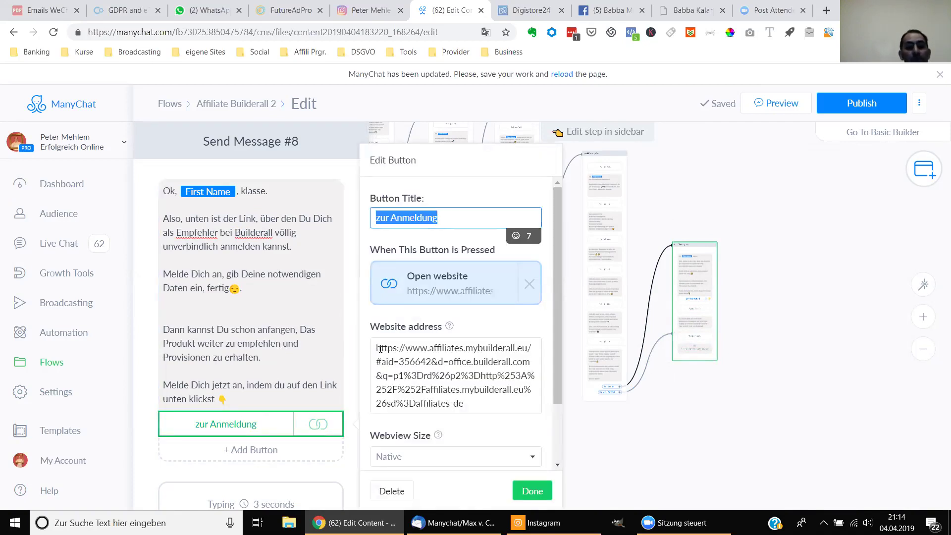
drag(377, 346, 466, 405)
right_click(460, 380)
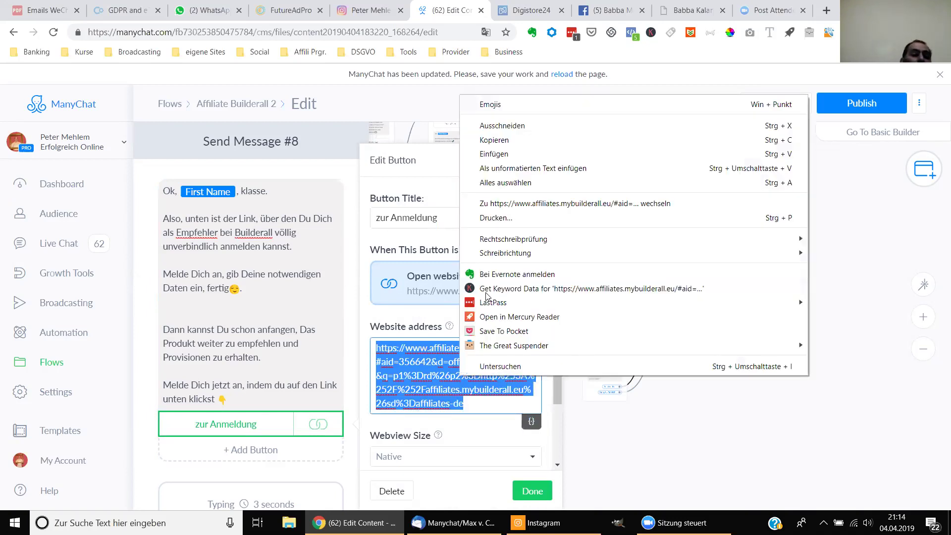
click(506, 140)
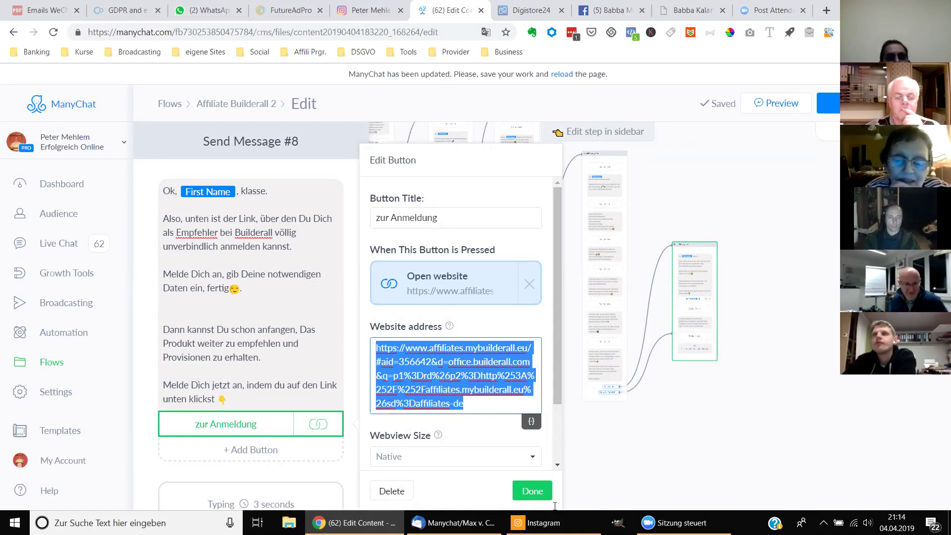
click(342, 417)
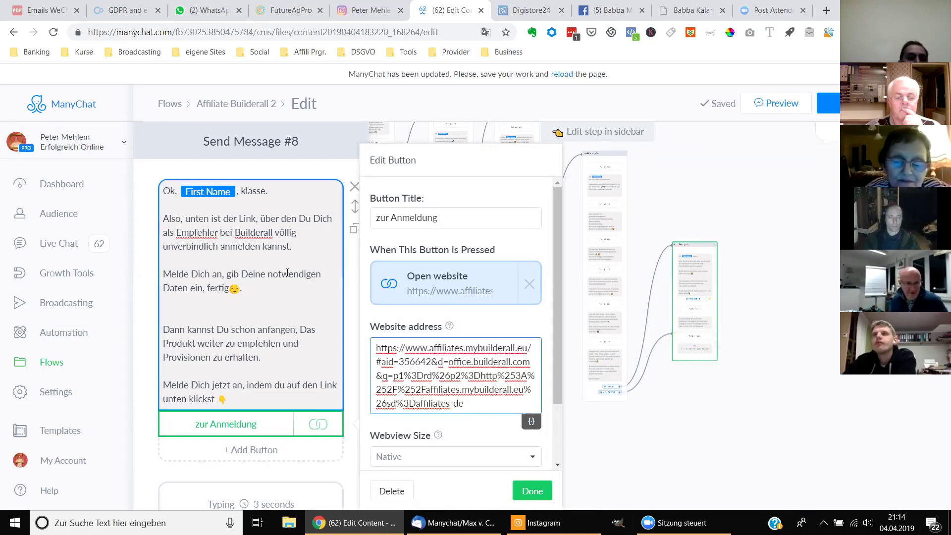
scroll(260, 360, down, 1)
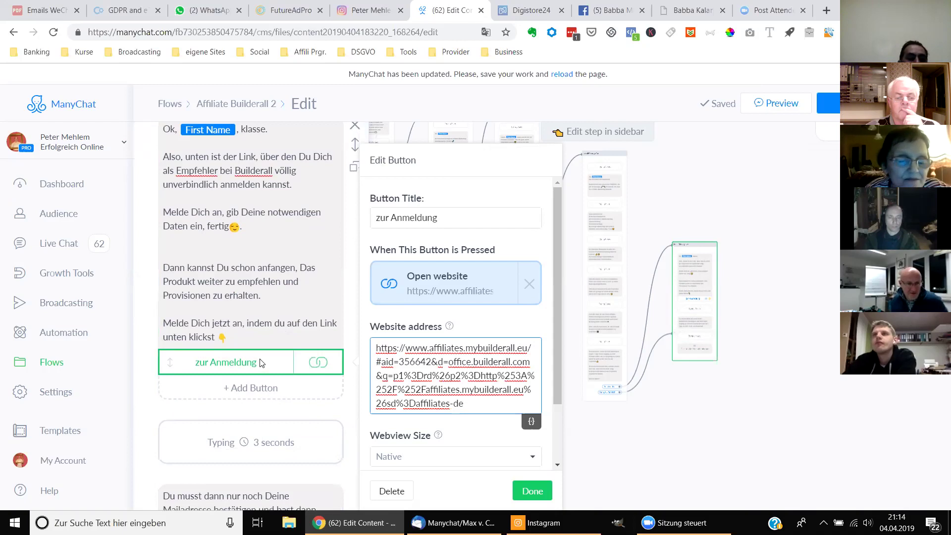
scroll(260, 363, down, 1)
click(323, 384)
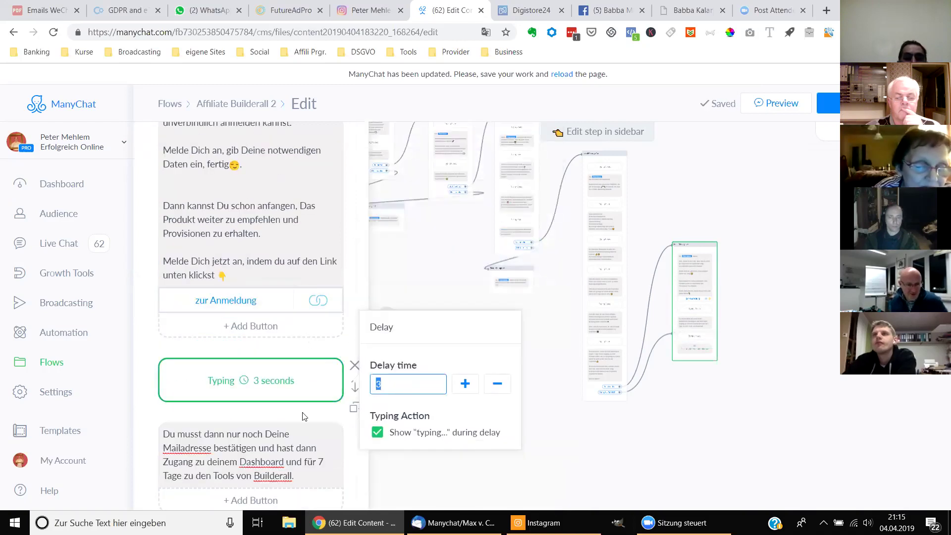
- Move the text from "Dann kannst Du schon anfangen" through "unten klickst" with its emoji from the first message into the last empty text block
scroll(305, 329, down, 2)
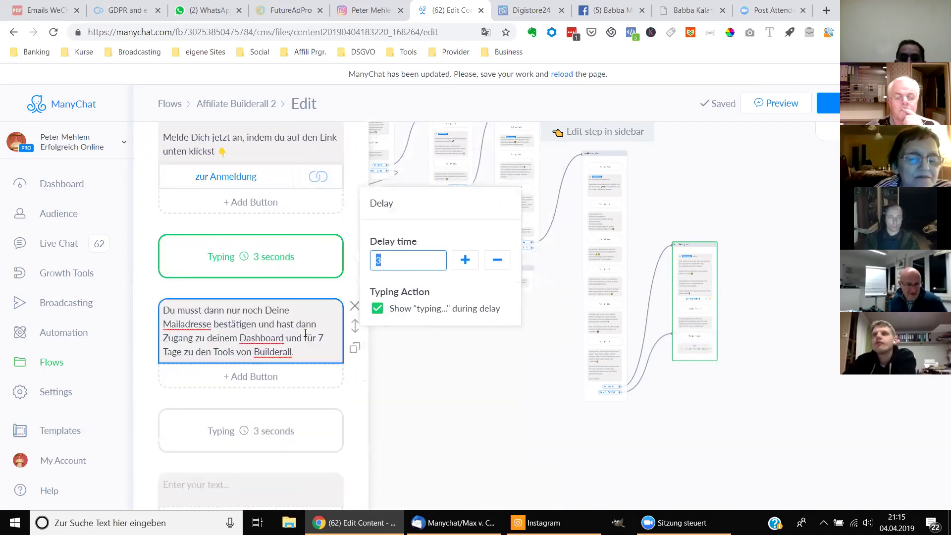
scroll(307, 320, up, 1)
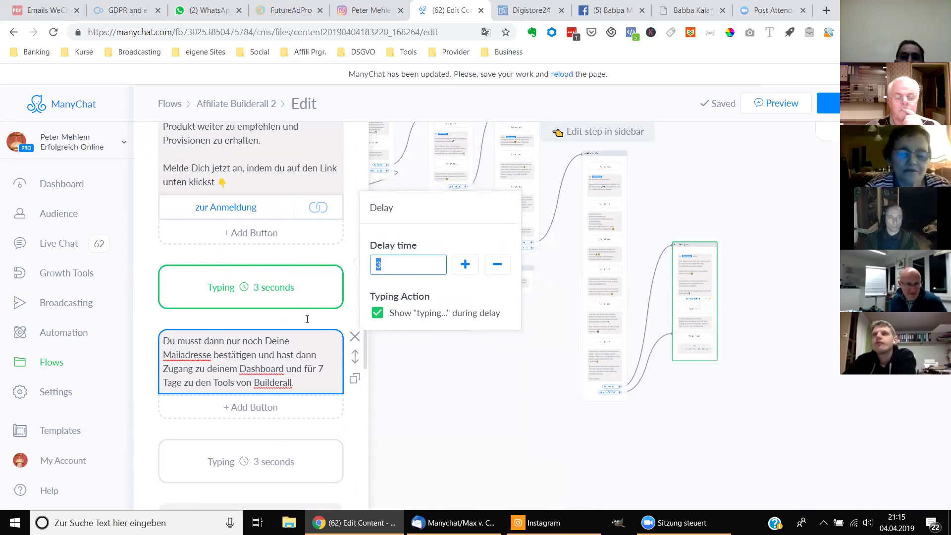
scroll(307, 324, up, 2)
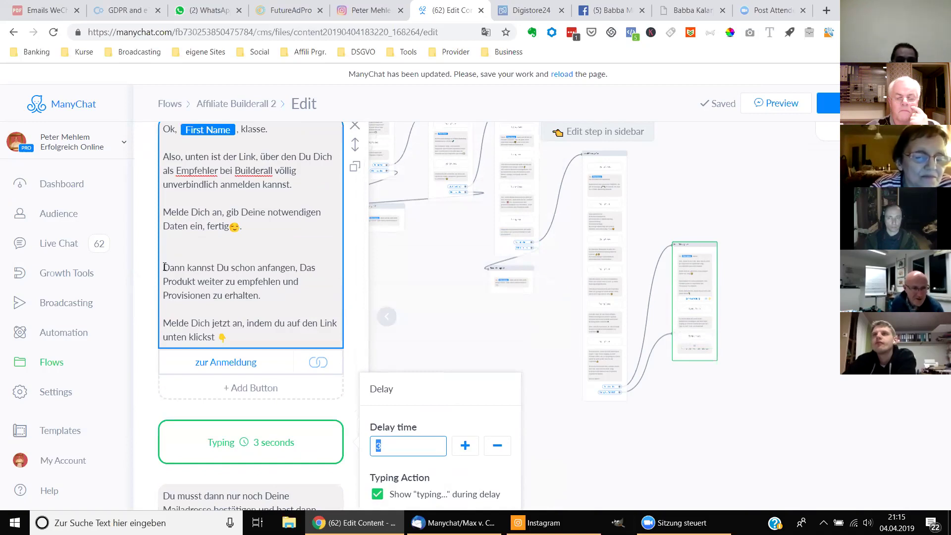
drag(164, 268, 293, 354)
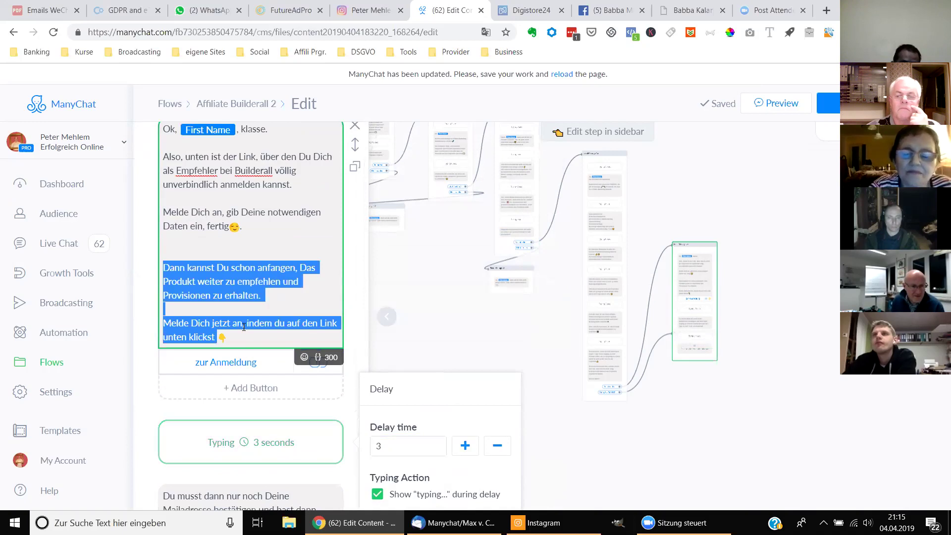
key(ctrl+x)
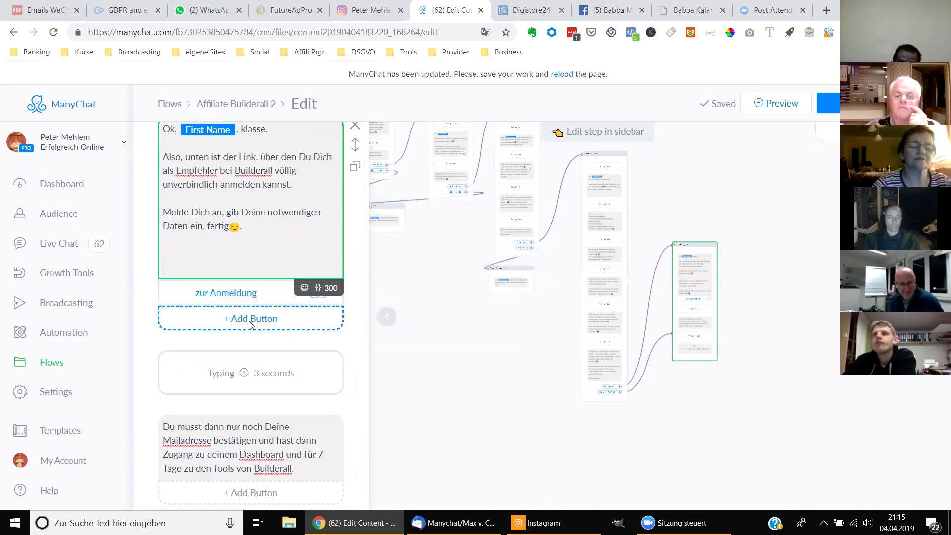
scroll(253, 327, down, 3)
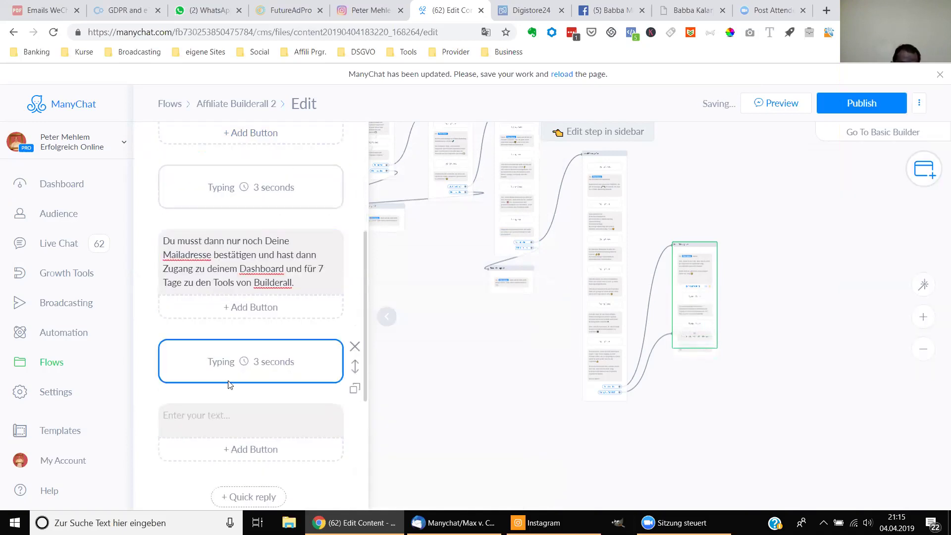
click(205, 406)
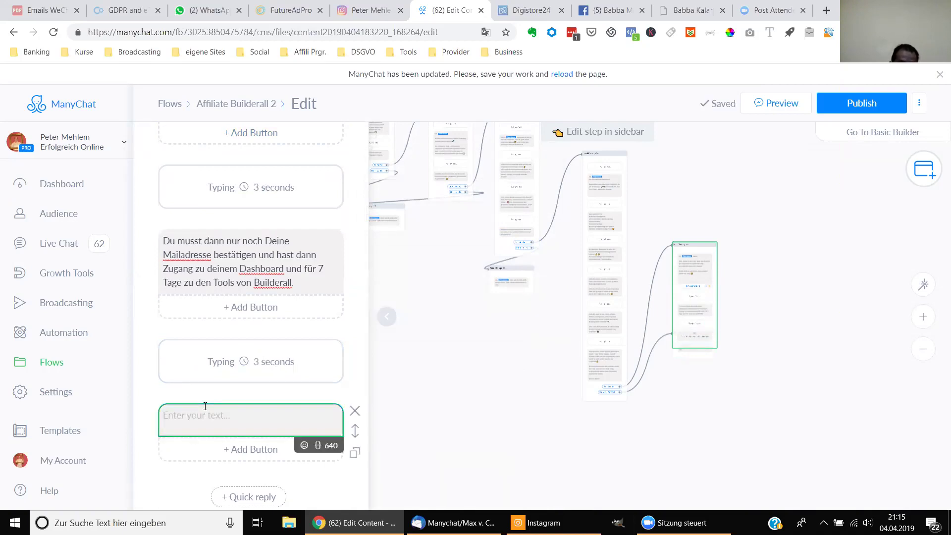
key(ctrl+v)
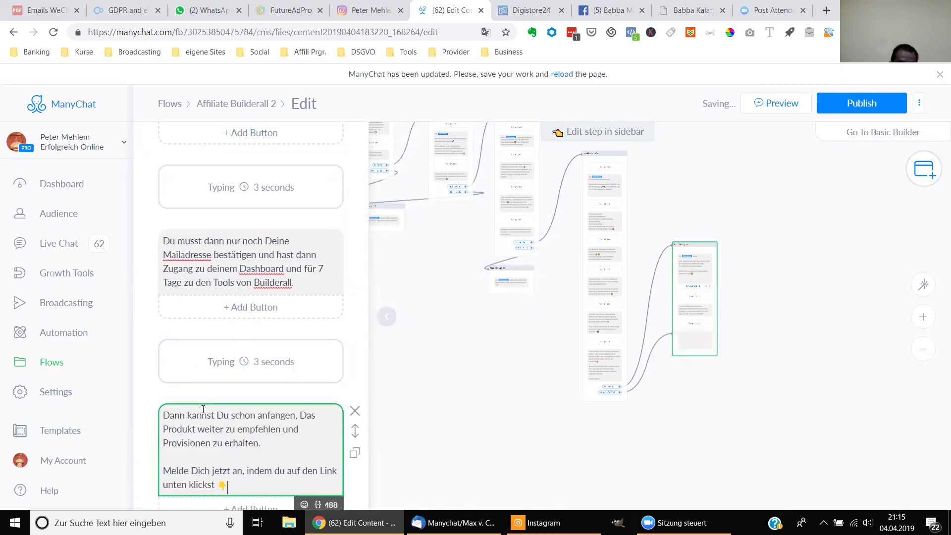
scroll(283, 429, down, 1)
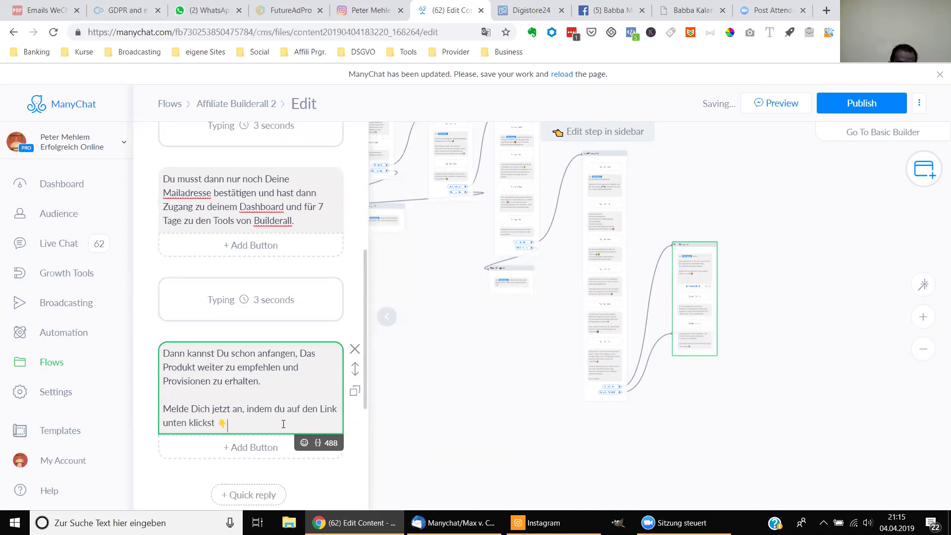
- Copy the website address from the first message's "zur Anmeldung" button again and close its settings
scroll(270, 303, up, 3)
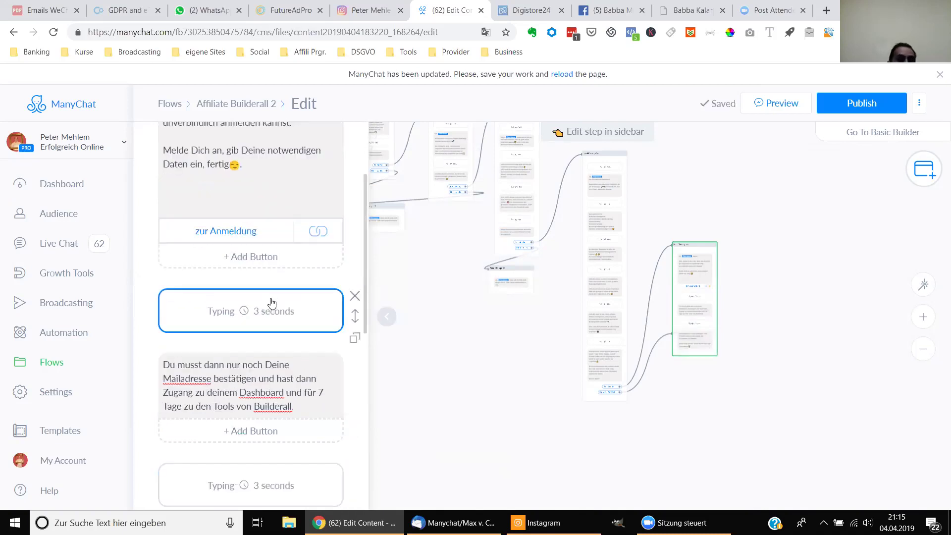
click(265, 230)
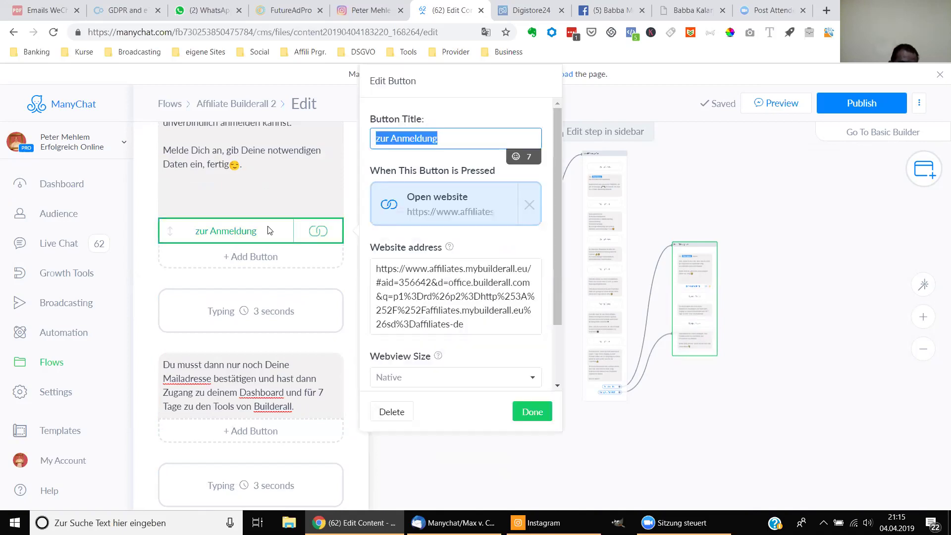
drag(466, 325, 379, 261)
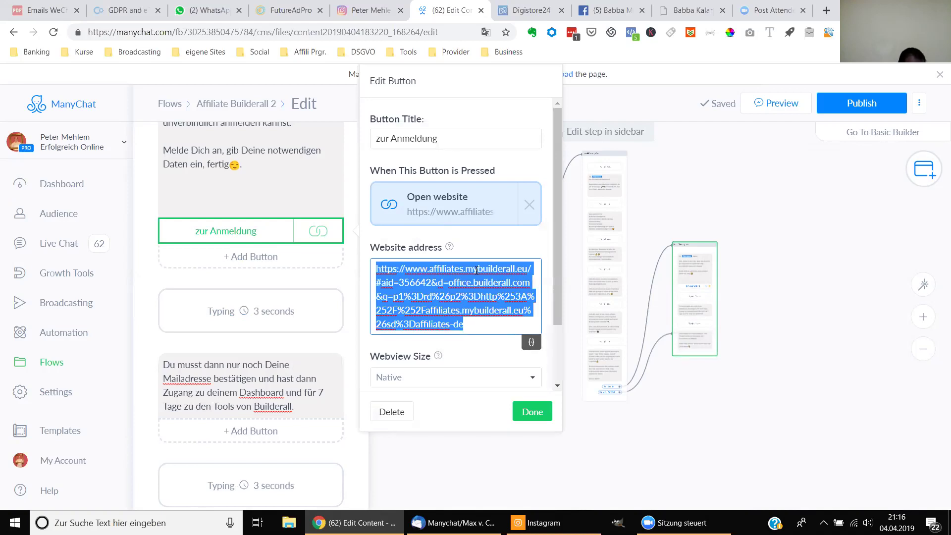
scroll(262, 287, down, 6)
click(265, 297)
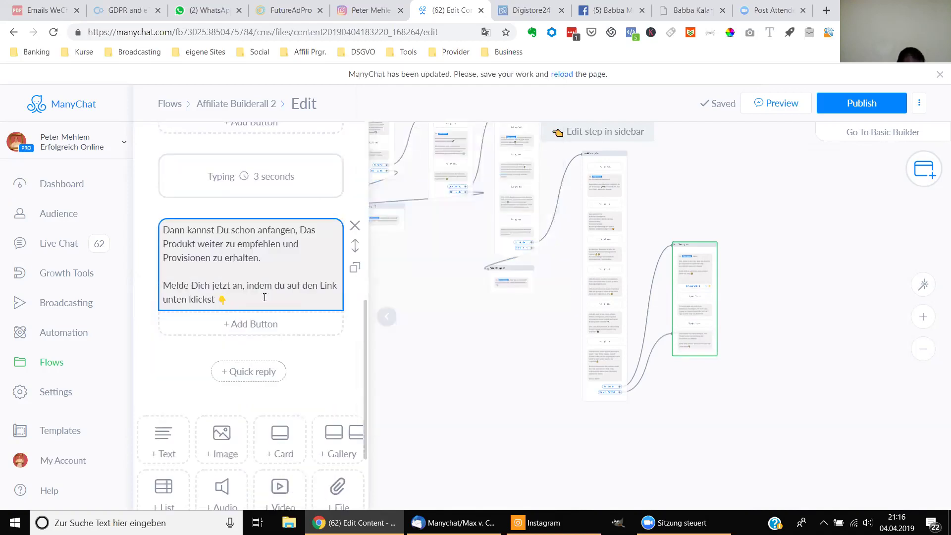
- Add a button to the last text block that opens a website, using the copied registration link as its address
click(257, 323)
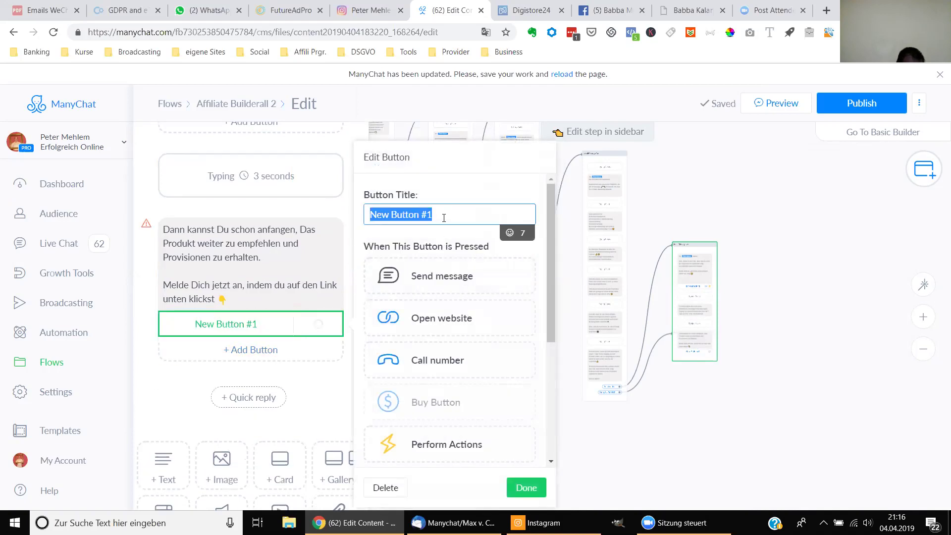
click(437, 323)
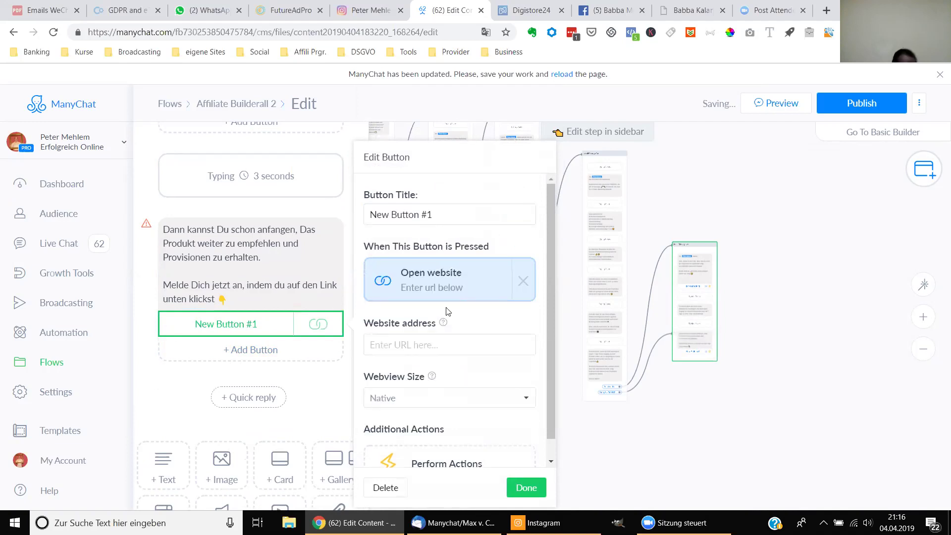
click(410, 345)
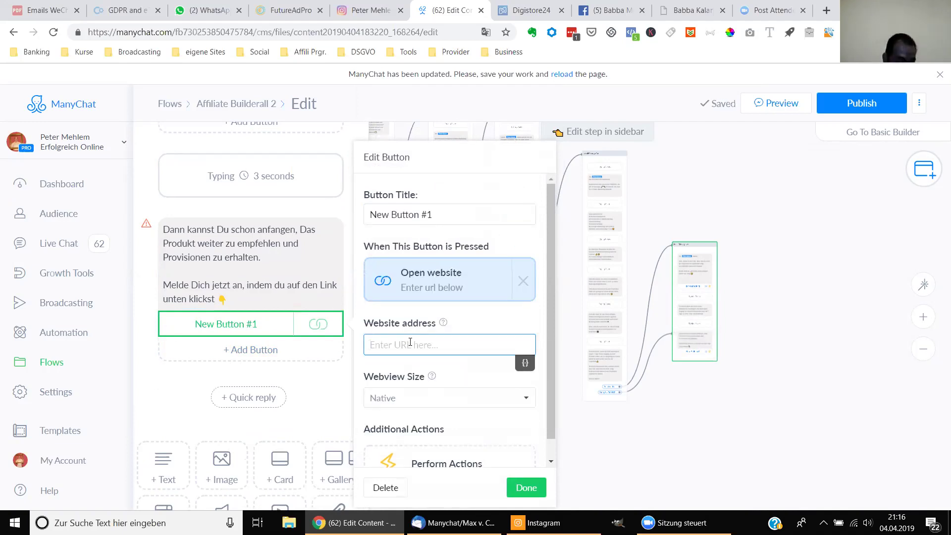
key(ctrl+v)
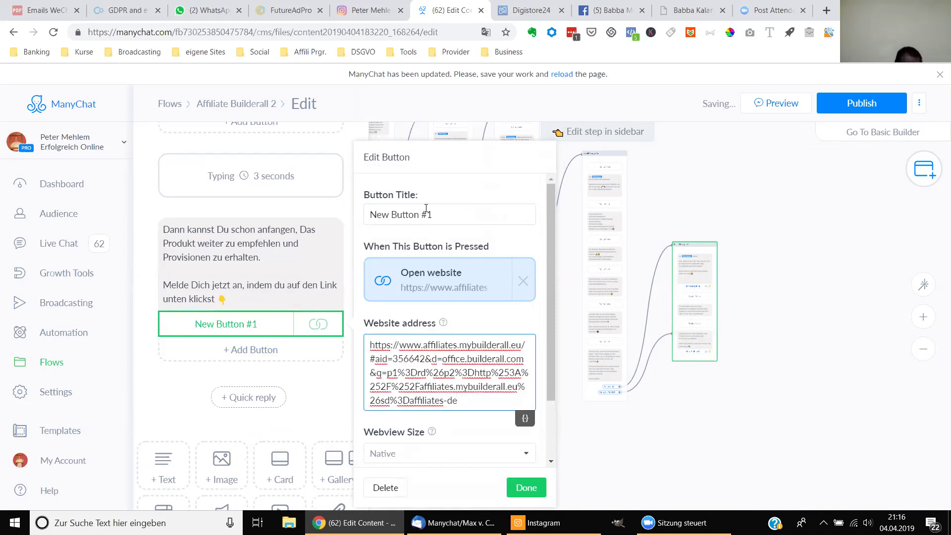
- Title the new button "Zur Anmeldung" followed by a right-pointing hand emoji and save it
drag(449, 214, 368, 215)
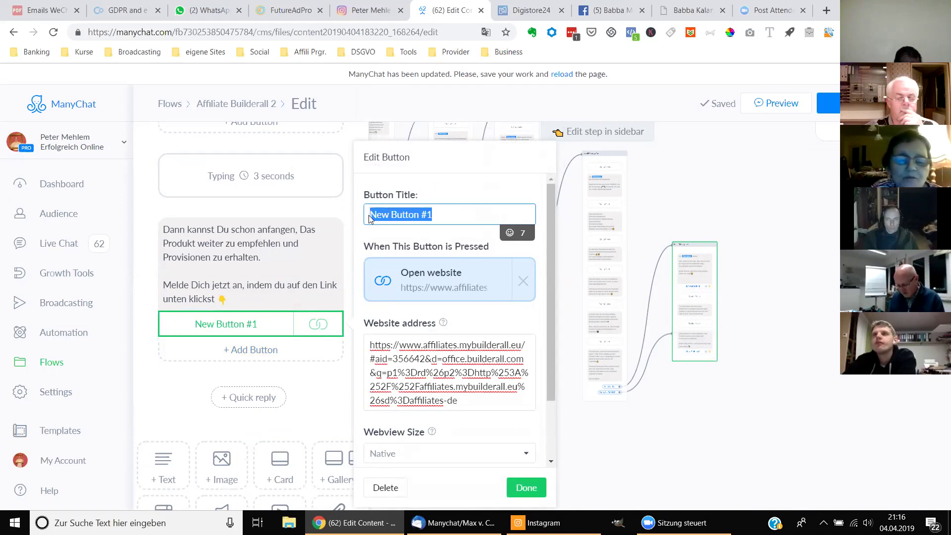
text(ur Anmeldung)
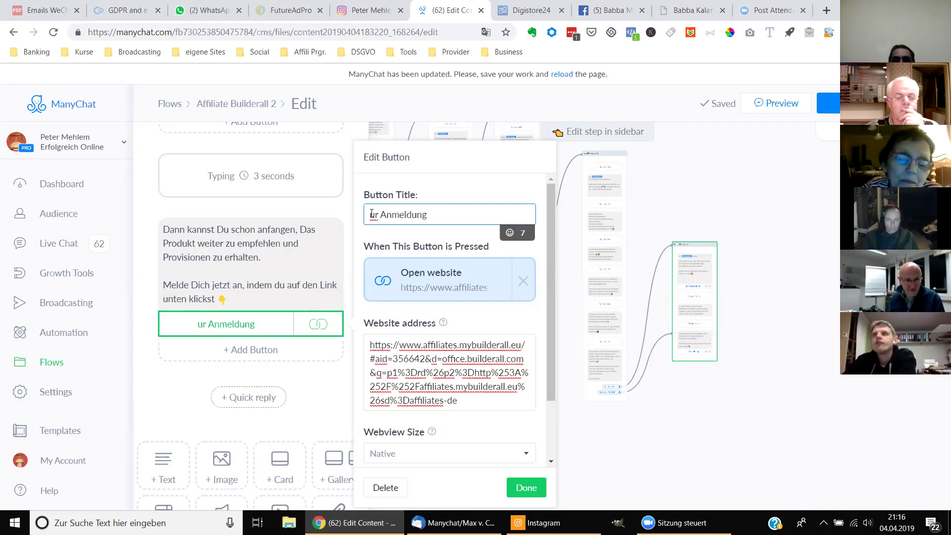
click(371, 214)
text(Z)
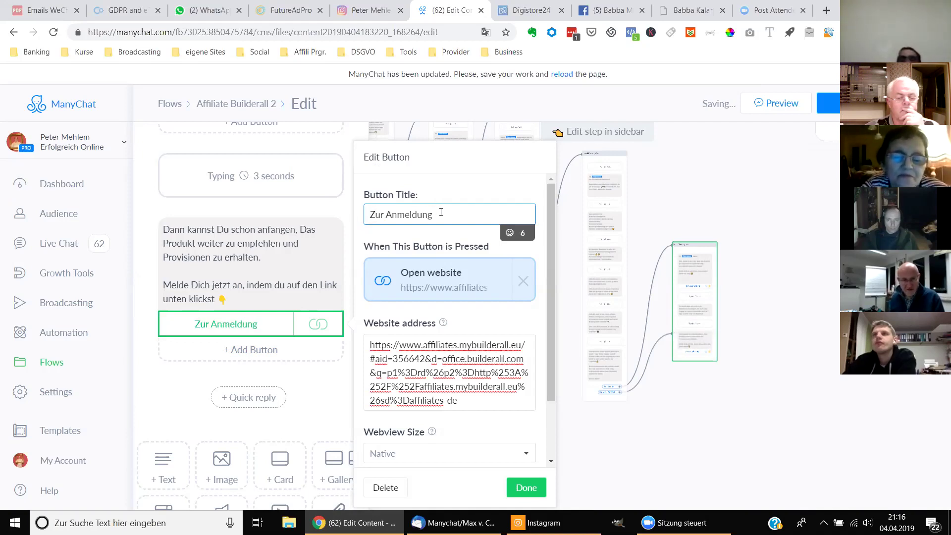
click(510, 233)
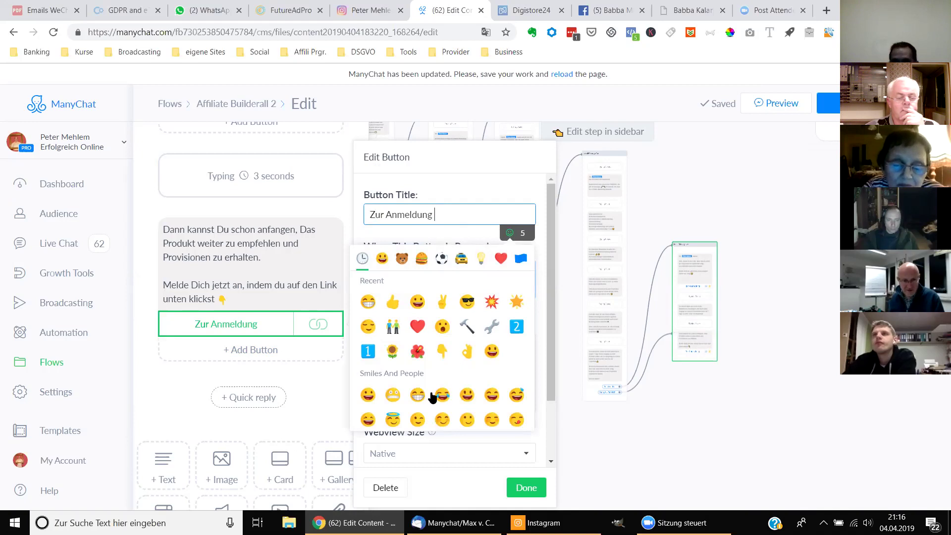
scroll(476, 356, down, 1)
scroll(477, 356, down, 5)
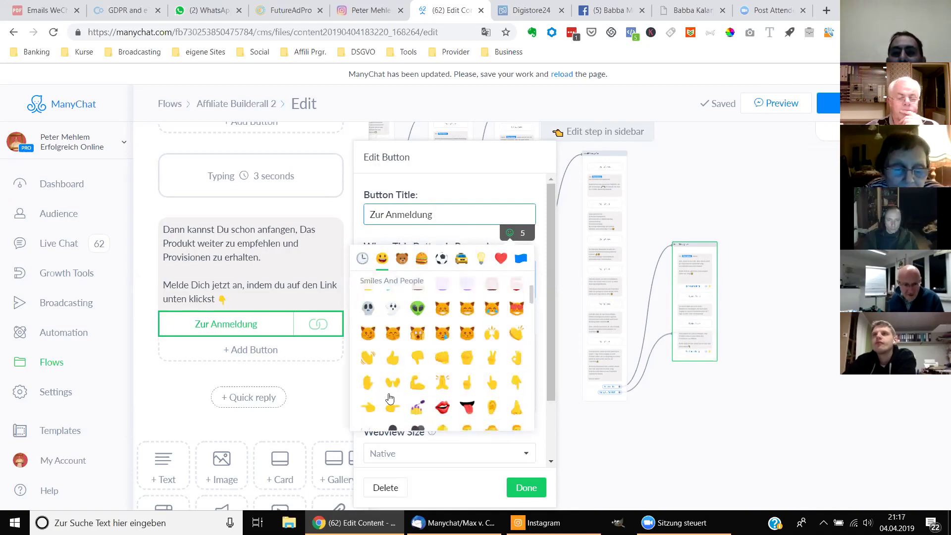
click(392, 408)
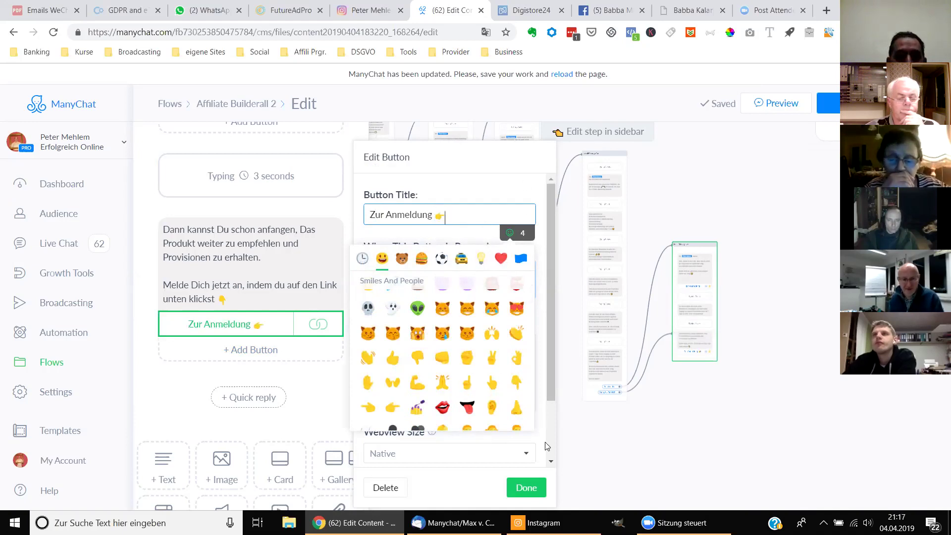
click(520, 491)
click(523, 492)
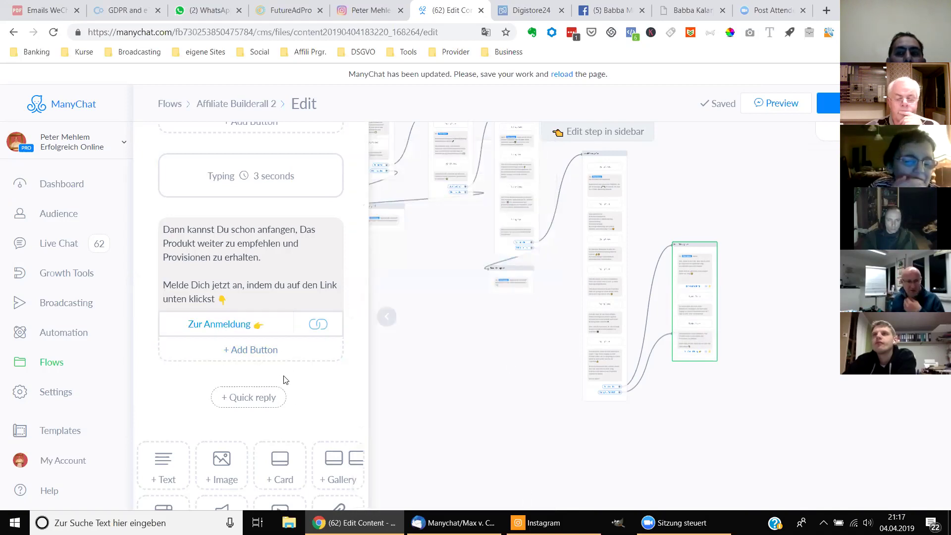
- Delete the "zur Anmeldung" button from the first message of Send Message #8
scroll(277, 369, up, 1)
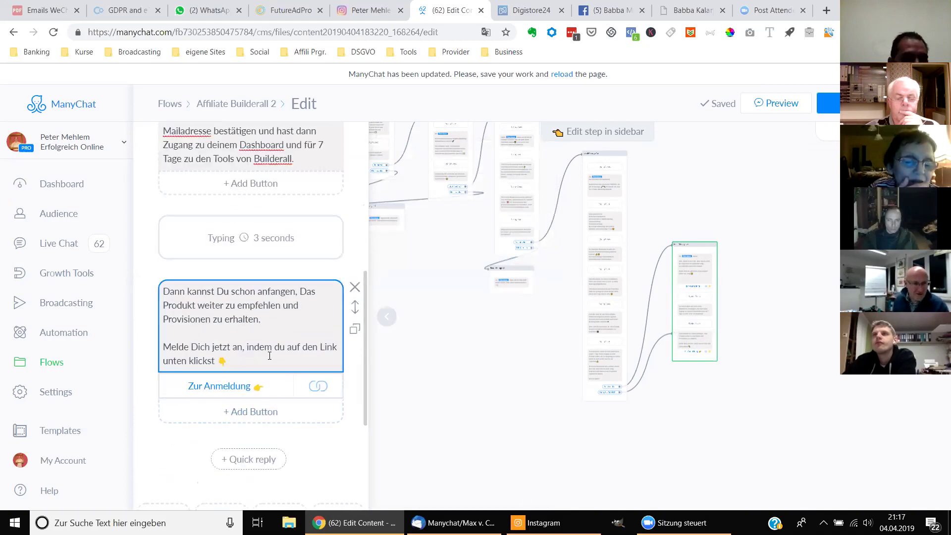
scroll(269, 355, up, 2)
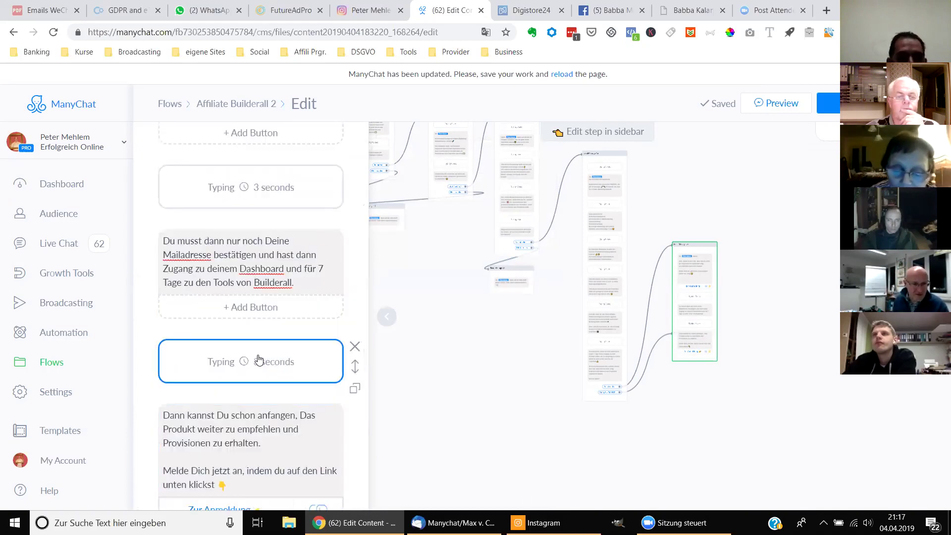
scroll(259, 359, up, 2)
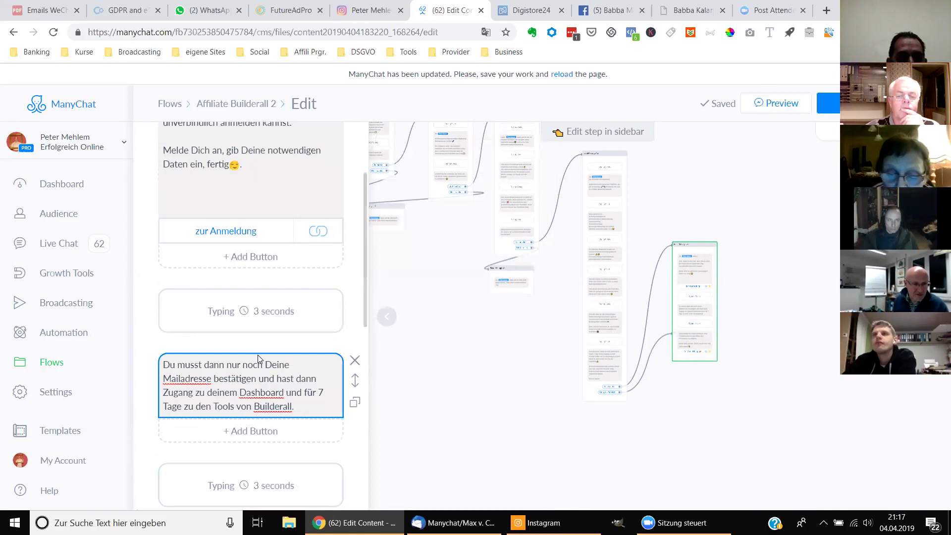
scroll(258, 355, up, 2)
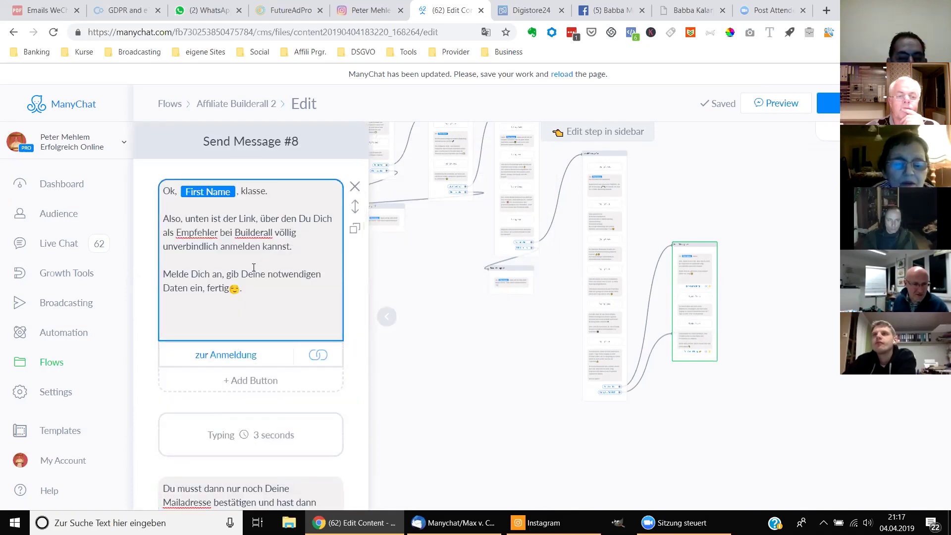
click(281, 360)
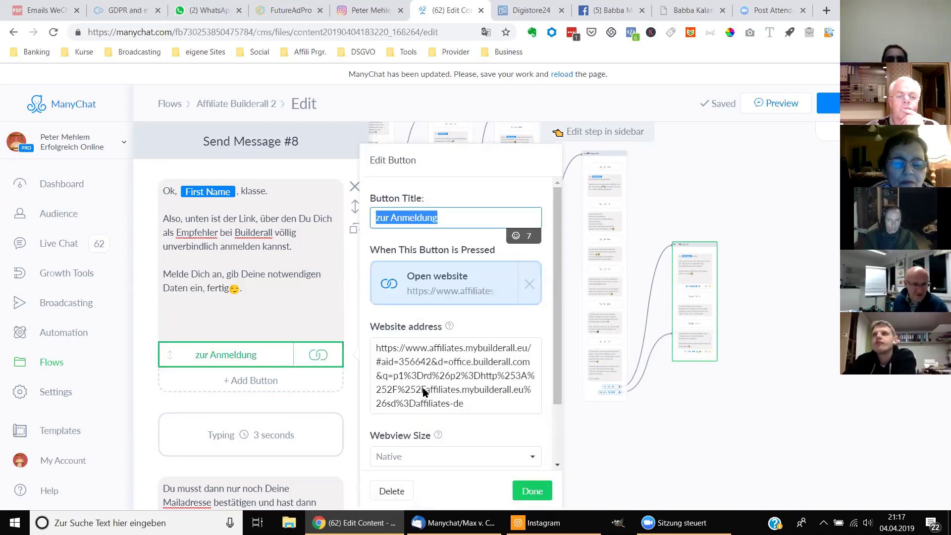
click(389, 492)
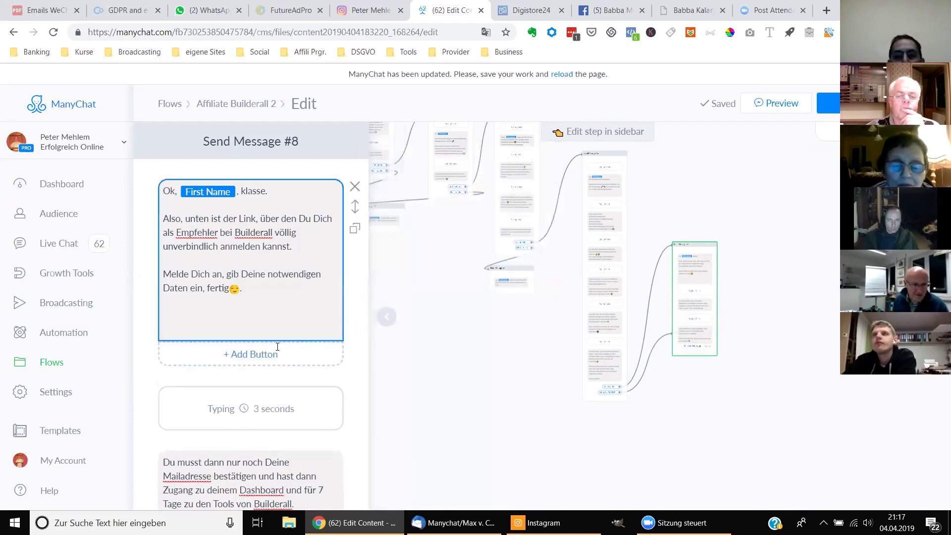
- Remove the empty lines after "Daten ein, fertig" at the end of the first message
click(257, 288)
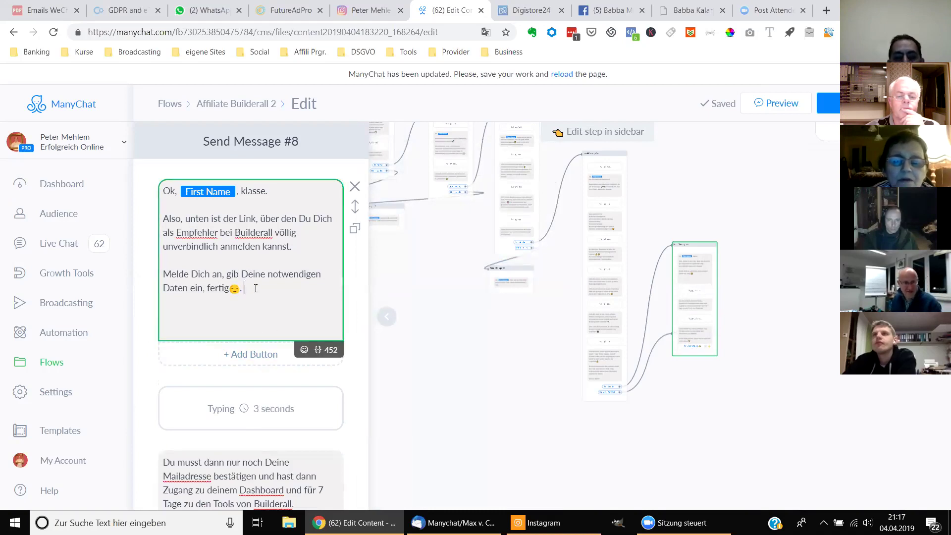
key(BackSpace)
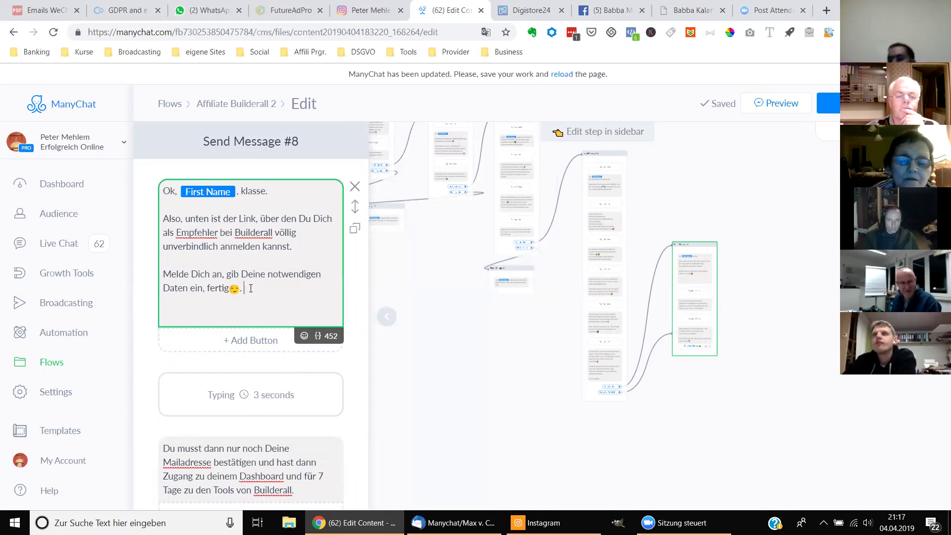
key(BackSpace)
key(BackSpace)
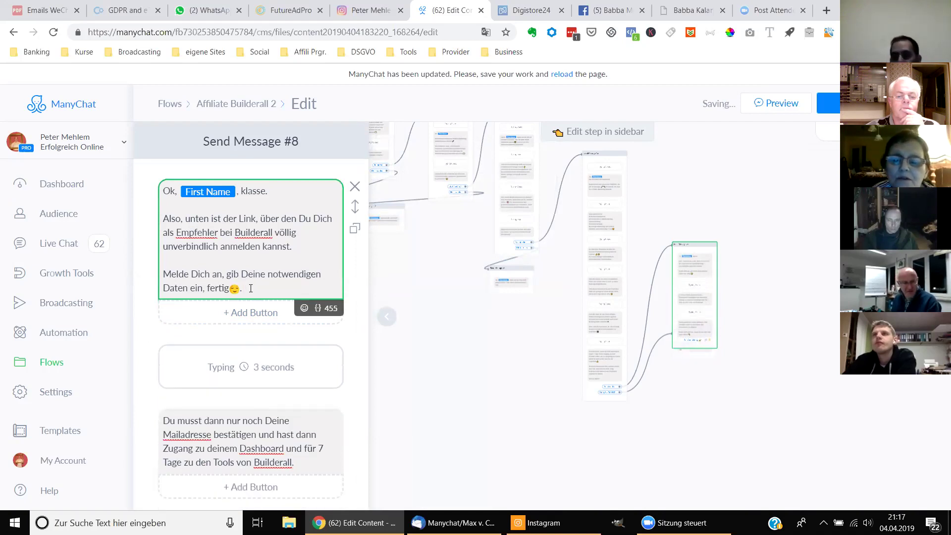
- Set the typing delay between the first message and the "Du musst dann nur noch" message to 5 seconds
scroll(273, 332, down, 1)
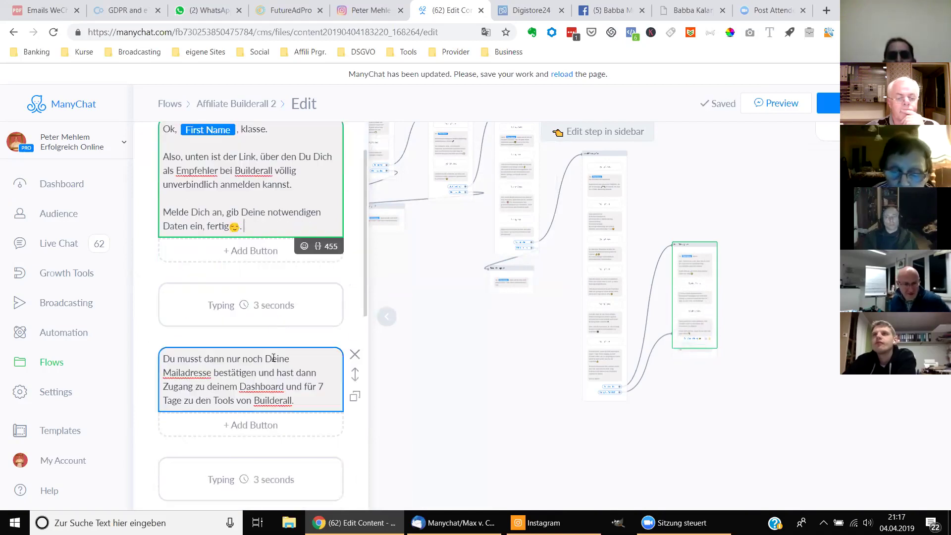
scroll(273, 332, down, 1)
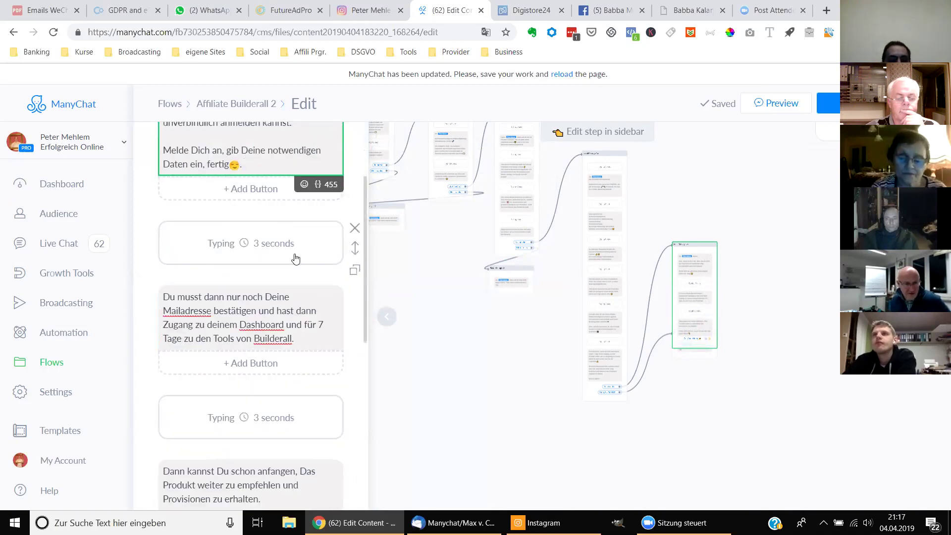
click(296, 254)
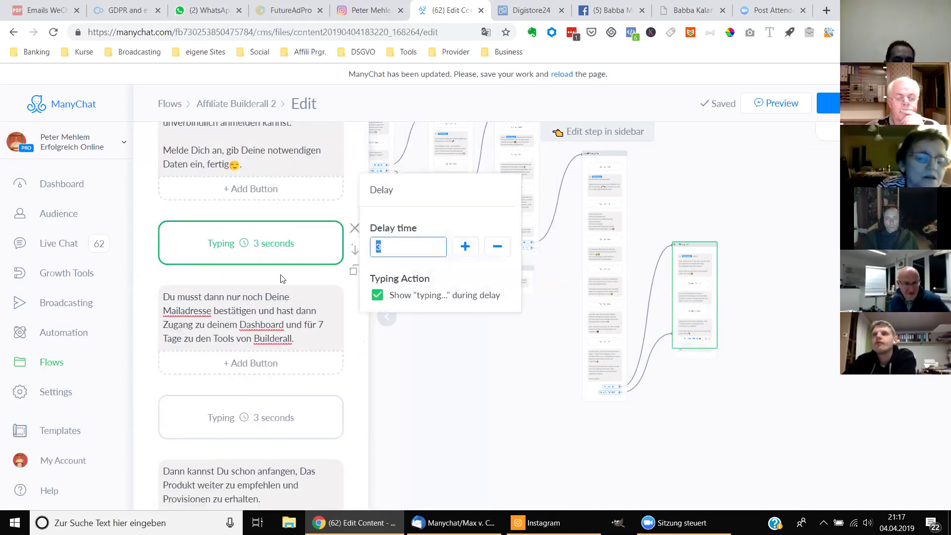
click(466, 249)
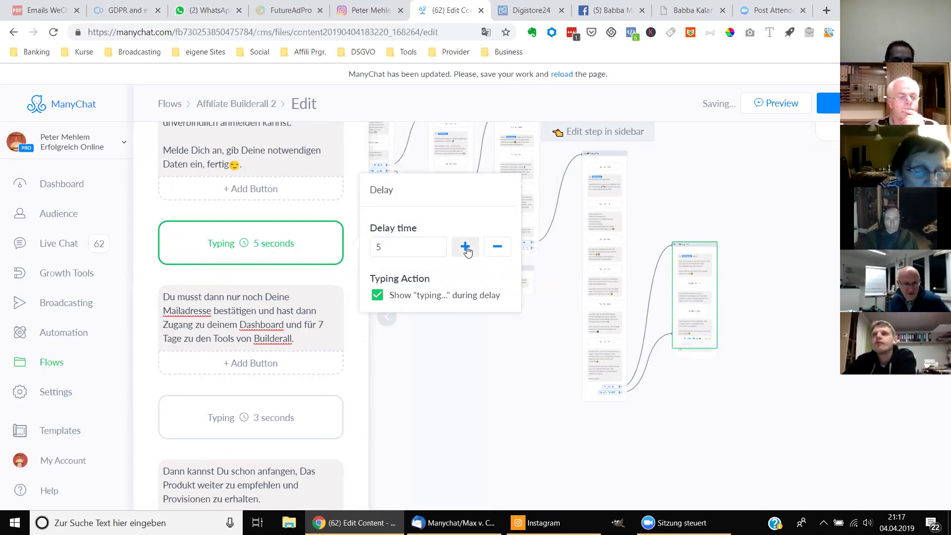
scroll(292, 252, up, 1)
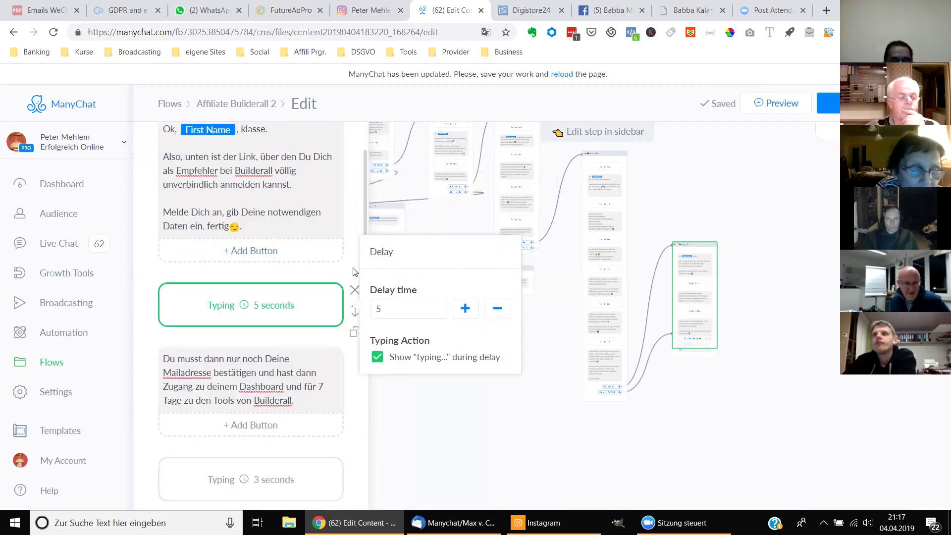
click(329, 340)
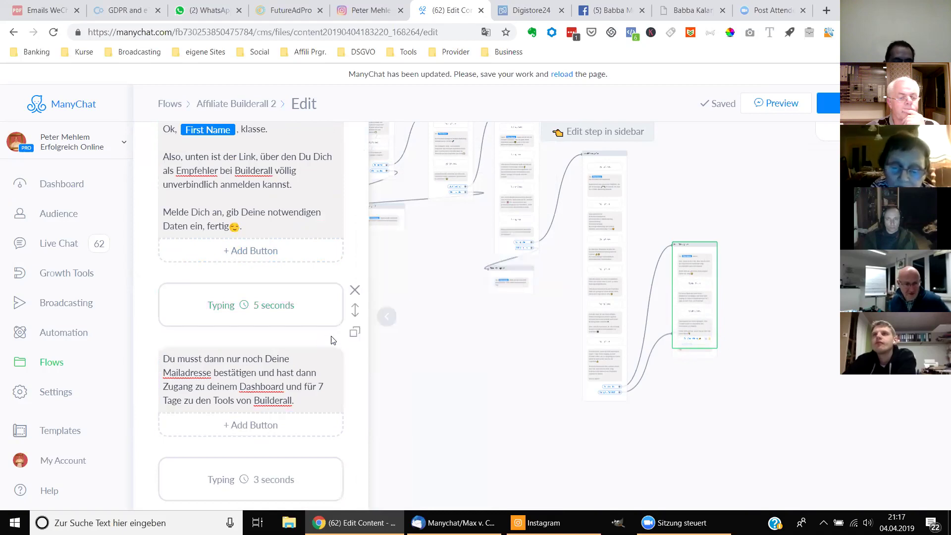
- Duplicate the 5-second typing delay and place one copy above the first message of Send Message #8
click(286, 330)
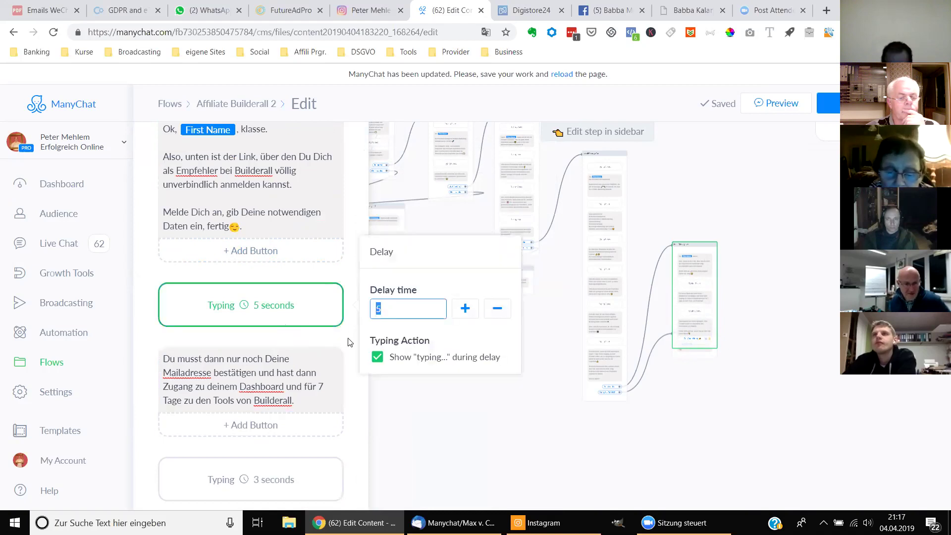
click(323, 342)
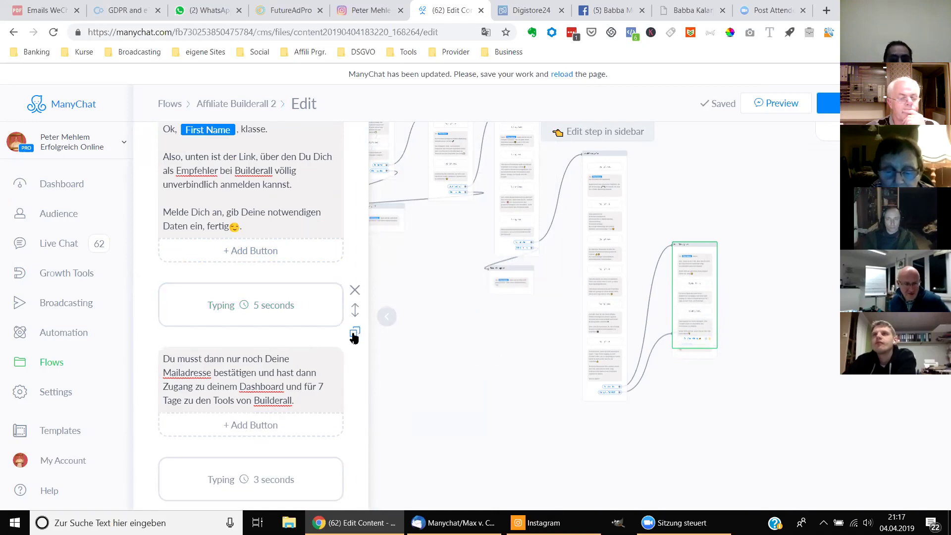
click(355, 332)
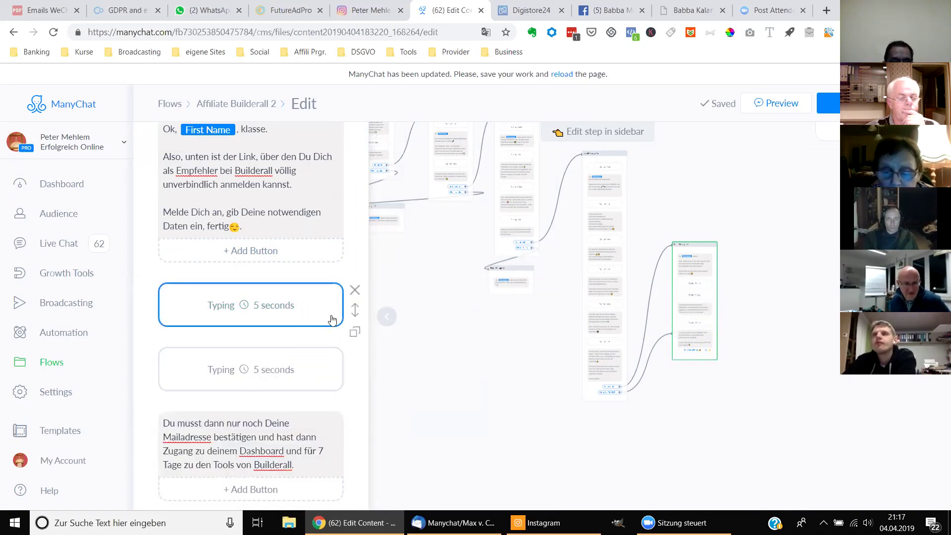
drag(352, 308, 367, 221)
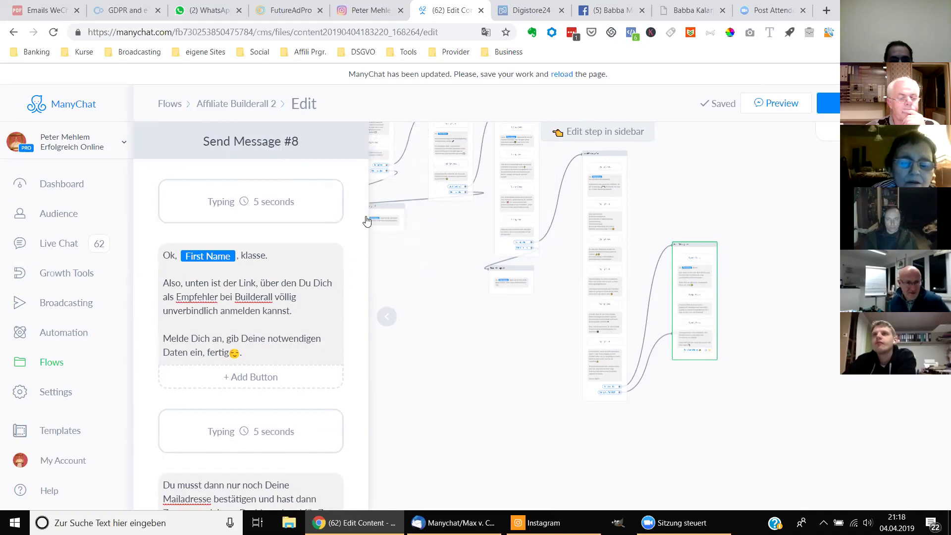
- Set the typing delay above the first message of Send Message #8 to 3 seconds
click(318, 204)
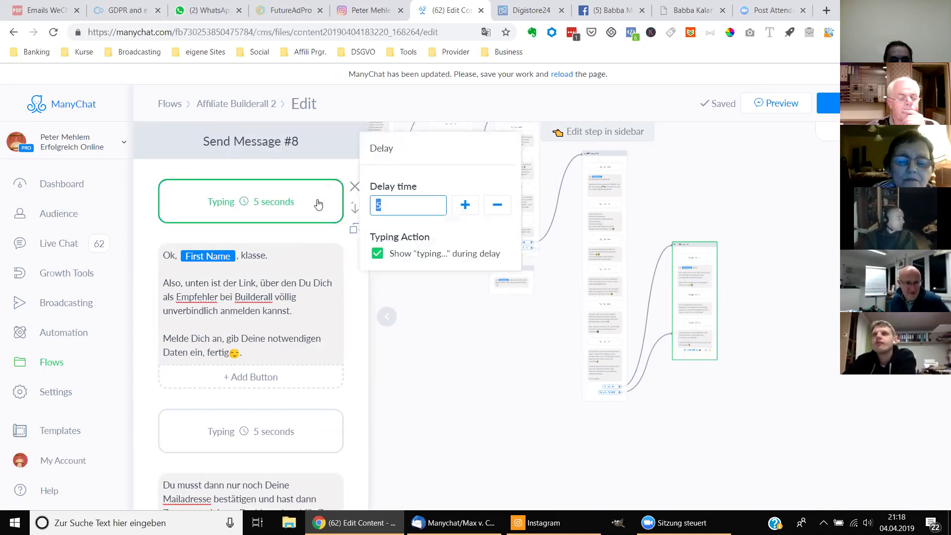
click(497, 210)
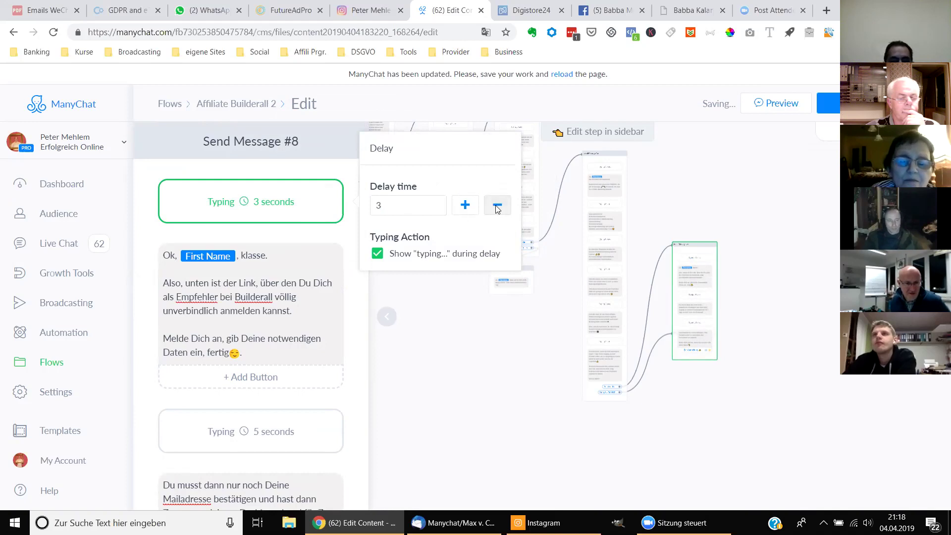
click(327, 386)
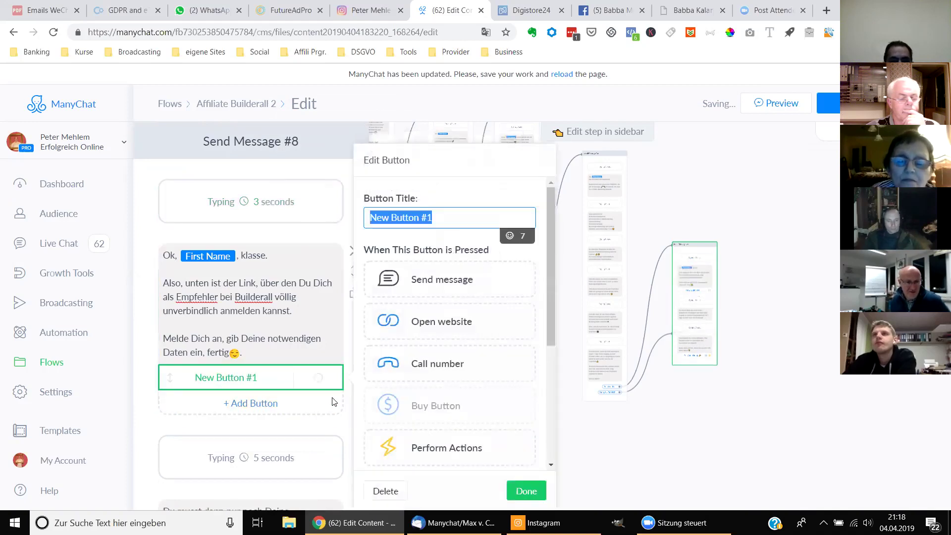
click(332, 401)
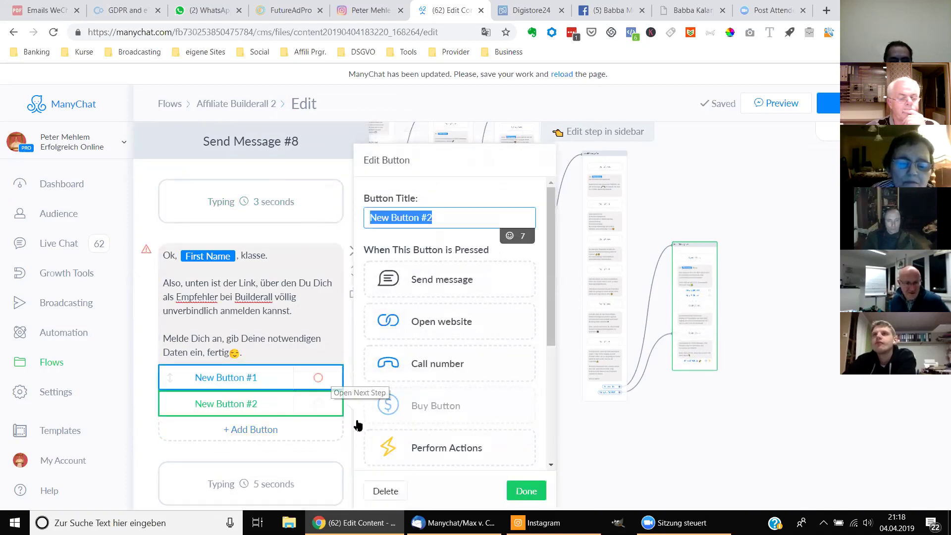
click(381, 495)
click(385, 491)
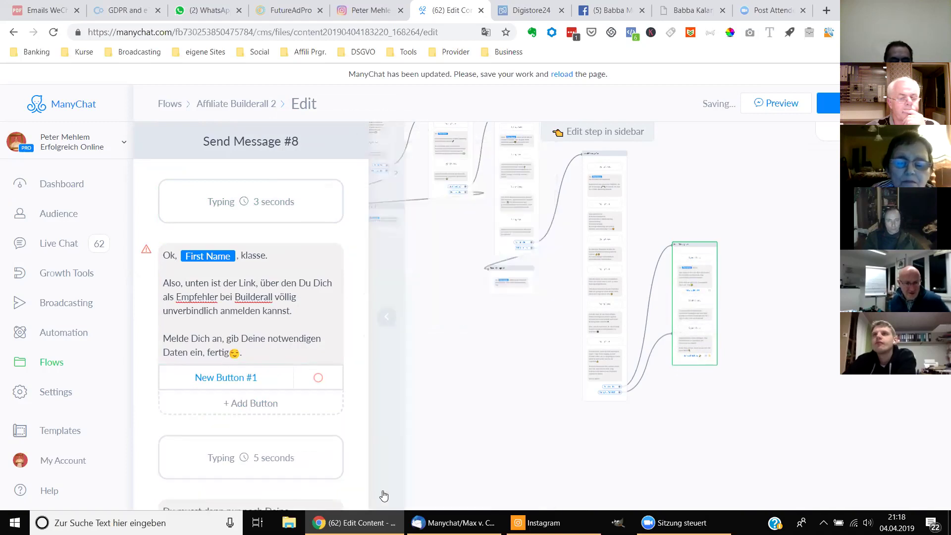
click(296, 381)
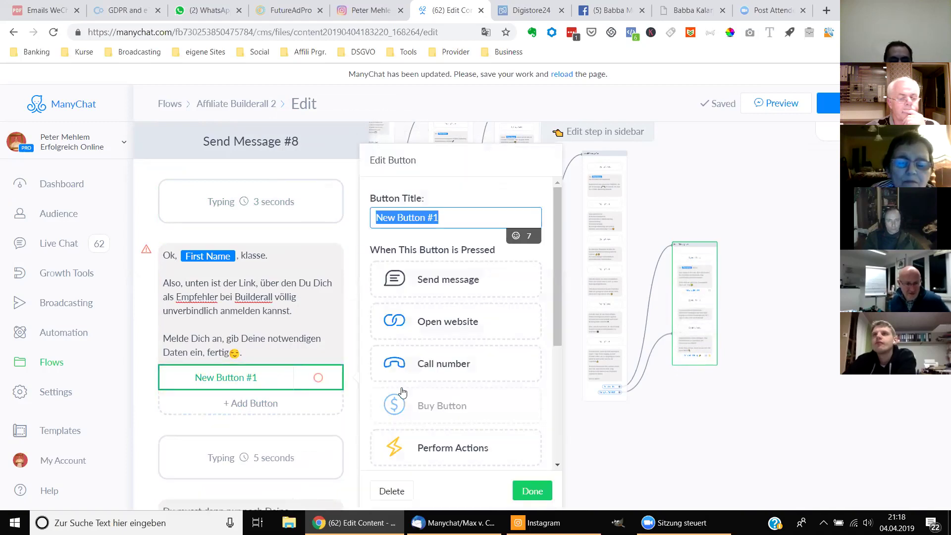
click(388, 493)
click(386, 491)
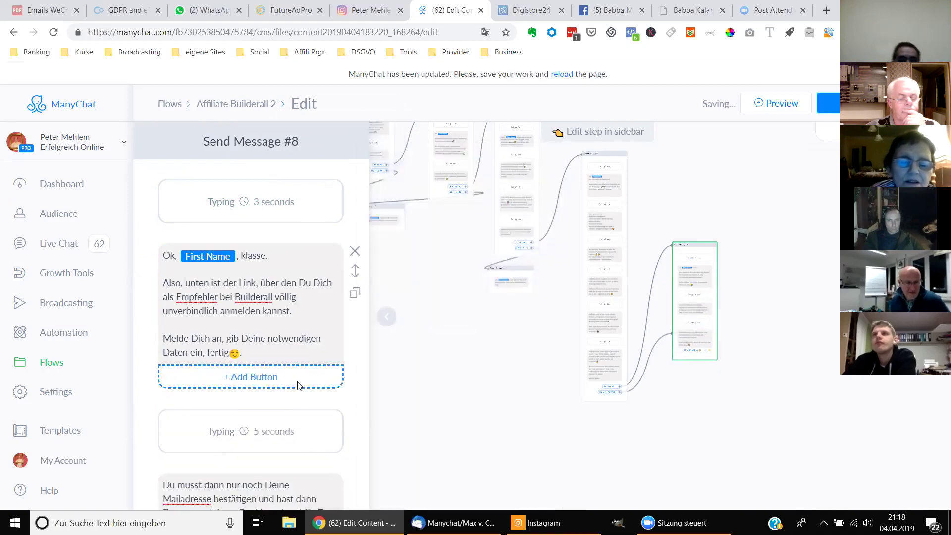
- Set the typing delay above the "Dann kannst Du schon anfangen" message to 5 seconds and close Send Message #8
scroll(299, 384, down, 1)
scroll(301, 366, down, 2)
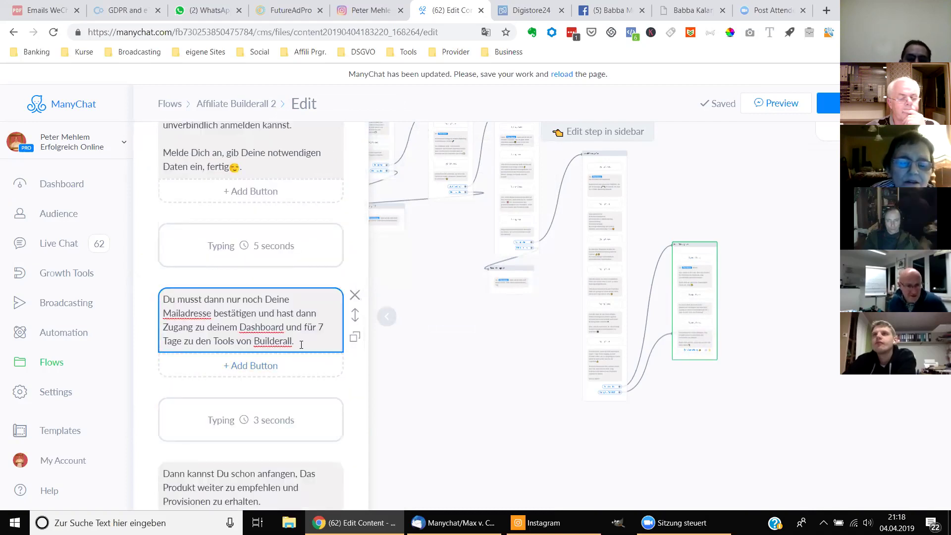
scroll(309, 345, down, 1)
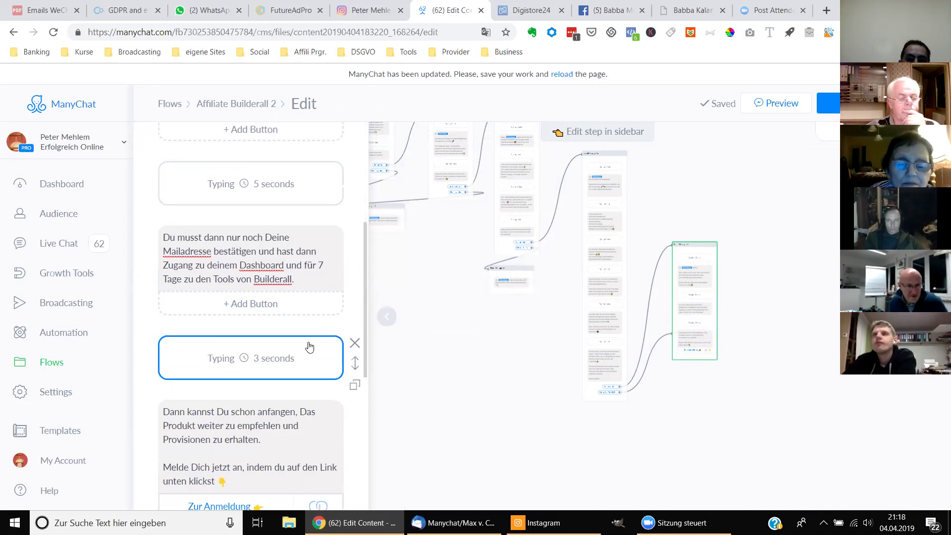
click(321, 363)
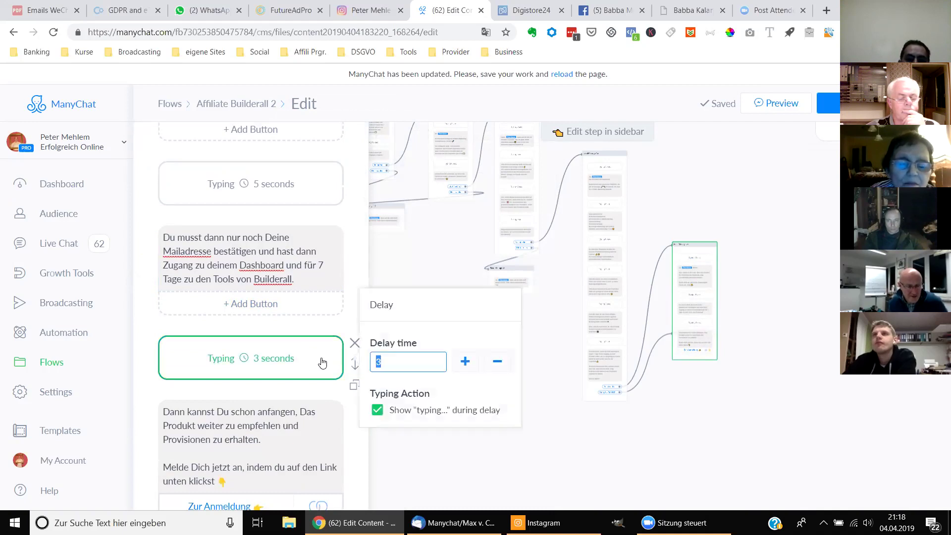
click(464, 363)
click(465, 363)
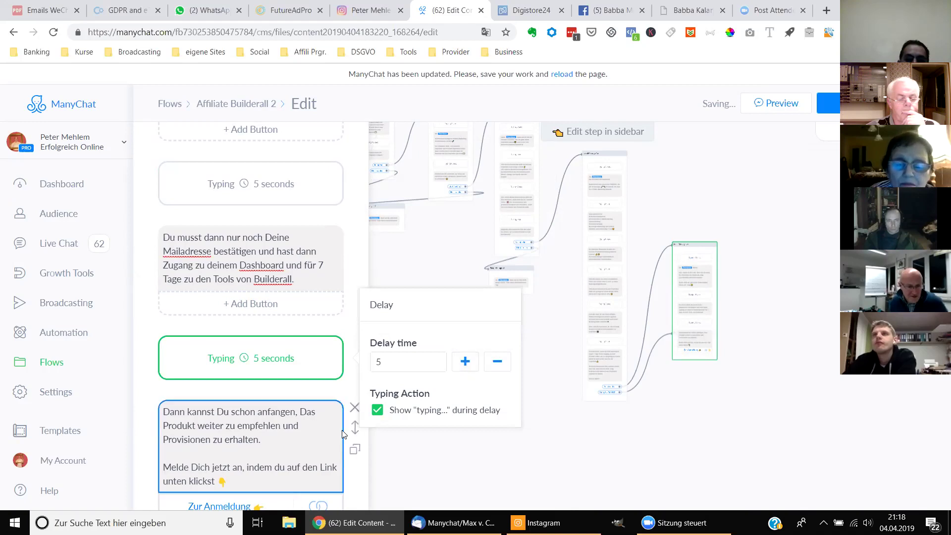
click(344, 395)
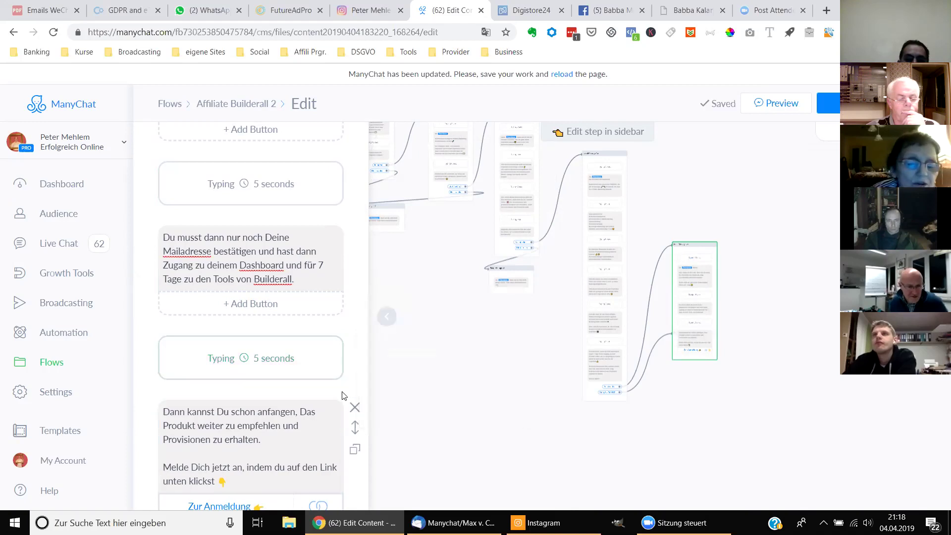
scroll(343, 397, down, 3)
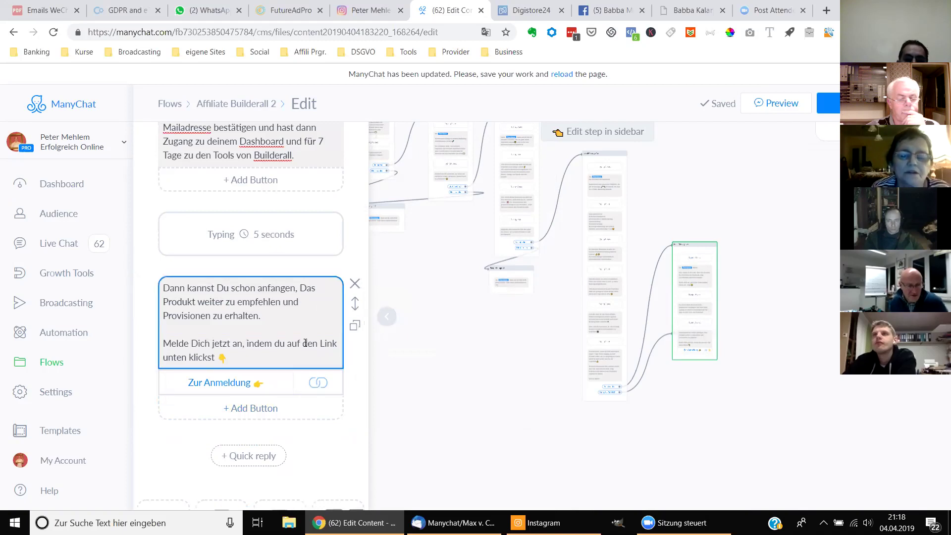
scroll(307, 341, down, 2)
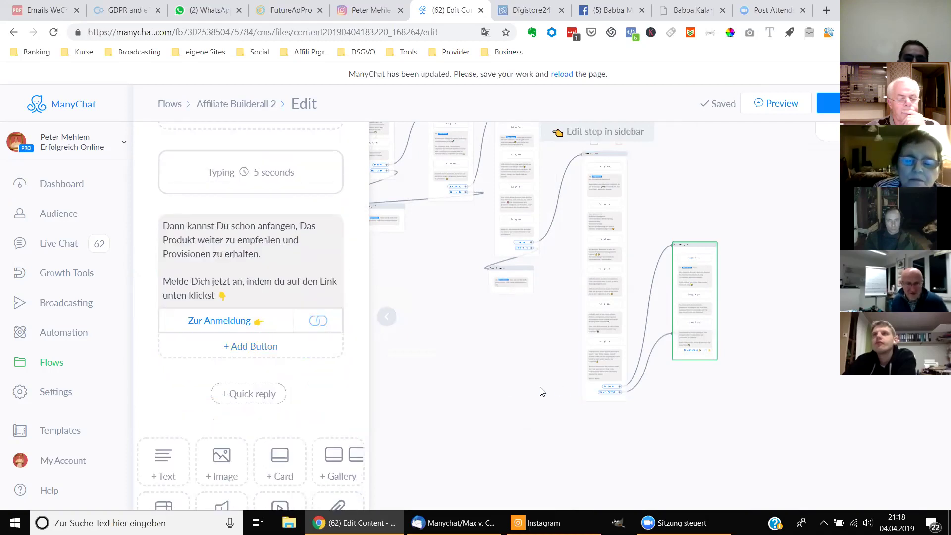
scroll(498, 383, up, 1)
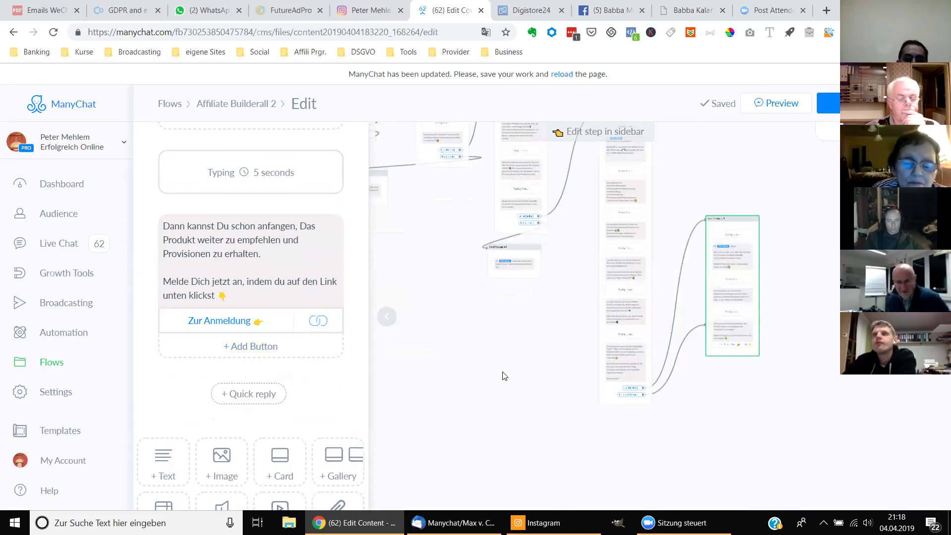
scroll(500, 378, down, 2)
click(504, 375)
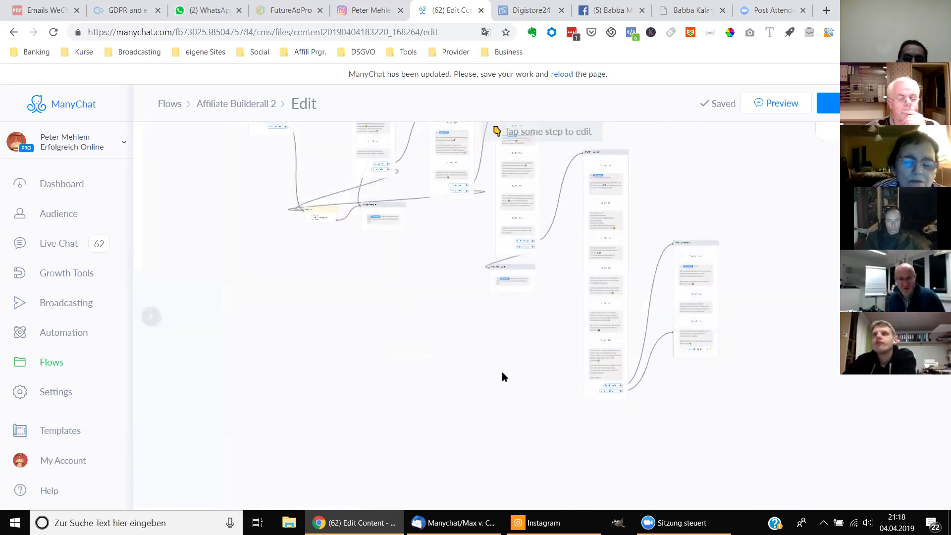
- Open the unnumbered Send Message step containing the long "dann kennst Du ja sicher die großen Vorteile" text for editing
scroll(501, 371, up, 1)
scroll(507, 416, up, 2)
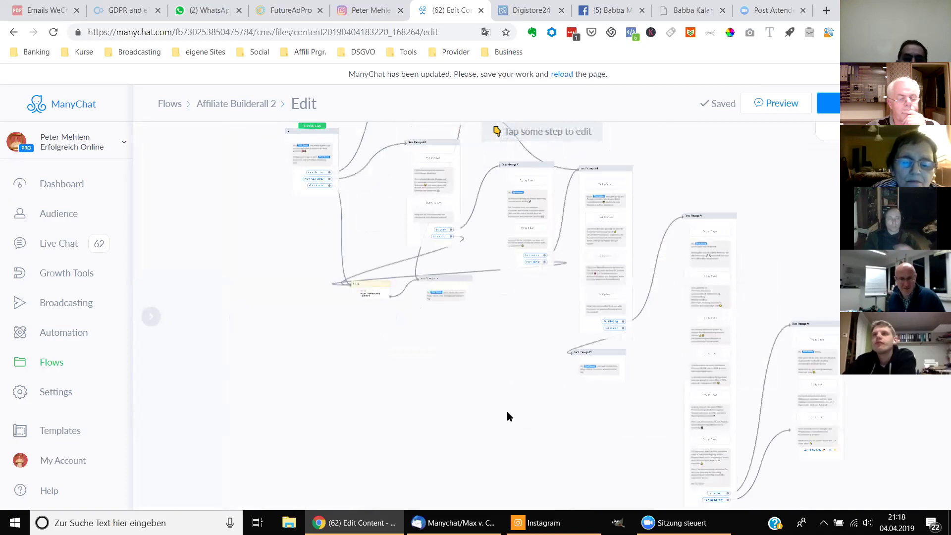
scroll(458, 370, up, 1)
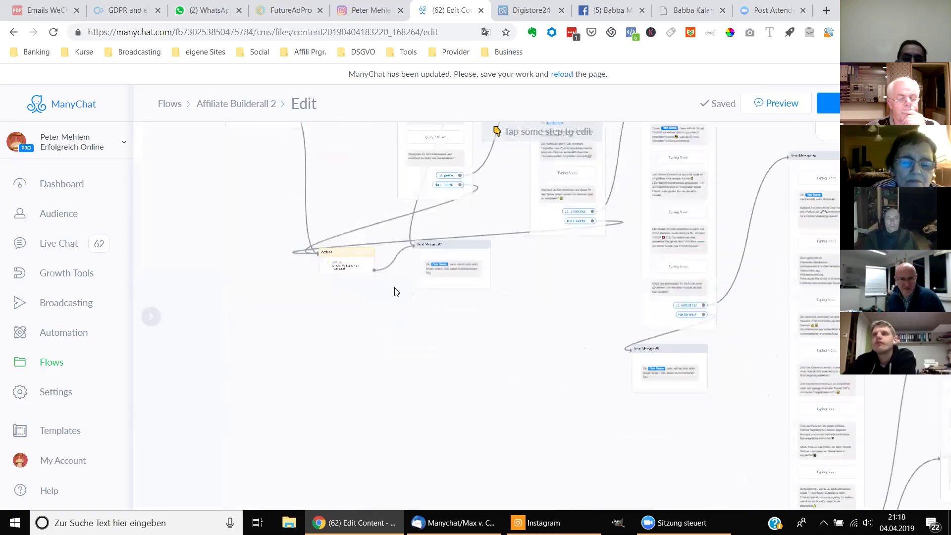
scroll(395, 337, down, 1)
drag(365, 267, 334, 409)
mouse_move(397, 260)
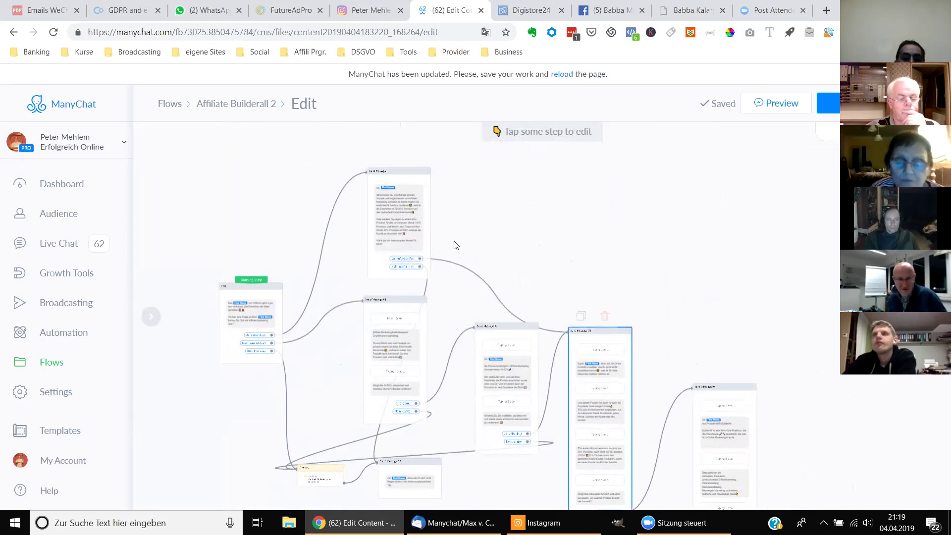
click(423, 245)
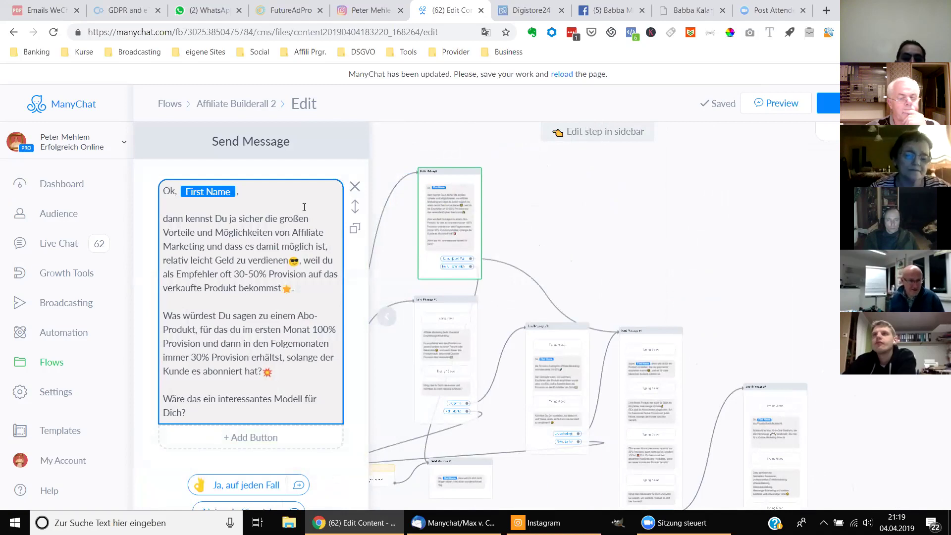
- Add two 3-second typing delays below the long message, each followed by an empty text block
scroll(245, 400, down, 2)
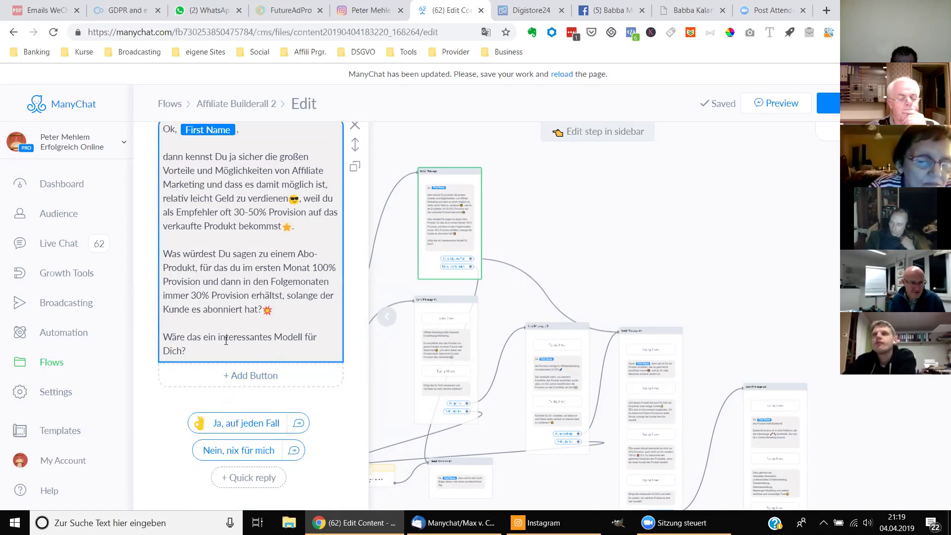
scroll(187, 406, down, 3)
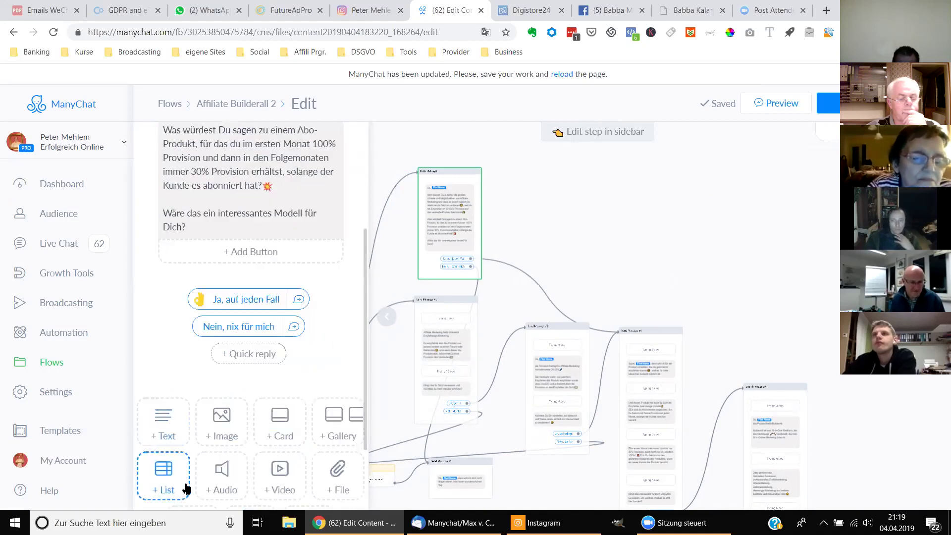
scroll(179, 487, down, 1)
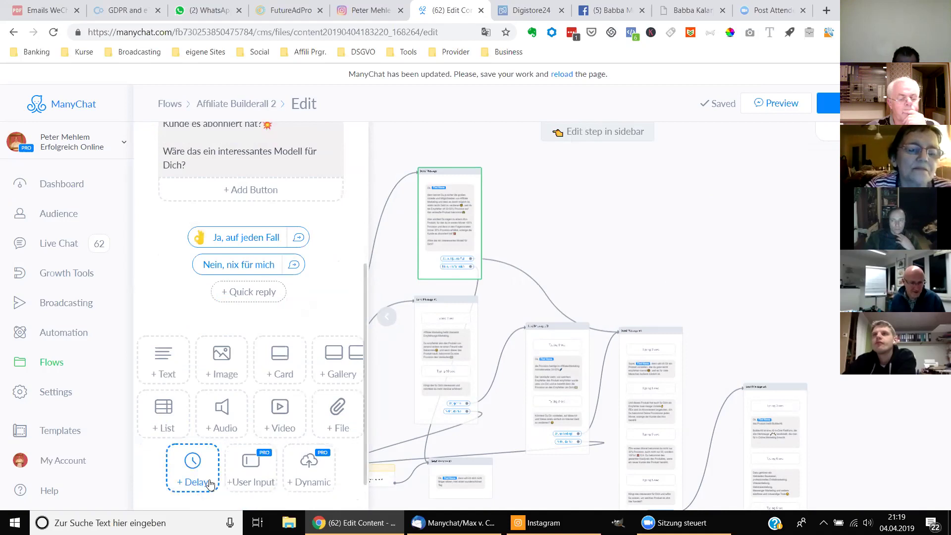
click(198, 468)
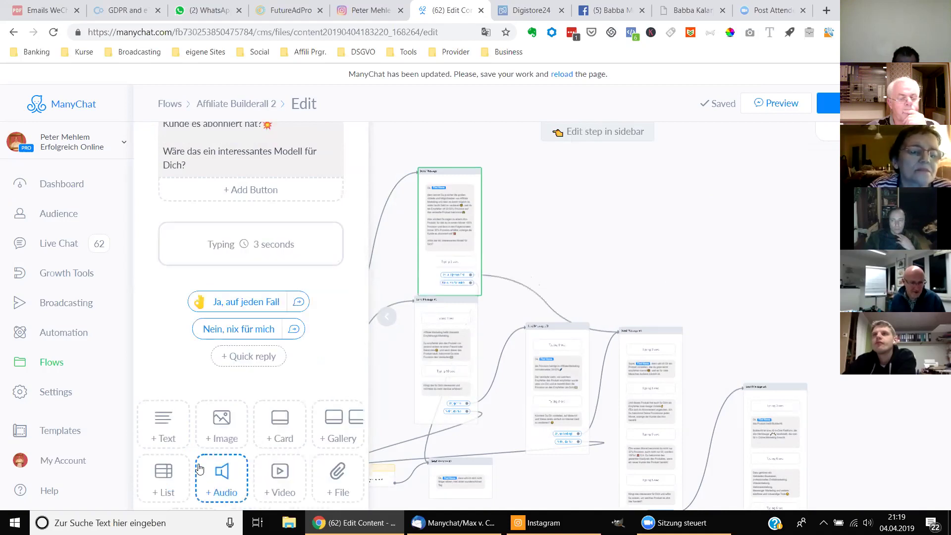
click(167, 422)
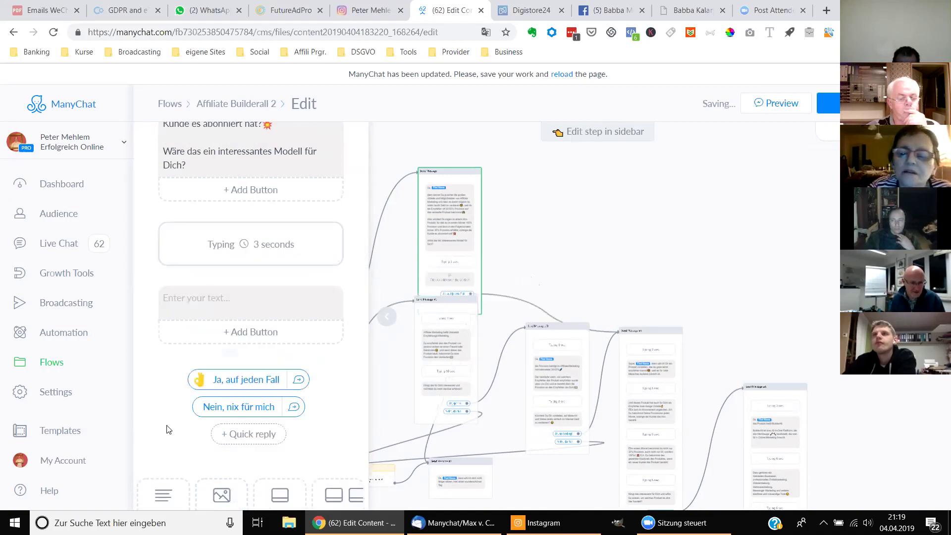
scroll(196, 452, down, 3)
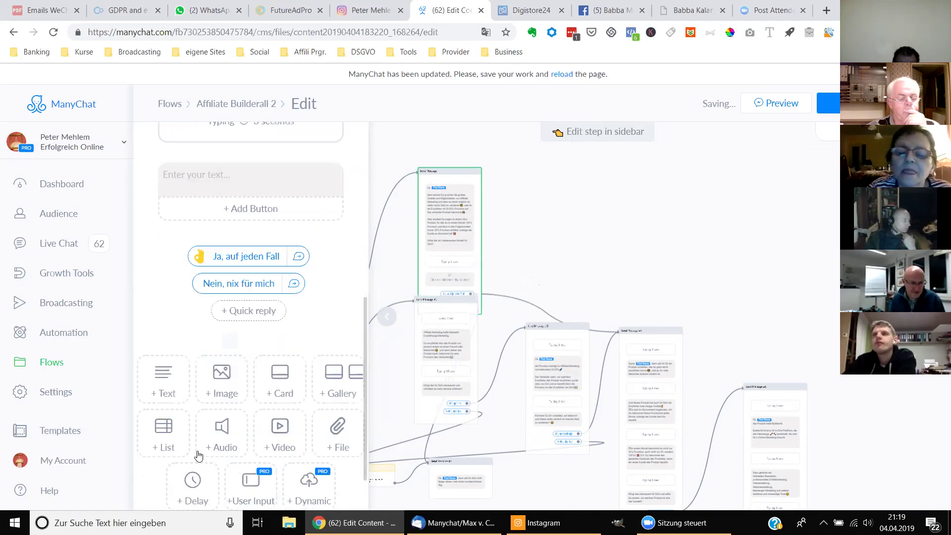
click(195, 490)
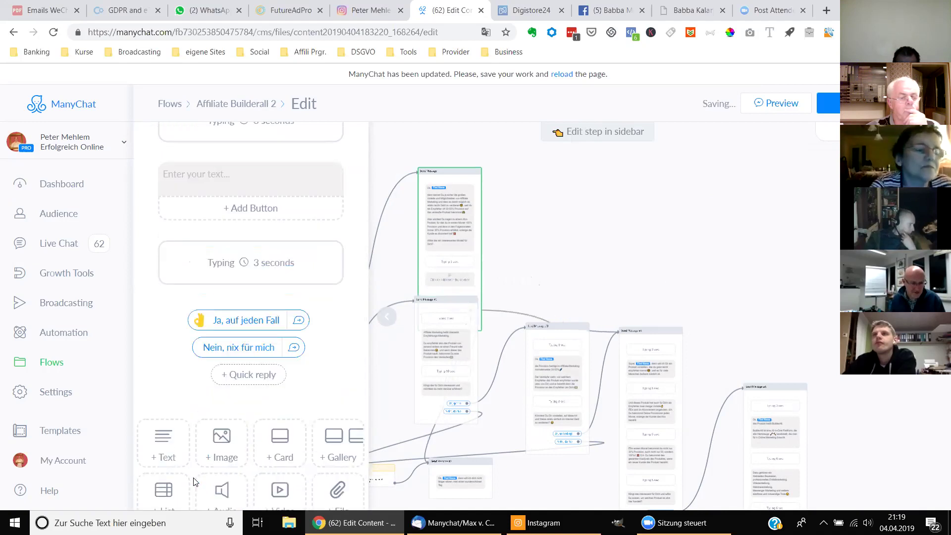
click(165, 443)
scroll(272, 299, up, 3)
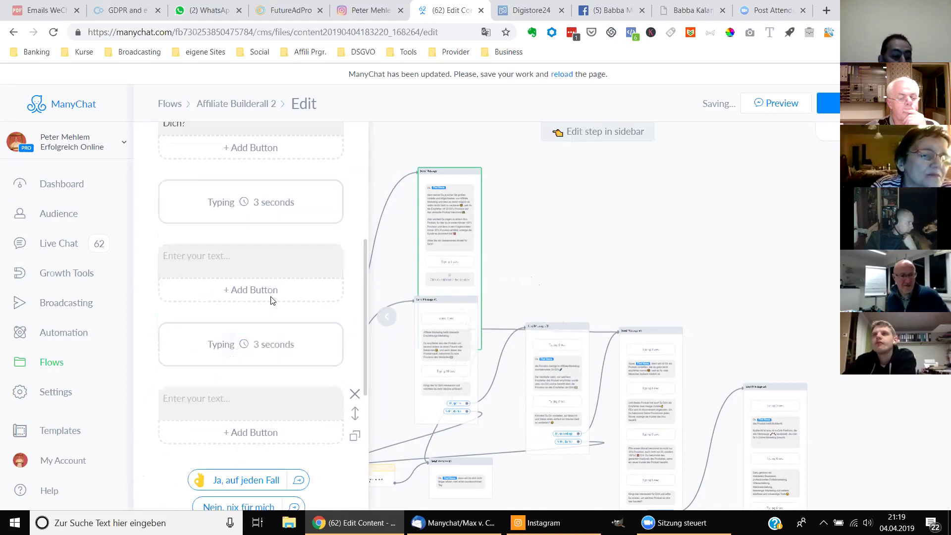
- Move the "Was würdest Du sagen zu einem Abo-Produkt" paragraph from the first message into the first empty text block
click(270, 295)
scroll(270, 296, up, 5)
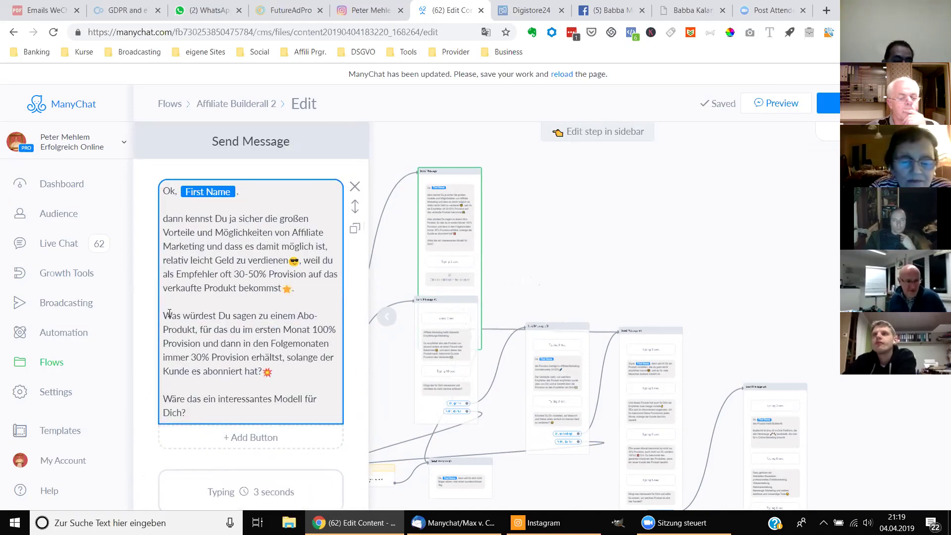
drag(163, 315, 316, 380)
key(ctrl+c)
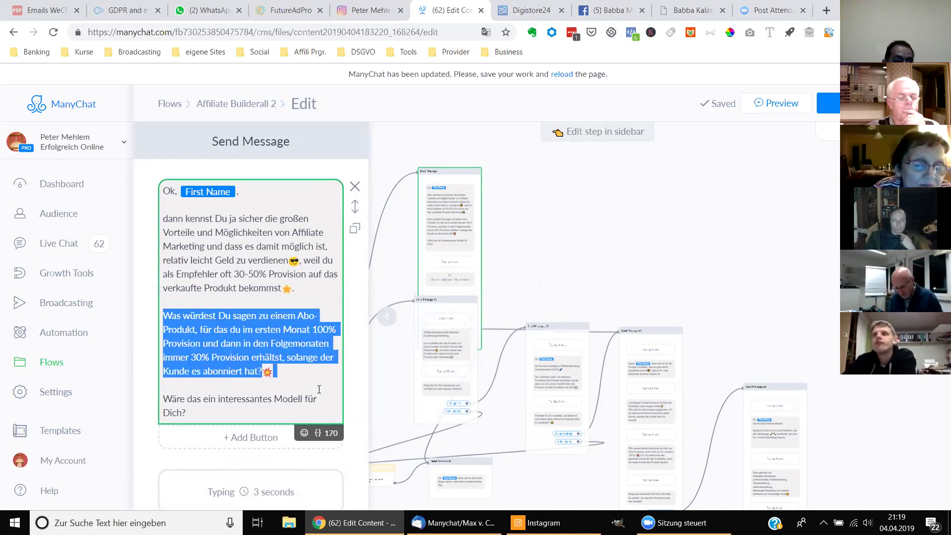
key(BackSpace)
scroll(292, 393, down, 3)
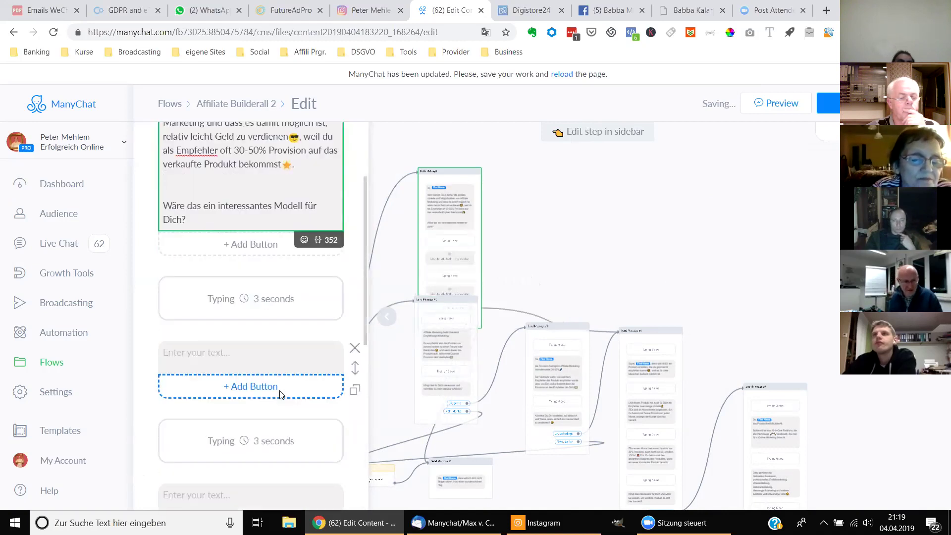
click(250, 353)
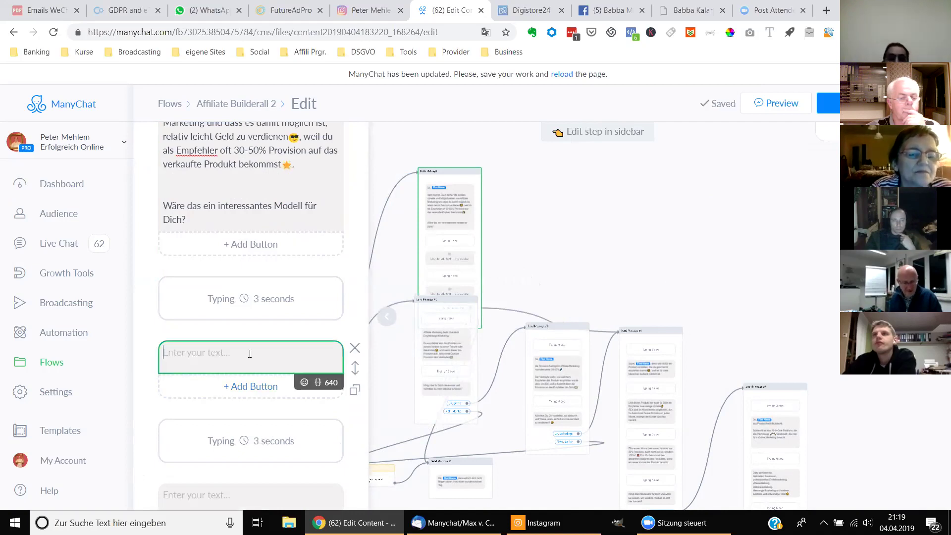
key(ctrl+v)
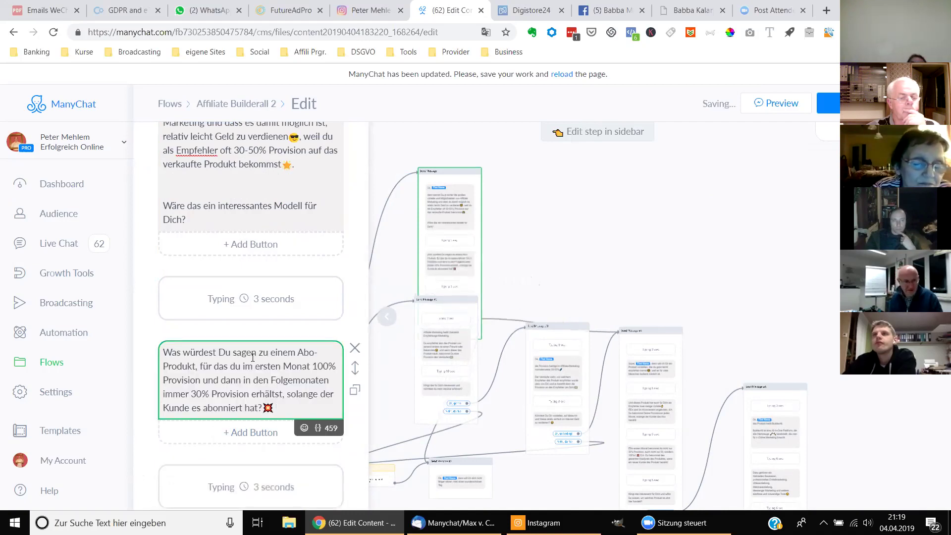
- Move the question "Wäre das ein interessantes Modell für Dich?" from the first message into the remaining empty text block
click(198, 192)
drag(164, 206, 244, 223)
key(ctrl+c)
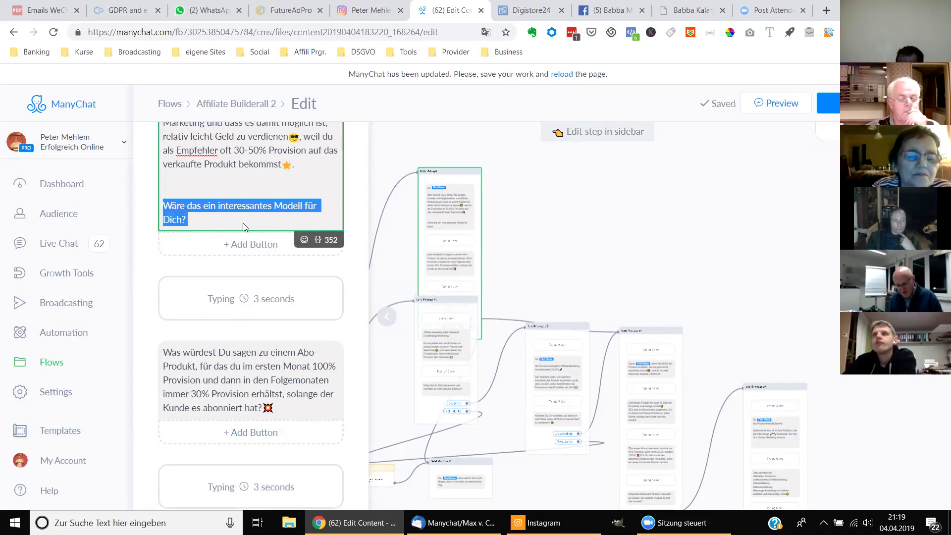
key(BackSpace)
scroll(210, 297, down, 3)
click(202, 394)
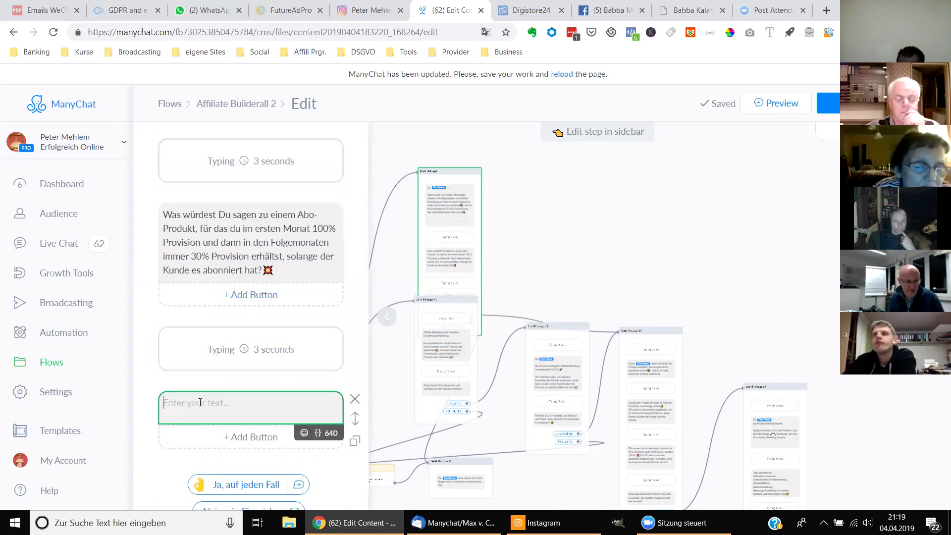
key(ctrl+v)
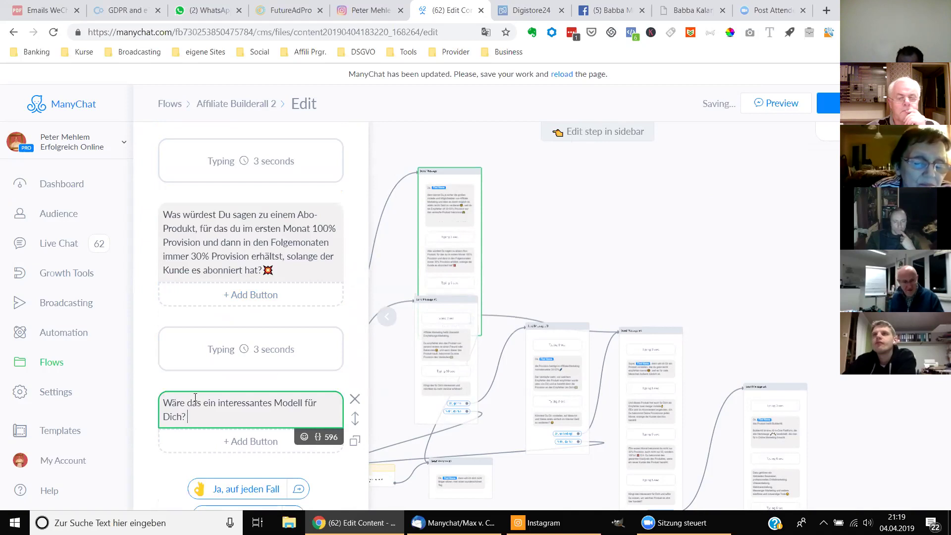
- Remove the blank lines at the end of the first message after "verkaufte Produkt bekommst"
scroll(307, 297, up, 3)
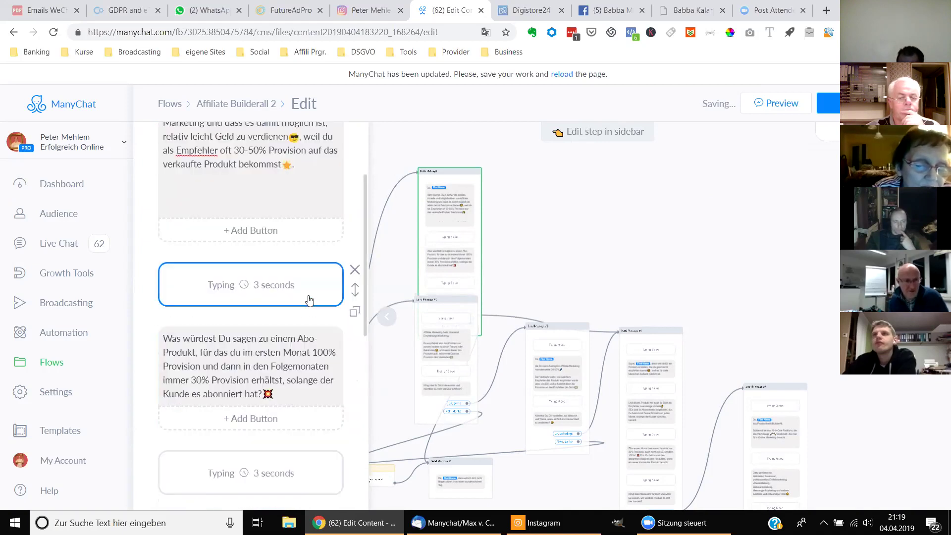
scroll(302, 270, up, 3)
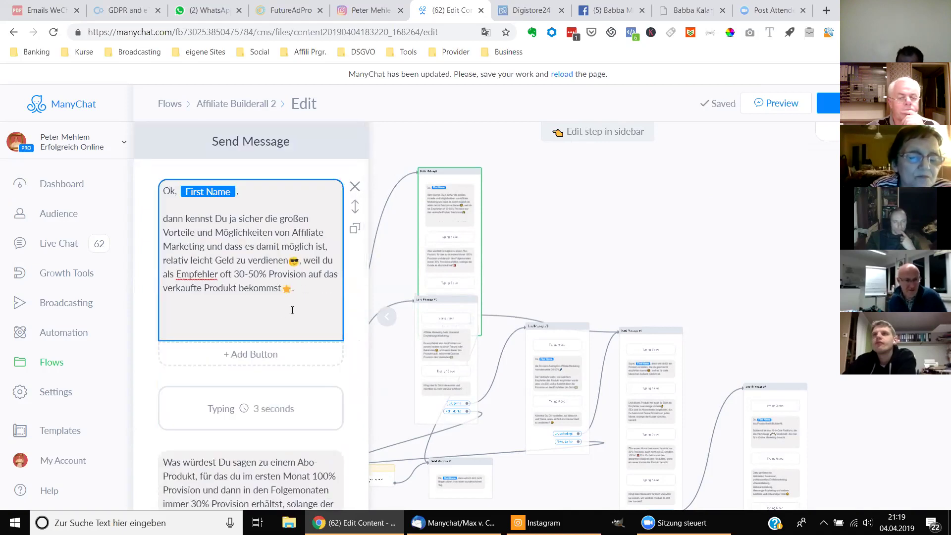
click(306, 291)
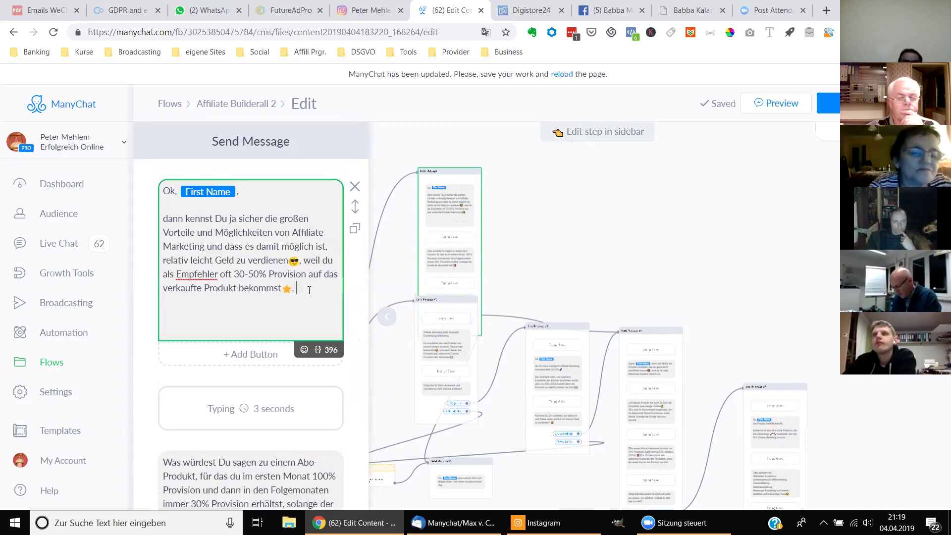
key(Delete)
key(Delete)
key(Delete)
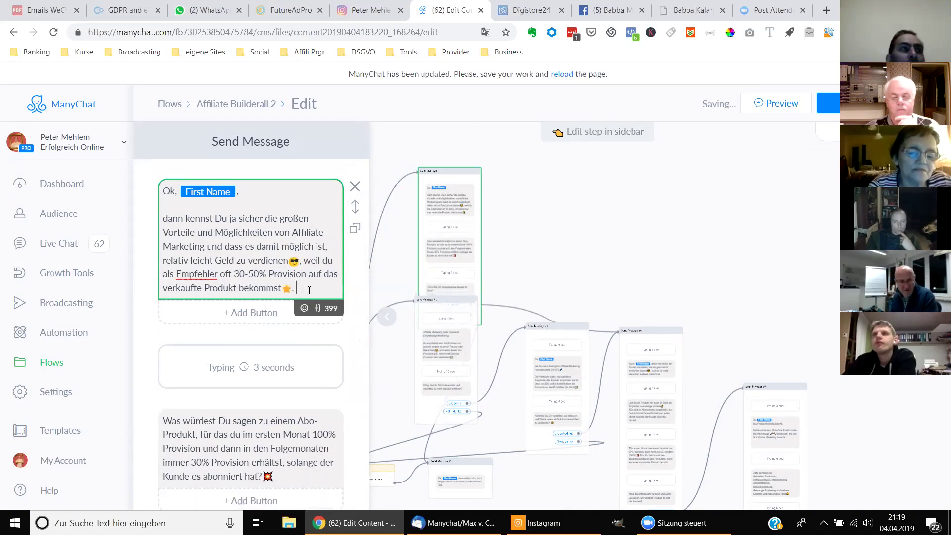
- Duplicate the 3-second typing delay below the first message and place one copy above that message
mouse_move(299, 382)
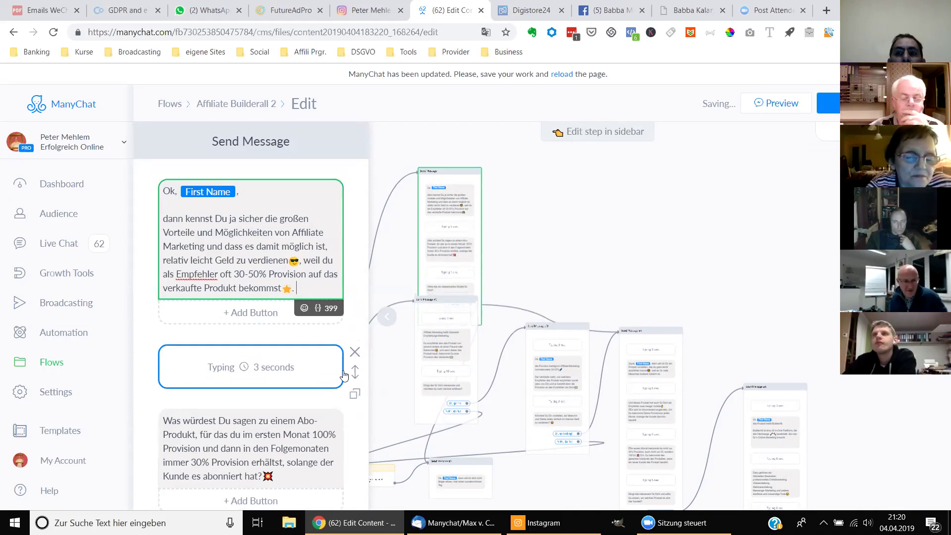
click(354, 395)
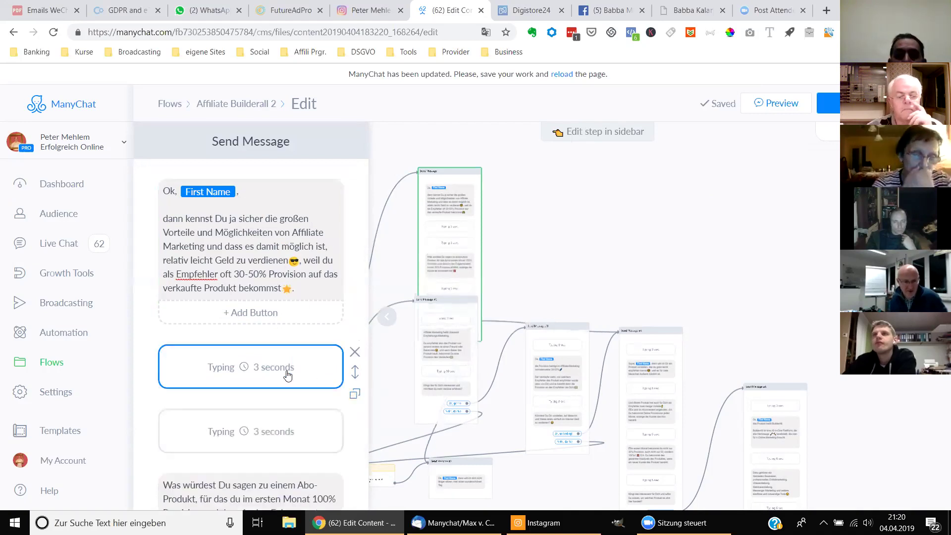
drag(346, 374, 333, 190)
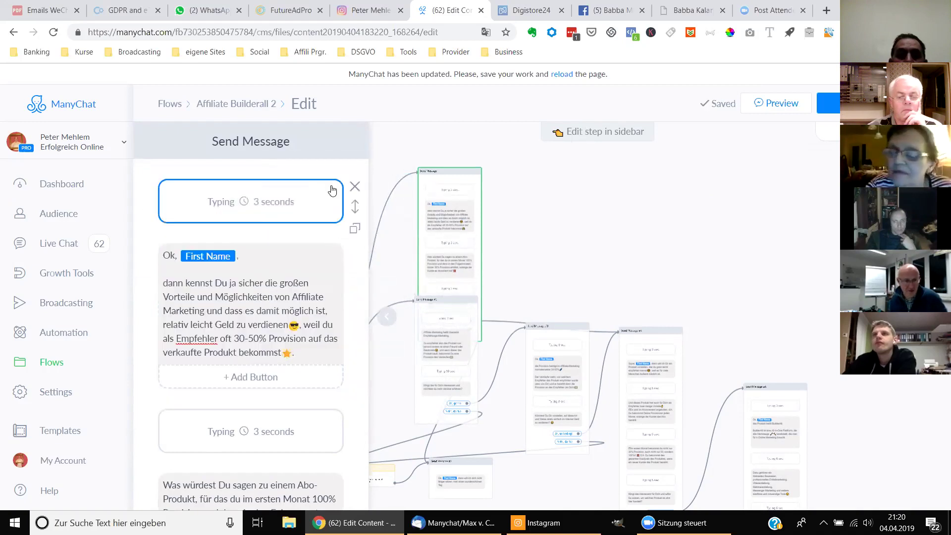
- Set the typing delay between the first message and the "Was würdest Du sagen zu einem Abo-Produkt" text to 5 seconds
click(311, 434)
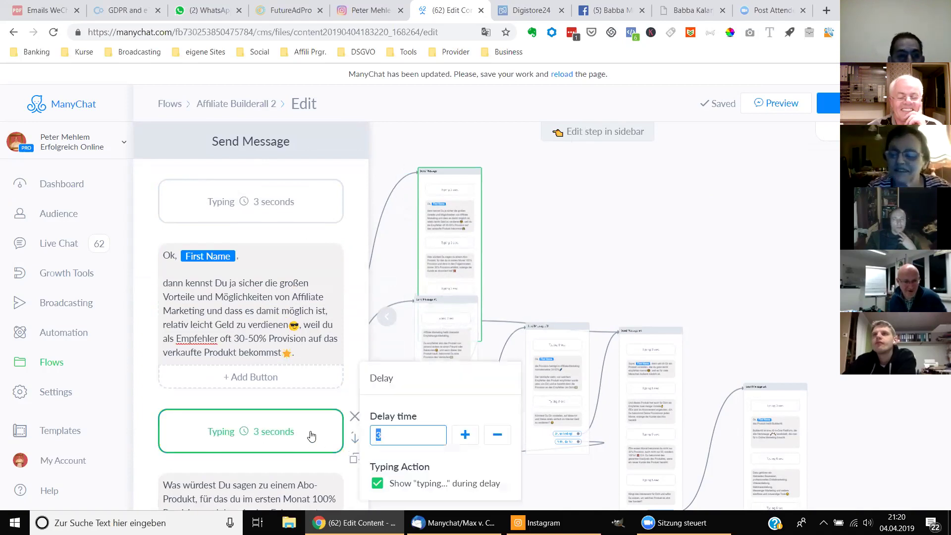
click(466, 435)
click(466, 436)
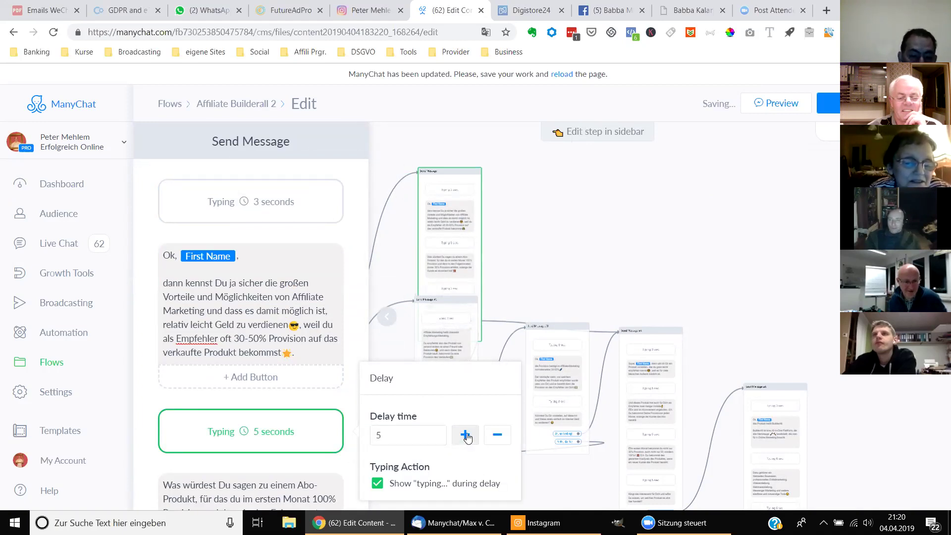
click(336, 401)
- Set the typing delay above the "Wäre das ein interessantes Modell für Dich?" text to 6 seconds
scroll(329, 407, down, 3)
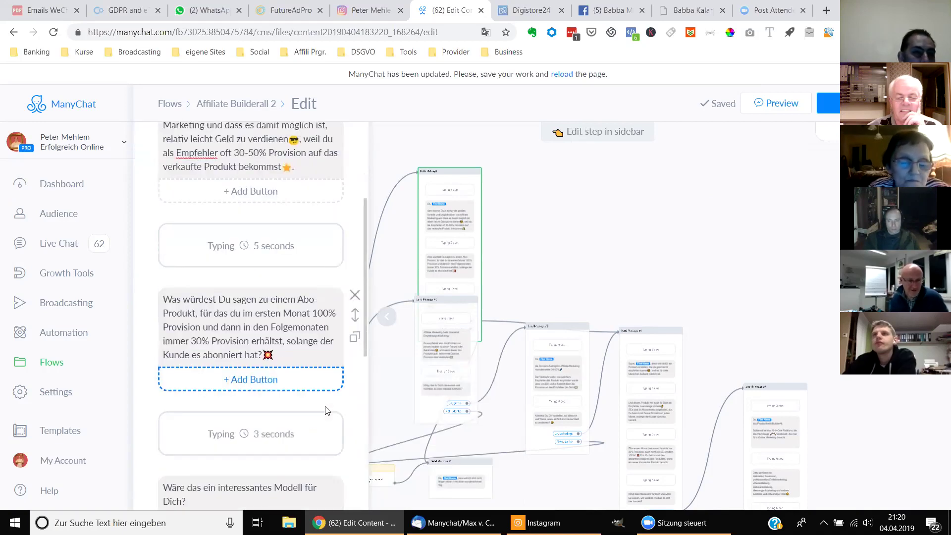
click(322, 444)
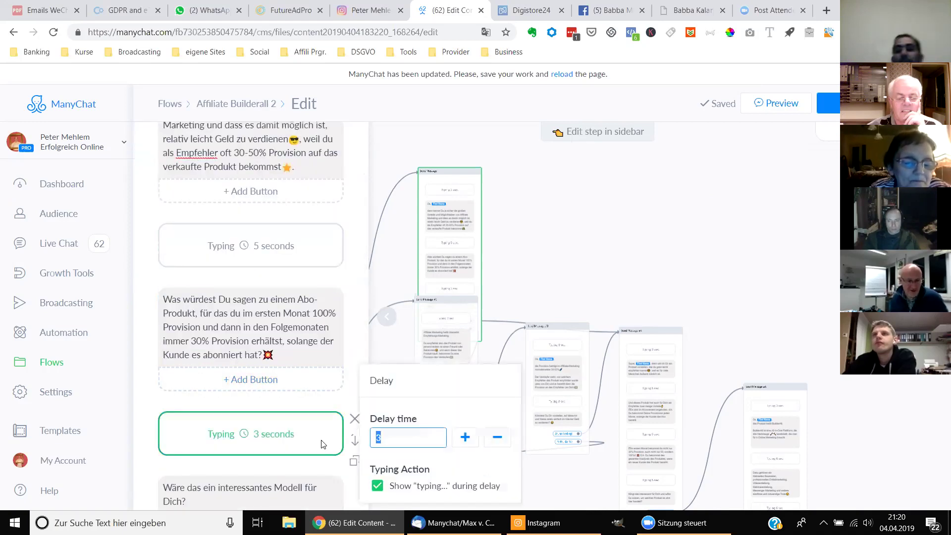
click(465, 438)
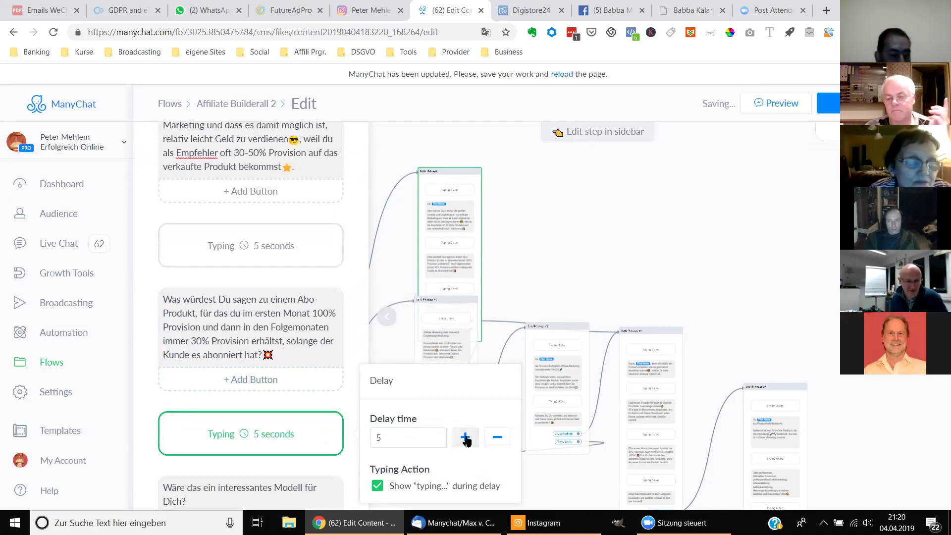
click(465, 438)
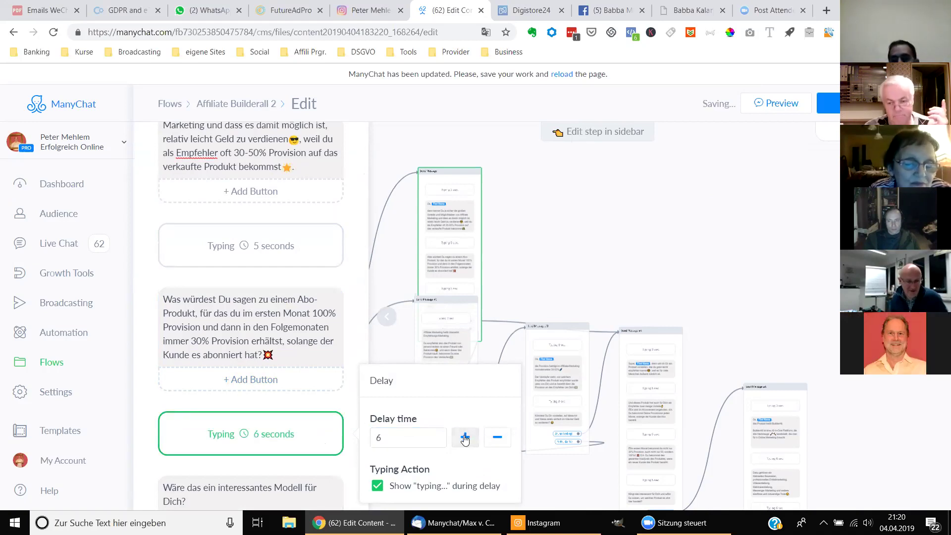
click(341, 469)
scroll(323, 466, down, 3)
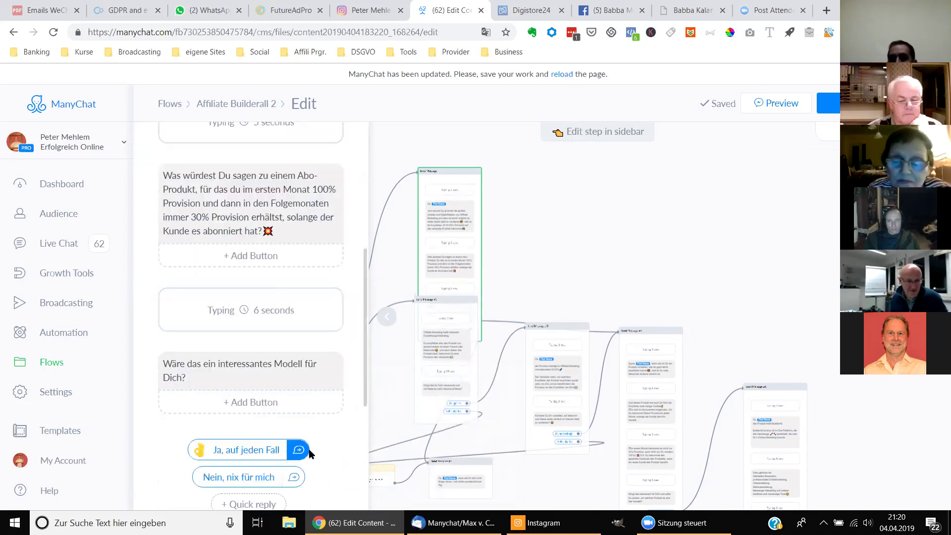
mouse_move(321, 370)
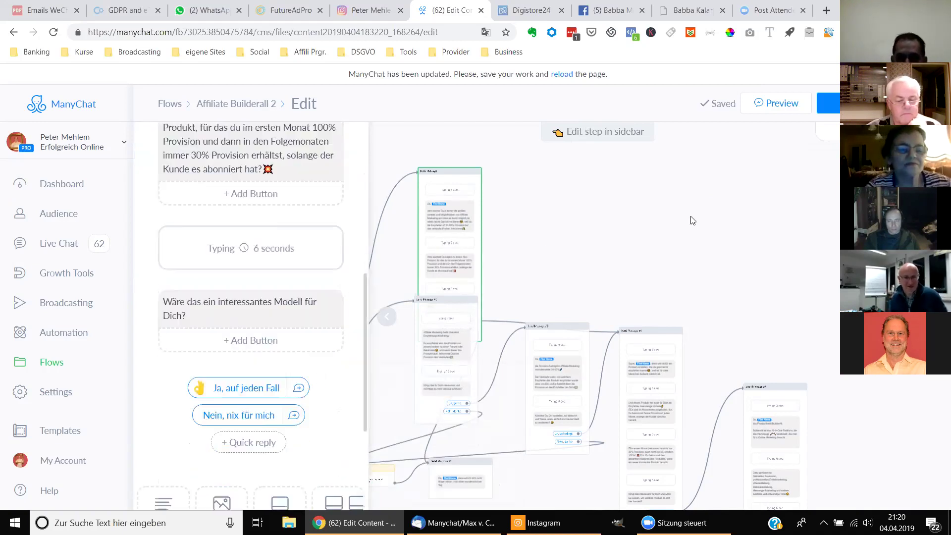
- Close the message editor, publish the updated flow and arrange its steps in orderly columns
click(712, 226)
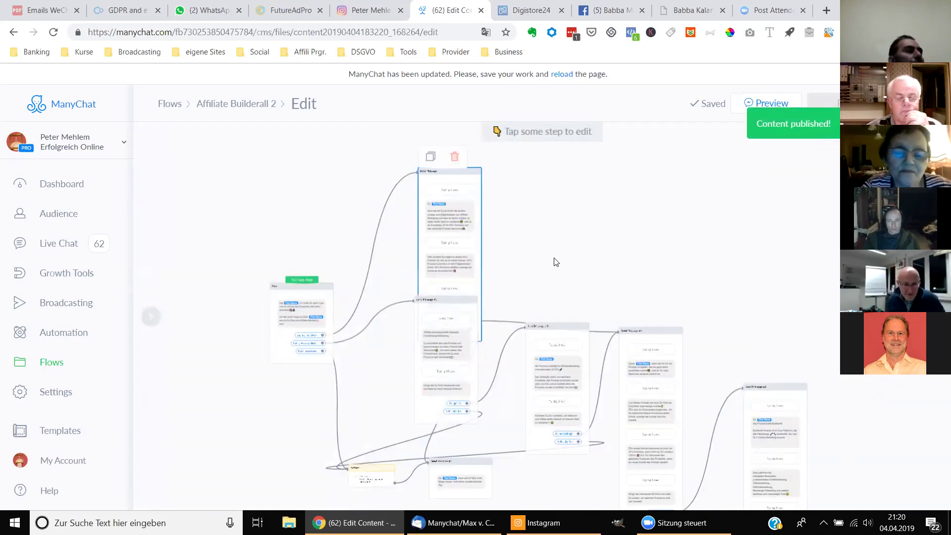
mouse_move(471, 193)
drag(472, 196, 512, 171)
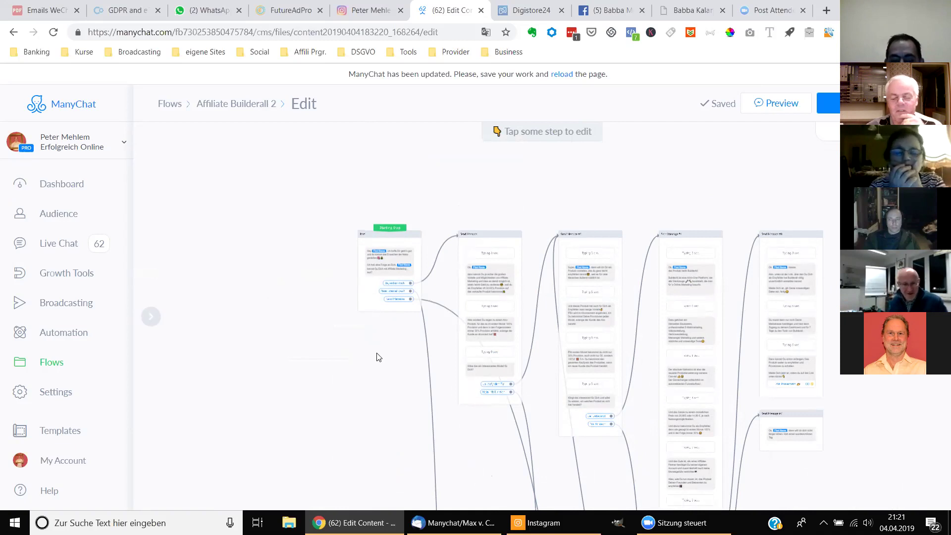
- Examine the arranged flow as a whole, then the texts, typing delays and reply branches of its message steps up close
drag(301, 343, 243, 315)
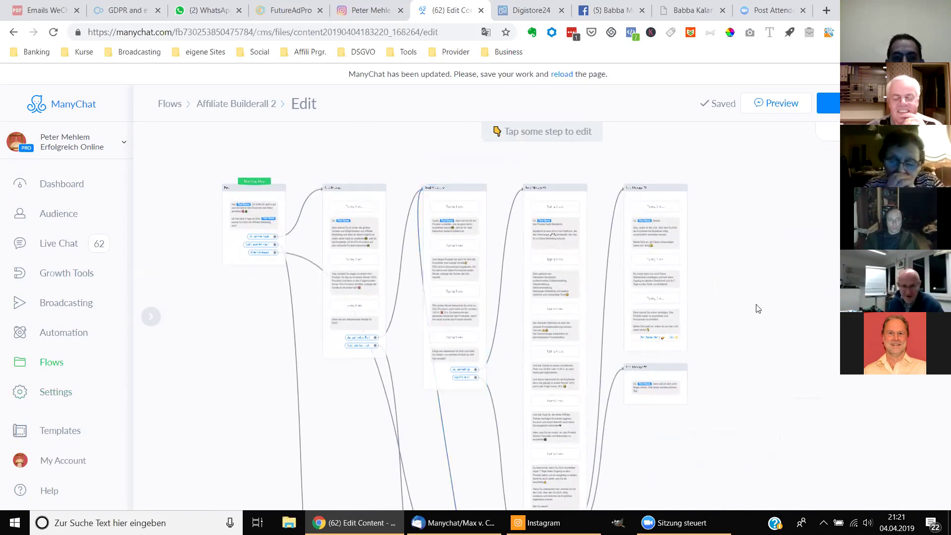
scroll(757, 308, down, 2)
scroll(761, 302, down, 1)
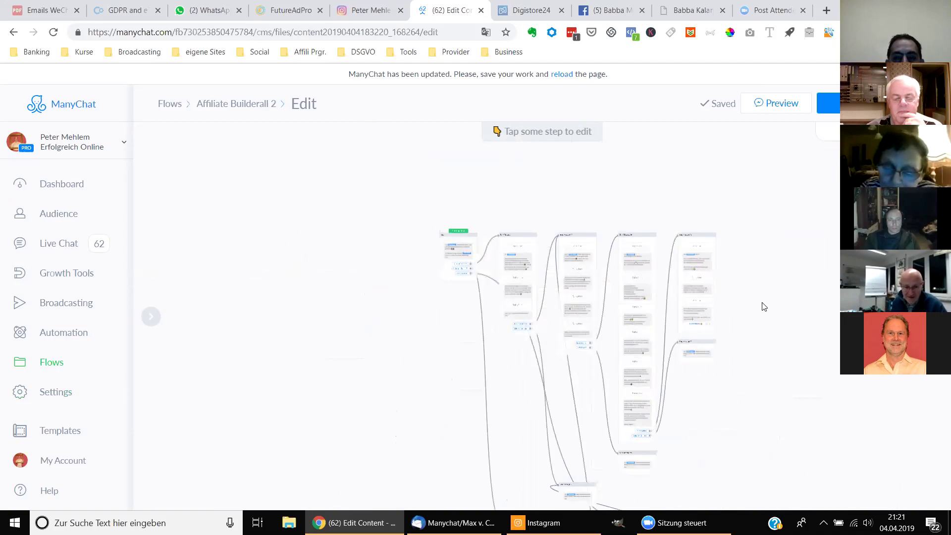
scroll(762, 310, down, 1)
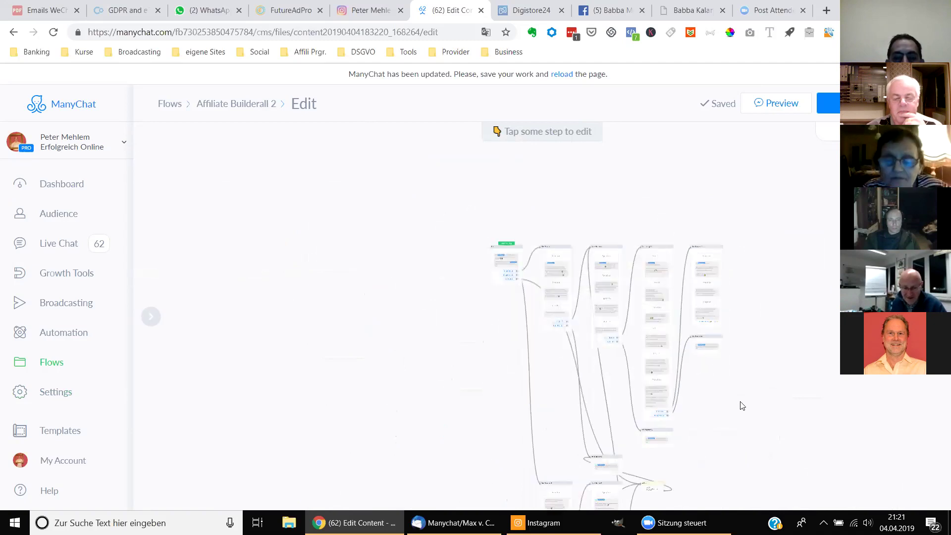
drag(520, 368, 392, 332)
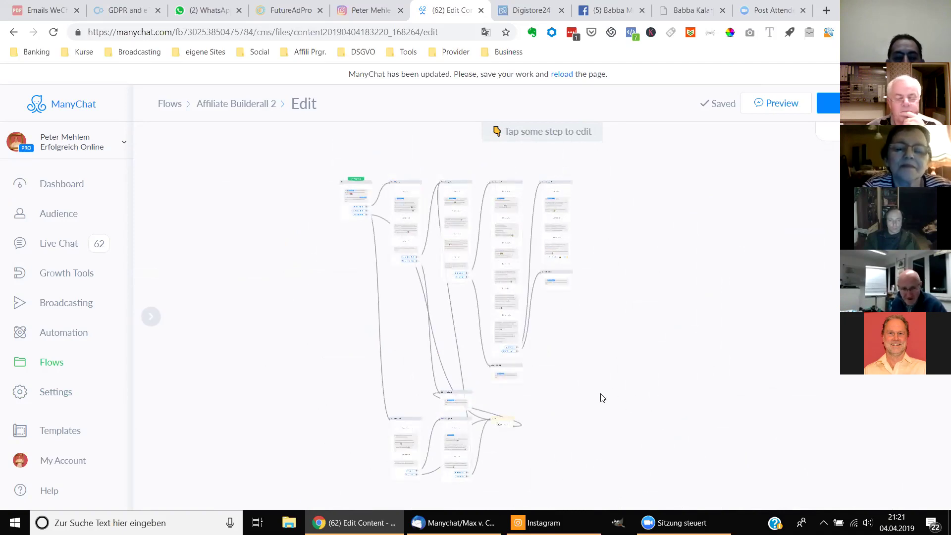
scroll(593, 397, up, 3)
scroll(594, 399, up, 2)
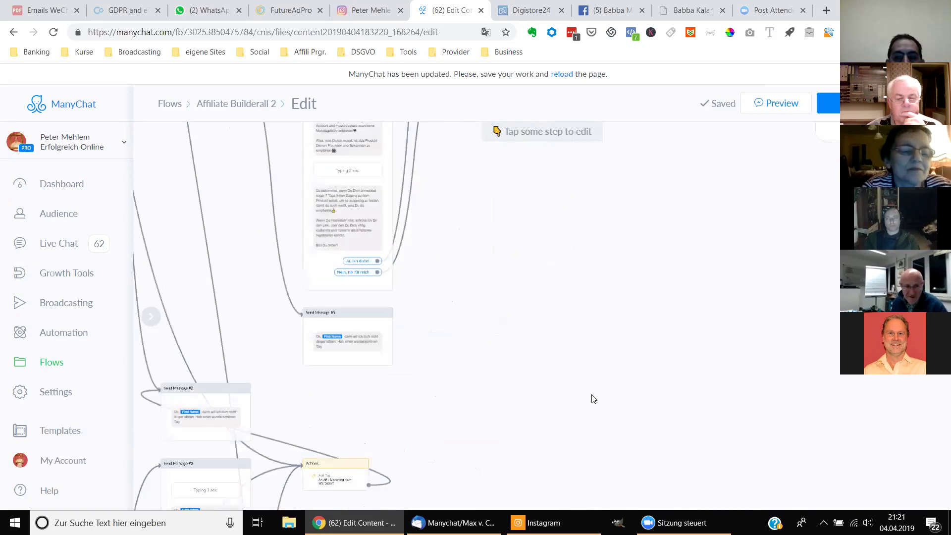
scroll(644, 476, left, 6)
scroll(644, 477, up, 3)
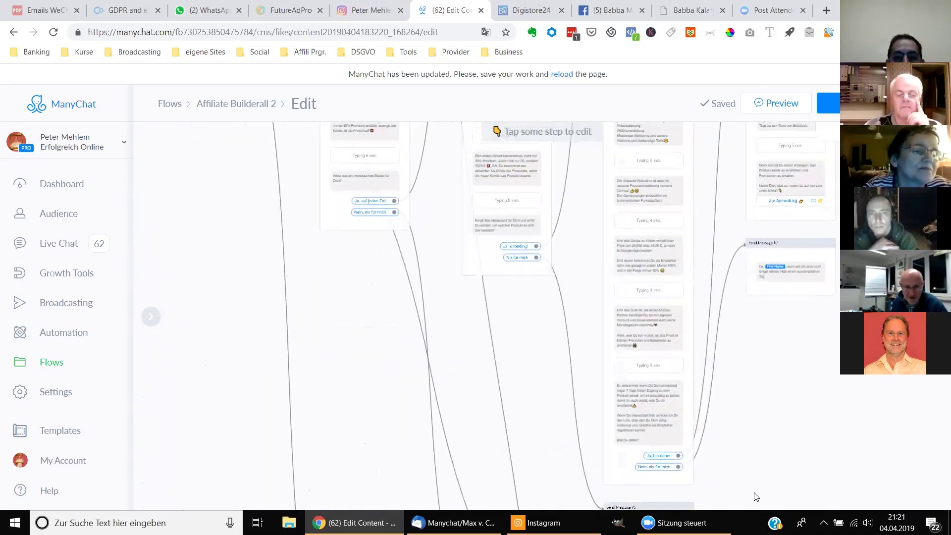
scroll(517, 364, up, 2)
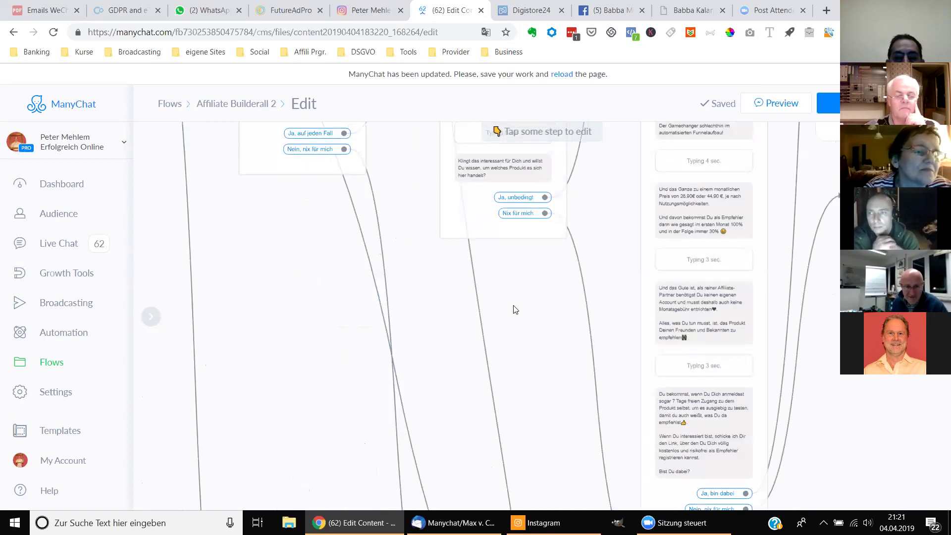
scroll(515, 371, up, 4)
drag(512, 464, 495, 502)
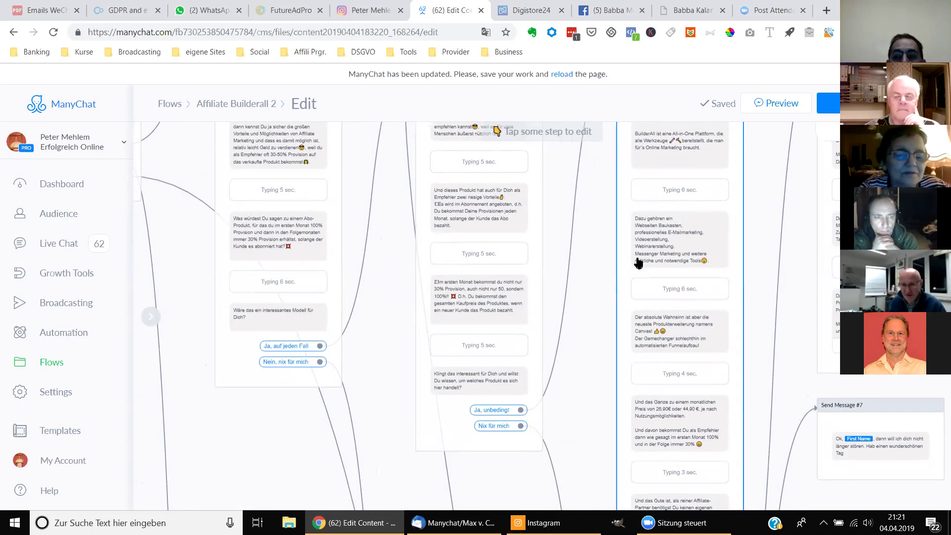
scroll(683, 279, up, 2)
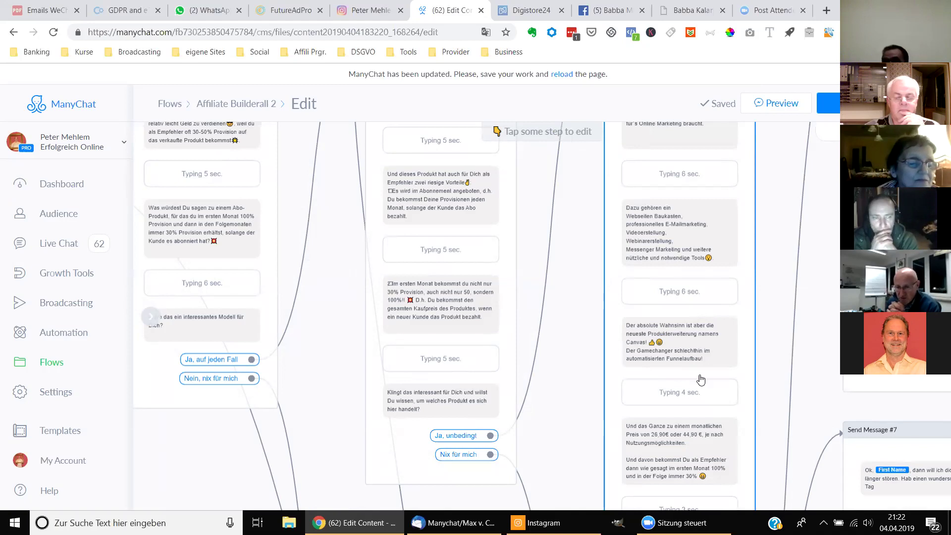
- Open Send Message #6 and review its text blocks and typing delays down to the "Bist Du dabei?" message
click(884, 426)
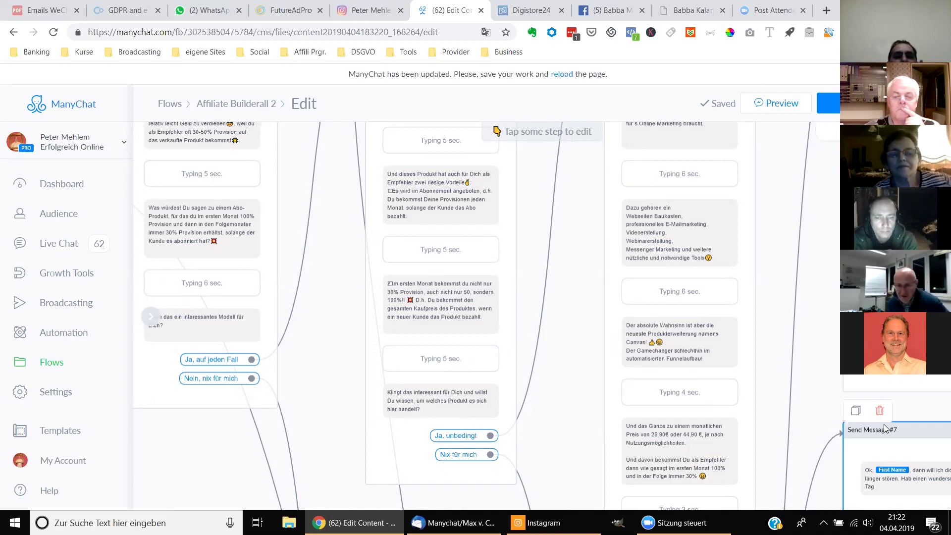
click(719, 382)
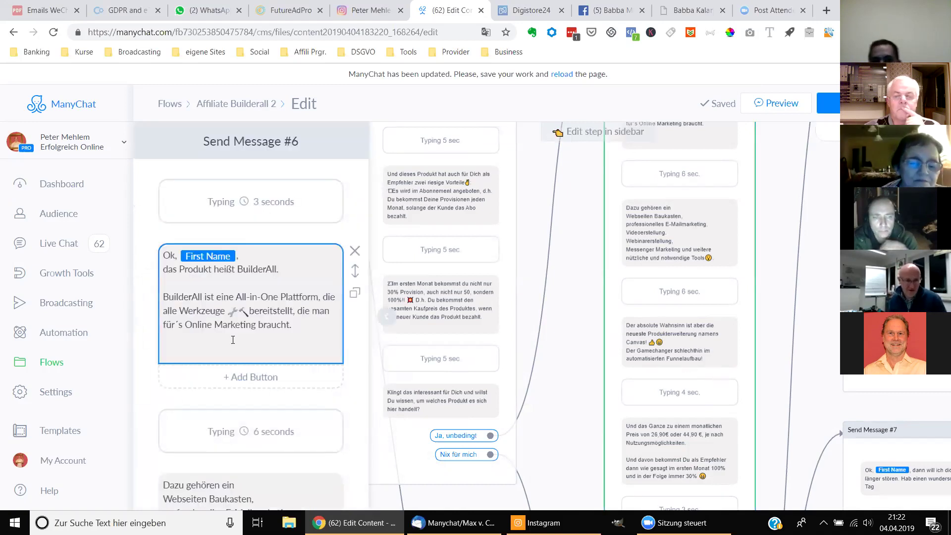
scroll(187, 382, down, 3)
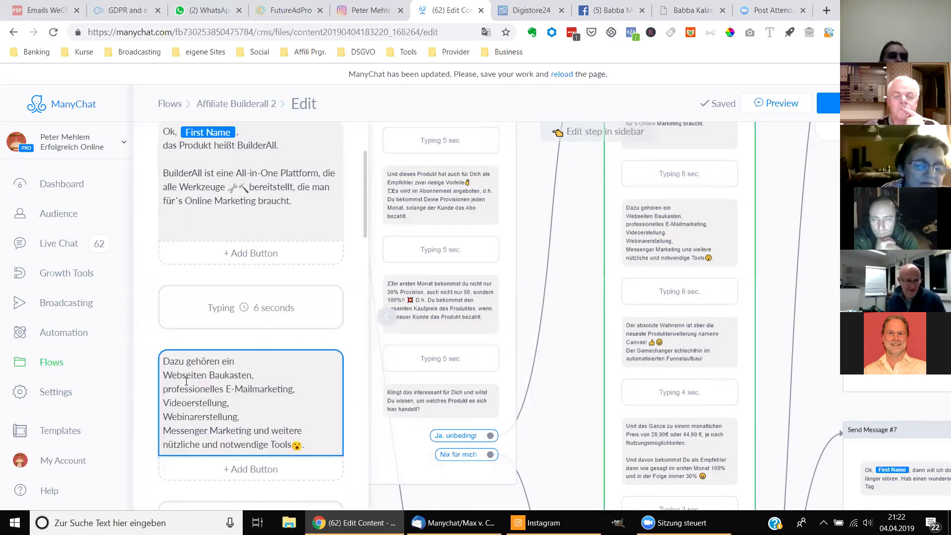
scroll(186, 384, down, 3)
scroll(186, 390, down, 4)
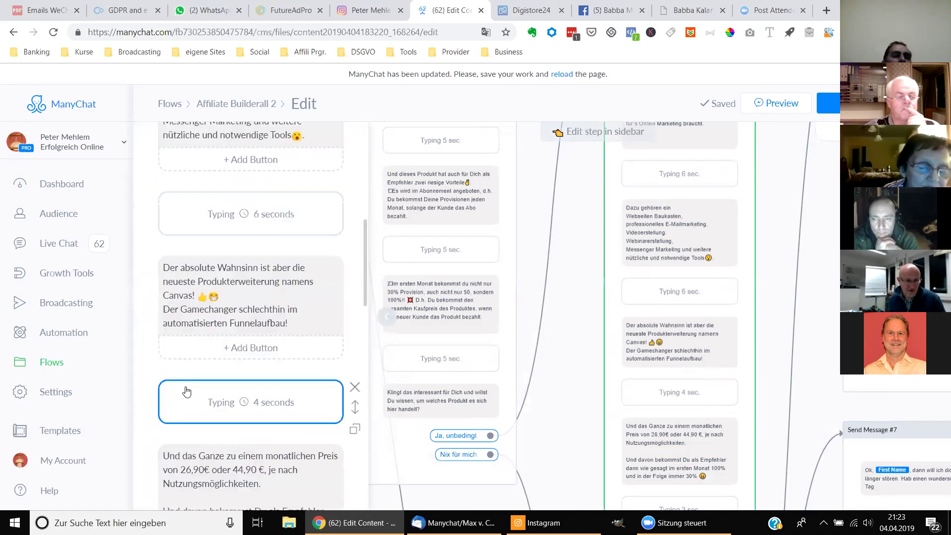
scroll(186, 384, down, 1)
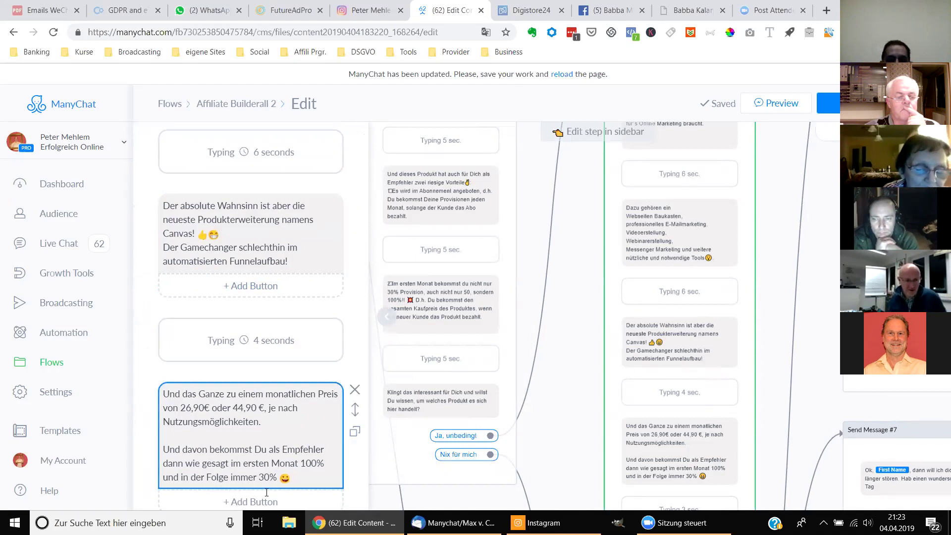
scroll(260, 445, down, 2)
scroll(256, 407, down, 1)
scroll(257, 407, down, 5)
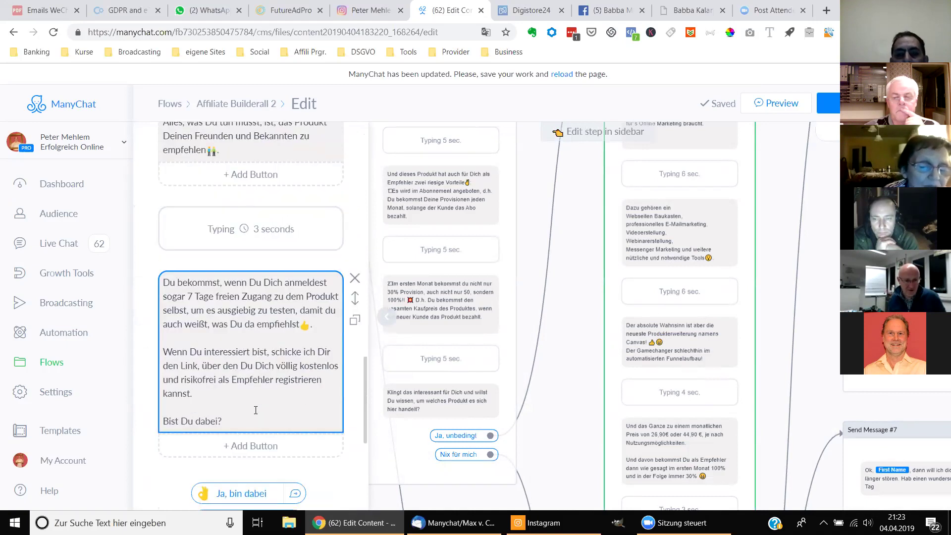
- Add an image block to Send Message #6 beneath the text block ending in "Bist Du dabei?"
scroll(256, 410, down, 2)
scroll(256, 413, down, 2)
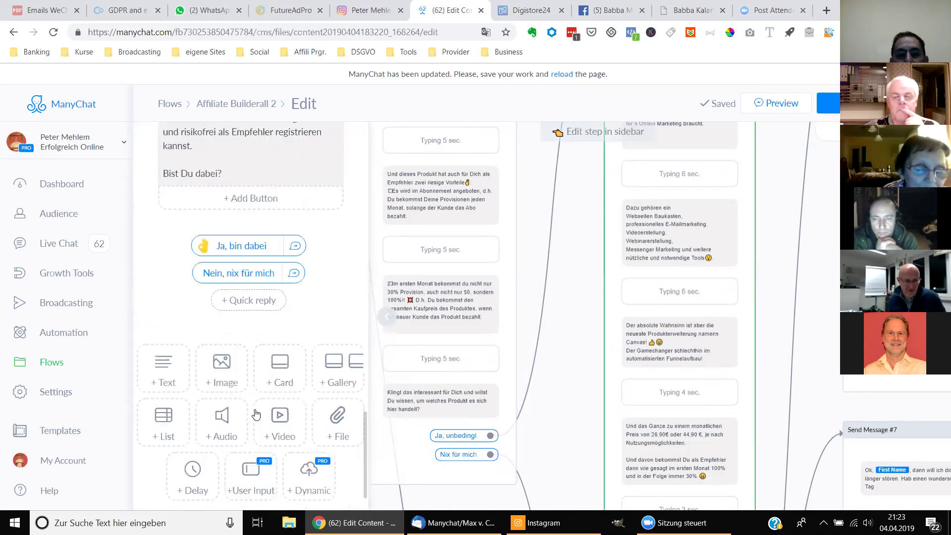
scroll(256, 413, up, 1)
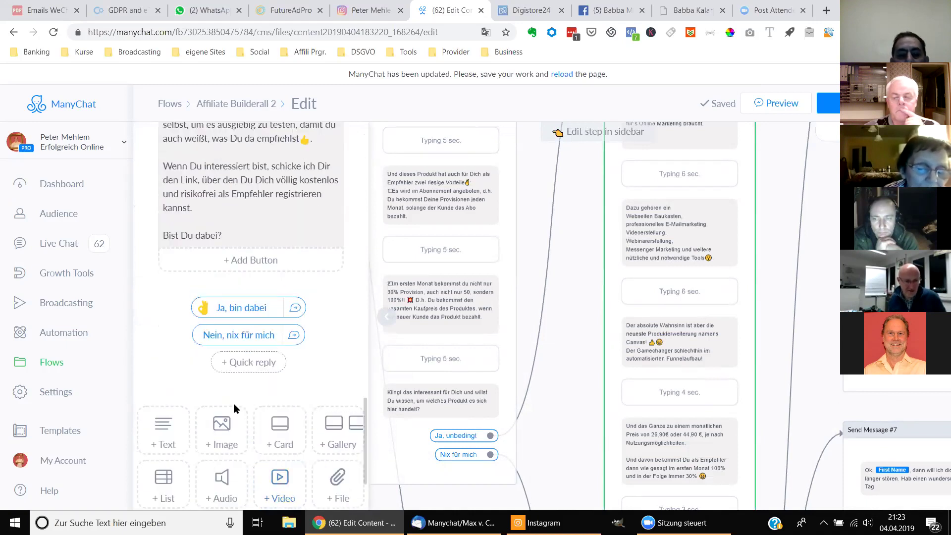
click(221, 429)
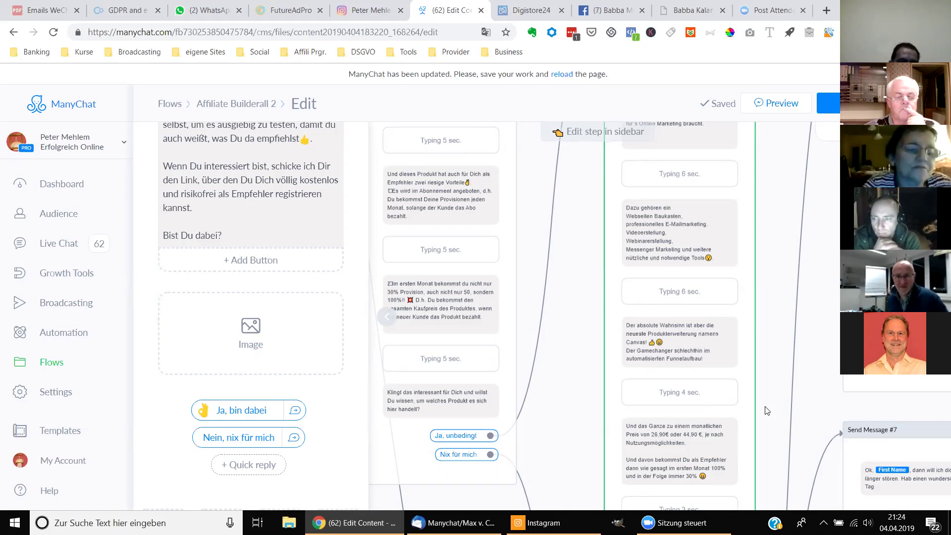
- Switch to the Facebook page inbox and save the received Builderall Canvas picture as a JPEG in the Downloads folder
click(614, 8)
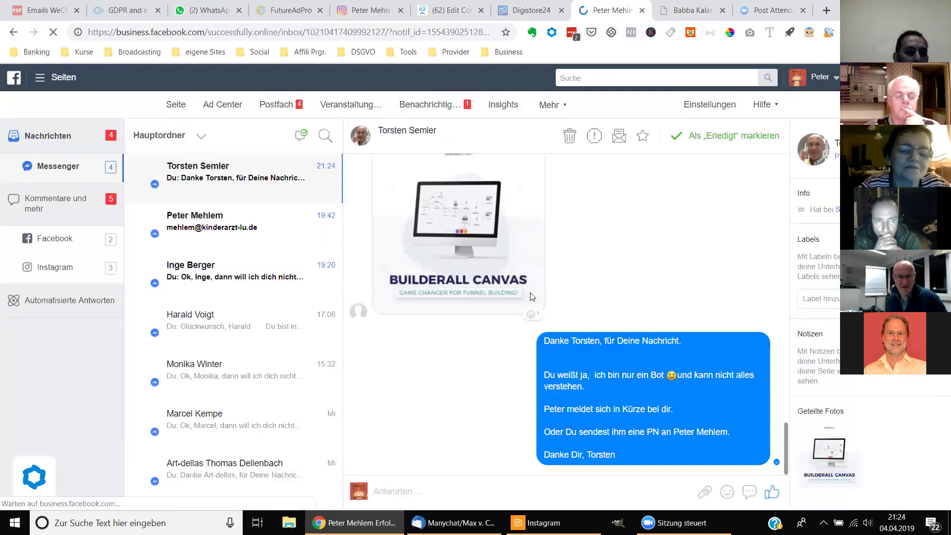
right_click(447, 222)
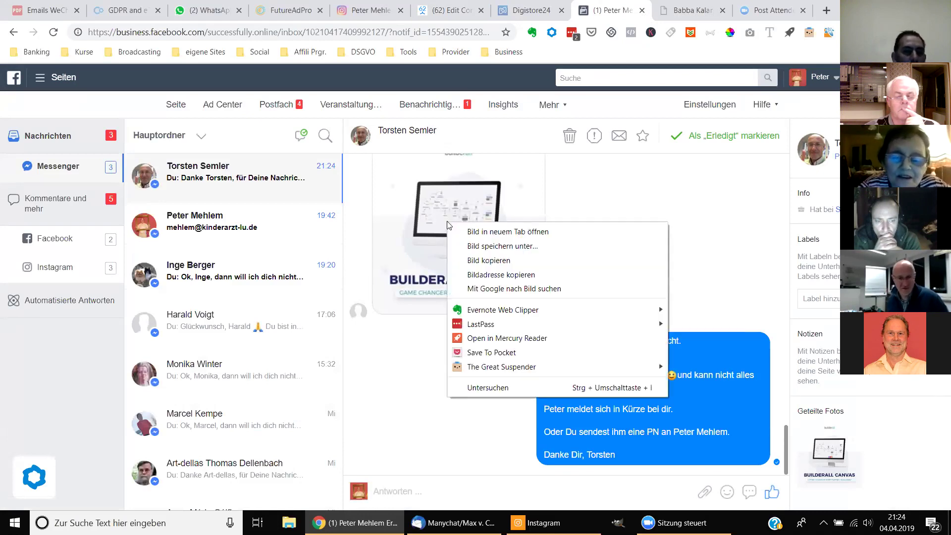
click(497, 248)
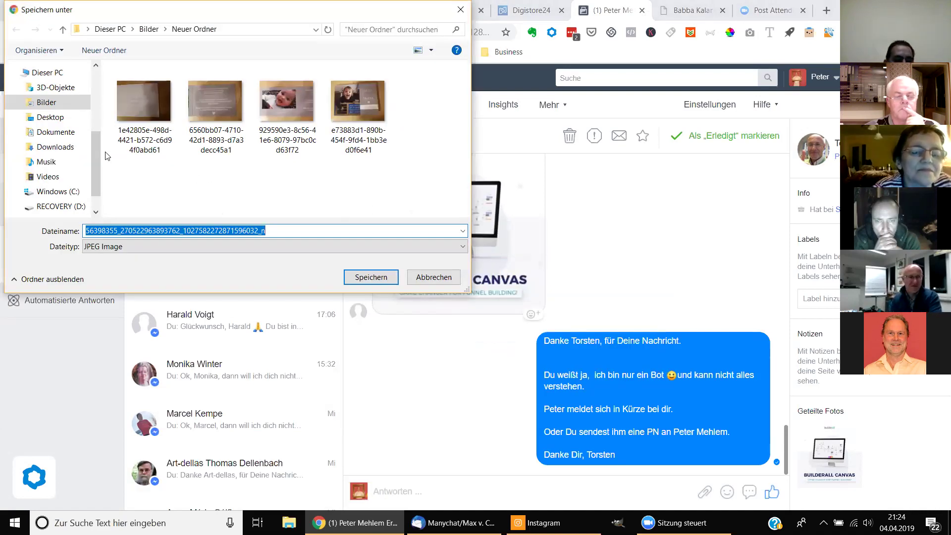
click(53, 148)
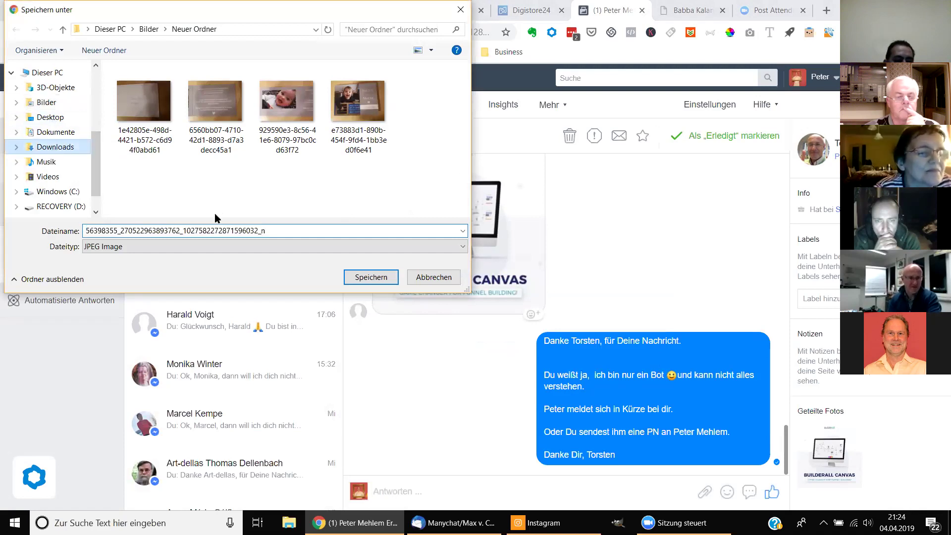
click(371, 278)
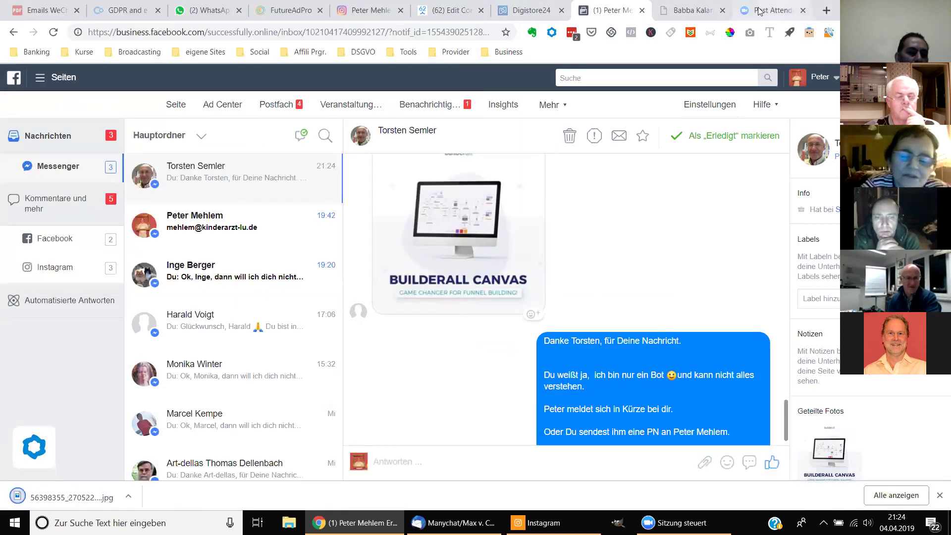
- Return to the ManyChat flow and upload the downloaded Builderall Canvas picture into the empty image block
click(473, 6)
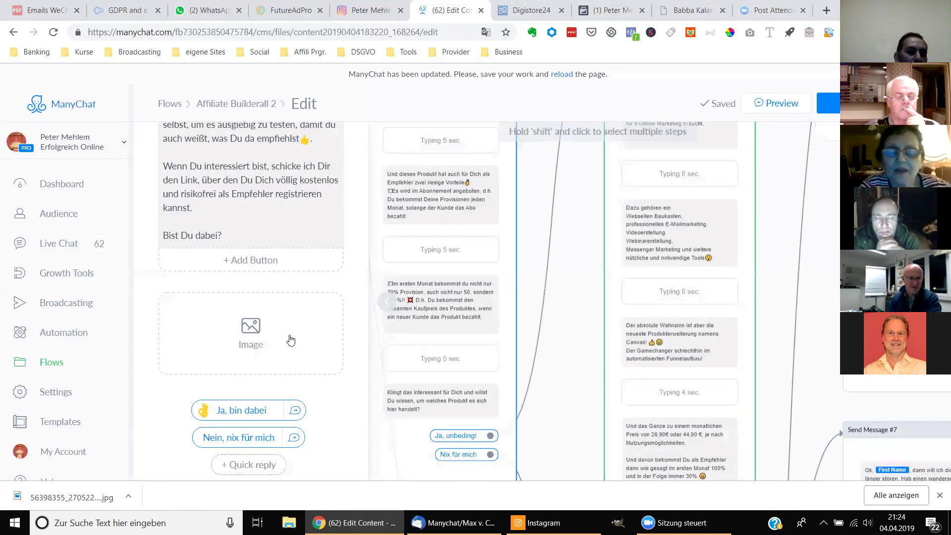
click(257, 344)
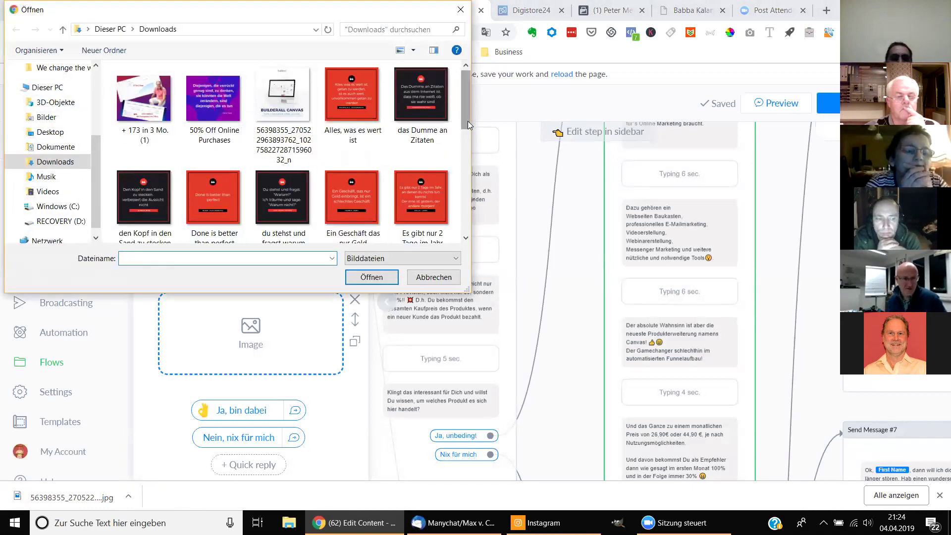
double_click(285, 96)
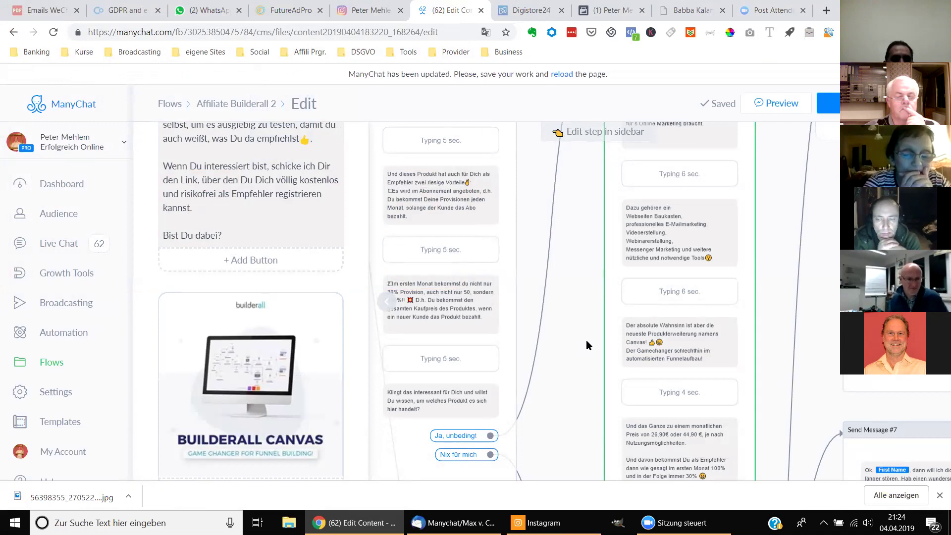
click(282, 375)
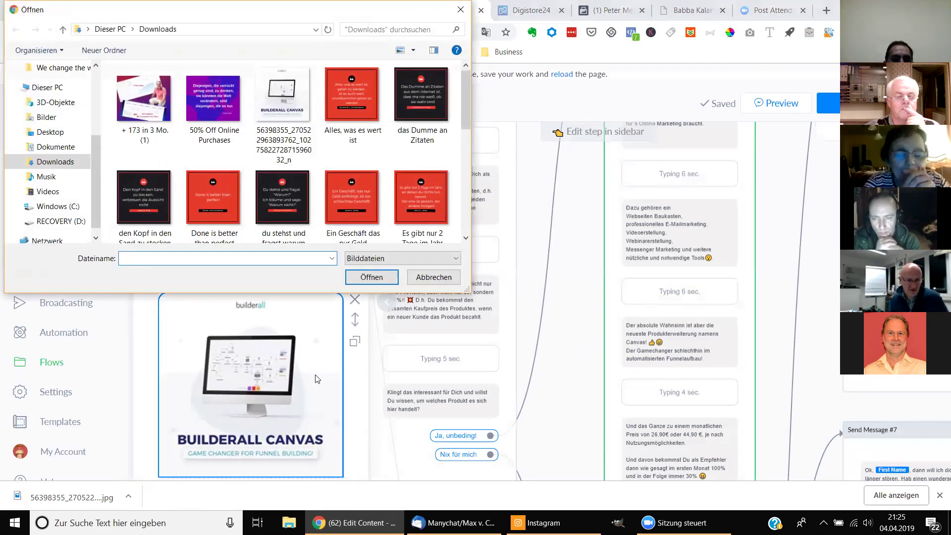
click(424, 276)
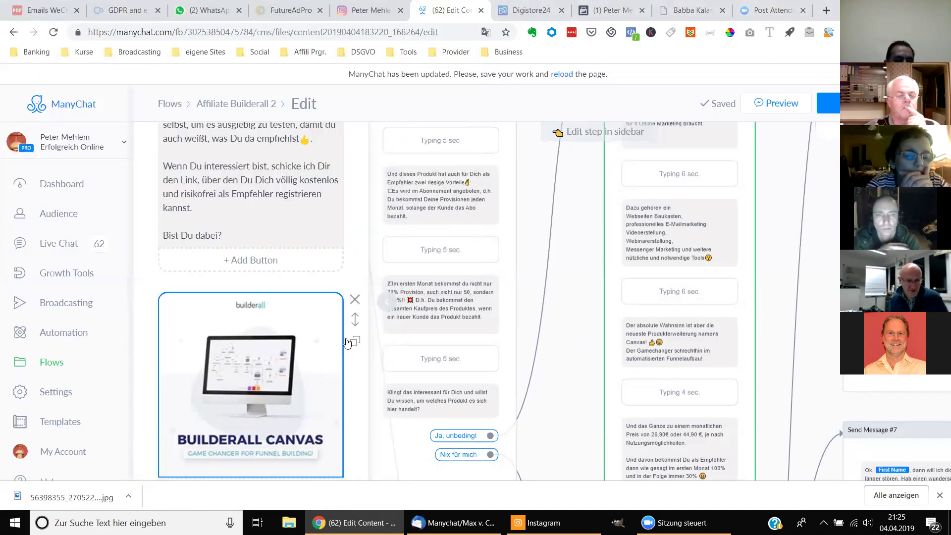
- Move the picture directly beneath the "Der absolute Wahnsinn" text in Send Message #6 and close the message editor
drag(355, 318, 347, 474)
drag(344, 477, 323, 402)
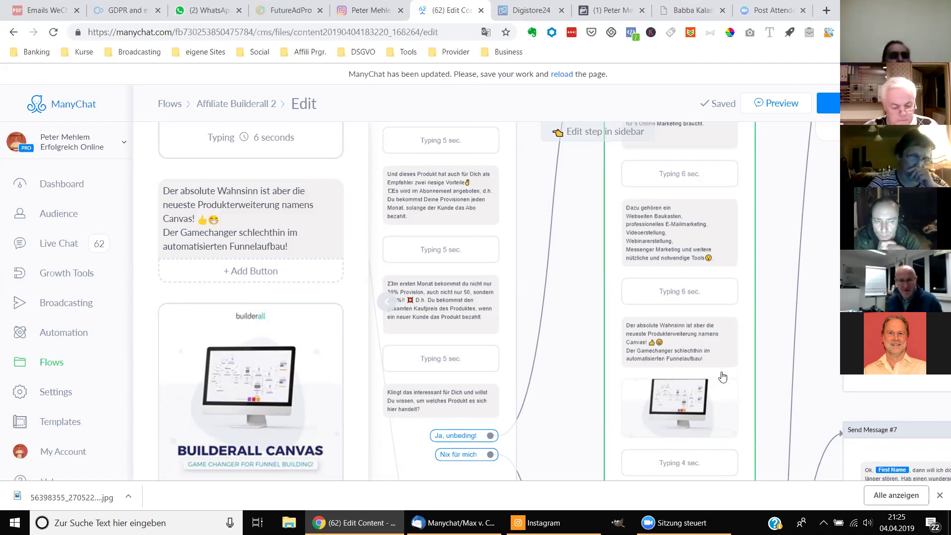
click(780, 326)
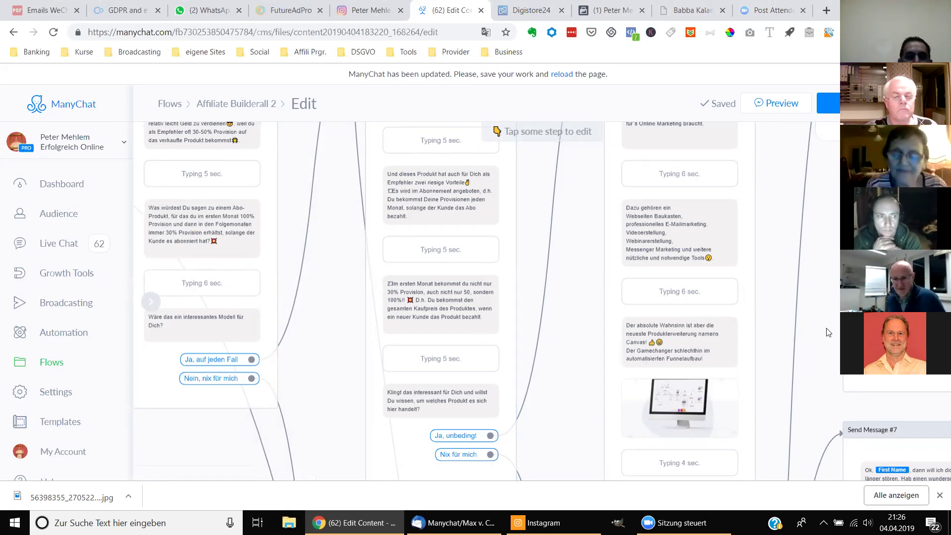
- Move the Send Message #5 step down on the canvas, clear of the reply options of Send Message #6
scroll(817, 332, down, 5)
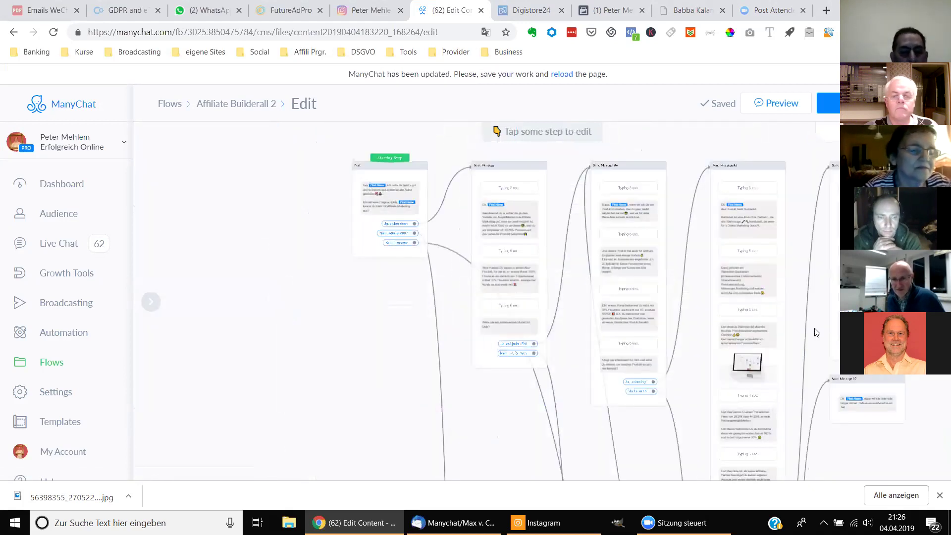
scroll(816, 333, down, 1)
drag(773, 305, 583, 335)
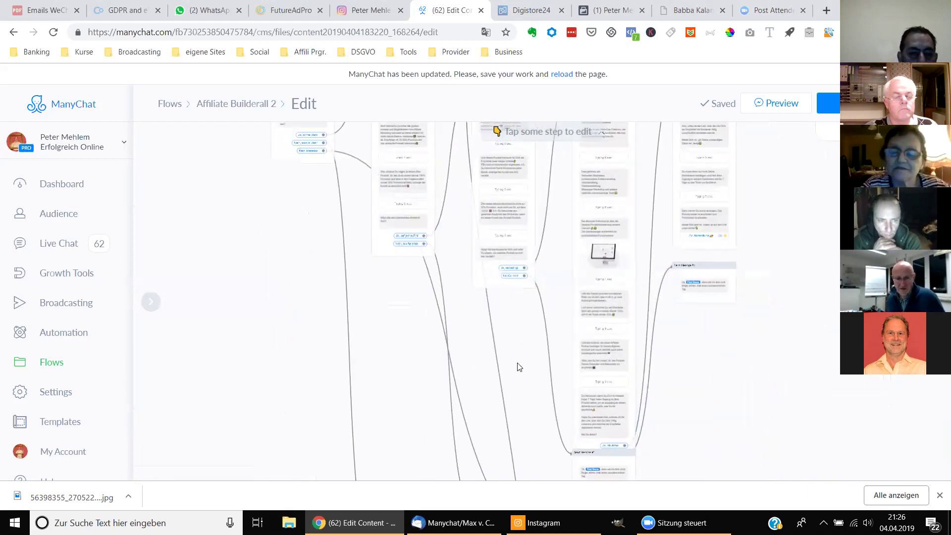
click(485, 245)
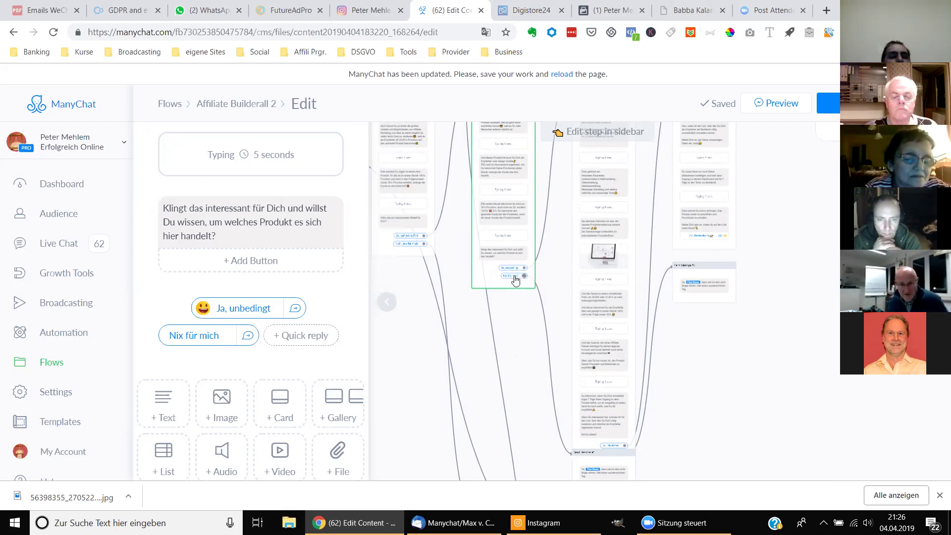
click(631, 466)
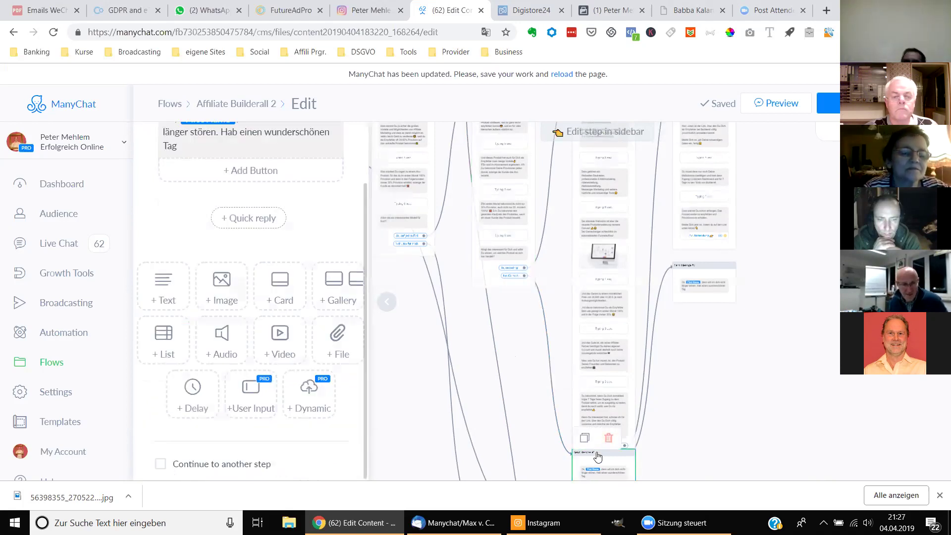
scroll(206, 244, up, 3)
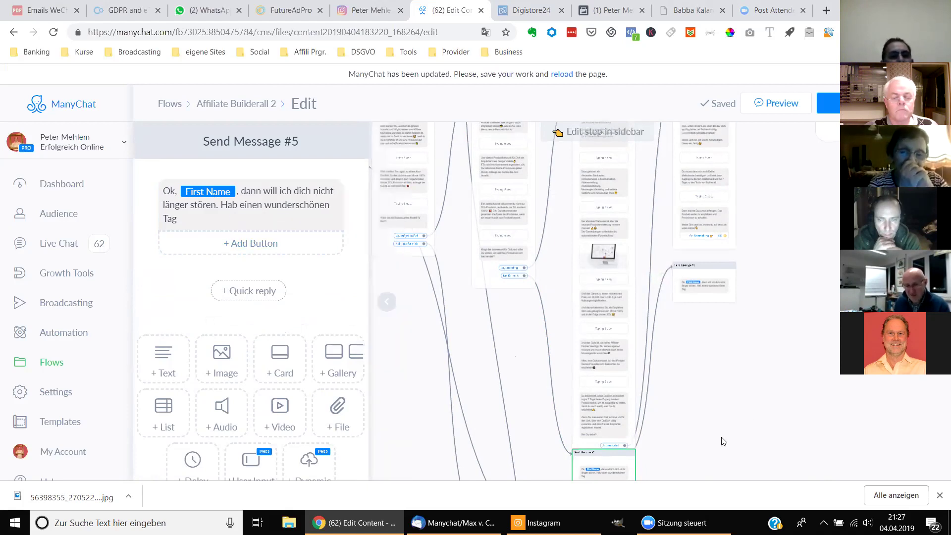
scroll(783, 409, down, 1)
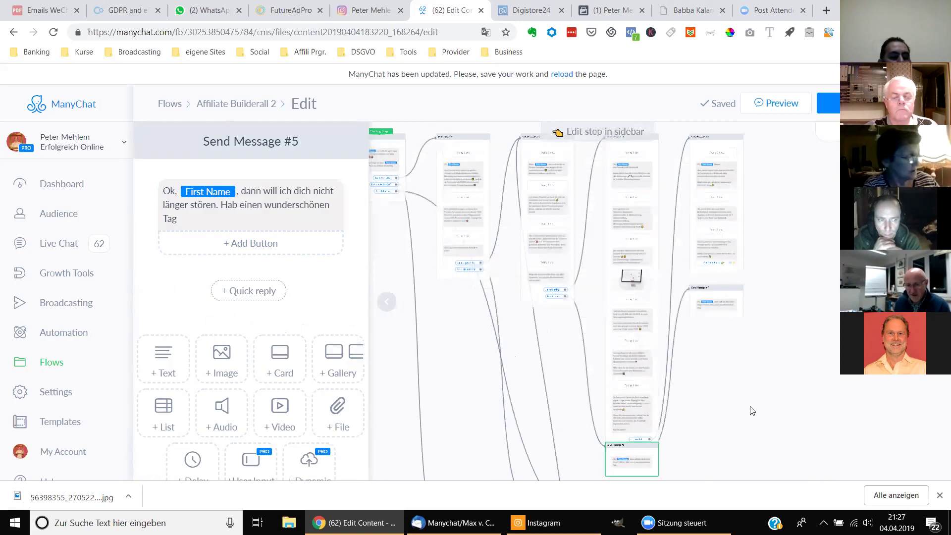
drag(646, 462, 612, 425)
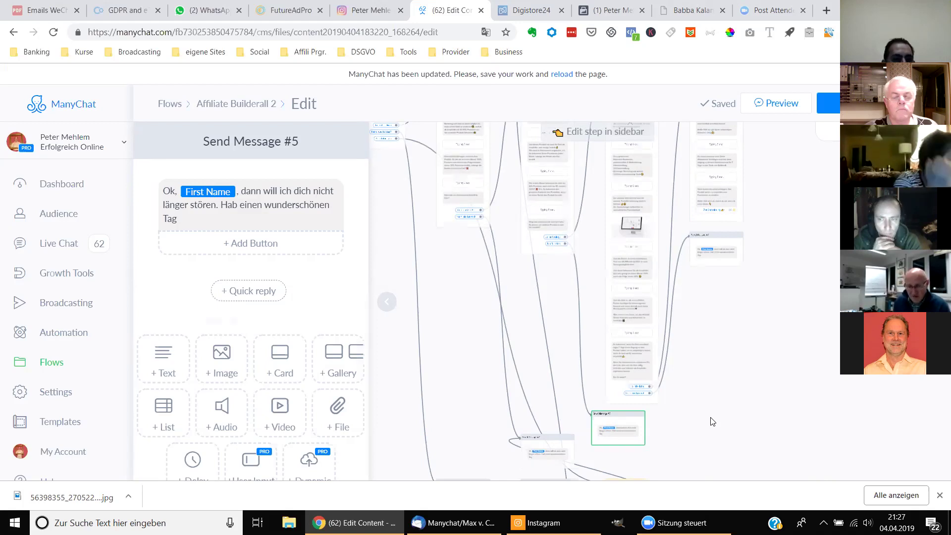
- Close the Send Message #5 editor and publish the updated flow
mouse_move(641, 446)
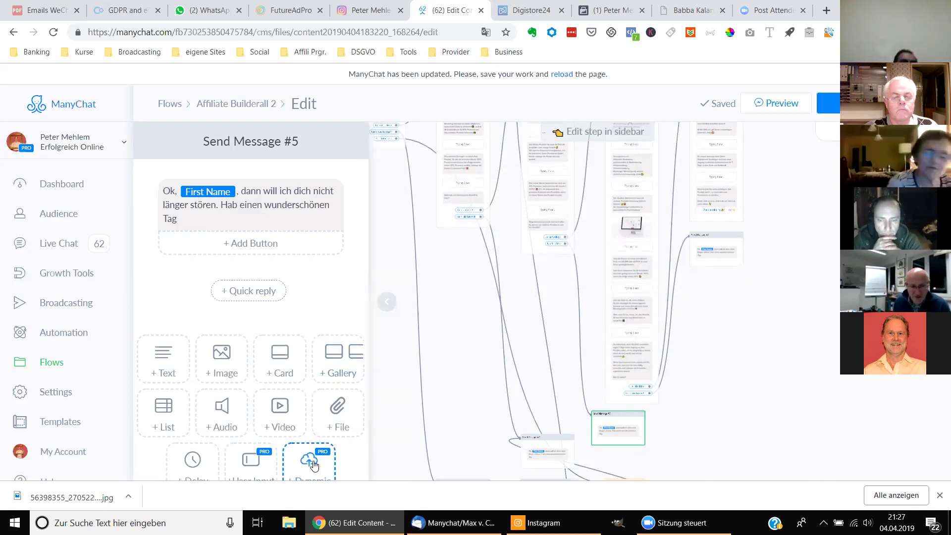
scroll(266, 461, down, 1)
scroll(266, 461, down, 1)
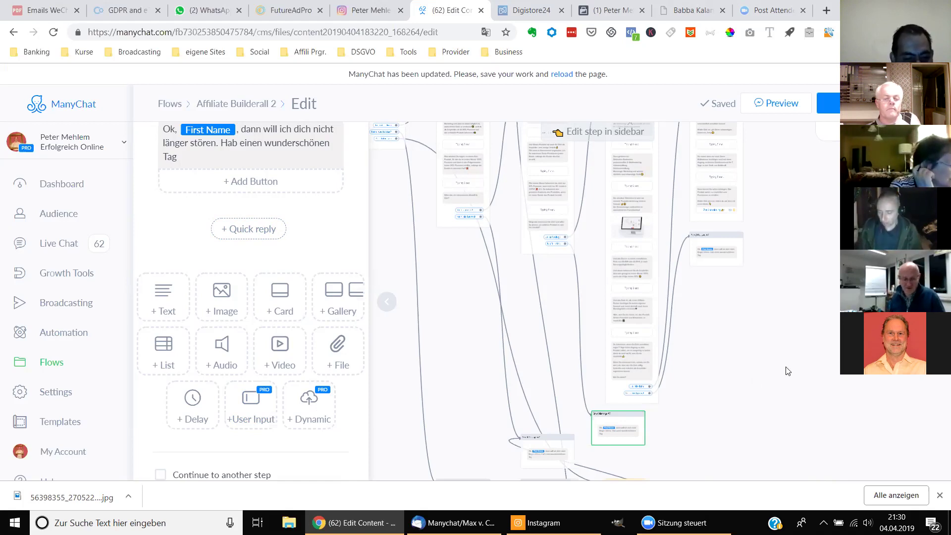
click(831, 349)
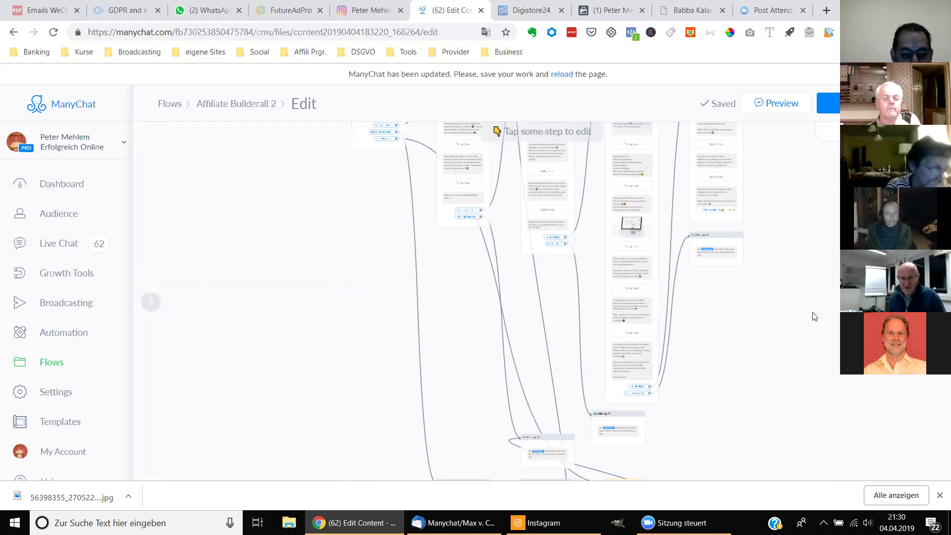
scroll(747, 442, down, 2)
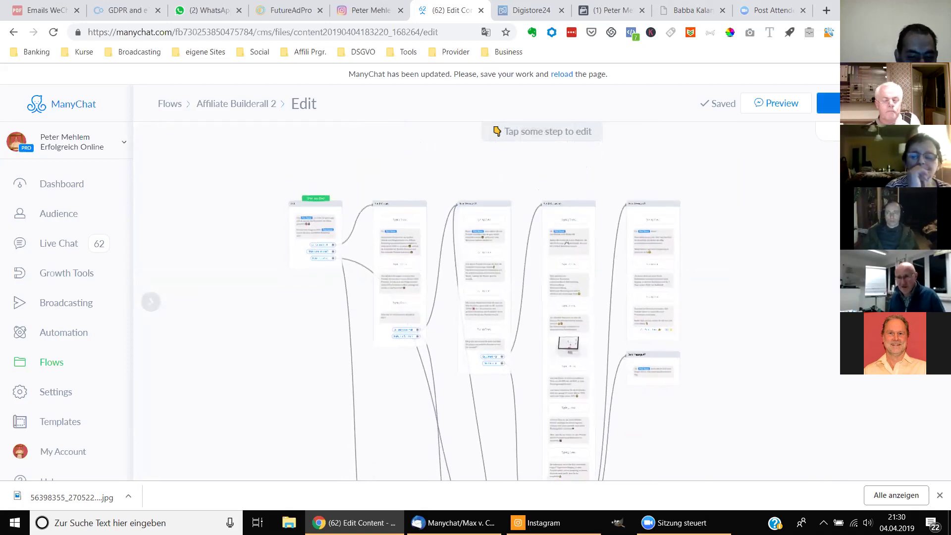
click(828, 103)
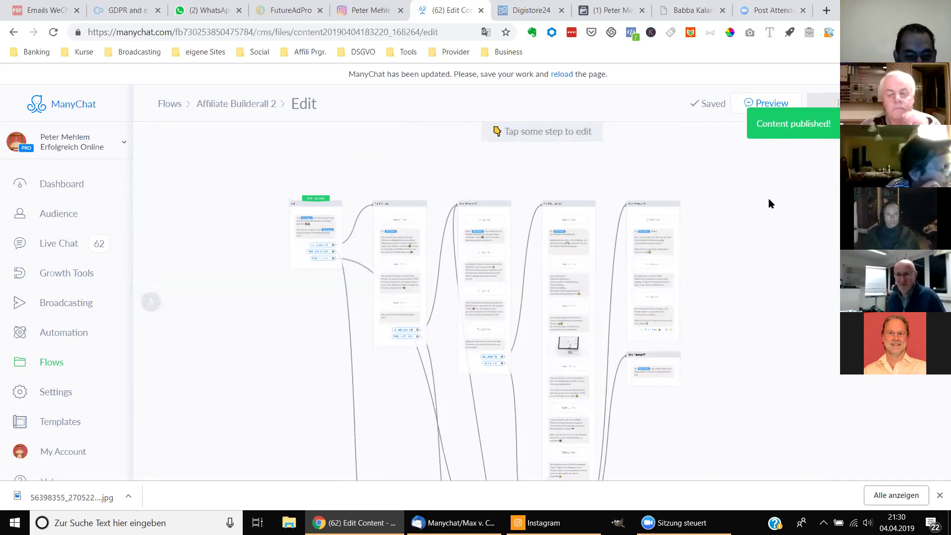
- Preview the flow in Messenger and answer its questions with "Ja, sicher doch", "Ja, auf jeden Fall" and "Ja, unbedingt"
click(771, 104)
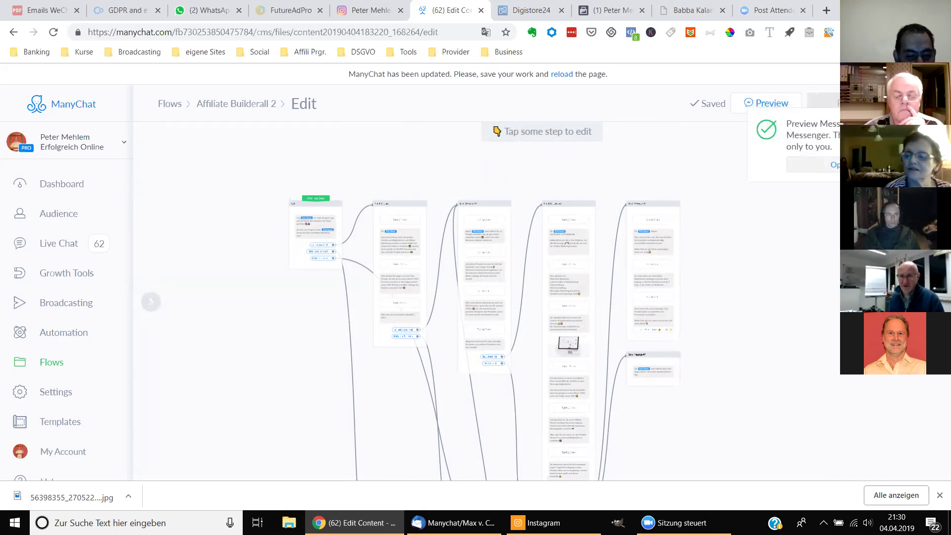
click(832, 165)
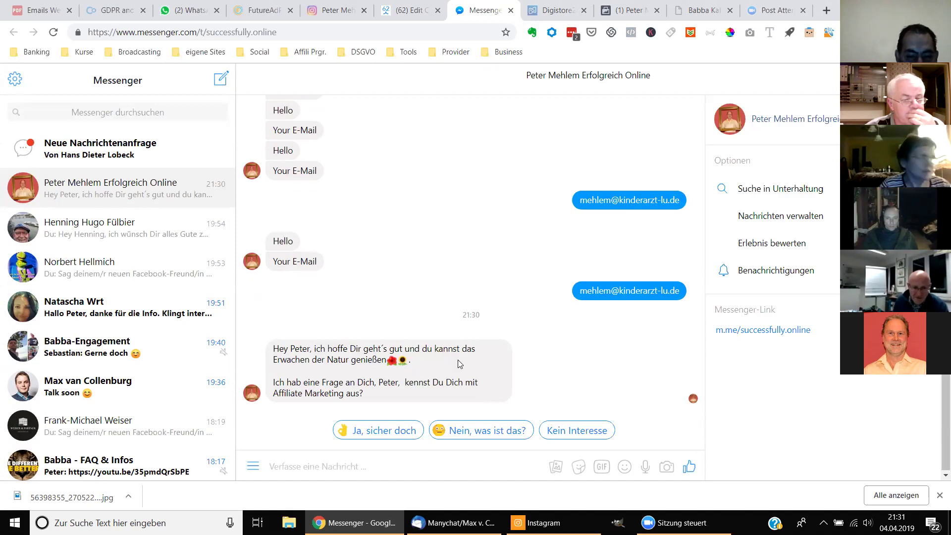
click(378, 430)
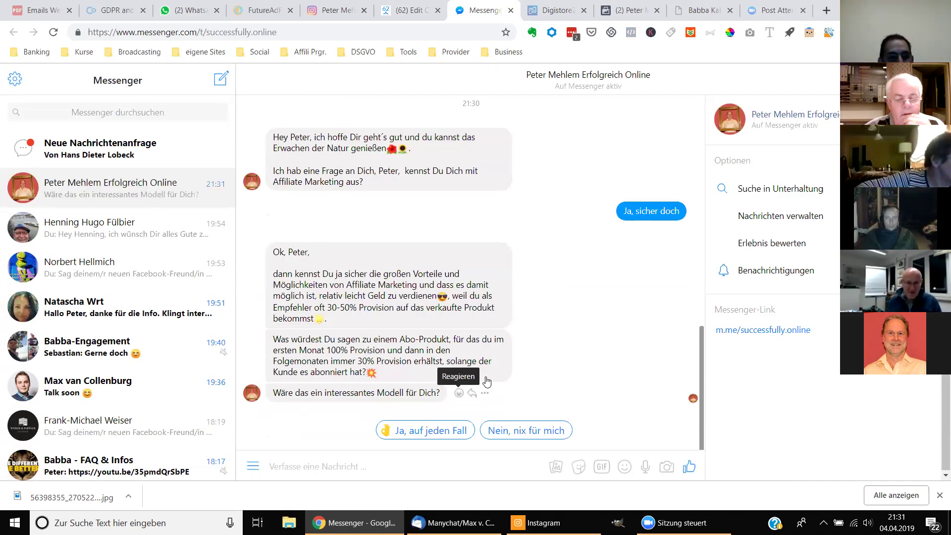
click(432, 431)
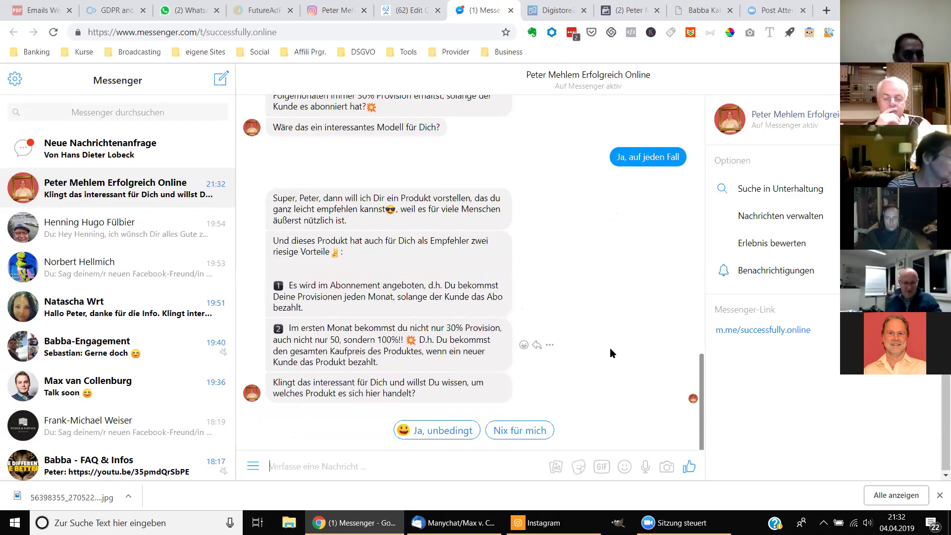
click(443, 434)
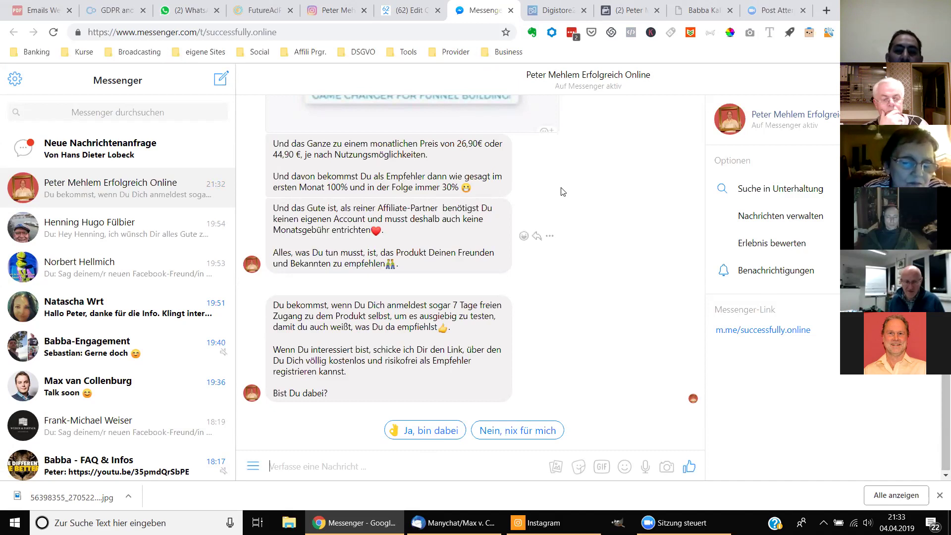
- Switch back to ManyChat and open the general bot settings
click(411, 11)
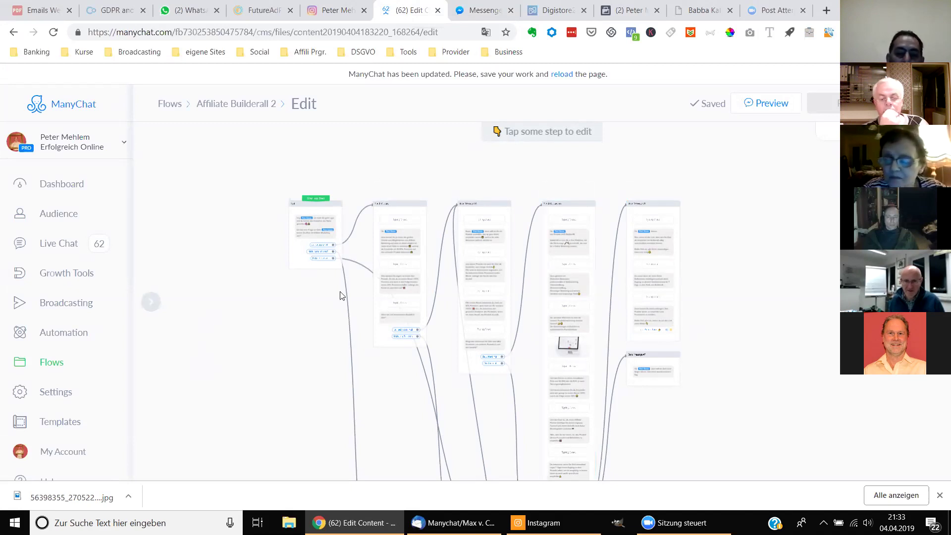
scroll(46, 226, down, 1)
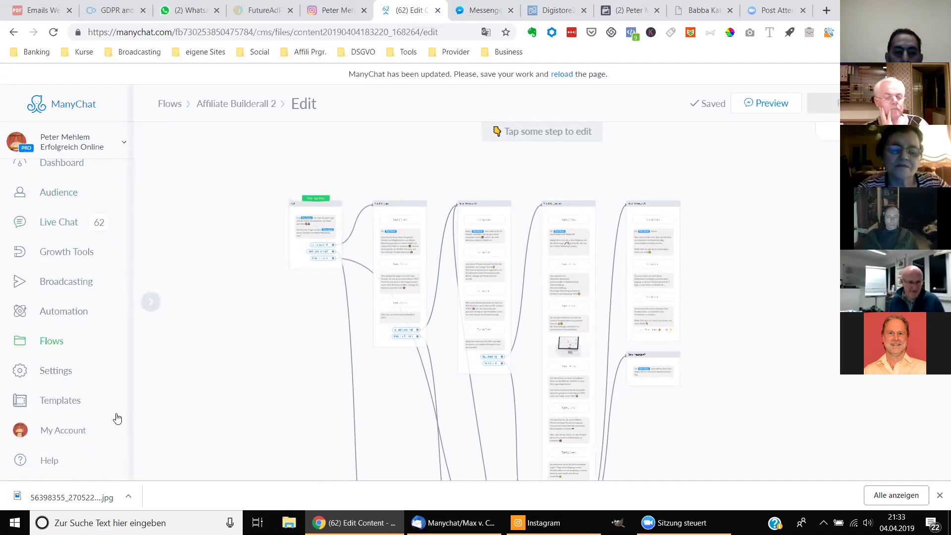
click(57, 371)
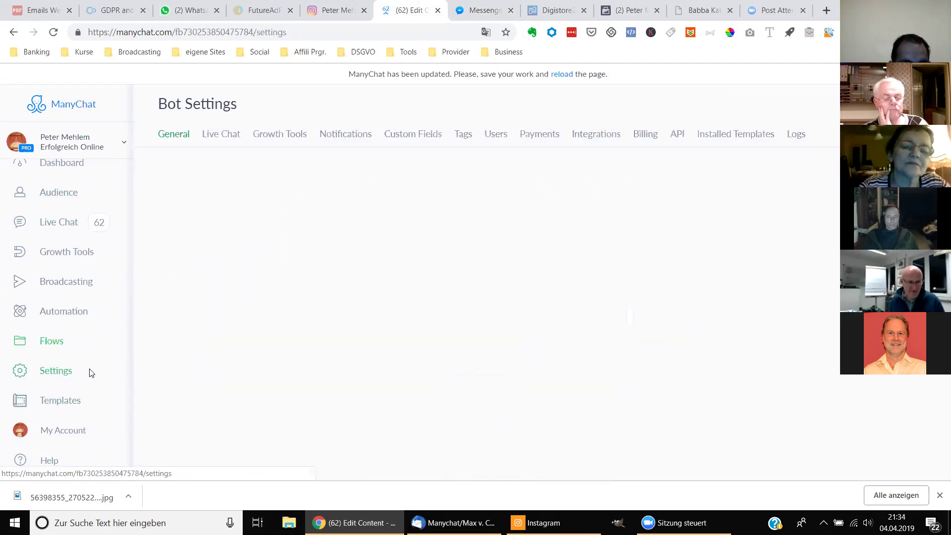
- Examine the General and Notifications bot settings, including link shortening, bot cloning, permission refresh, keyboard input, audience visibility and subscriber reports
scroll(774, 424, down, 3)
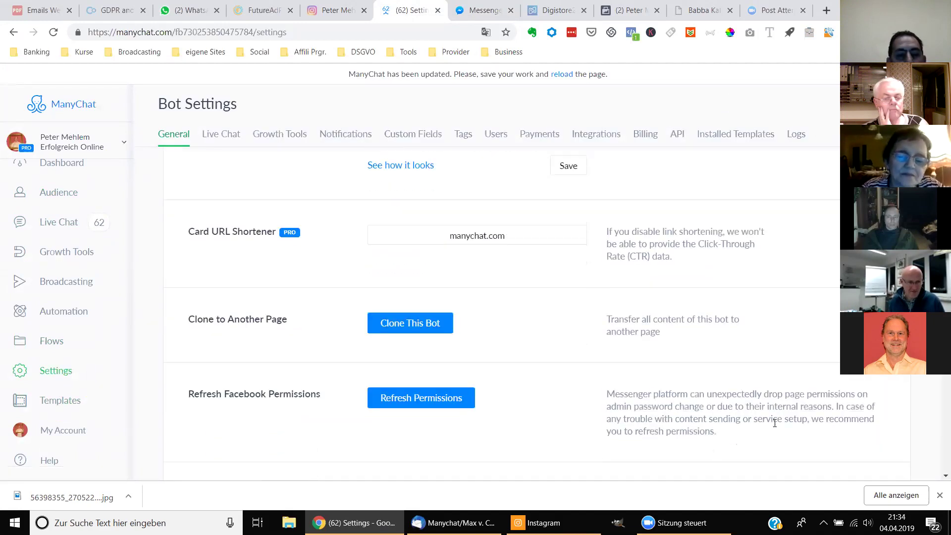
scroll(774, 424, down, 5)
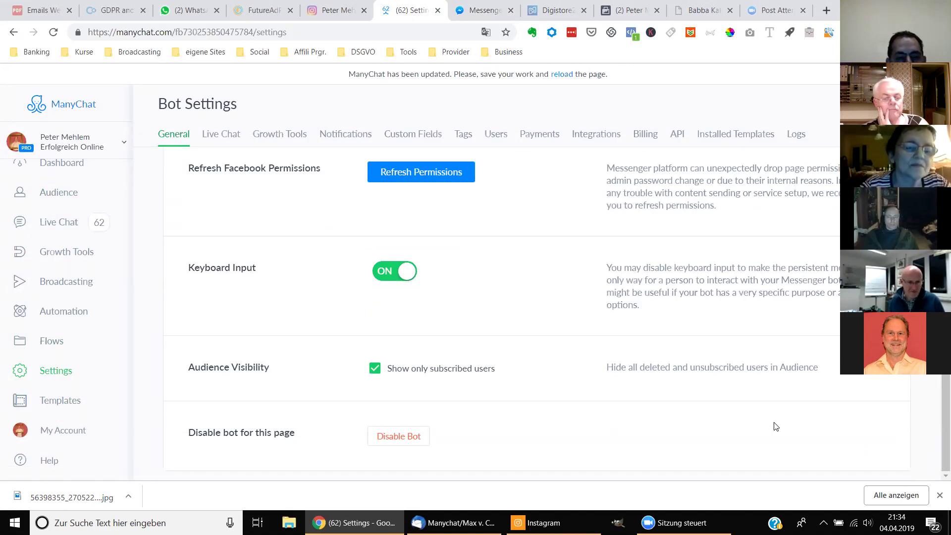
scroll(775, 426, up, 1)
scroll(775, 425, up, 1)
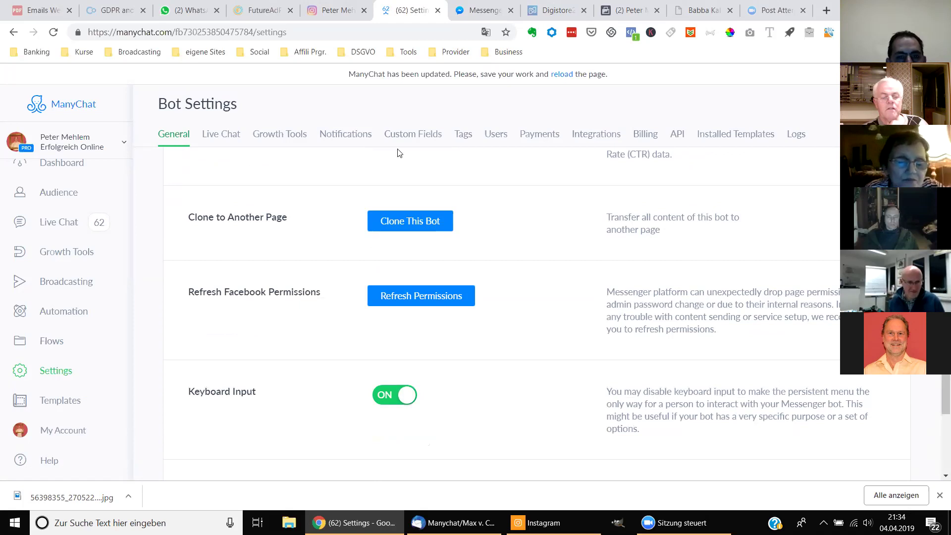
click(355, 135)
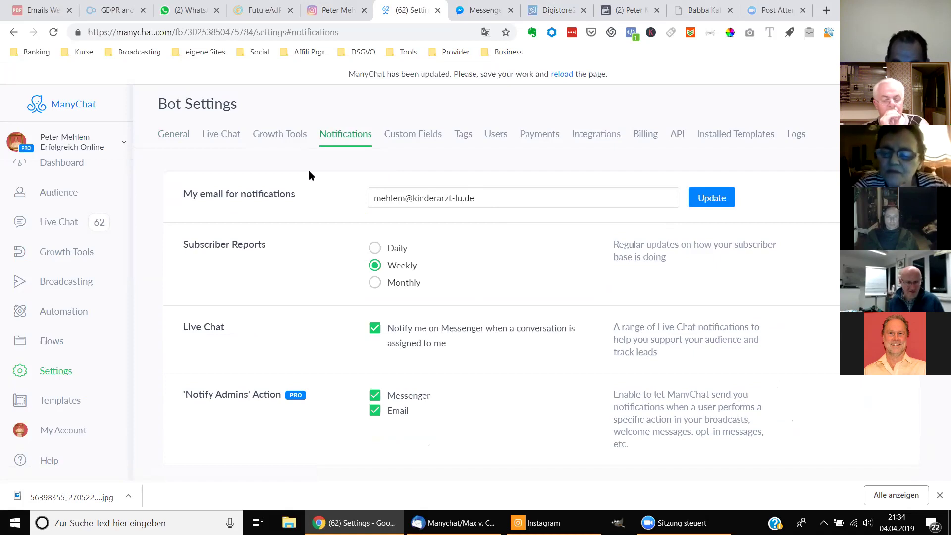
click(176, 138)
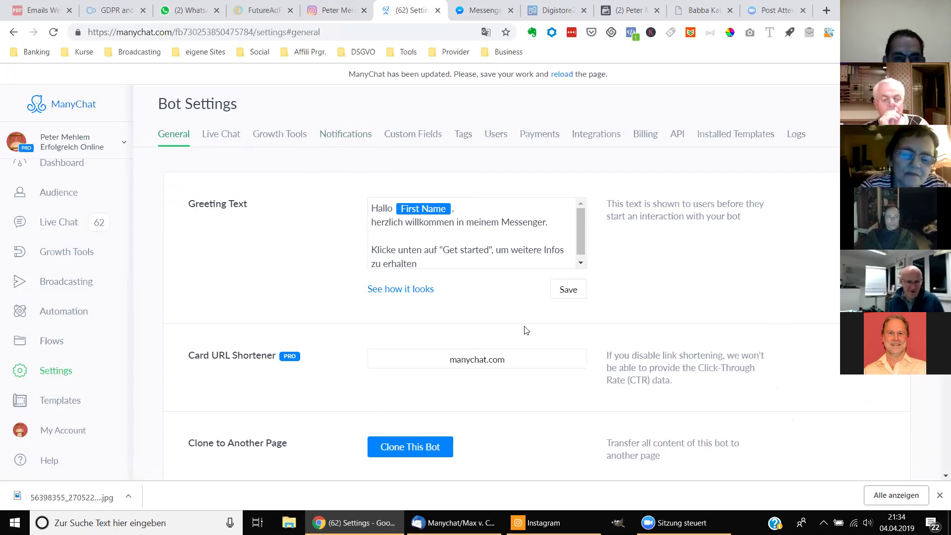
scroll(526, 330, down, 1)
scroll(526, 330, down, 2)
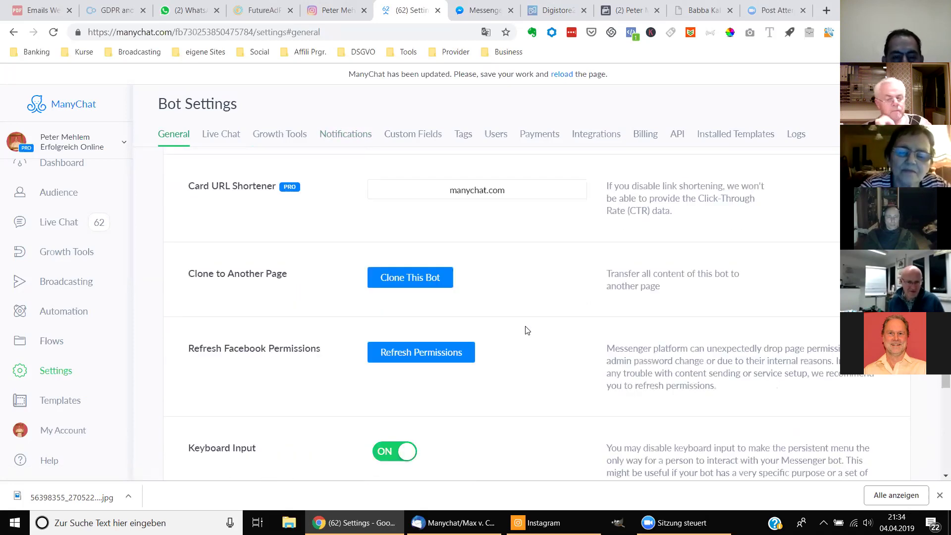
scroll(527, 330, down, 2)
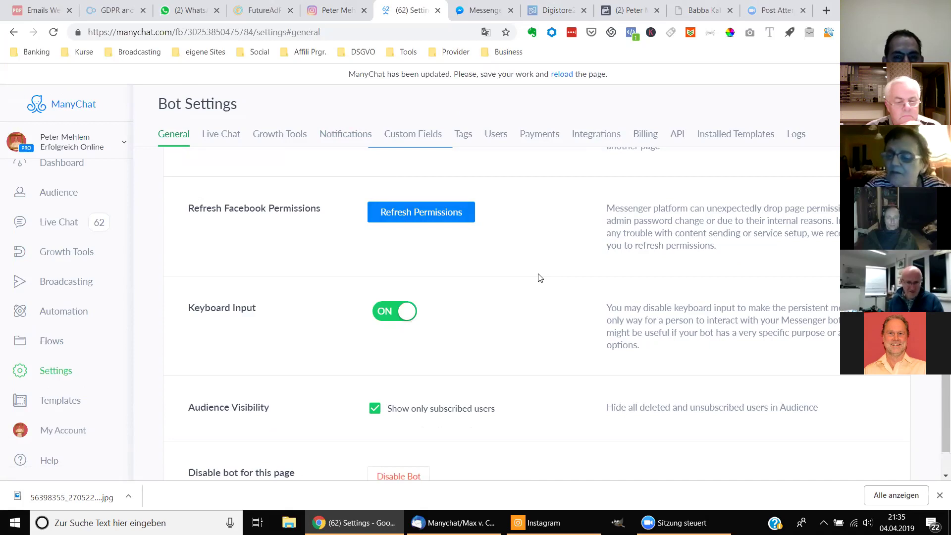
scroll(540, 278, down, 1)
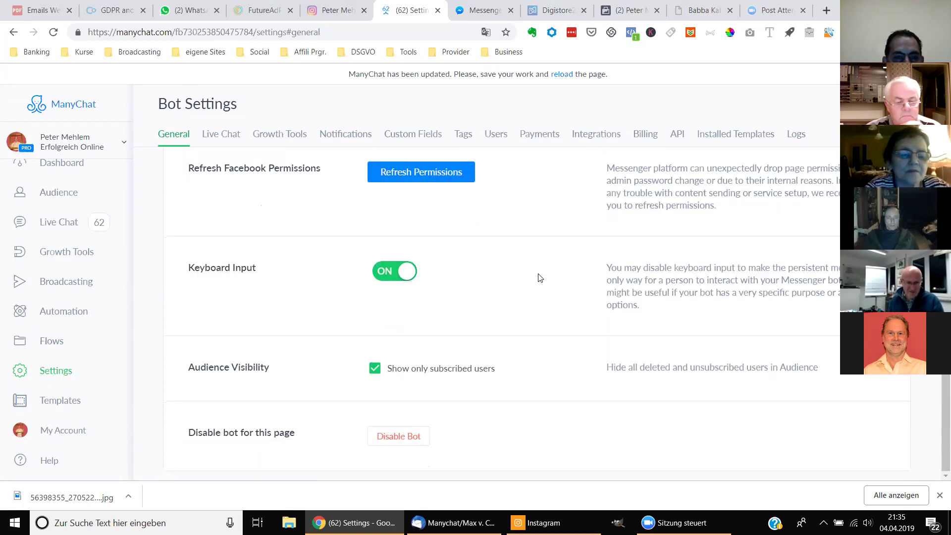
scroll(540, 278, up, 2)
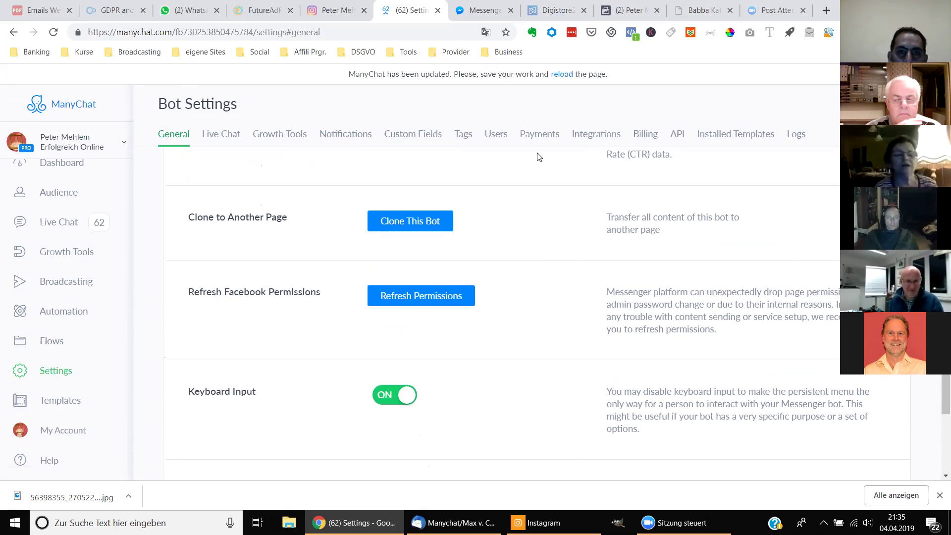
- Open the Live Chat bot settings and switch the in-app sound alerts off and on again
click(220, 138)
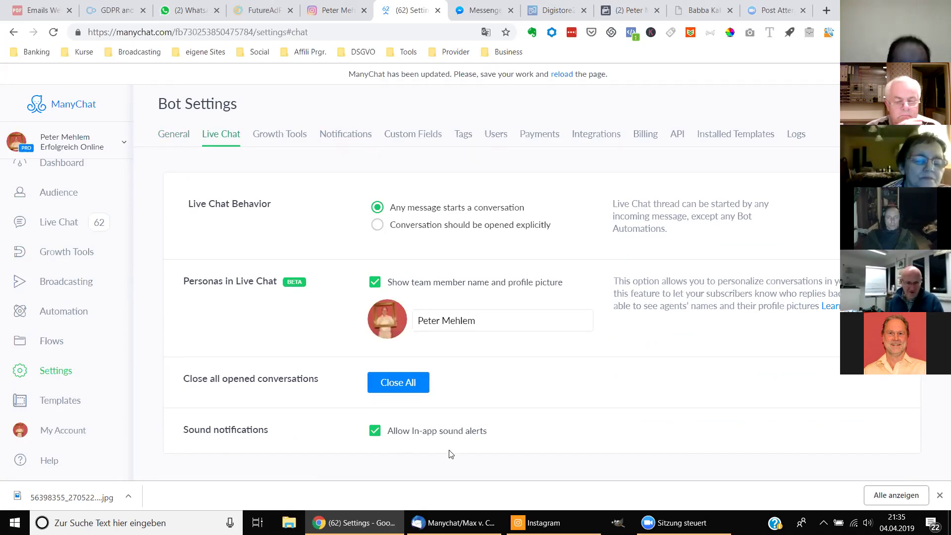
click(374, 431)
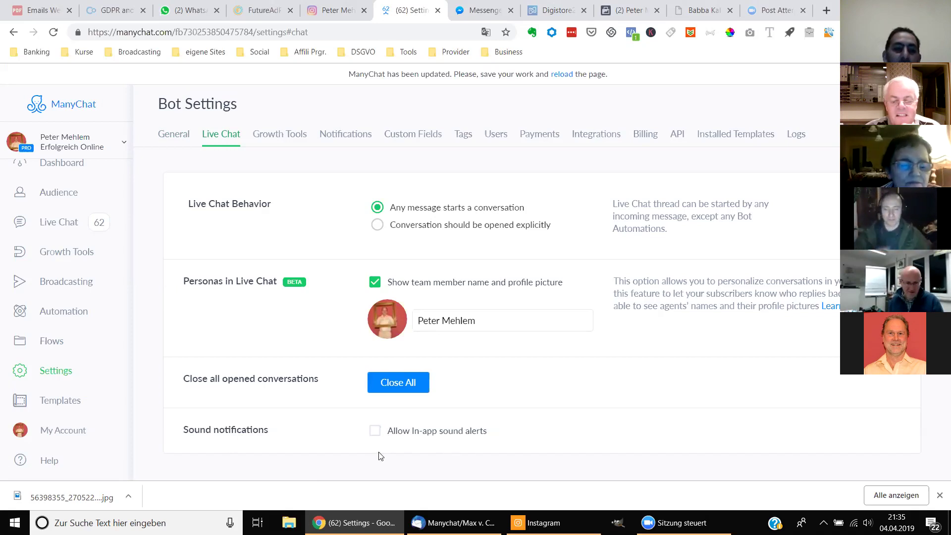
click(374, 433)
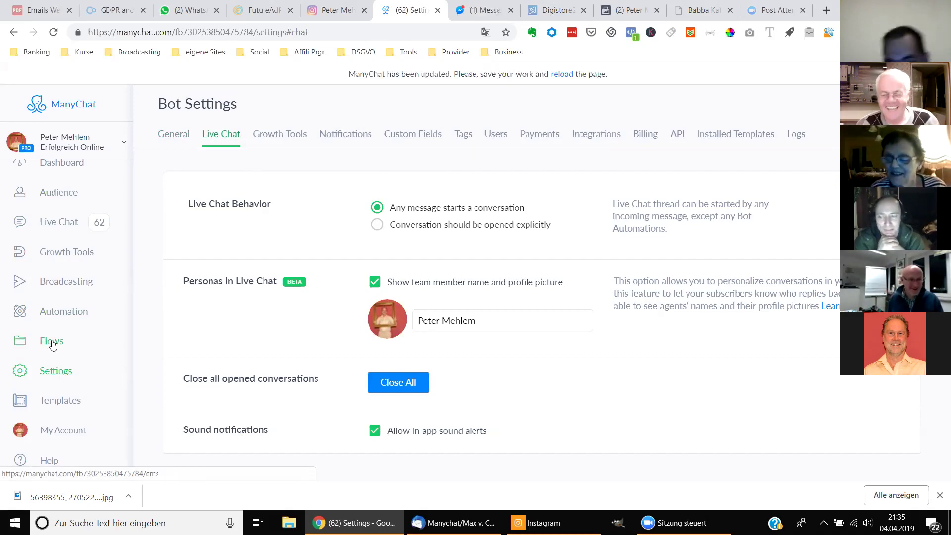
- Return to the flows overview, then switch to the Facebook page inbox and open the test conversation with the bot
click(52, 343)
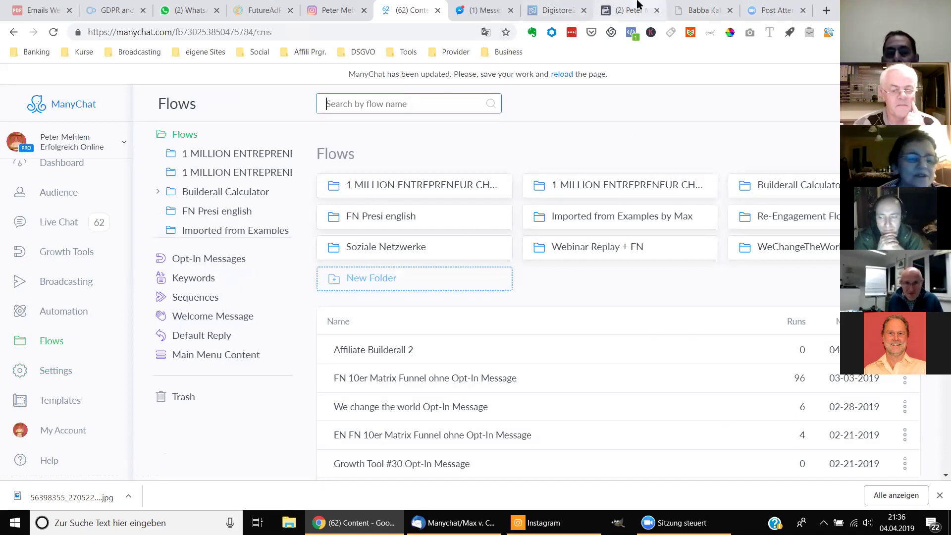
click(628, 10)
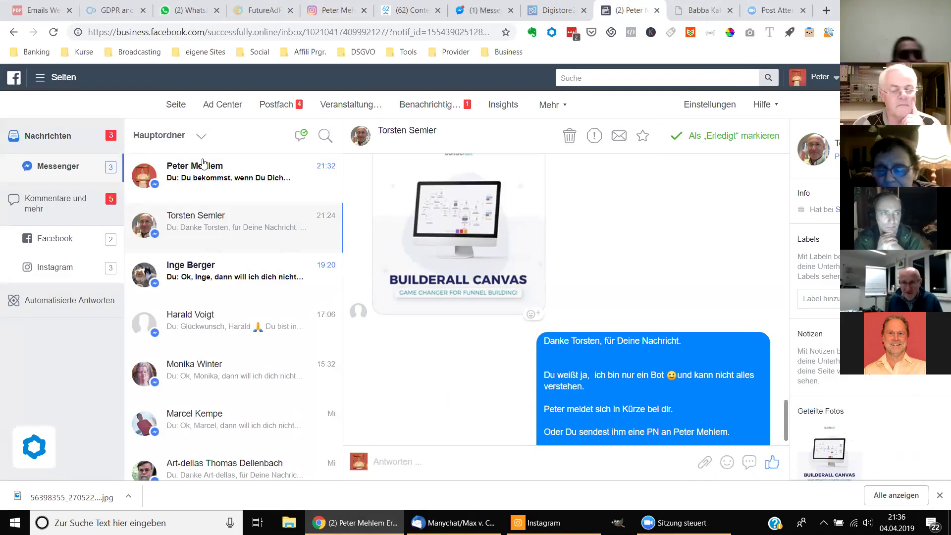
click(209, 176)
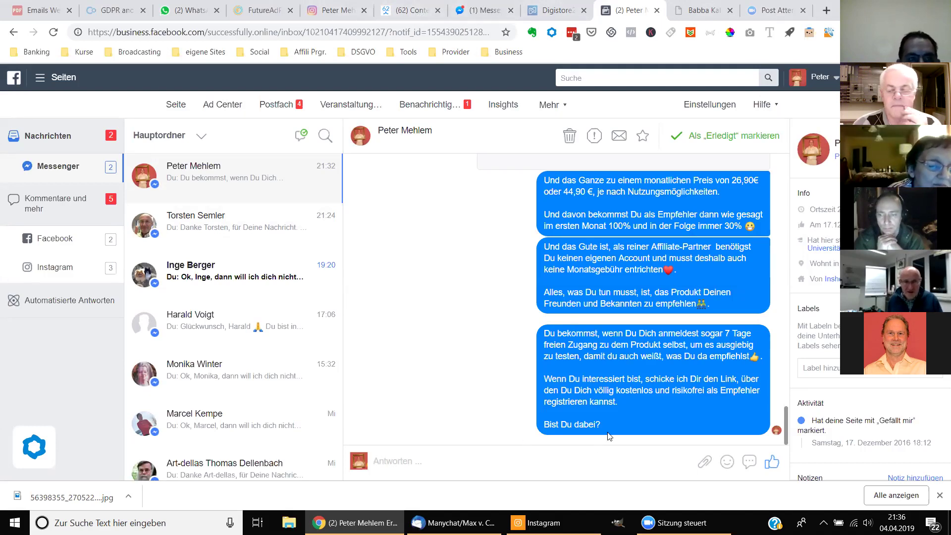
- Switch to the Messenger test chat and answer the question "Bist Du dabei?" with "Ja, bin dabei"
click(475, 8)
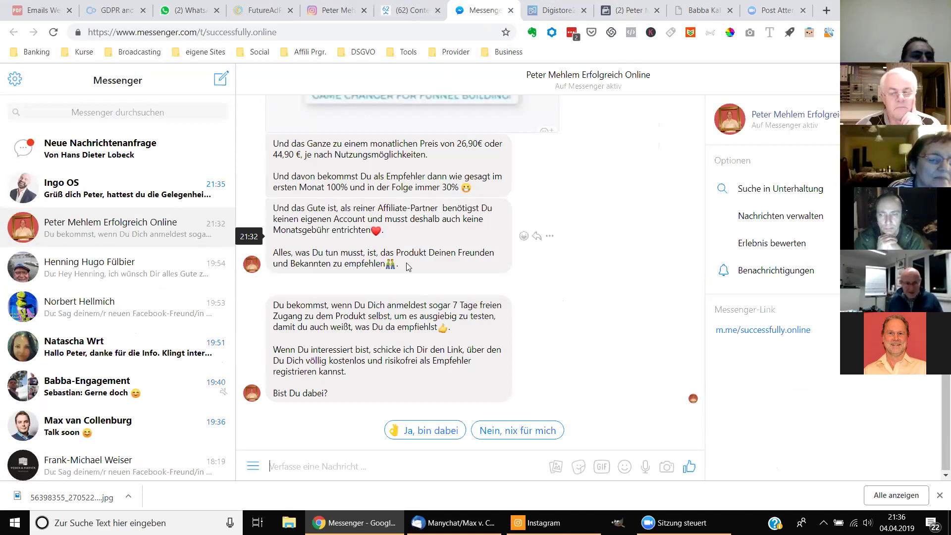
click(422, 435)
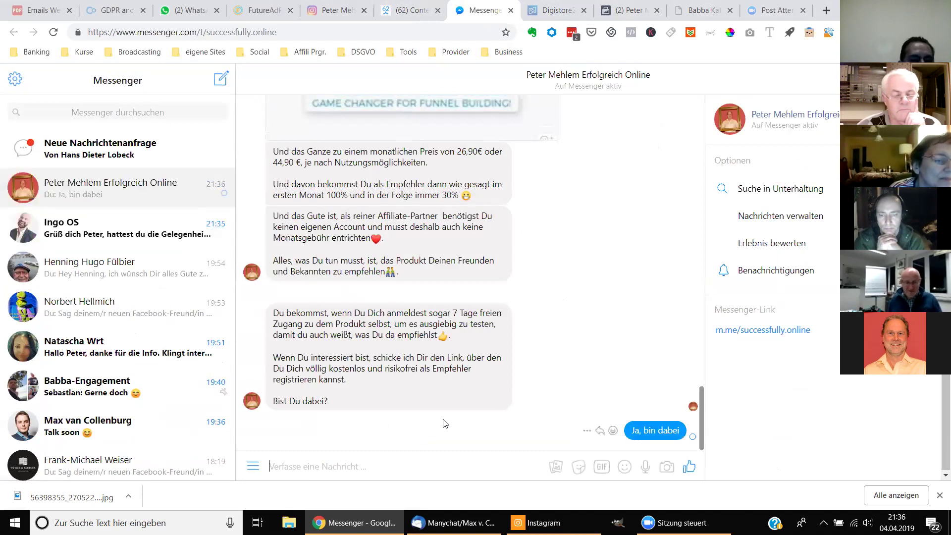